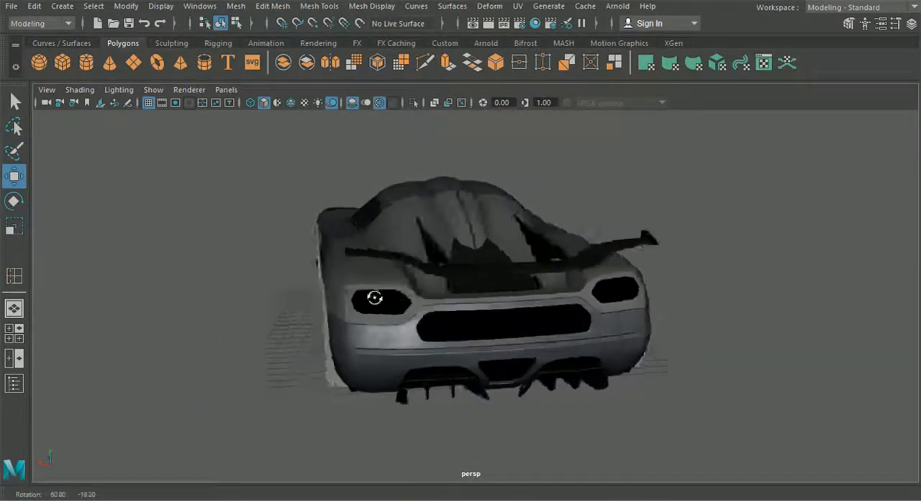
Step: Select the rear fender panel and inspect the car body from the side, front and rear
click(519, 296)
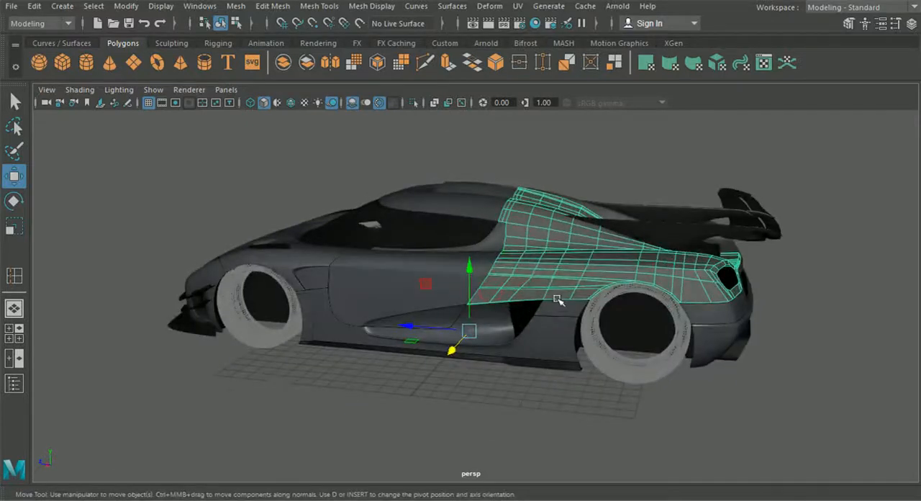
alt+drag(587, 277, 503, 233)
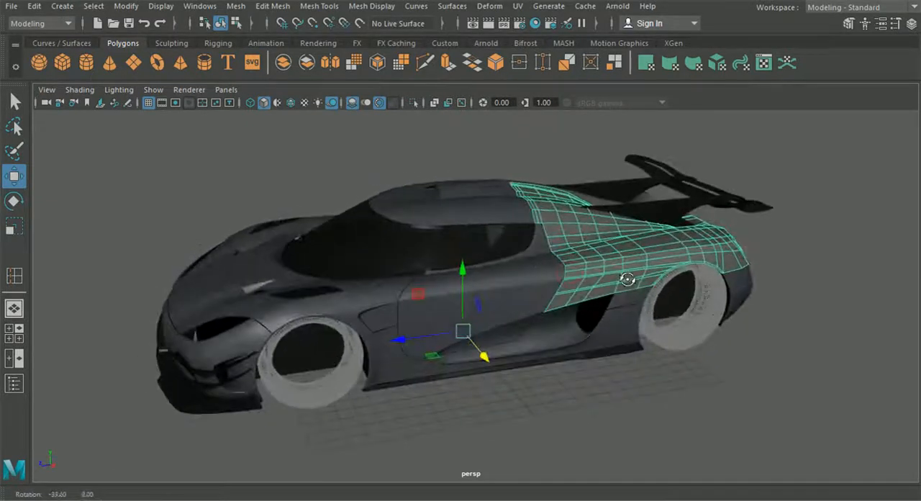
alt+drag(626, 291, 527, 288)
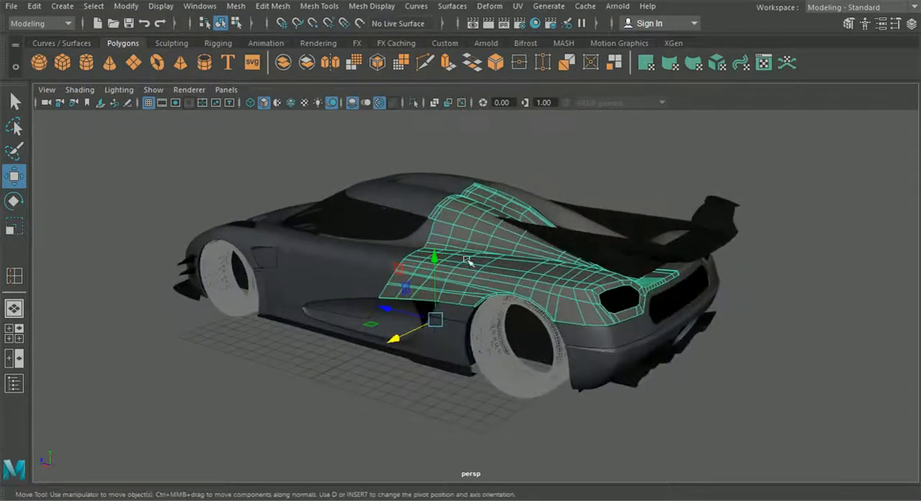
alt+drag(469, 262, 472, 201)
alt+drag(496, 408, 606, 372)
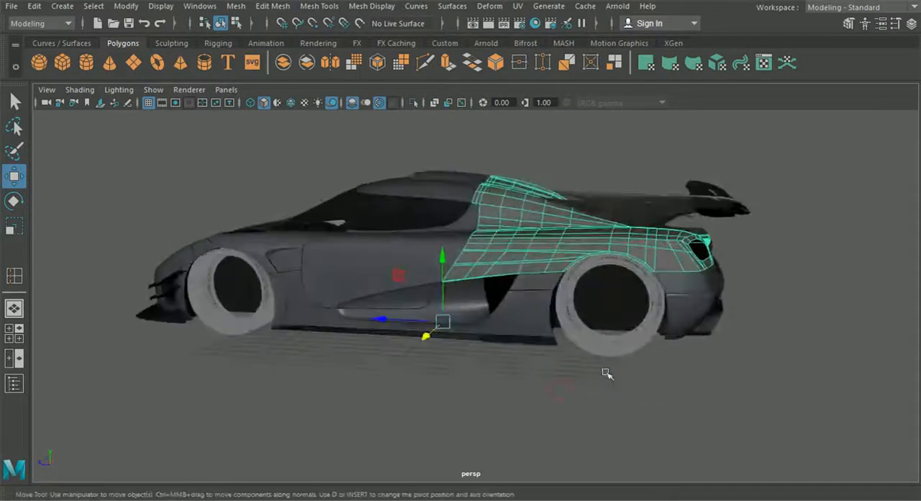
scroll(535, 369, up, 4)
alt+drag(536, 363, 626, 375)
scroll(626, 375, down, 3)
alt+drag(555, 372, 508, 369)
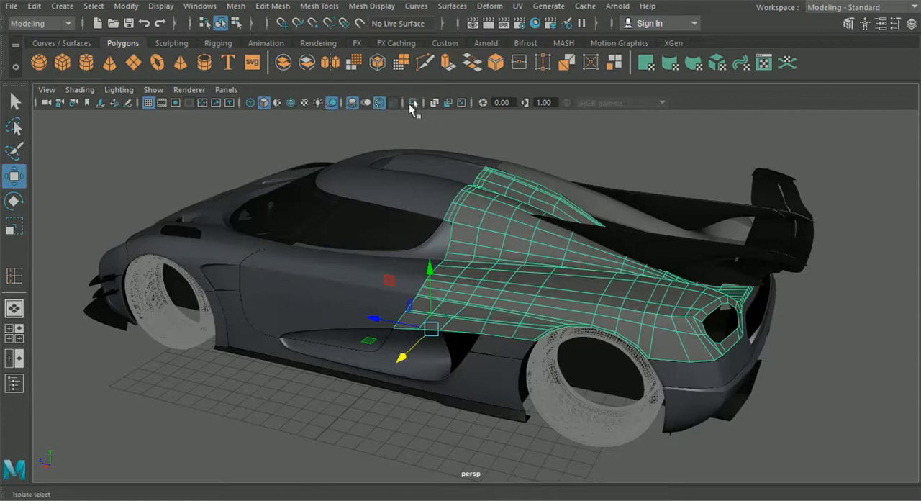
Step: Add the small side panel, the door and the roof panel to the selection and isolate the selected panels
scroll(484, 345, up, 2)
shift+click(506, 368)
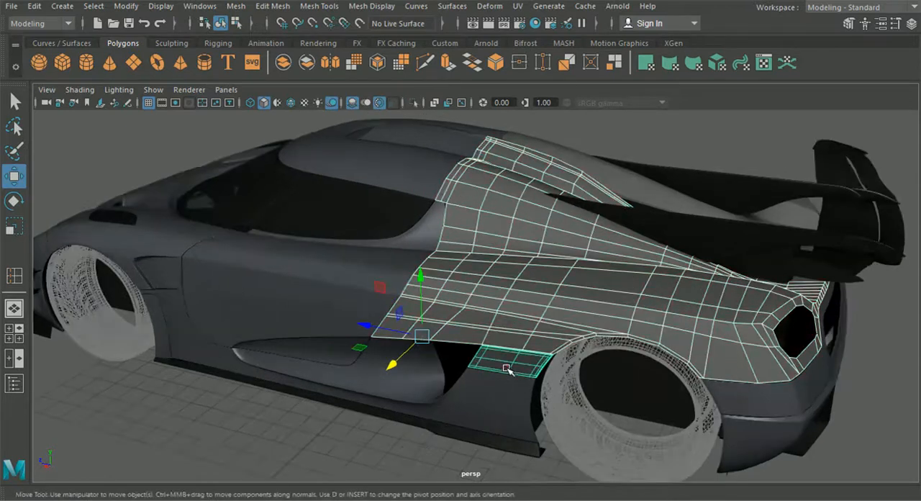
click(307, 297)
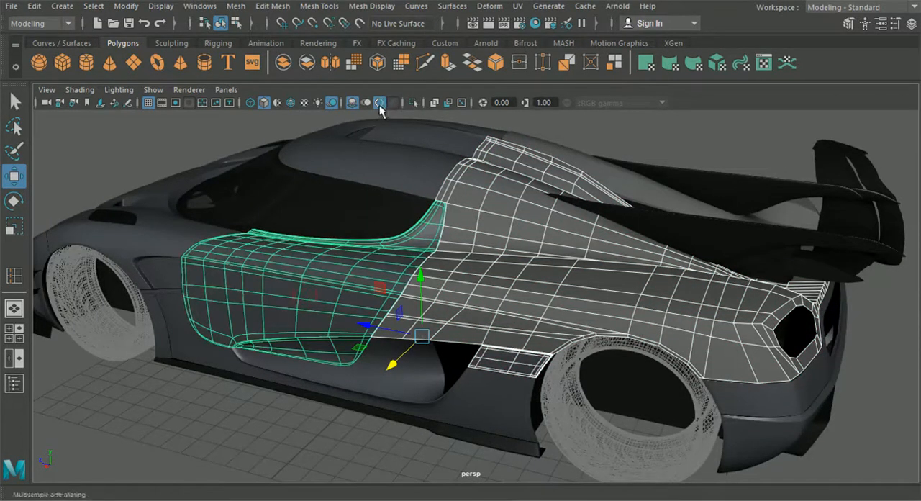
shift+click(401, 148)
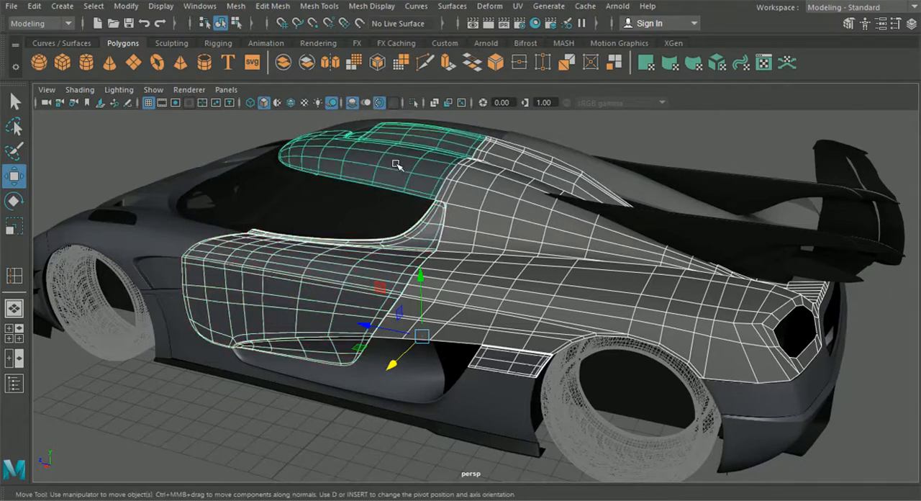
click(413, 102)
click(660, 395)
alt+drag(656, 395, 564, 369)
alt+drag(478, 323, 535, 322)
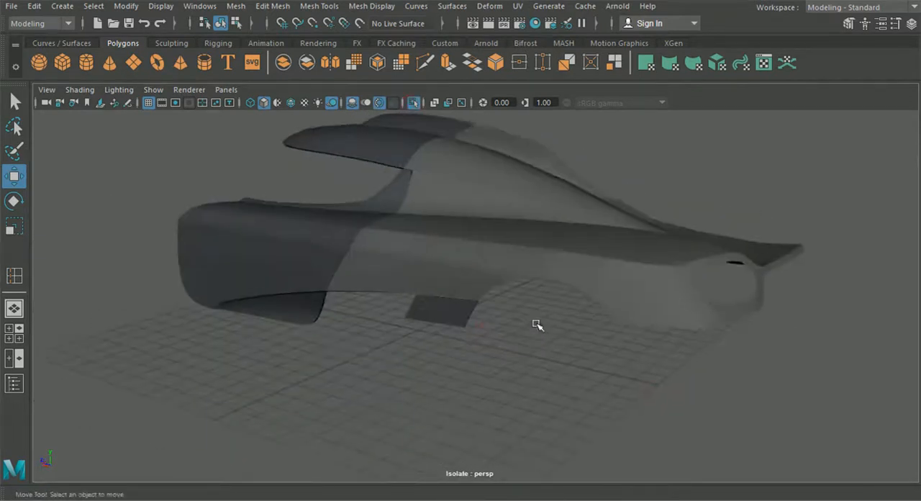
Step: Put the rear fender panel in edge mode and start selecting its border edges at the lower door corner
click(556, 268)
right_drag(559, 274, 529, 66)
alt+middle_drag(338, 330, 483, 295)
scroll(483, 294, up, 3)
alt+drag(474, 269, 528, 281)
scroll(530, 282, up, 4)
alt+middle_drag(533, 290, 603, 335)
drag(600, 332, 558, 263)
ctrl+drag(603, 198, 603, 198)
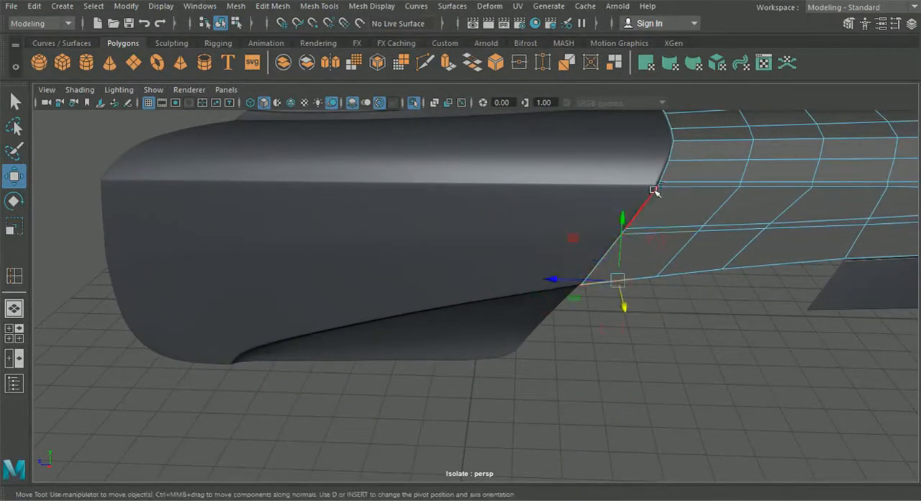
Step: Add the fender's border edges running up along the door seam to the selection
scroll(732, 241, up, 4)
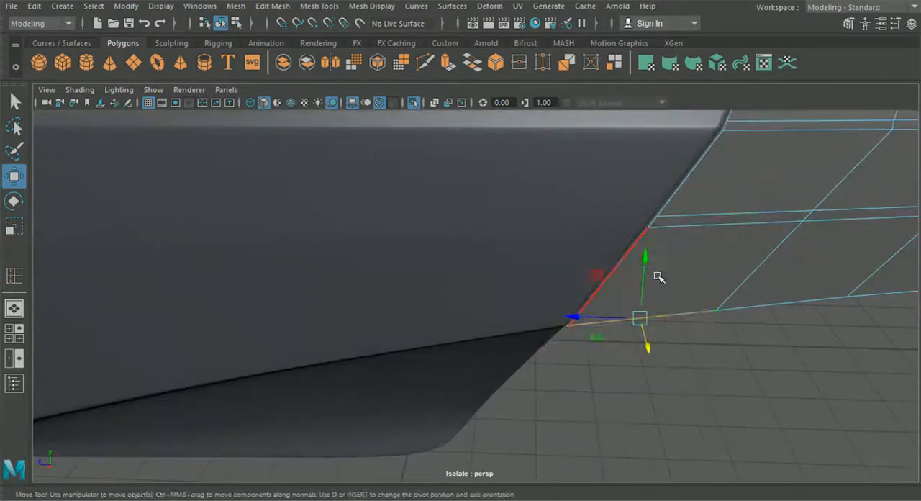
shift+click(635, 219)
shift+click(657, 220)
shift+click(665, 202)
scroll(712, 149, down, 4)
alt+middle_drag(737, 232, 638, 229)
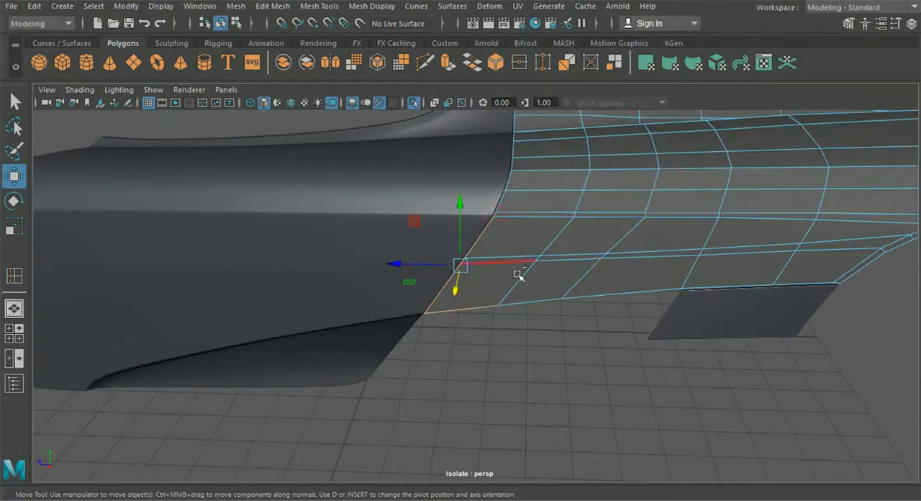
Step: Add the fender's lower border edges between the door corner and the small side panel to the selection
shift+click(545, 305)
scroll(580, 309, up, 4)
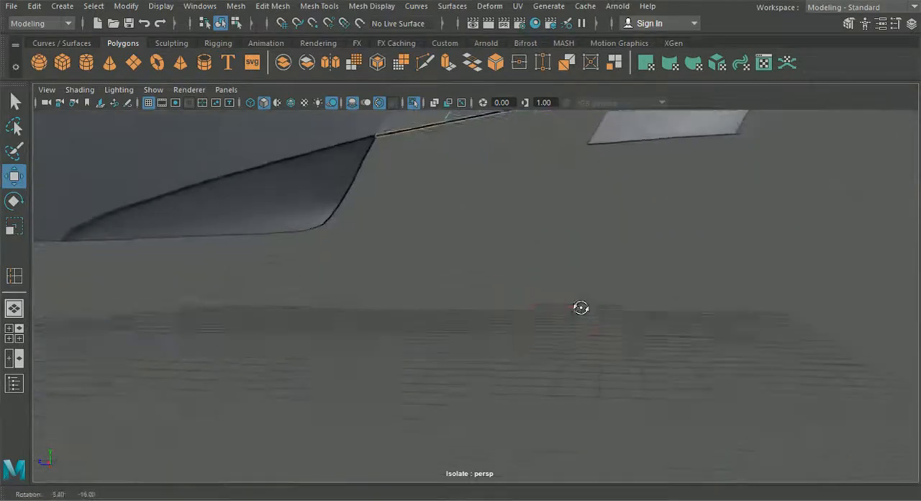
shift+drag(541, 242, 488, 260)
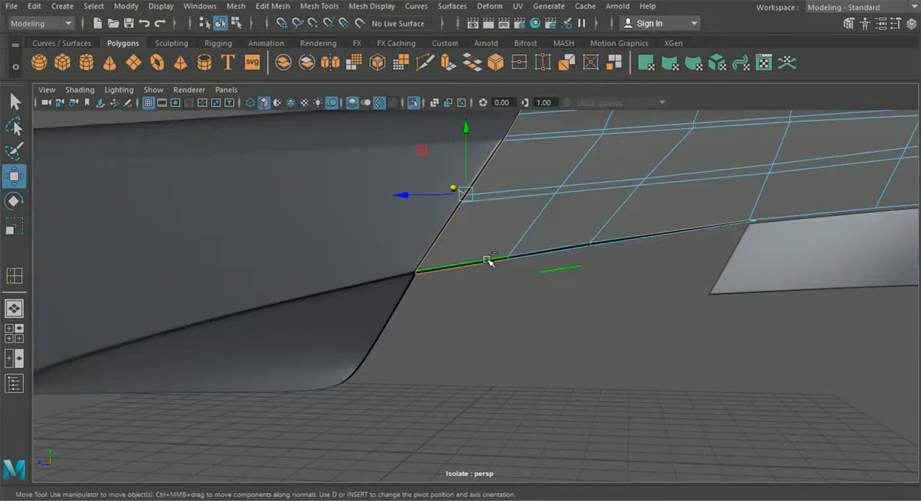
shift+click(552, 253)
shift+click(652, 237)
alt+middle_drag(660, 240, 468, 301)
Step: Add the short edge at the fender's lower corner beside the door to the edge selection
scroll(468, 302, up, 3)
alt+drag(467, 301, 455, 298)
alt+middle_drag(307, 289, 428, 292)
alt+drag(172, 324, 294, 336)
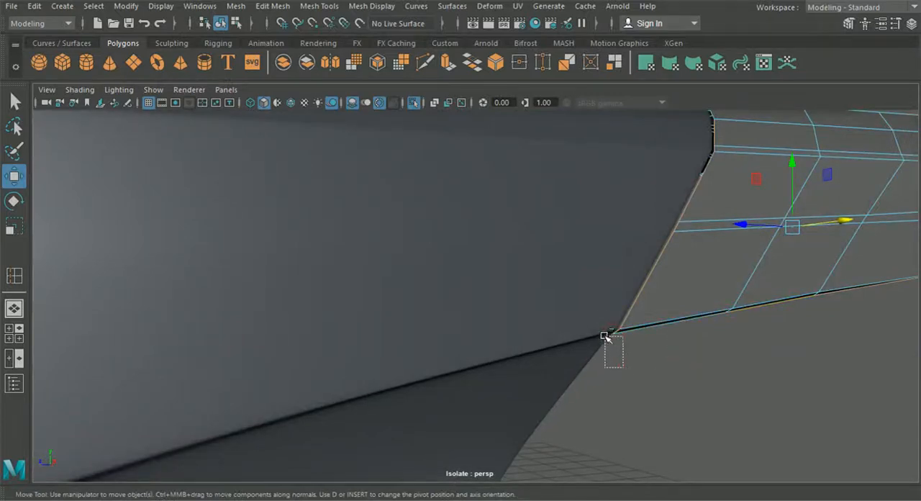
alt+drag(617, 362, 599, 337)
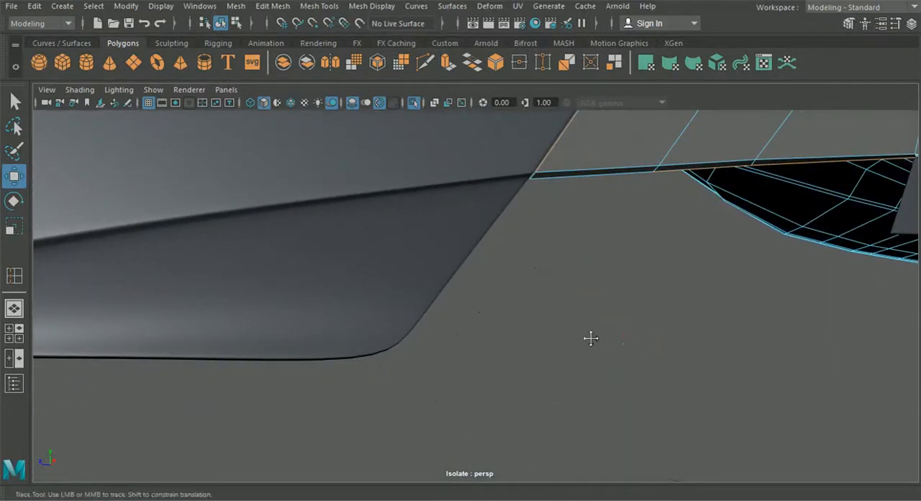
Step: Add the fender's border edges above the small side panel, up to the wheel arch, to the selection
alt+middle_drag(659, 267, 546, 309)
alt+drag(695, 272, 596, 229)
shift+click(597, 227)
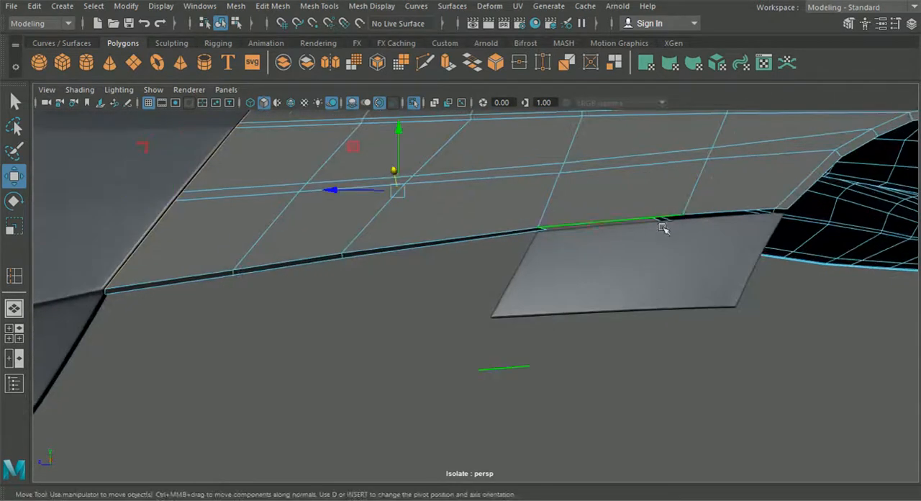
shift+click(691, 217)
shift+click(783, 211)
scroll(715, 349, down, 4)
Step: Add the edges around the rear wheel arch to the selection
alt+drag(715, 350, 496, 433)
shift+click(410, 441)
shift+click(446, 418)
shift+click(489, 412)
shift+click(541, 427)
shift+click(569, 439)
alt+middle_drag(571, 436, 531, 352)
shift+click(564, 366)
Step: Add the fender's lower border edges behind the rear wheel arch to the selection
scroll(565, 371, down, 4)
alt+drag(551, 349, 494, 367)
scroll(444, 328, up, 5)
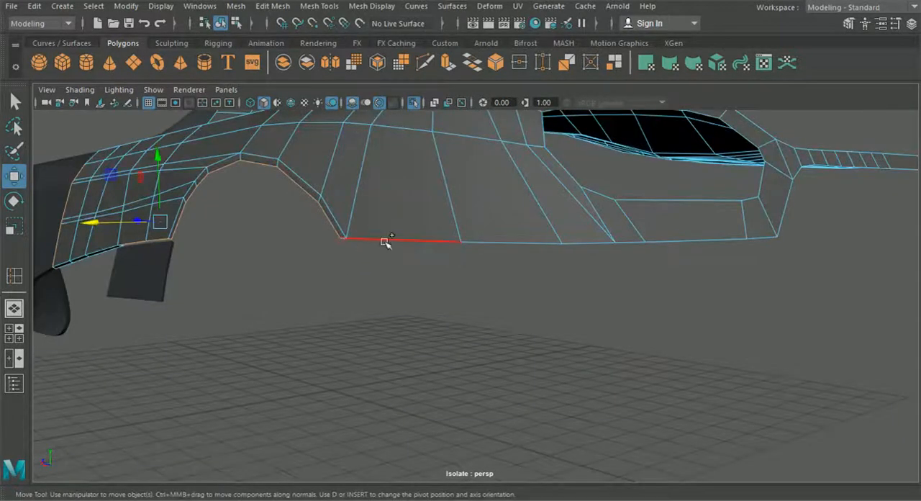
shift+click(385, 241)
scroll(467, 320, down, 5)
alt+drag(467, 321, 467, 335)
alt+middle_drag(543, 351, 623, 380)
Step: Add the fender's border edges along the pillar behind the side window, up to the roof, to the selection
alt+right_drag(278, 259, 413, 306)
alt+drag(413, 306, 371, 336)
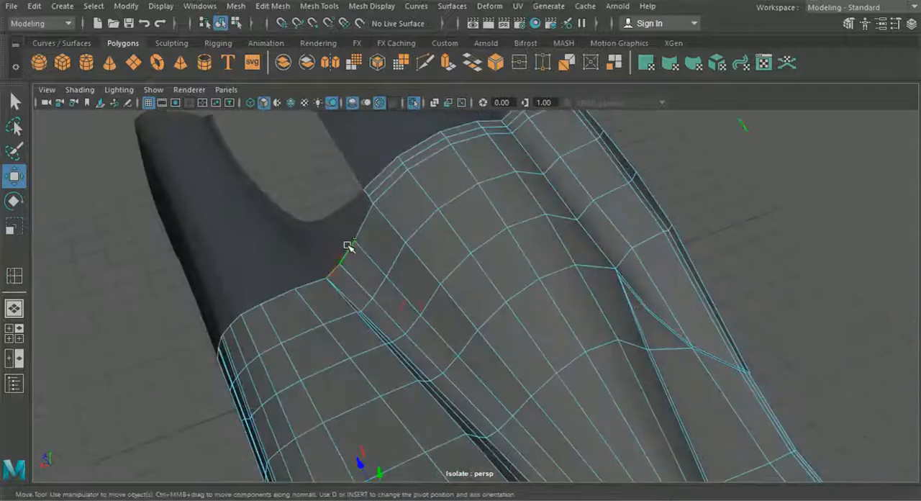
alt+drag(355, 228, 464, 228)
scroll(460, 226, up, 4)
alt+drag(380, 214, 417, 192)
shift+click(443, 158)
scroll(451, 230, down, 4)
alt+middle_drag(450, 232, 458, 273)
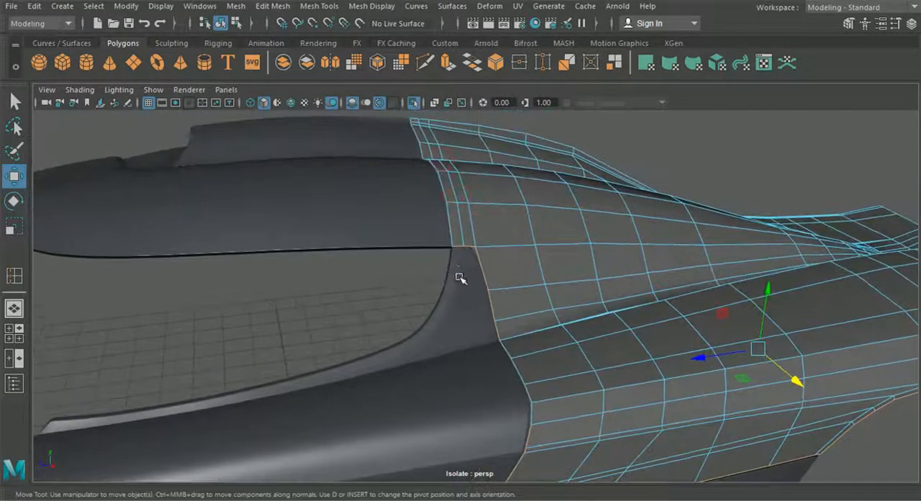
Step: Extrude the fender's selected border edges inward to give the panel visible thickness
alt+drag(458, 274, 436, 271)
scroll(471, 310, down, 4)
alt+middle_drag(475, 315, 472, 311)
alt+drag(473, 310, 395, 300)
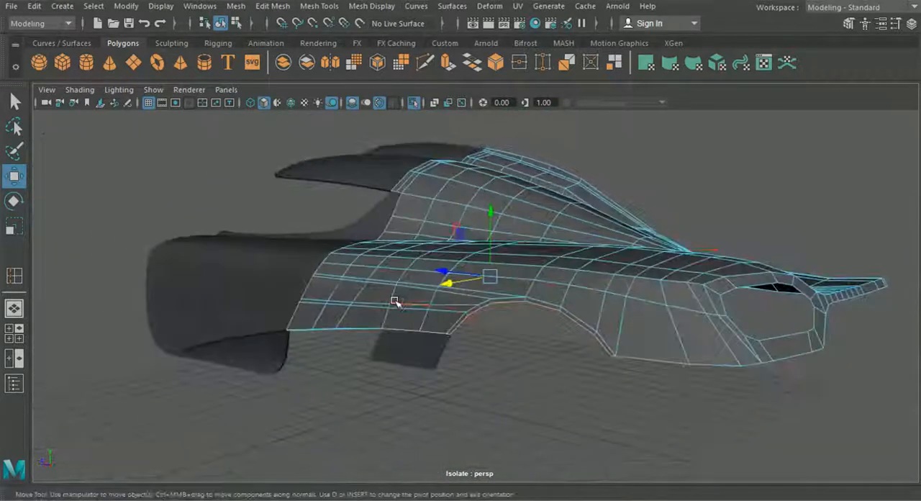
key(ctrl+e)
click(622, 224)
scroll(533, 308, up, 3)
alt+drag(533, 308, 434, 339)
drag(359, 270, 405, 260)
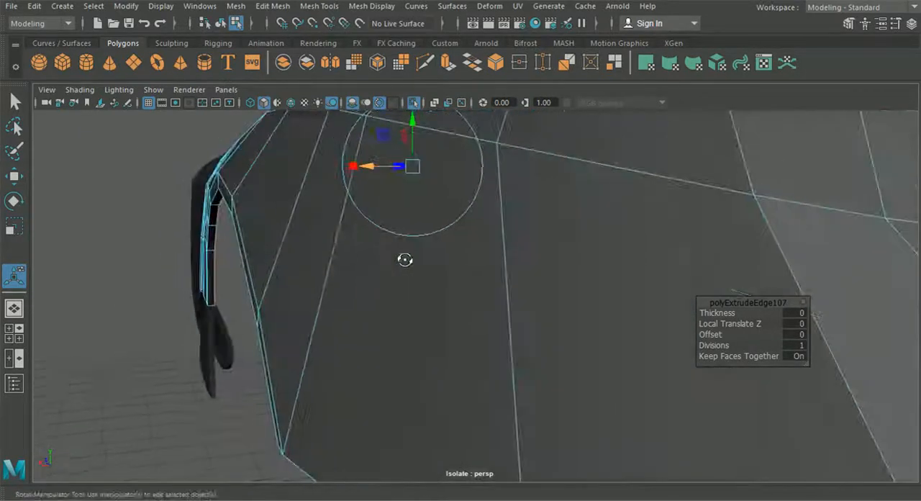
alt+drag(359, 242, 500, 281)
Step: Move the extruded vertex at the lower door corner onto its neighbour and merge the two
right_drag(501, 282, 444, 103)
scroll(443, 291, up, 3)
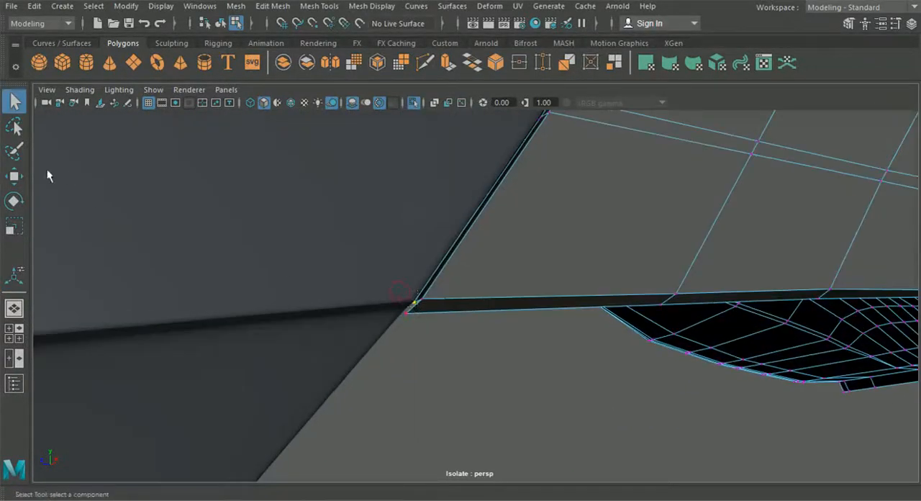
key(w)
drag(416, 301, 409, 317)
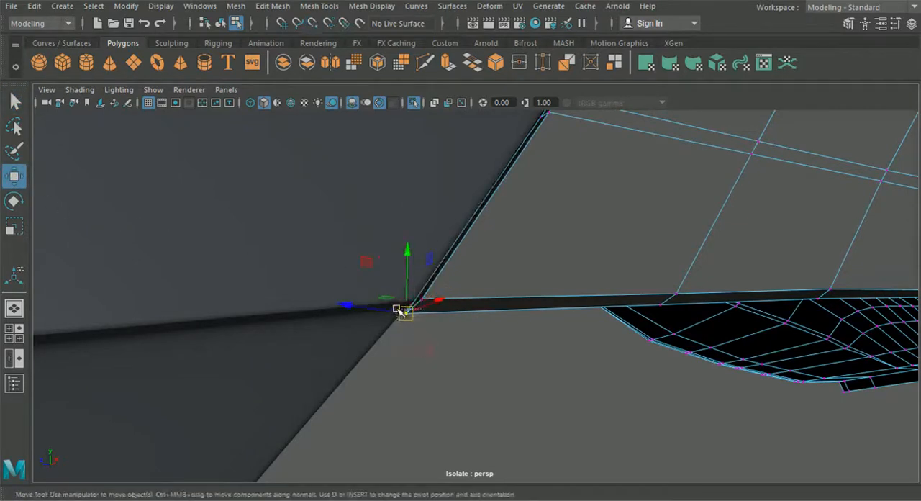
click(272, 6)
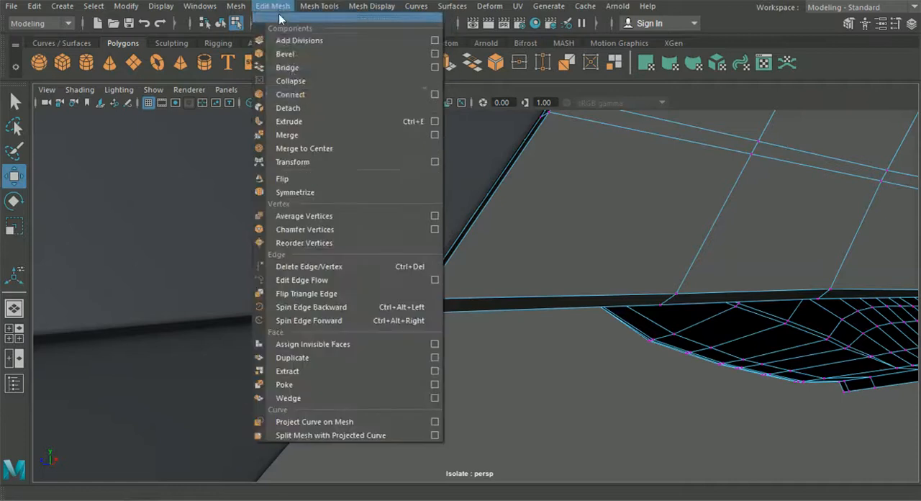
click(300, 135)
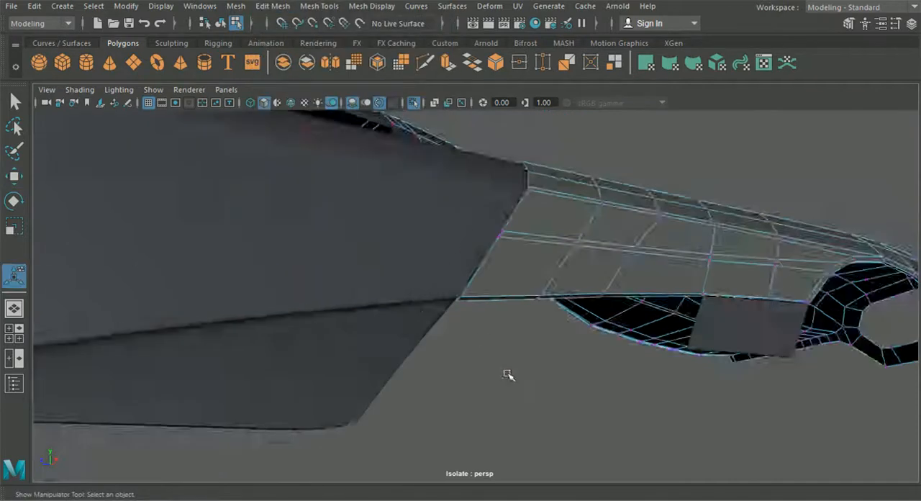
Step: Return to object selection mode and clear the selection to review the shaded panels
alt+drag(508, 374, 309, 187)
click(221, 24)
click(531, 406)
alt+drag(531, 406, 393, 420)
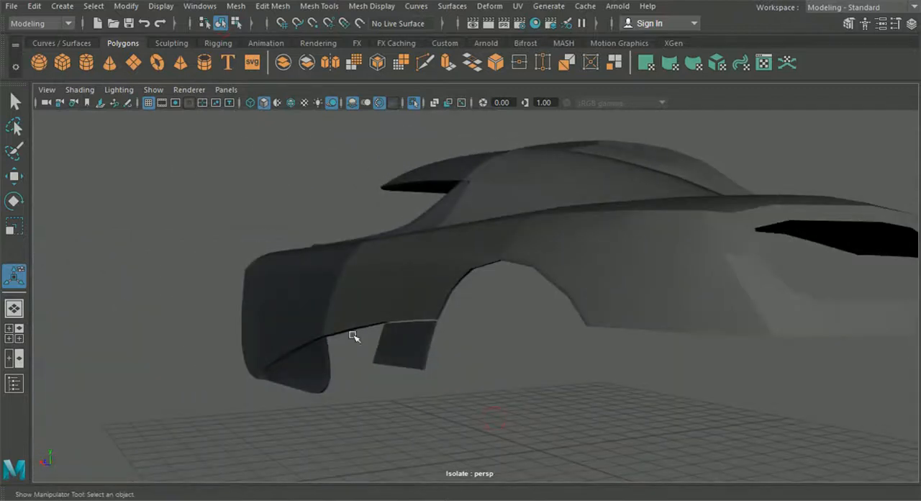
Step: Select the rear fender panel and put it in vertex mode, viewing its lower border from the inside
click(341, 276)
alt+drag(378, 354, 325, 331)
scroll(384, 324, up, 3)
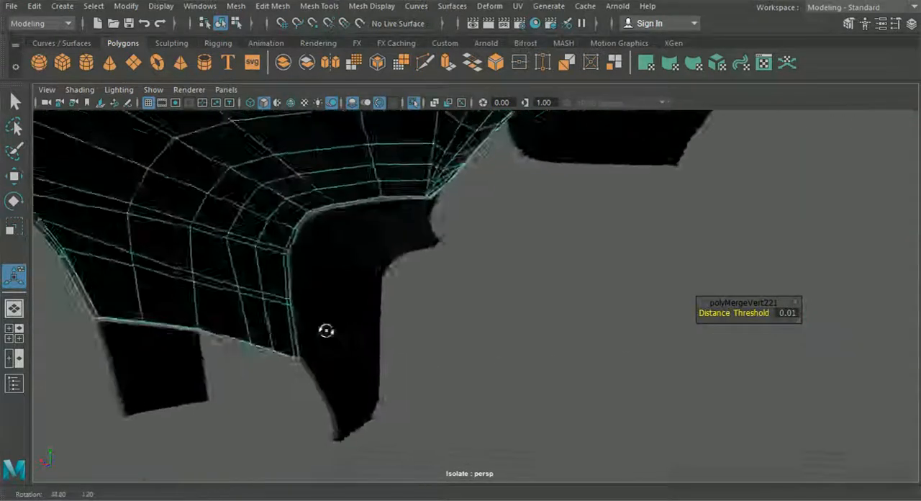
alt+middle_drag(324, 331, 364, 331)
scroll(364, 331, up, 3)
alt+drag(365, 331, 357, 278)
alt+middle_drag(358, 278, 410, 269)
scroll(409, 269, up, 3)
alt+drag(409, 269, 356, 284)
right_drag(356, 285, 320, 115)
Step: Snap the stray border vertex at the small side panel's corner onto its neighbour and merge the two
alt+middle_drag(384, 353, 478, 313)
scroll(478, 313, up, 3)
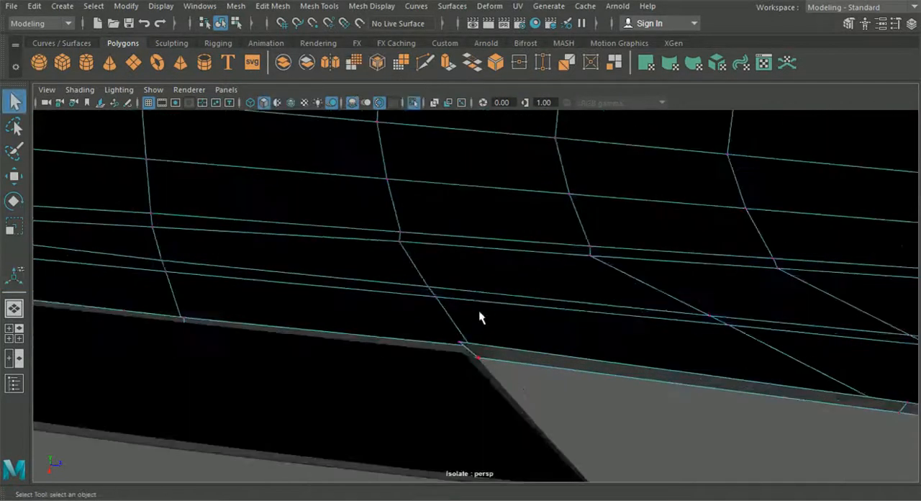
drag(465, 332, 486, 362)
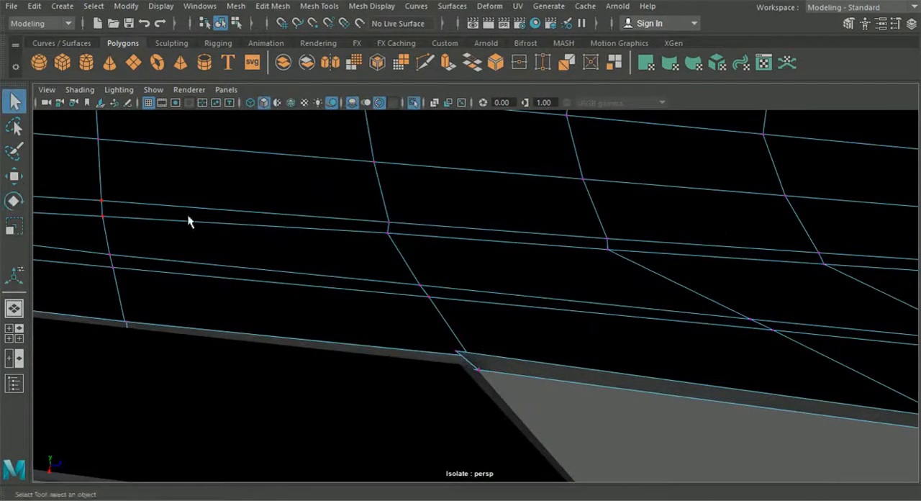
click(10, 177)
key(v)
drag(480, 358, 455, 349)
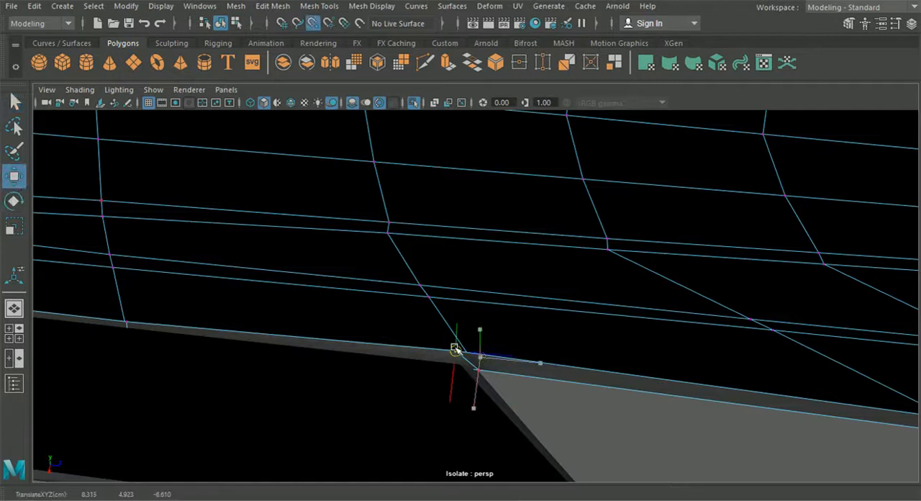
drag(379, 308, 470, 366)
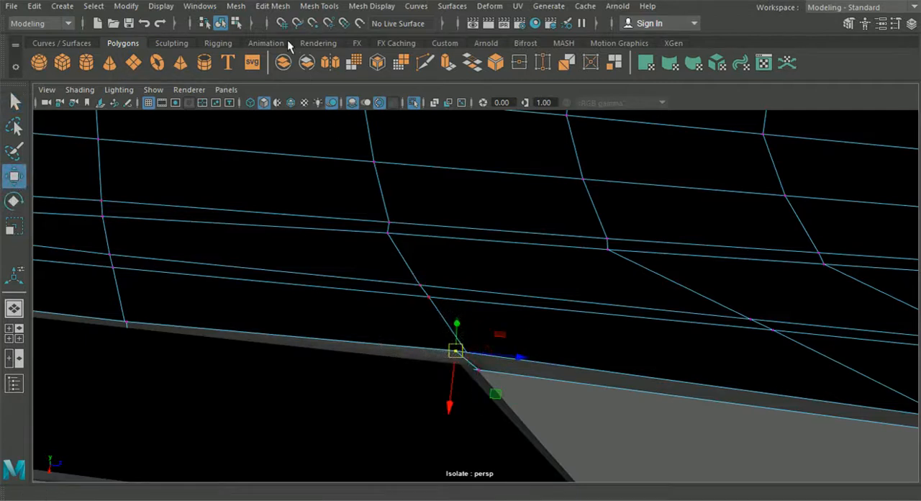
click(272, 6)
click(309, 137)
Step: Examine the fender's extruded border along the small side panel, the wheel arch and the rear corner
alt+drag(432, 360, 170, 400)
alt+middle_drag(403, 364, 208, 376)
alt+drag(353, 380, 477, 350)
click(551, 316)
alt+drag(620, 341, 394, 333)
alt+drag(543, 333, 590, 308)
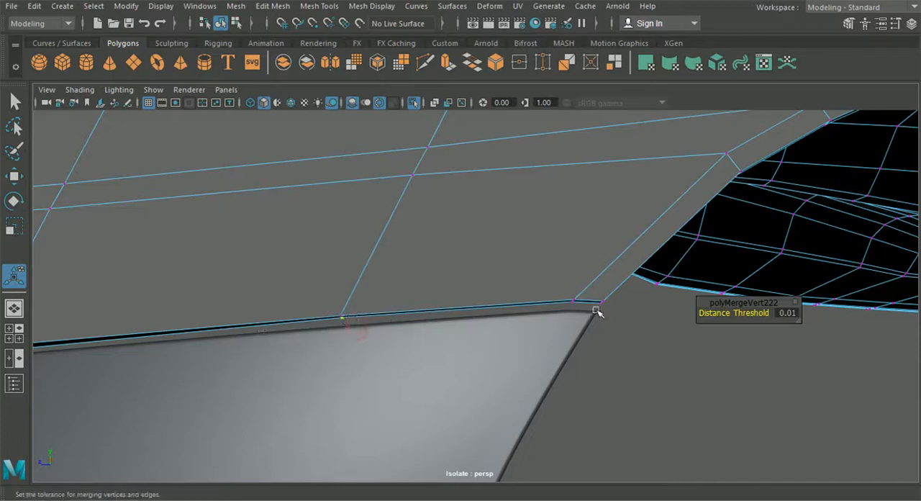
alt+drag(601, 310, 345, 338)
click(16, 178)
drag(437, 267, 244, 342)
alt+drag(777, 380, 456, 299)
Step: Select the fender's rear lower border edges, from below the taillight opening to the far end of the narrow strip
right_drag(434, 298, 434, 71)
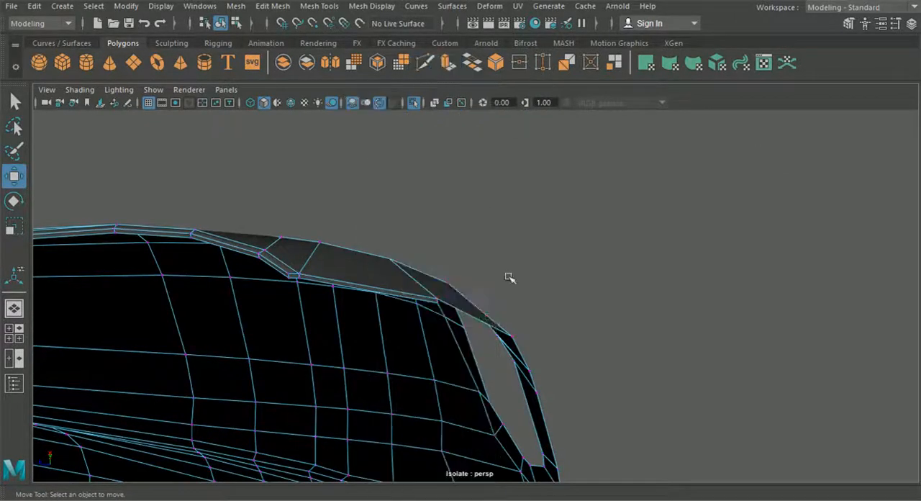
click(480, 323)
alt+drag(480, 323, 365, 403)
shift+click(367, 403)
shift+click(407, 402)
shift+click(480, 402)
shift+click(546, 402)
shift+click(579, 372)
shift+click(608, 349)
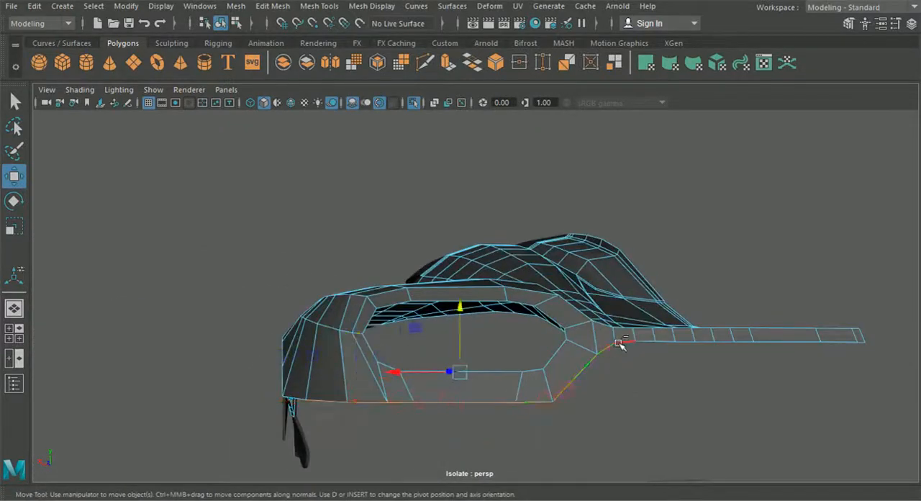
shift+double_click(627, 352)
shift+click(643, 343)
shift+click(710, 344)
shift+click(752, 343)
shift+click(795, 343)
shift+click(838, 343)
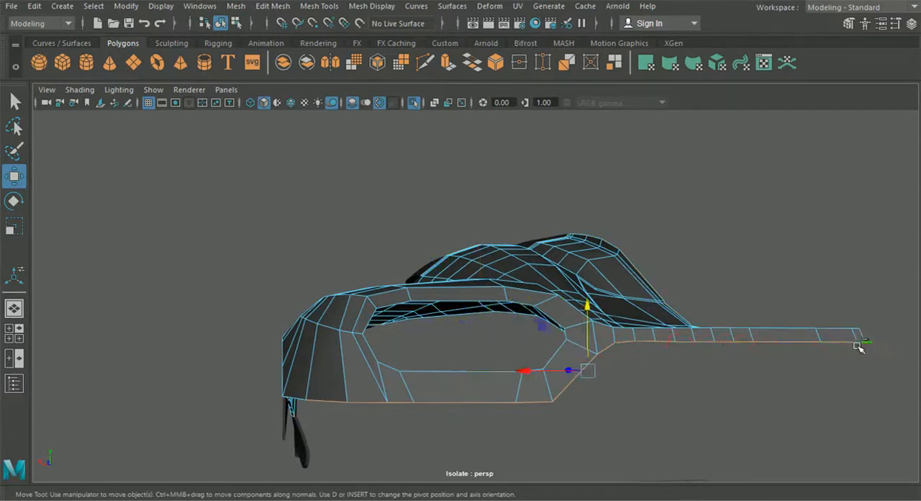
Step: Extrude the selected rear lower border edges and pull the new edges inward to form a thin rim
alt+drag(784, 368, 762, 348)
key(ctrl+e)
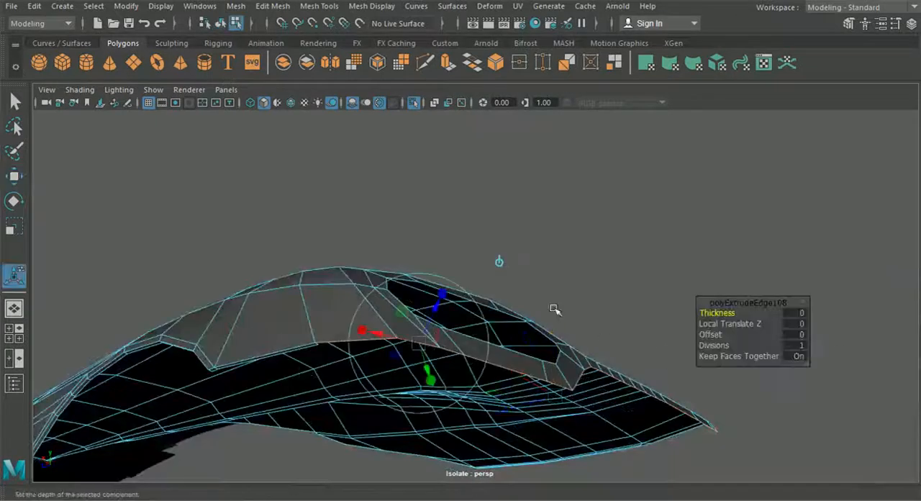
click(498, 264)
alt+drag(498, 265, 496, 297)
drag(537, 417, 566, 364)
Step: Switch to vertex mode and merge the two split inner vertices at the corner of the extruded rear lower rim
scroll(565, 364, up, 5)
right_drag(487, 243, 414, 105)
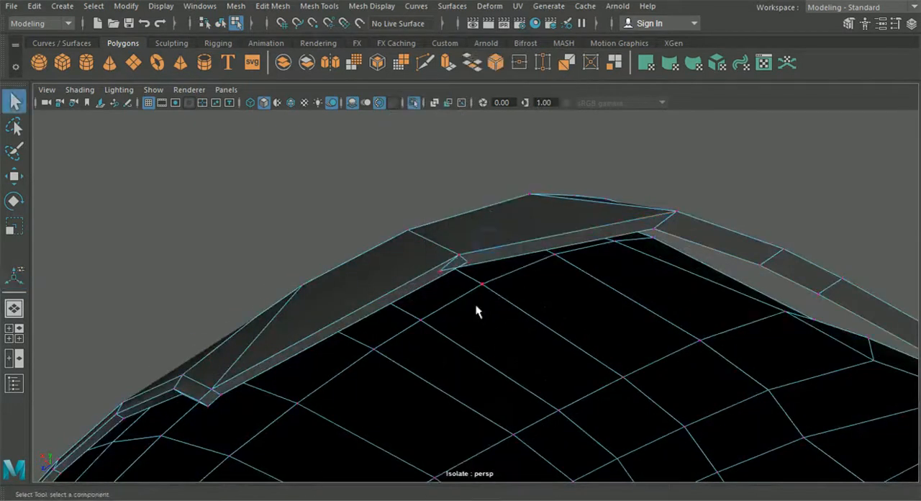
click(272, 6)
click(298, 135)
alt+middle_drag(364, 171, 310, 159)
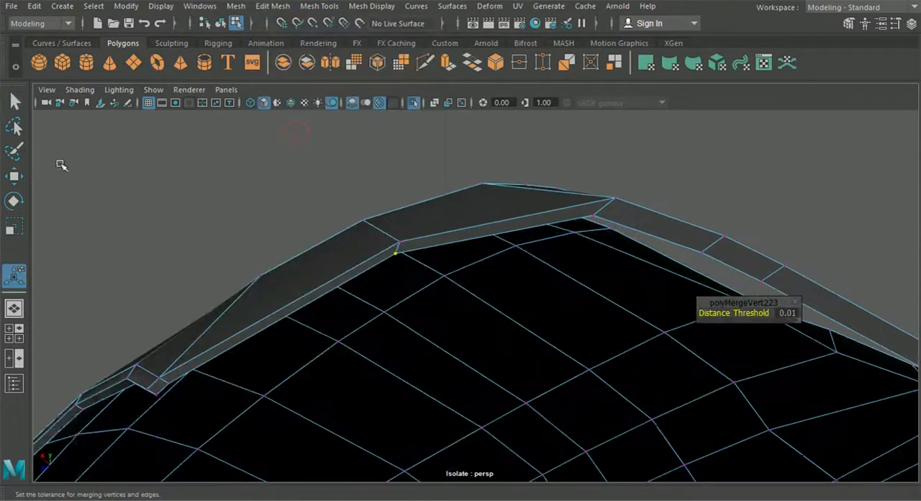
Step: Reposition the merged rim vertex and the inner vertex at the neighbouring corner of the rear lower border
click(20, 180)
drag(353, 289, 360, 284)
drag(351, 208, 355, 212)
alt+drag(485, 266, 408, 218)
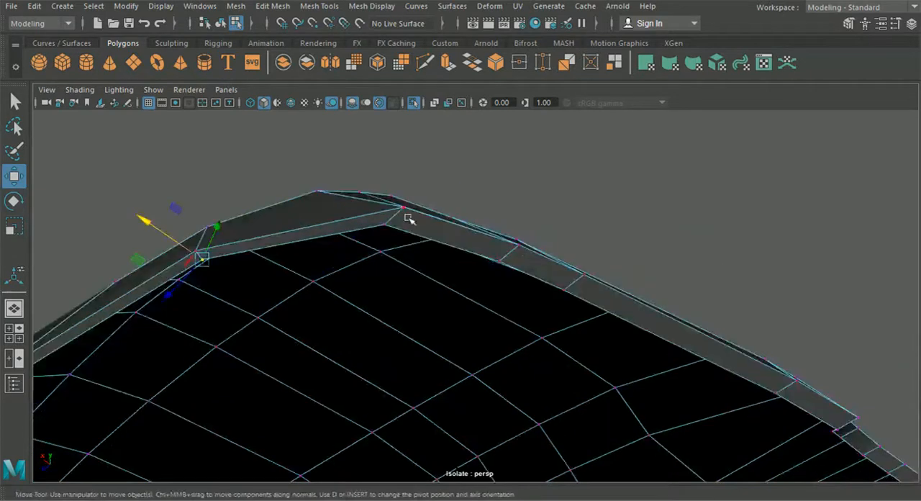
click(387, 225)
drag(360, 258, 373, 254)
alt+middle_drag(373, 255, 301, 241)
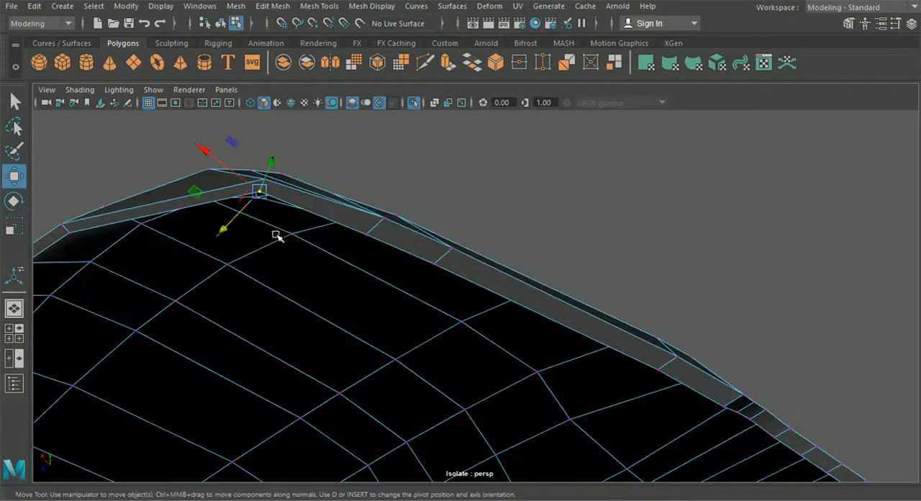
Step: Select the border edges of the taillight opening, extrude them and pull the new edges into the body
drag(227, 231, 288, 289)
scroll(238, 249, down, 10)
alt+drag(293, 227, 429, 287)
right_drag(430, 288, 454, 61)
scroll(468, 289, up, 3)
click(467, 290)
key(ctrl+e)
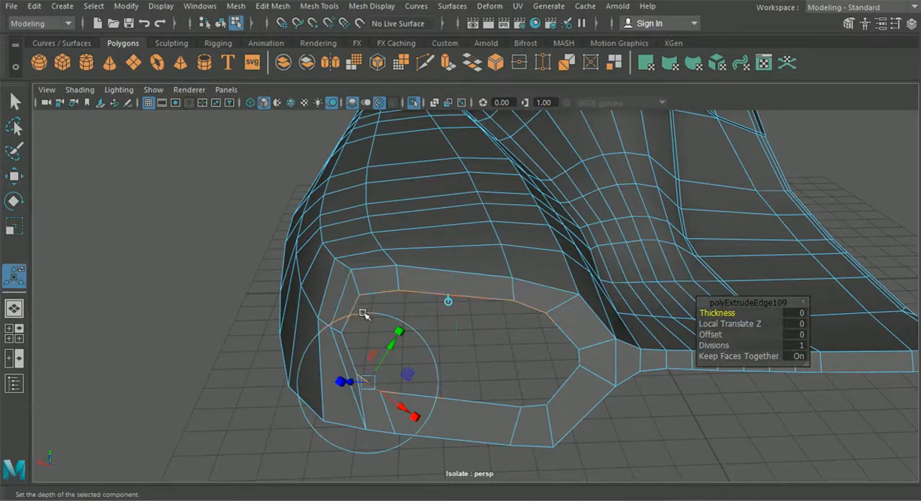
alt+drag(457, 298, 375, 332)
drag(468, 324, 484, 321)
alt+drag(421, 333, 354, 121)
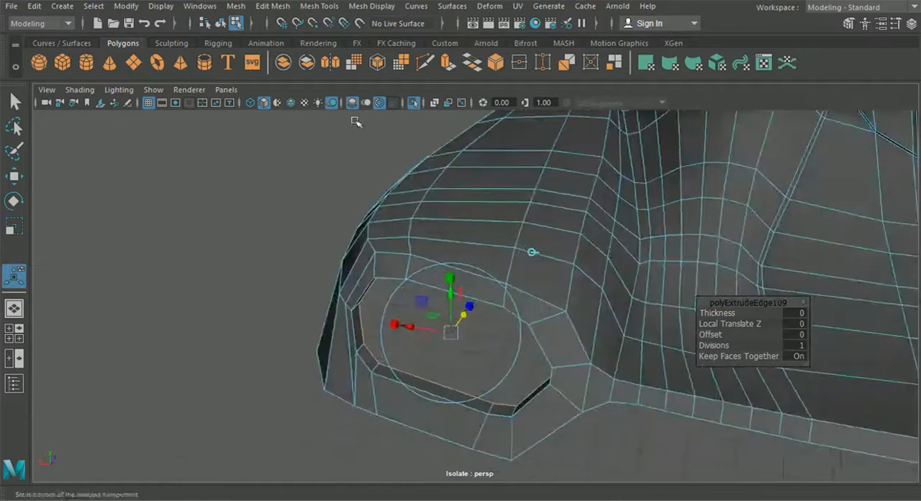
Step: Return to object selection, then select the rear fender panel and put it in edge mode at its front border
click(224, 21)
alt+drag(223, 216, 348, 353)
alt+middle_drag(348, 353, 548, 343)
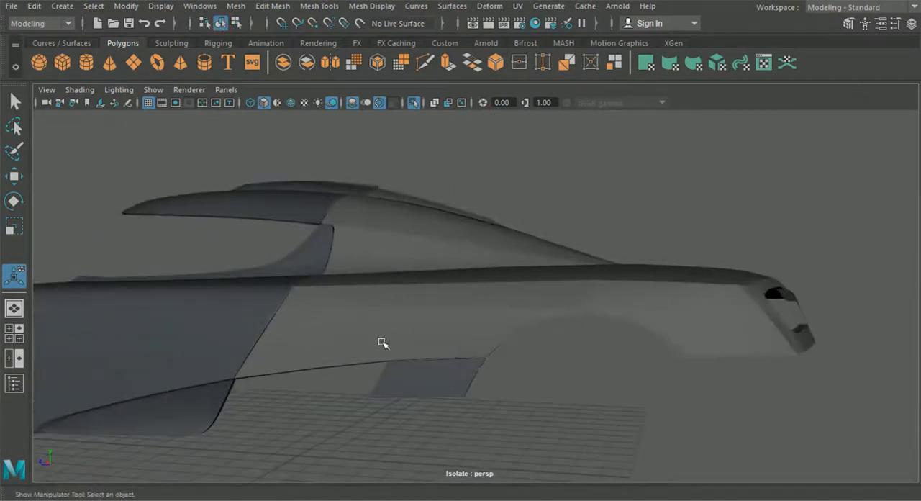
alt+drag(383, 343, 415, 350)
click(415, 351)
alt+drag(349, 335, 390, 376)
right_drag(353, 331, 290, 100)
alt+drag(225, 247, 298, 346)
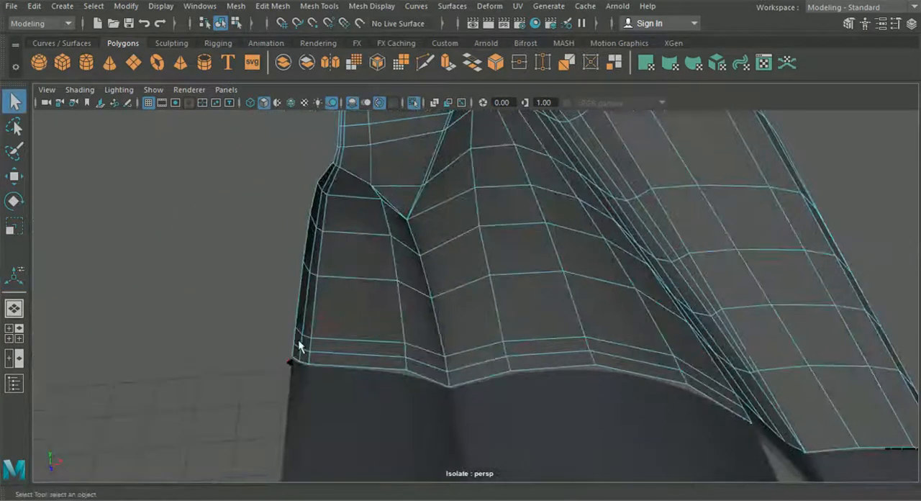
Step: Extrude the fender's front border edges, from the roof down along the adjoining side panel, and pull them inward
shift+click(475, 379)
alt+drag(697, 394, 425, 298)
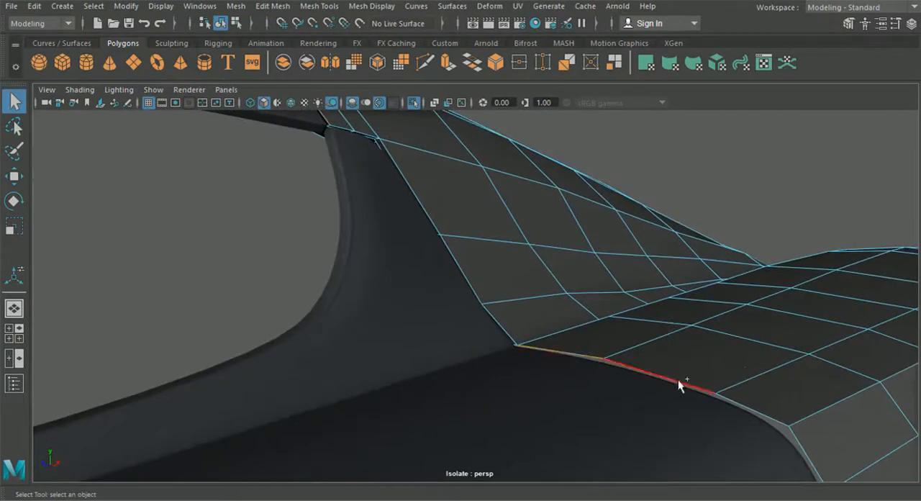
alt+drag(662, 424, 547, 365)
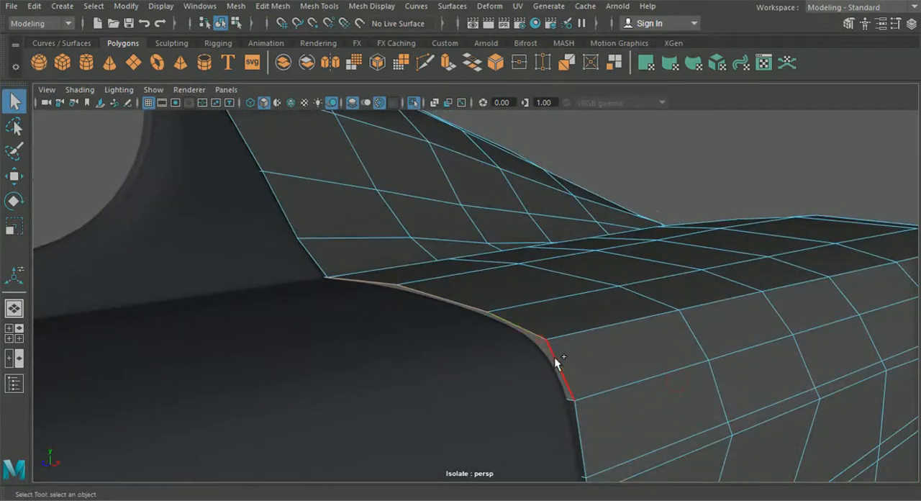
key(ctrl+e)
alt+drag(553, 357, 498, 295)
alt+drag(501, 213, 407, 301)
alt+middle_drag(437, 379, 393, 323)
alt+drag(392, 323, 154, 312)
alt+right_drag(154, 313, 313, 354)
alt+drag(313, 355, 298, 331)
alt+middle_drag(299, 333, 374, 389)
scroll(369, 378, up, 4)
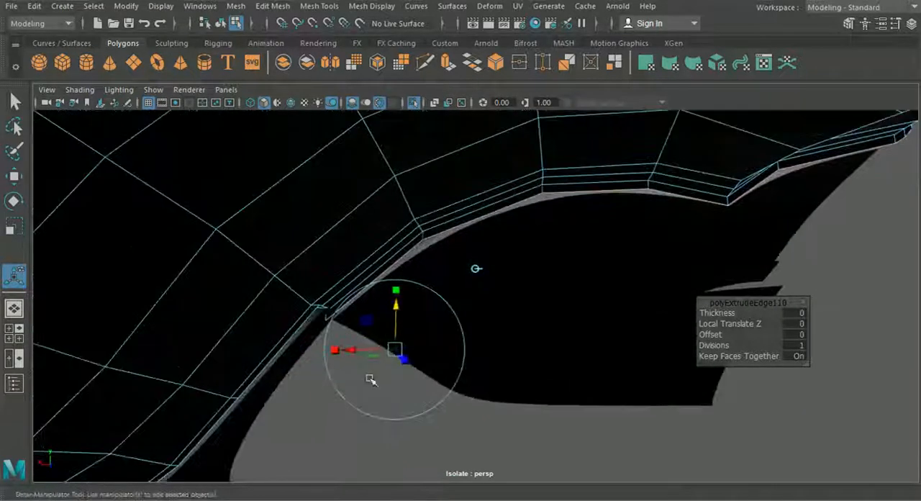
drag(391, 312, 391, 309)
alt+drag(390, 309, 254, 58)
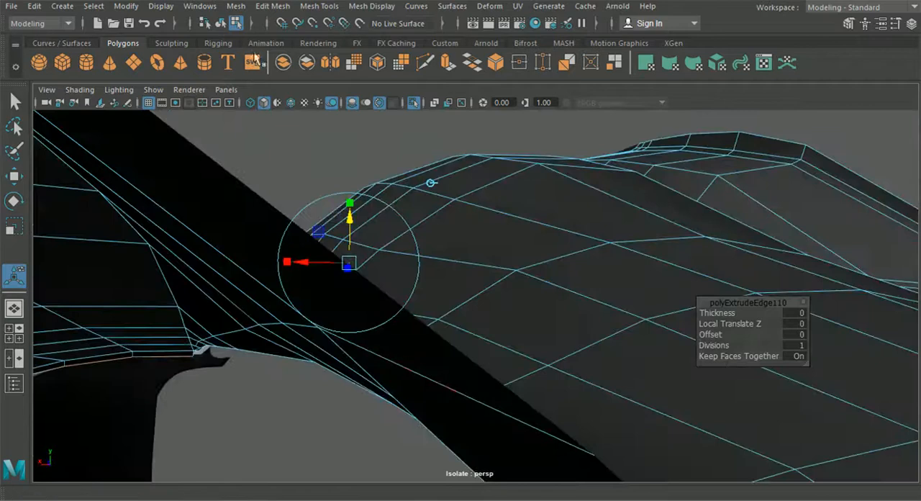
Step: Return to object selection, isolate only the rear fender panel and put it in vertex mode at the roof pillar's front corner
click(222, 21)
click(414, 104)
alt+drag(327, 292, 533, 248)
click(413, 104)
alt+drag(401, 113, 502, 293)
right_drag(367, 193, 324, 108)
alt+drag(367, 209, 298, 272)
scroll(298, 272, up, 5)
alt+middle_drag(297, 272, 691, 353)
alt+middle_drag(378, 263, 157, 161)
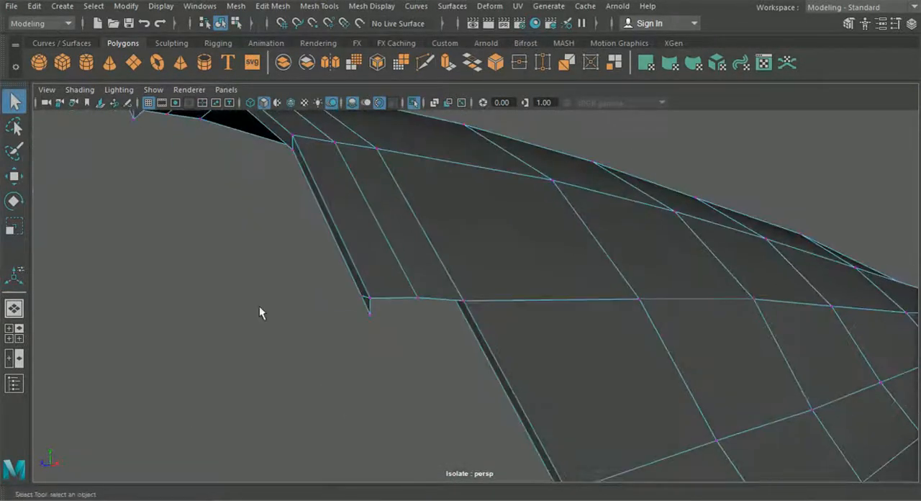
Step: Snap the protruding vertex at the pillar border's notch onto its neighbour and merge the two
click(15, 180)
key(v)
drag(369, 315, 347, 301)
drag(295, 357, 366, 281)
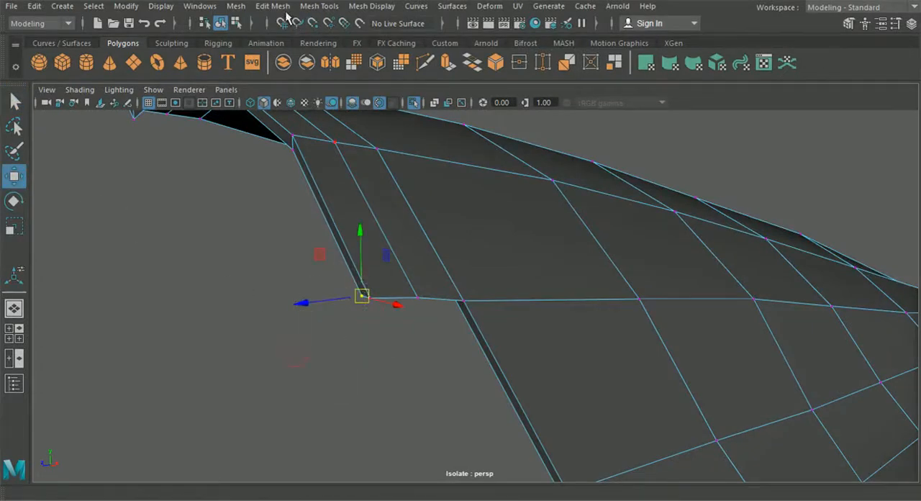
click(280, 7)
click(288, 131)
Step: Merge the two split inner vertices where the pillar border meets the body shoulder and adjust the merged vertex
alt+drag(360, 324, 329, 395)
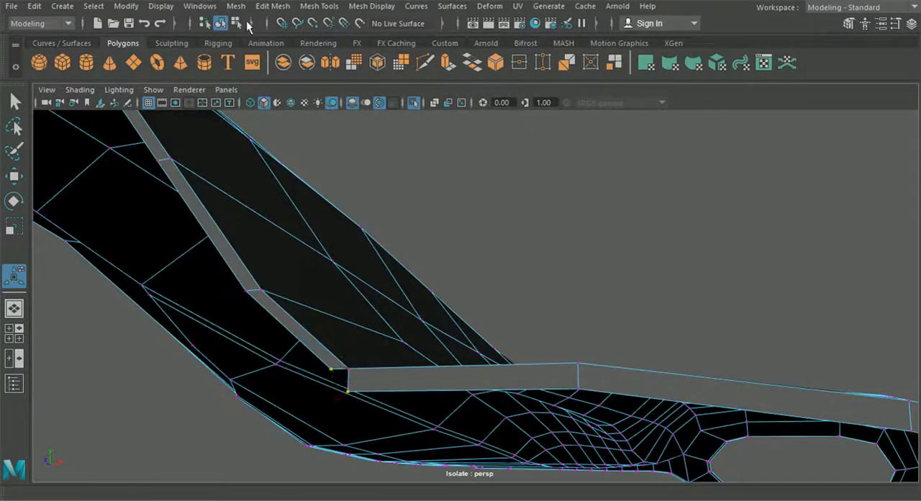
click(273, 5)
click(284, 132)
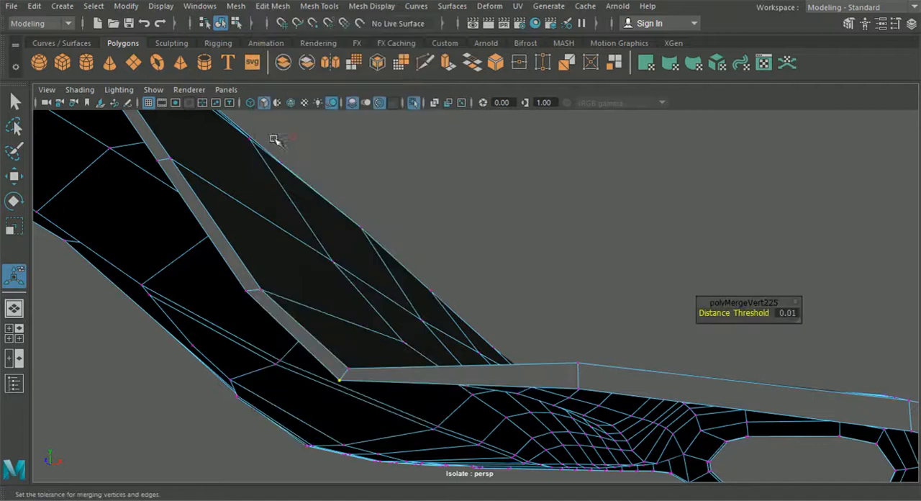
click(19, 181)
alt+drag(349, 317, 167, 353)
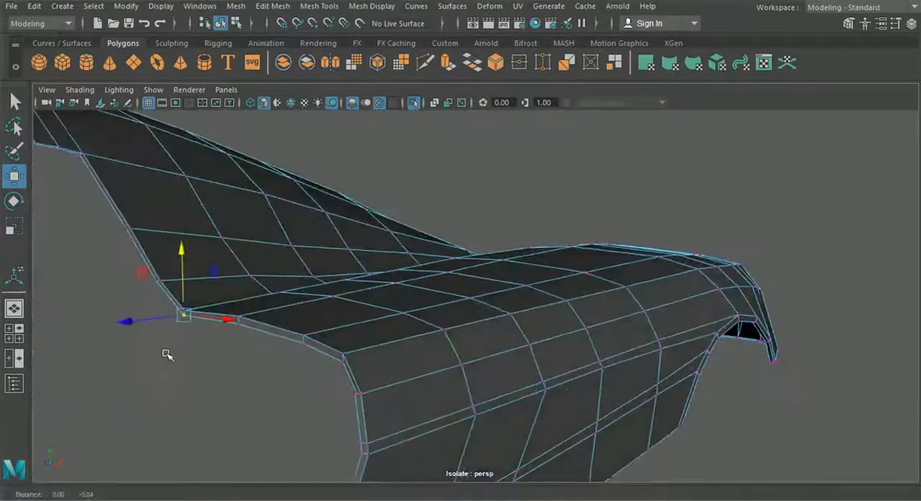
Step: Merge the two split inner rim vertices on the curved front border below the body shoulder
scroll(209, 339, up, 4)
drag(289, 378, 228, 378)
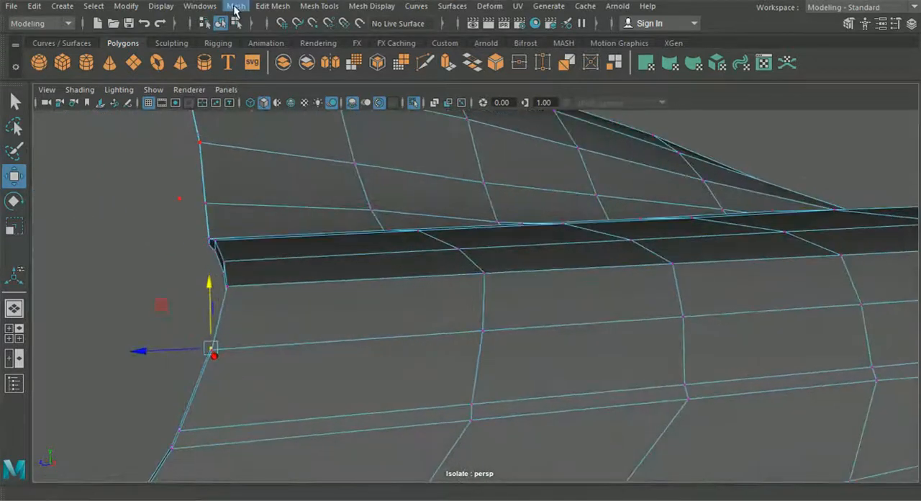
click(273, 5)
click(323, 135)
alt+drag(307, 165, 508, 216)
alt+middle_drag(508, 216, 277, 192)
alt+drag(277, 192, 338, 263)
shift+click(448, 294)
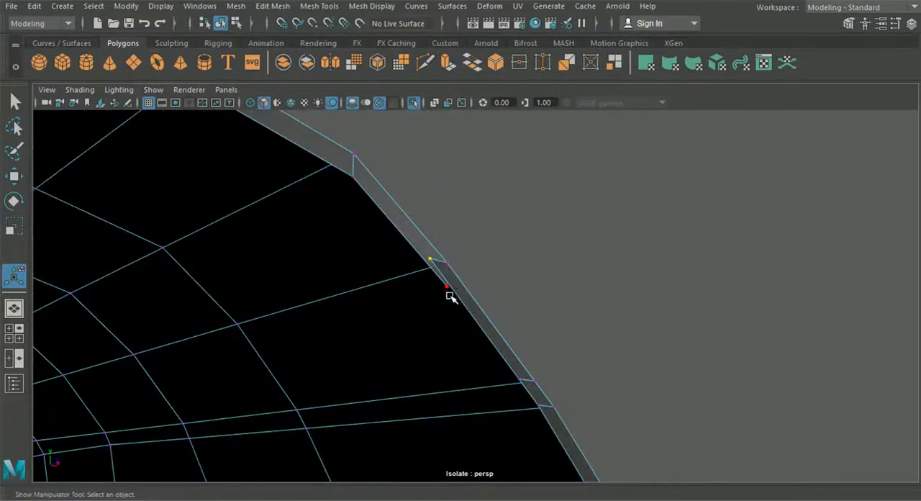
click(304, 7)
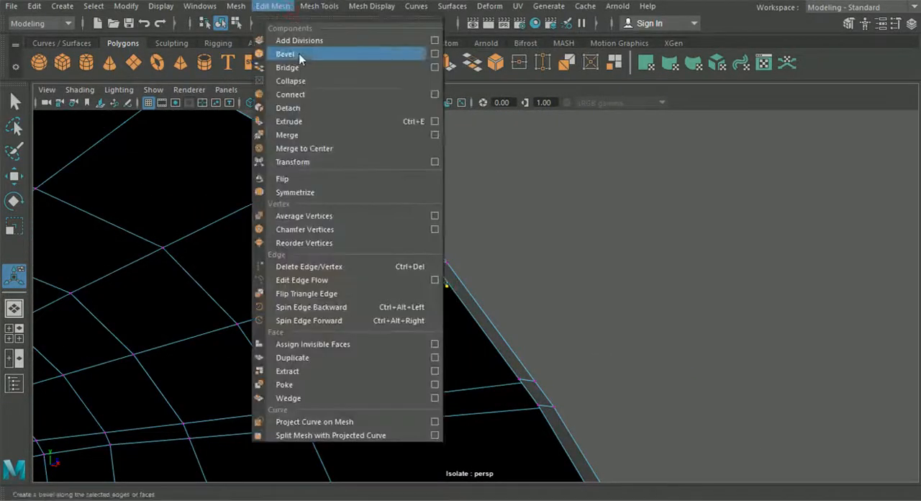
click(306, 137)
alt+drag(354, 208, 181, 240)
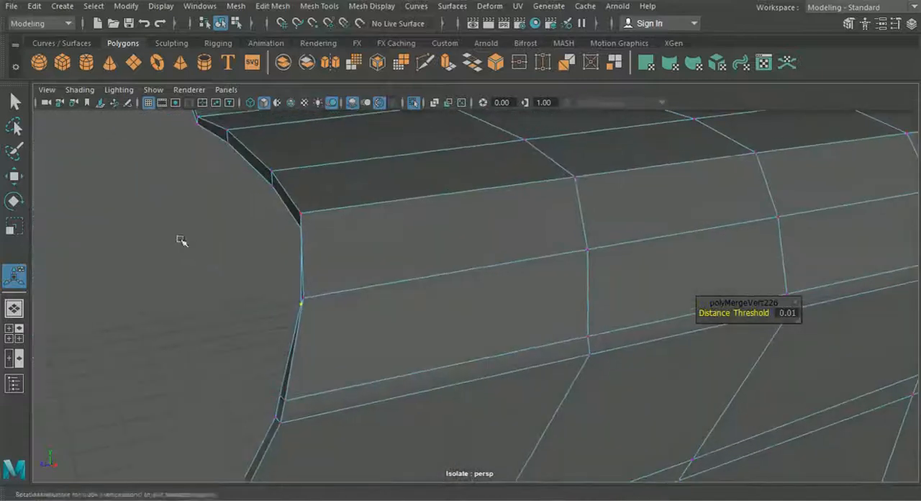
Step: Reposition the merged front rim vertex, clear the selection and switch the fender to edge mode
click(14, 176)
drag(263, 315, 252, 310)
click(206, 280)
alt+drag(205, 280, 214, 288)
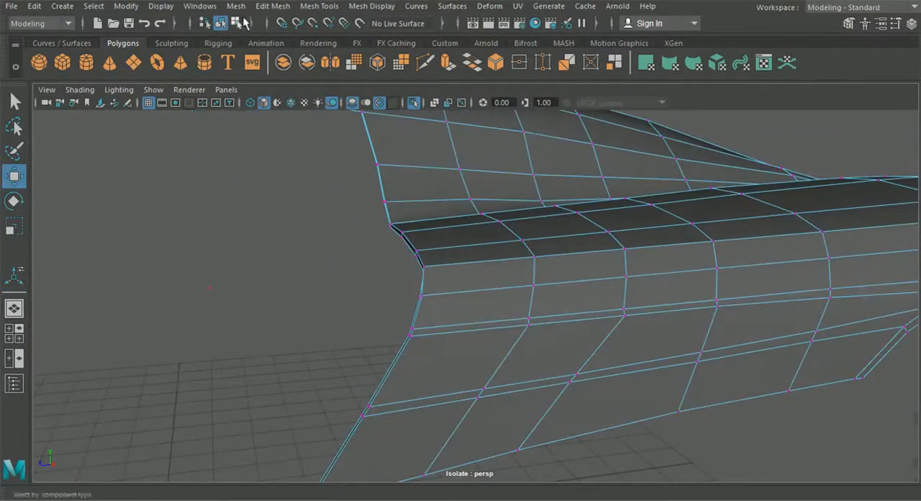
alt+drag(241, 193, 465, 302)
right_drag(463, 269, 449, 72)
alt+drag(460, 237, 575, 277)
scroll(471, 298, up, 5)
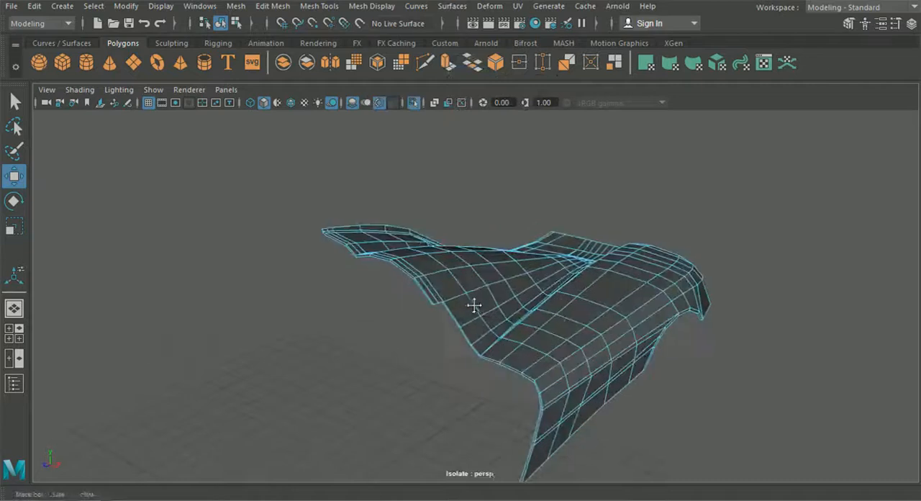
Step: Select the inner rim edges along the fender's wheel arch
alt+middle_drag(472, 304, 439, 253)
scroll(446, 288, up, 3)
alt+drag(446, 290, 394, 238)
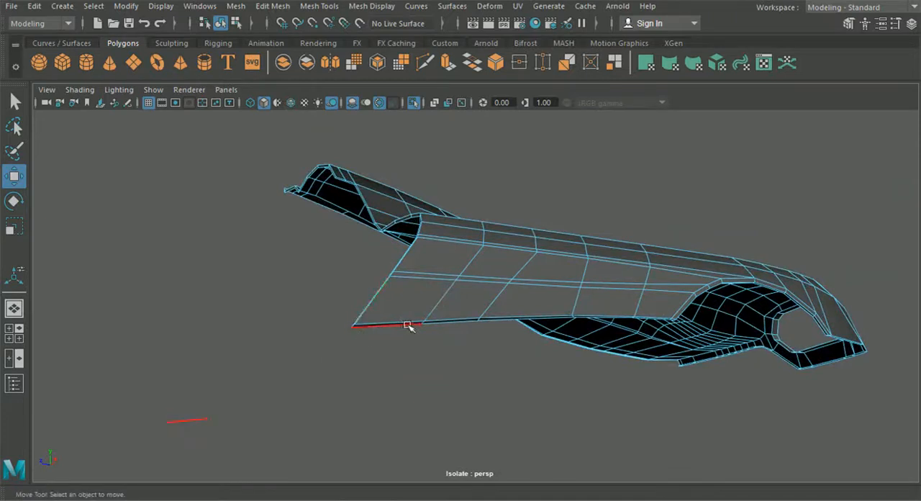
scroll(605, 317, up, 3)
alt+drag(561, 321, 498, 327)
click(530, 283)
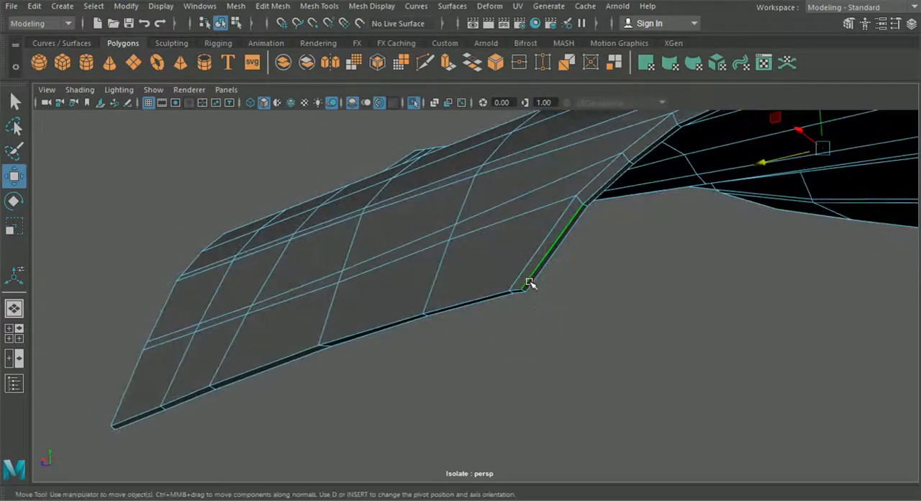
alt+drag(547, 295, 495, 333)
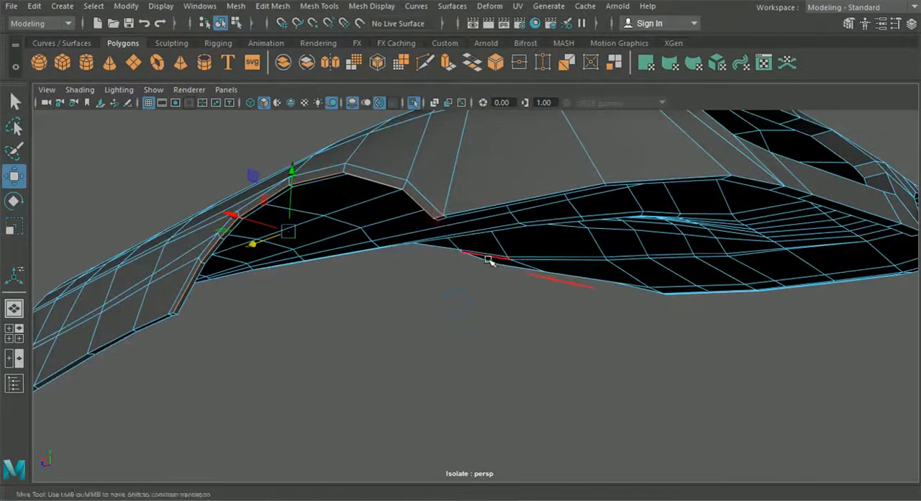
Step: Add the rear lower rim edges and the narrow strip's rim edges to the selection
alt+drag(488, 261, 430, 238)
shift+click(425, 227)
shift+click(741, 228)
scroll(744, 250, down, 5)
alt+middle_drag(742, 253, 471, 307)
scroll(471, 306, up, 6)
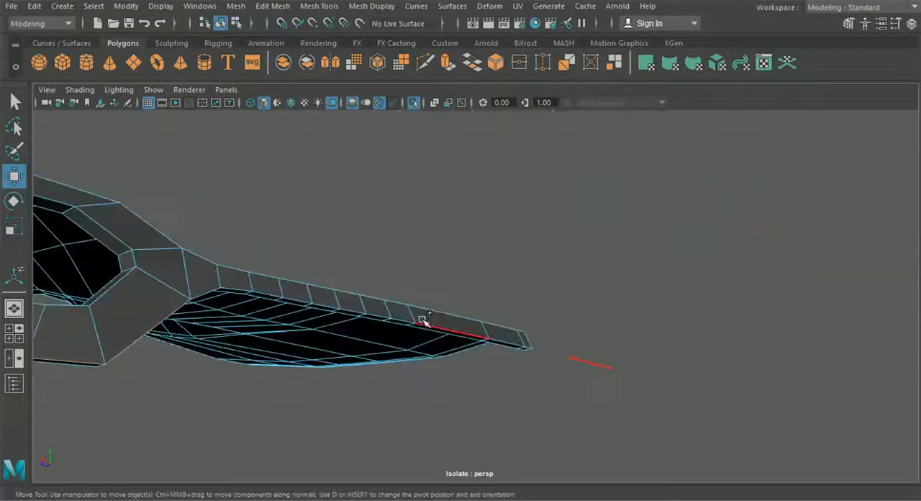
shift+click(254, 310)
Step: Add the front border's rim edges, from the body side up along the roof pillar, to the selection
alt+drag(254, 310, 432, 313)
alt+middle_drag(432, 312, 561, 351)
scroll(561, 352, up, 3)
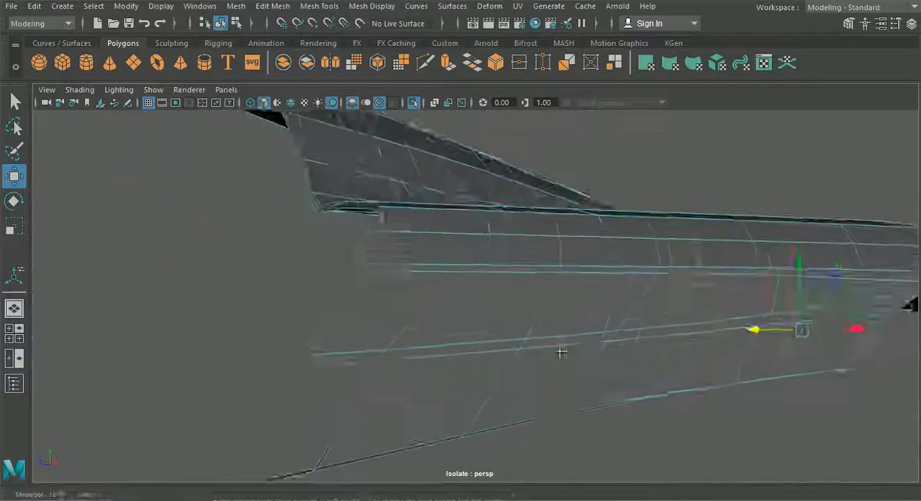
alt+drag(561, 352, 627, 332)
shift+click(478, 378)
alt+drag(479, 376, 588, 405)
shift+click(694, 371)
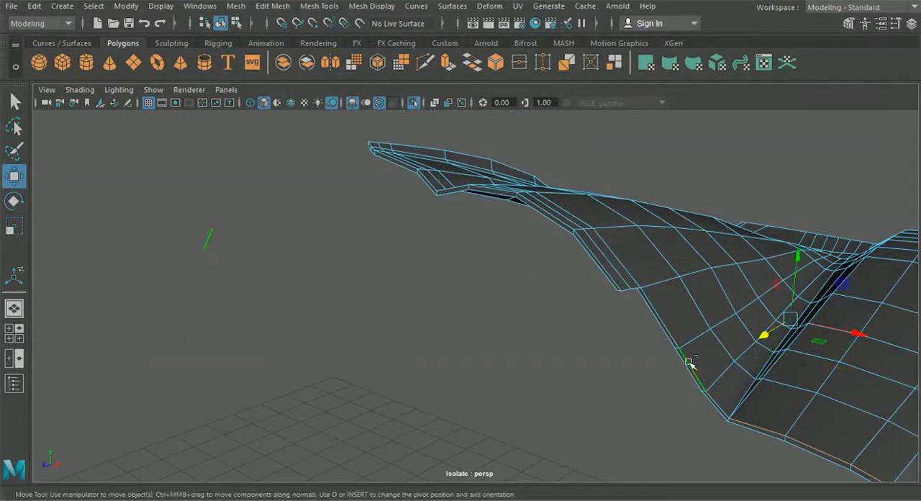
shift+click(617, 278)
Step: Inspect the fender's lower border, then leave isolation to compare its front corner with the neighbouring panels
alt+drag(613, 278, 472, 264)
alt+middle_drag(472, 265, 477, 271)
scroll(475, 277, up, 4)
alt+drag(468, 339, 466, 290)
alt+middle_drag(466, 290, 472, 306)
scroll(472, 306, up, 3)
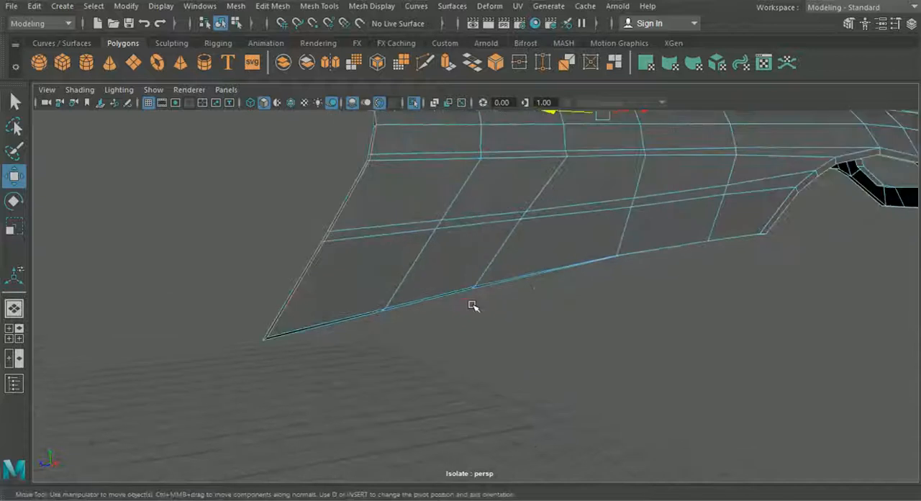
alt+drag(472, 306, 486, 301)
alt+drag(363, 129, 431, 172)
click(415, 103)
alt+right_drag(432, 173, 471, 260)
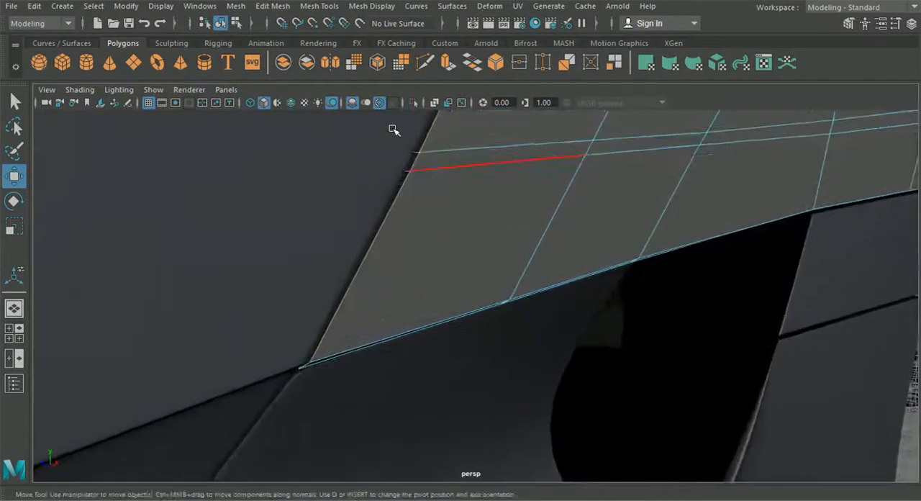
Step: Bevel the selected fender rim edges with a fraction of 0.5 and 2 segments
click(273, 6)
click(288, 57)
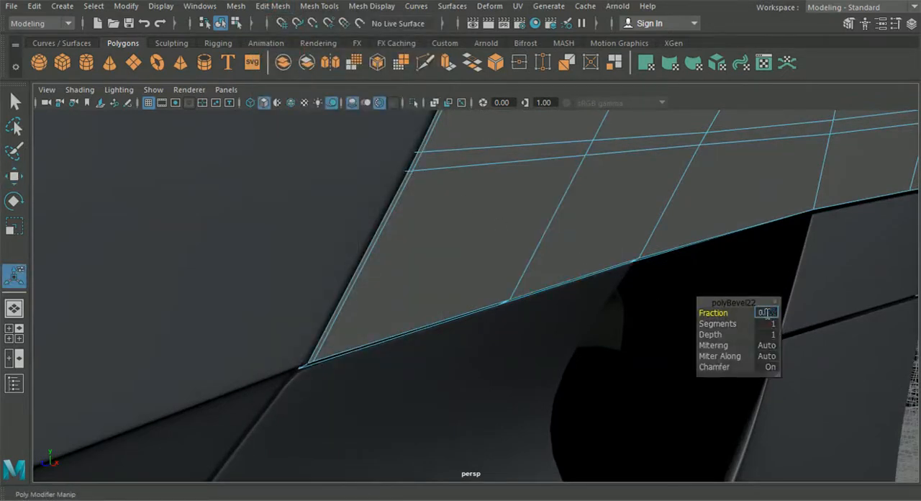
key(Return)
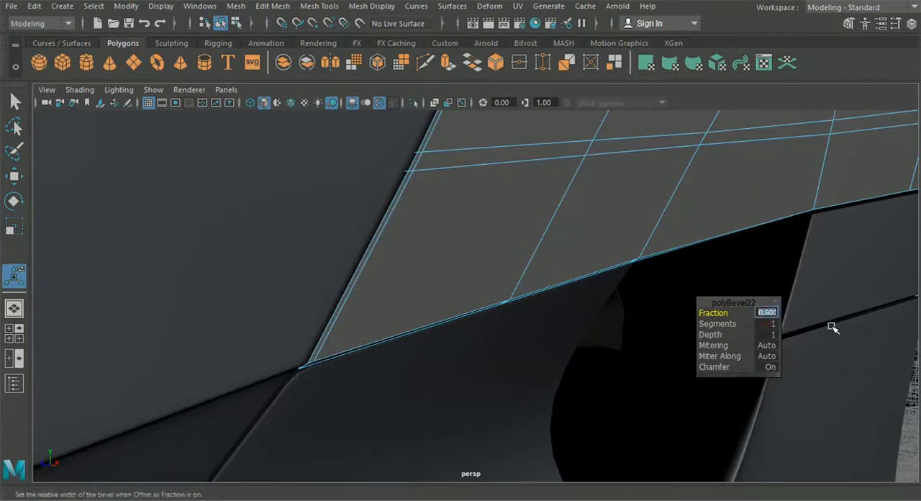
key(Return)
click(762, 324)
text(2)
key(Return)
alt+drag(627, 263, 530, 303)
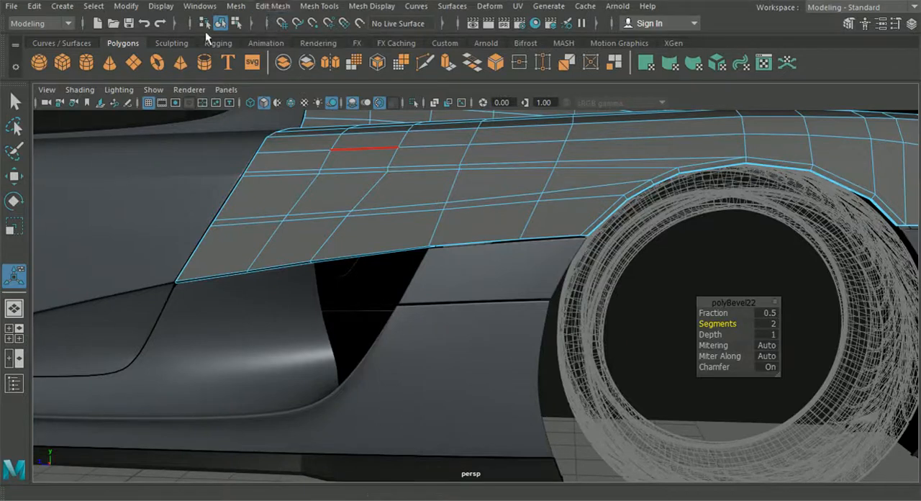
Step: Examine the edge loops of the neighbouring door panel where it meets the fender's front lower corner, then reselect the fender
click(299, 6)
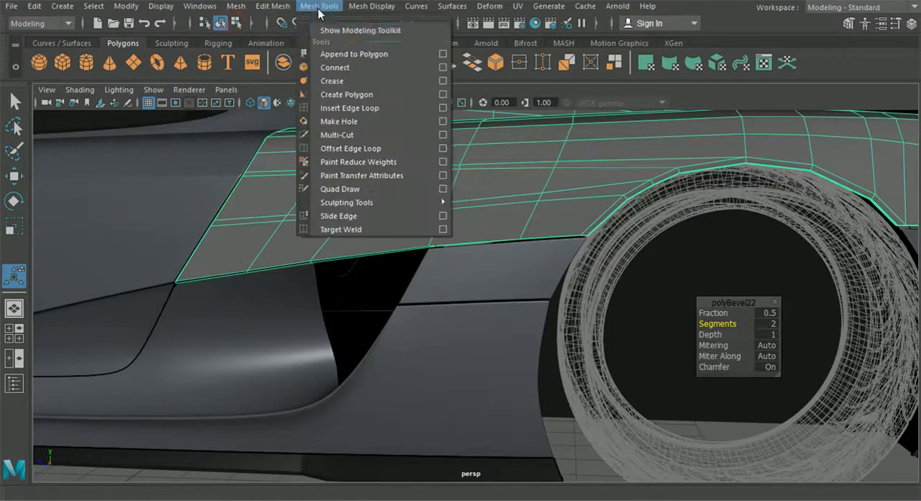
click(339, 104)
alt+middle_drag(357, 188, 567, 181)
alt+right_drag(566, 215, 576, 410)
alt+right_drag(376, 292, 232, 249)
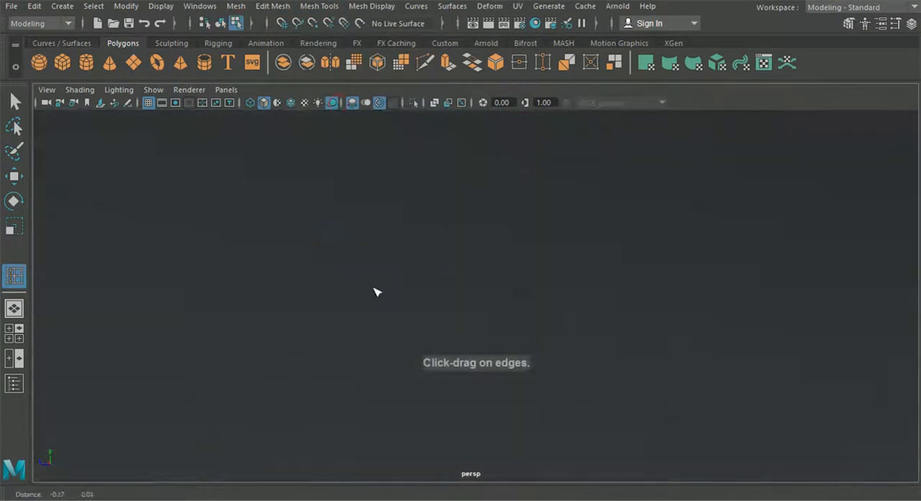
alt+middle_drag(235, 238, 436, 323)
click(15, 102)
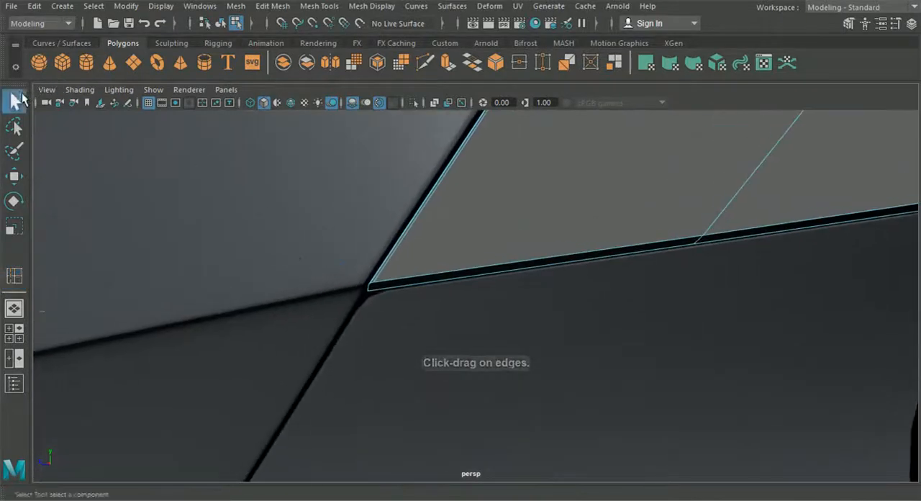
click(252, 214)
scroll(253, 213, down, 3)
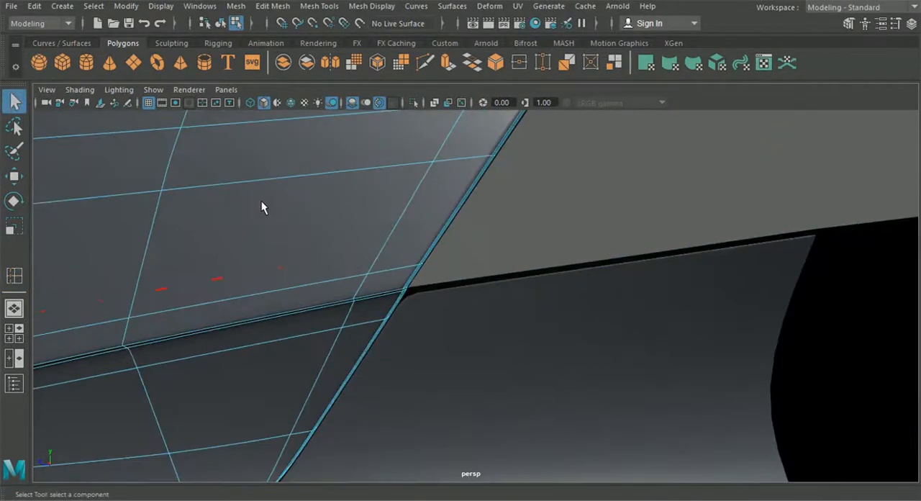
click(220, 23)
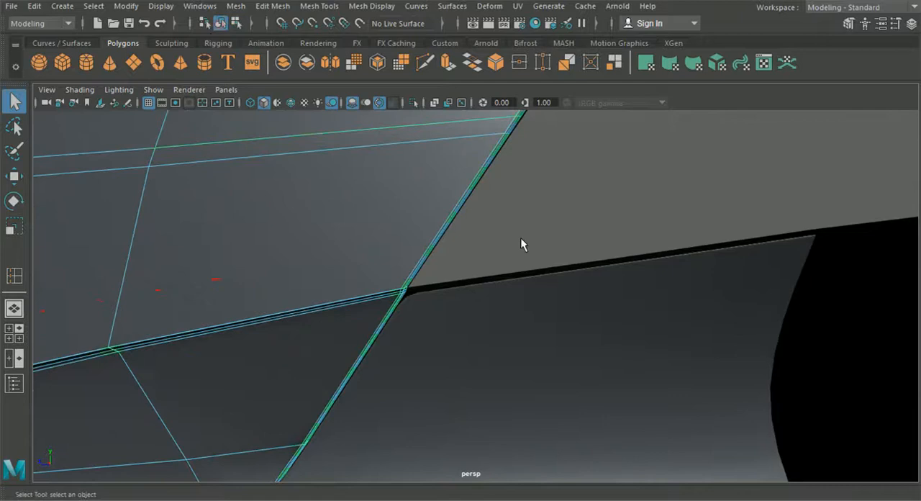
click(520, 242)
Step: Show the wireframe over the shaded panels and examine the topology around the fender's front lower corner
alt+middle_drag(525, 341, 508, 291)
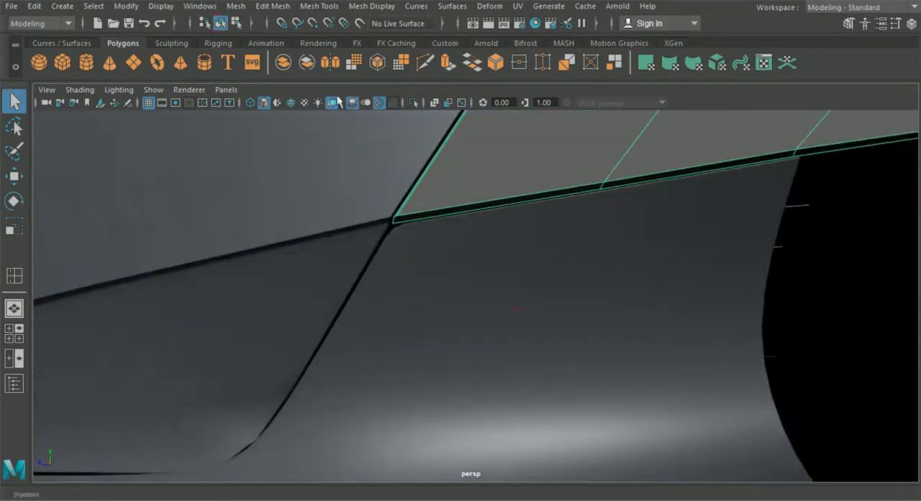
click(290, 103)
alt+middle_drag(315, 132, 340, 184)
alt+drag(341, 190, 345, 174)
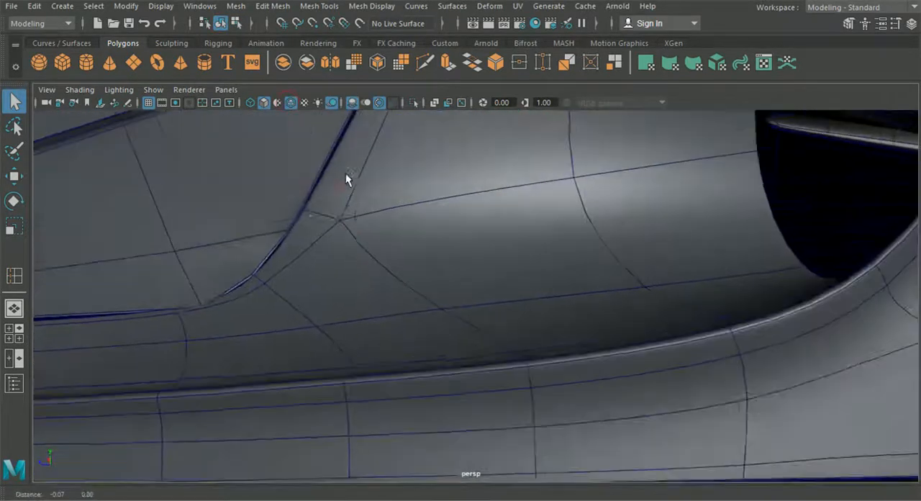
alt+middle_drag(345, 174, 356, 290)
alt+right_drag(356, 290, 392, 290)
alt+middle_drag(366, 209, 392, 252)
alt+right_drag(360, 221, 423, 292)
alt+middle_drag(424, 291, 435, 277)
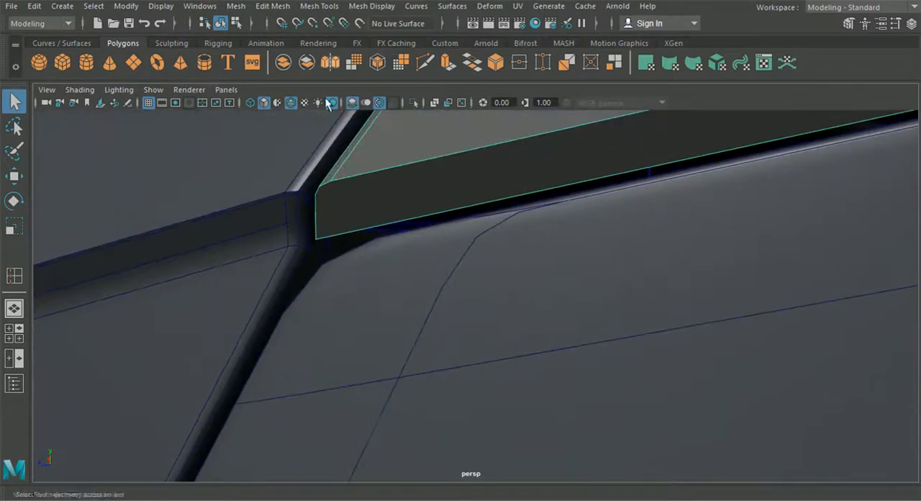
Step: Use Multi-Cut to add an edge across the lower rim face, from the fender's front corner loop to the rim's inner edge
click(284, 8)
click(348, 107)
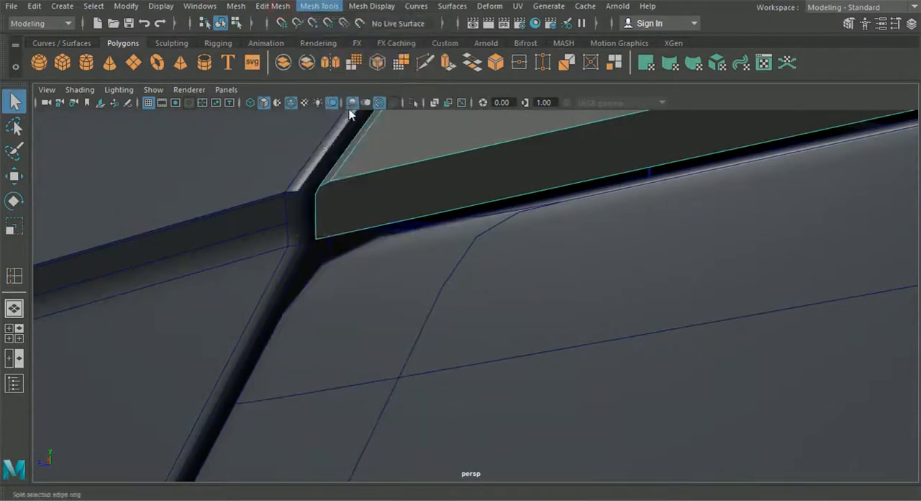
alt+drag(328, 205, 413, 219)
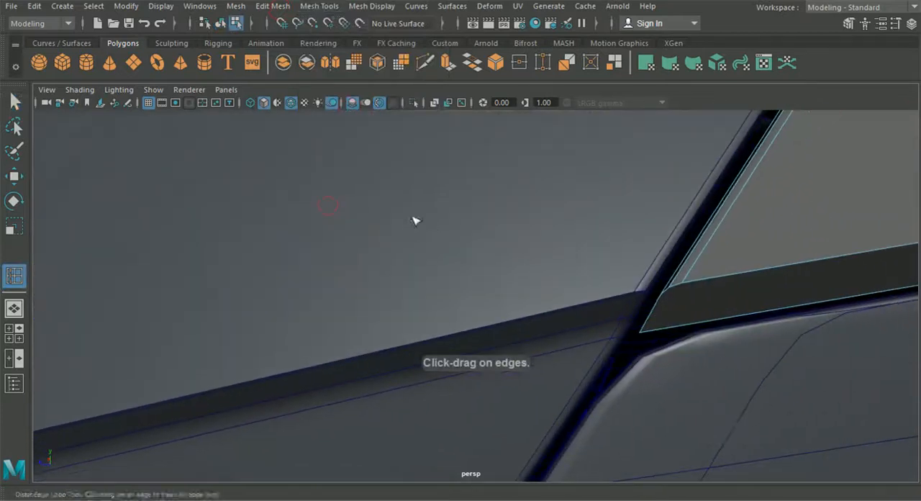
click(420, 71)
click(681, 283)
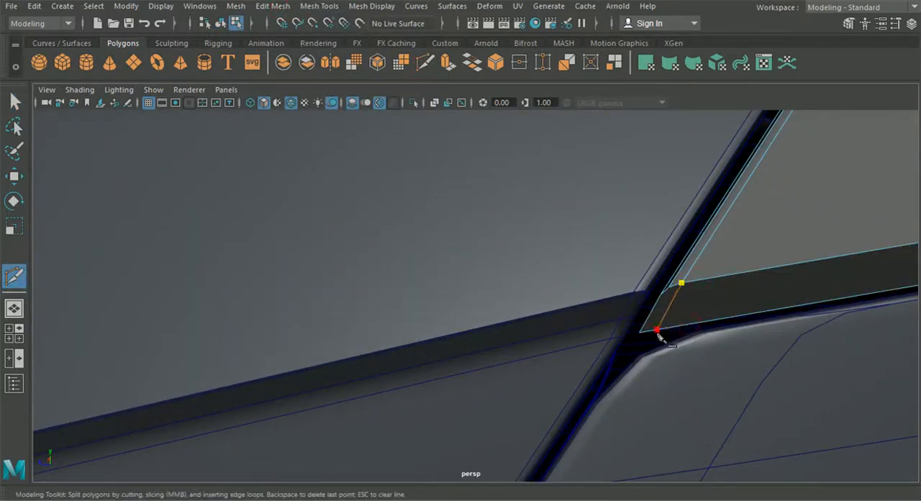
scroll(662, 339, down, 5)
Step: Cut a matching edge across the lower rim face at the corner just ahead of the rear wheel arch
alt+middle_drag(674, 339, 260, 397)
alt+middle_drag(515, 389, 337, 413)
alt+right_drag(338, 412, 407, 392)
click(250, 283)
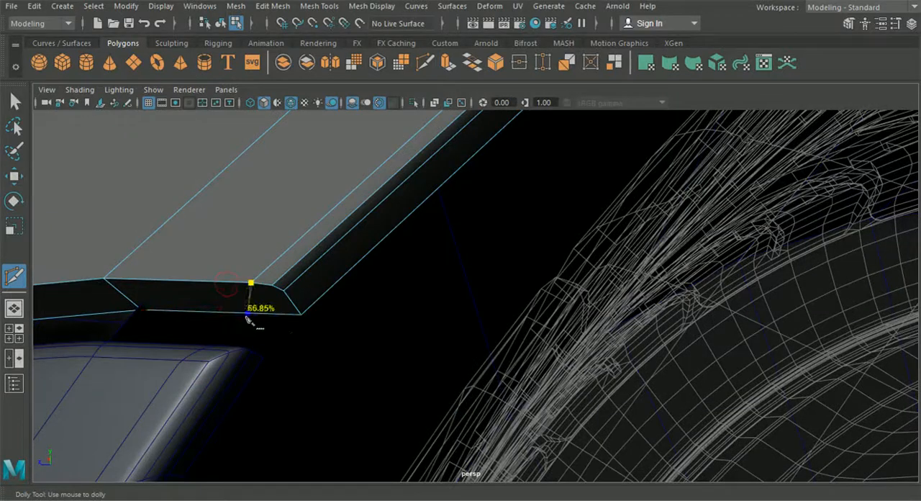
scroll(278, 325, down, 5)
Step: Cut a supporting edge along the upper side of the lower rim face, from the front corner to the wheel-arch corner
alt+middle_drag(255, 317, 657, 232)
alt+right_drag(559, 306, 593, 397)
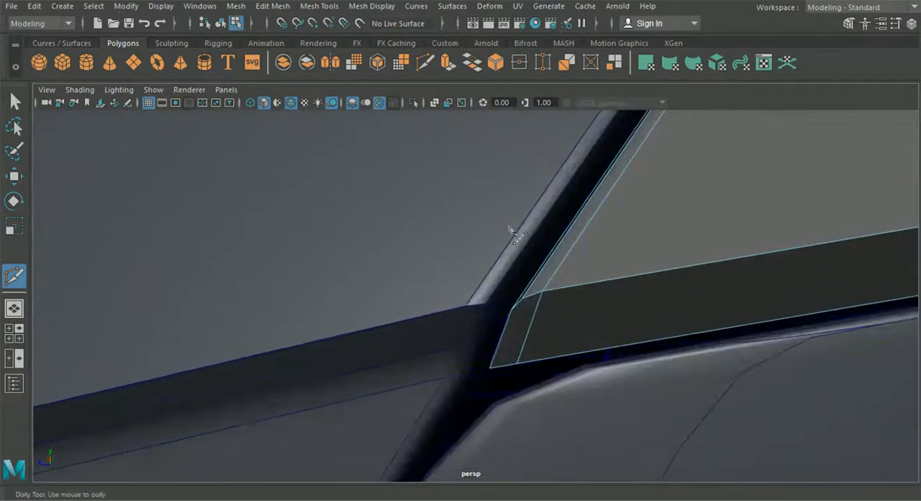
click(322, 7)
click(366, 107)
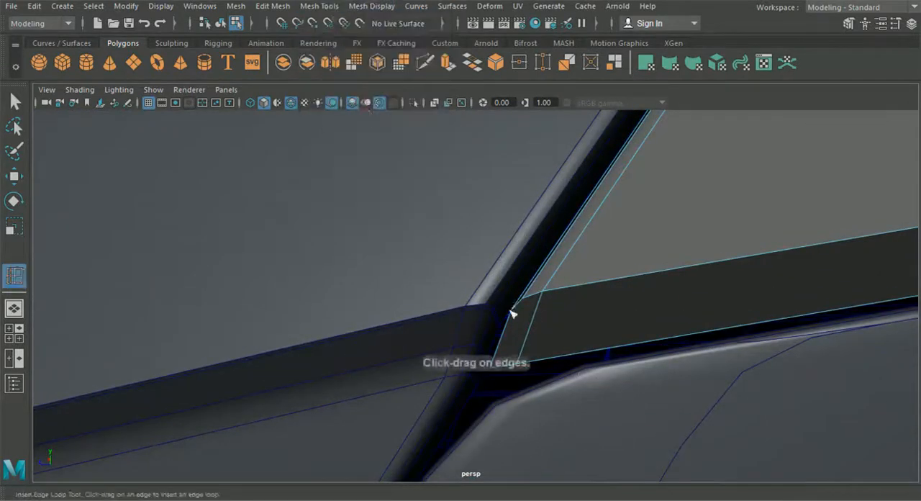
scroll(460, 185, down, 3)
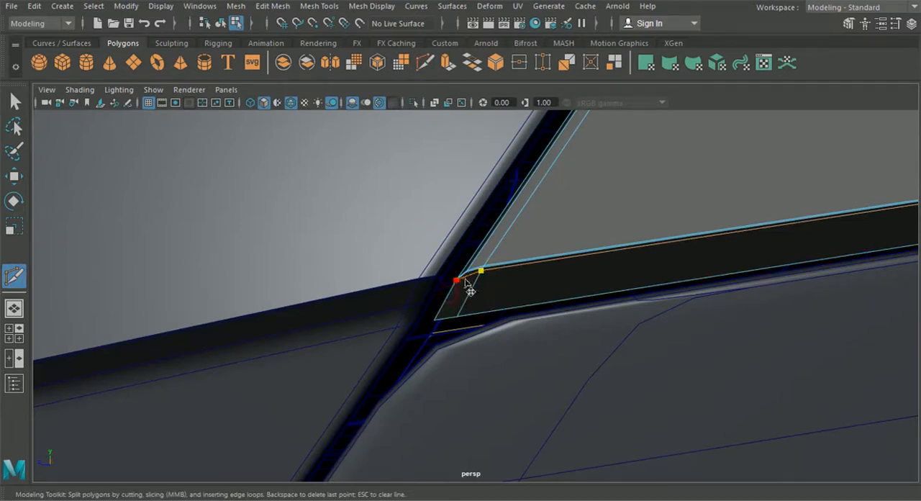
scroll(494, 305, down, 3)
alt+middle_drag(658, 327, 456, 345)
scroll(421, 308, up, 4)
scroll(352, 303, down, 1)
alt+middle_drag(314, 290, 341, 292)
scroll(346, 296, up, 3)
drag(291, 271, 278, 252)
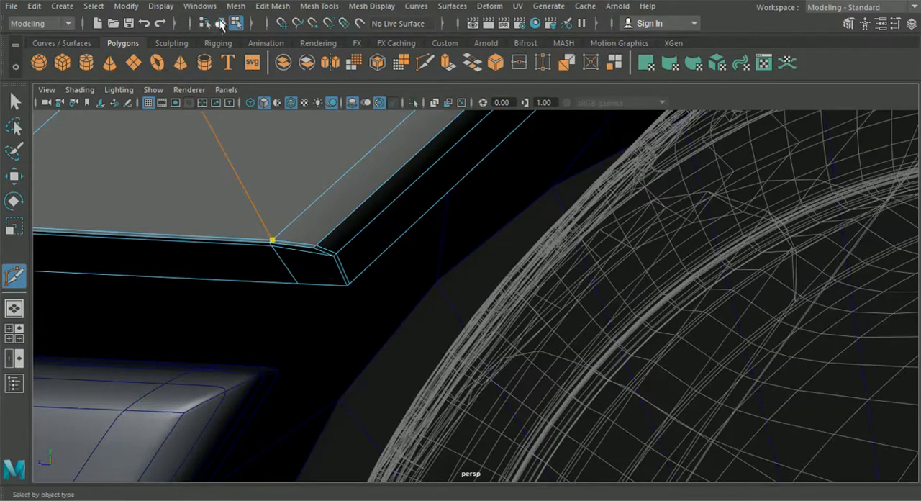
Step: Insert an edge loop close to the fender edge that rises from the lower rim's bend ahead of the wheel arch
click(276, 6)
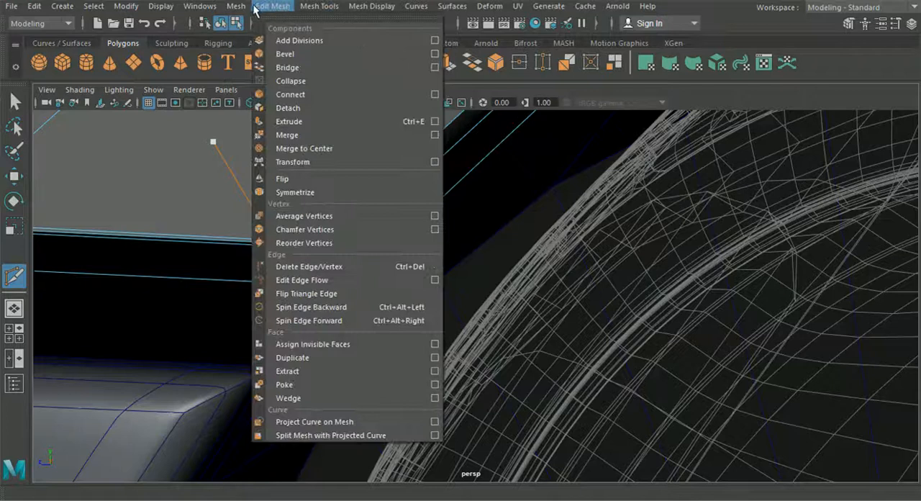
mouse_move(316, 12)
click(352, 108)
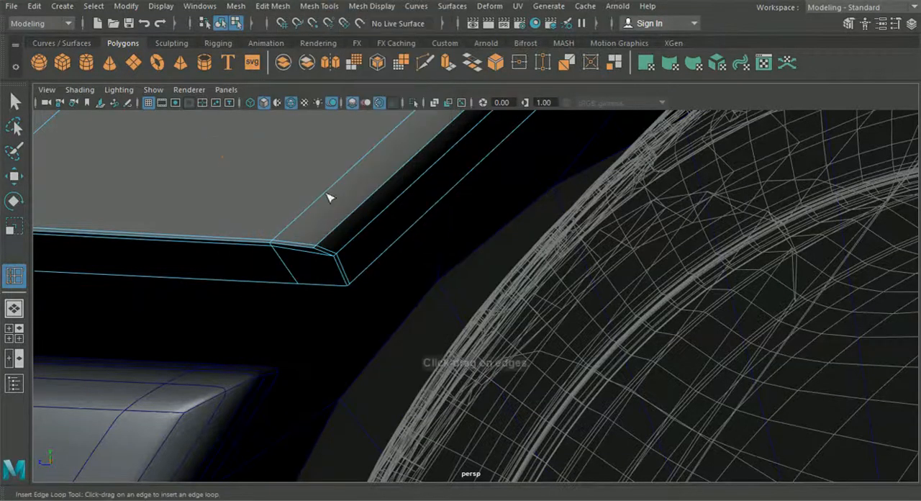
drag(337, 257, 462, 362)
scroll(337, 262, down, 6)
scroll(463, 362, up, 5)
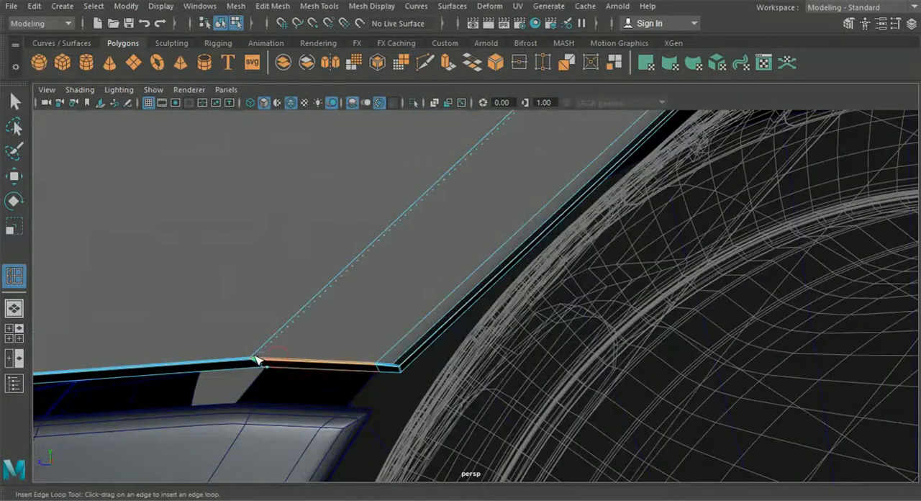
alt+drag(302, 353, 339, 366)
Step: Preview the fender smoothed and examine its rear end around the light opening and lower border
scroll(299, 354, down, 6)
alt+middle_drag(338, 367, 167, 322)
alt+drag(168, 321, 299, 309)
scroll(299, 310, up, 8)
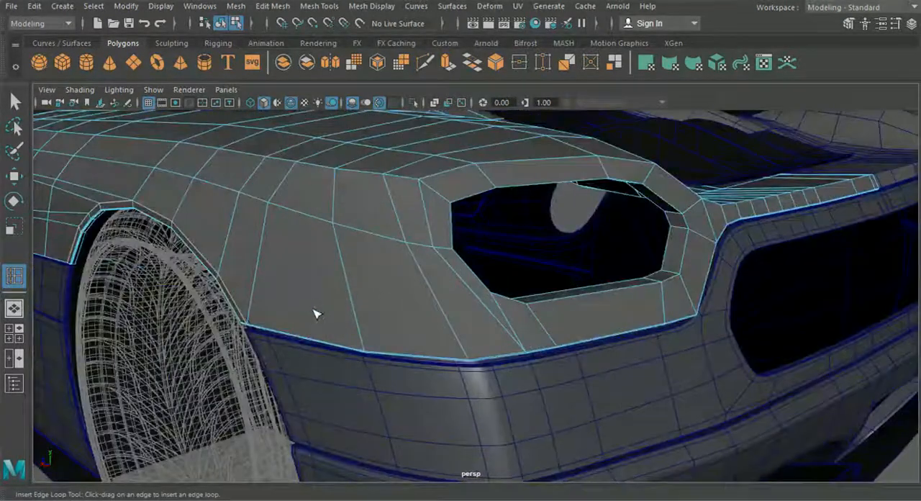
alt+drag(322, 358, 276, 346)
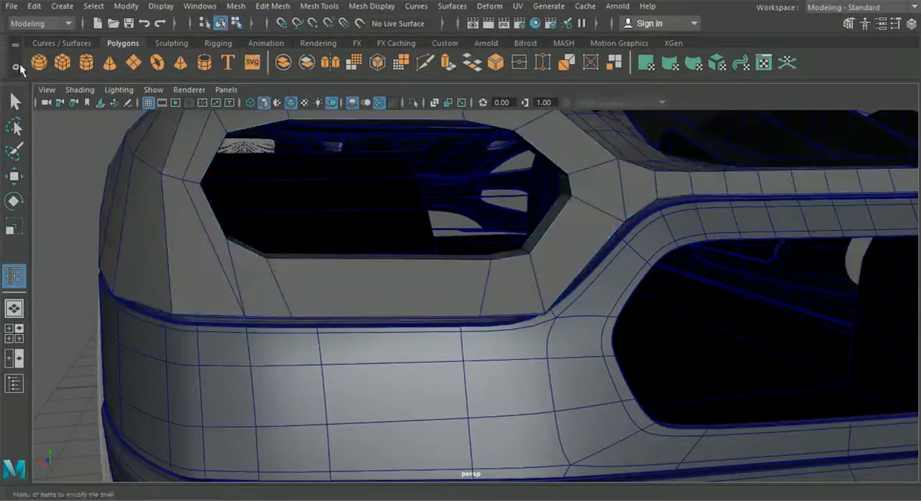
click(14, 102)
key(3)
click(70, 237)
alt+drag(70, 237, 137, 260)
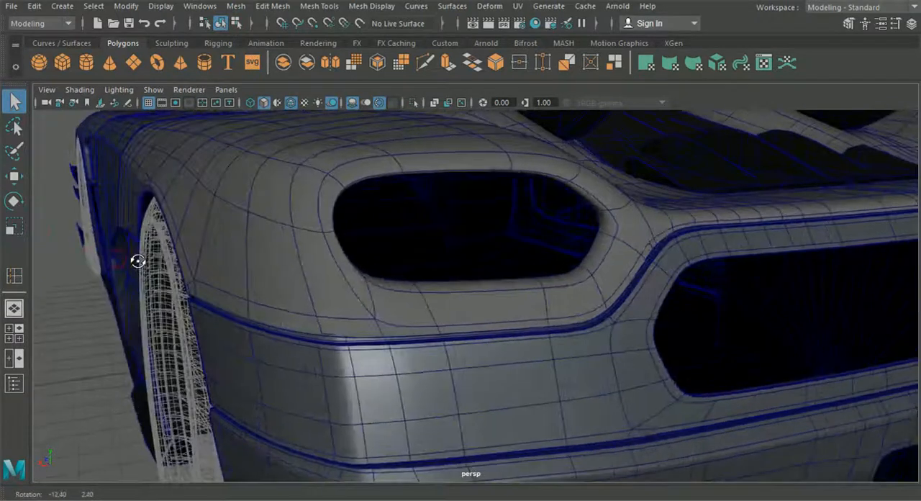
Step: Hide the wireframe overlay and examine the smoothed fender from the rear forward to the roof border
click(293, 104)
mouse_move(324, 201)
alt+mouse_down()
mouse_move(220, 202)
mouse_move(344, 197)
mouse_move(429, 209)
mouse_move(440, 226)
mouse_move(631, 211)
mouse_move(619, 226)
alt+mouse_up()
alt+right_drag(619, 225, 298, 325)
mouse_move(298, 325)
alt+mouse_down()
mouse_move(381, 377)
mouse_move(320, 408)
mouse_move(335, 370)
mouse_move(391, 355)
mouse_move(407, 372)
mouse_move(209, 286)
mouse_move(261, 288)
mouse_move(220, 273)
mouse_move(287, 330)
alt+mouse_up()
alt+drag(534, 334, 447, 344)
Step: Return the fender to unsmoothed display and insert an edge loop close to its front border beside the roof
click(445, 341)
key(1)
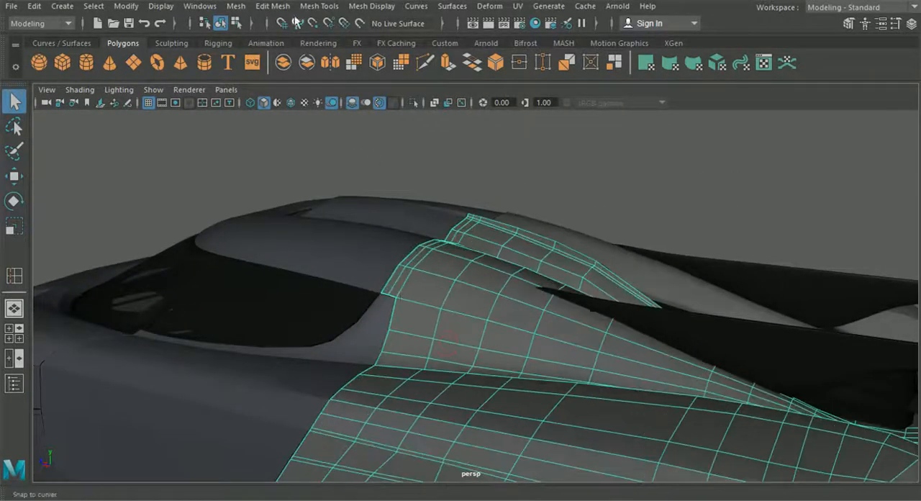
click(266, 7)
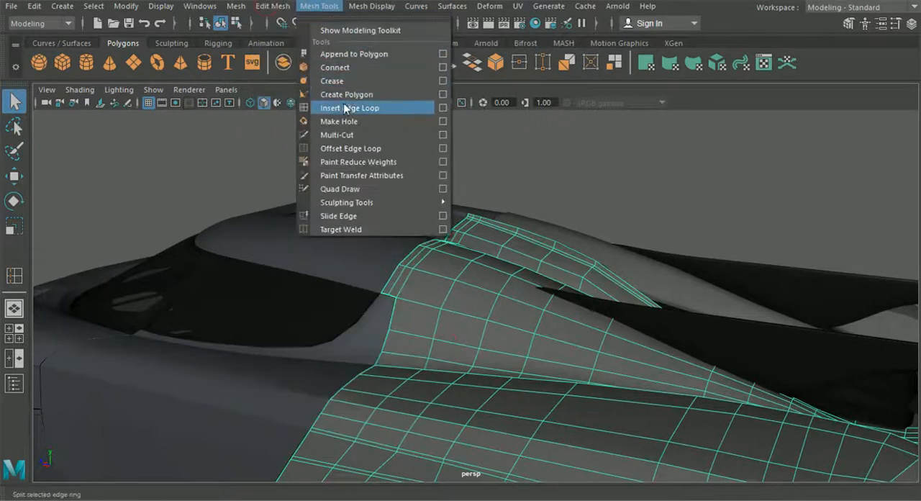
click(362, 107)
alt+middle_drag(359, 204, 398, 217)
alt+right_drag(398, 216, 397, 284)
alt+middle_drag(397, 283, 427, 255)
alt+right_drag(427, 255, 430, 374)
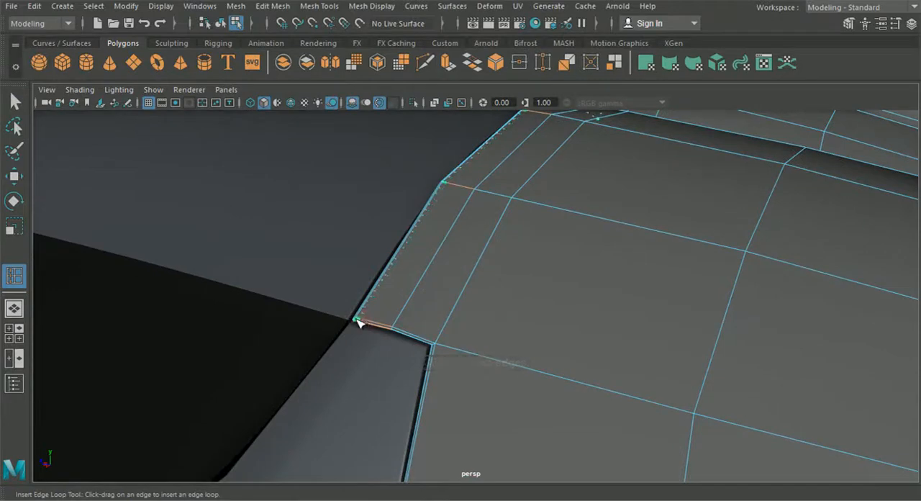
drag(357, 322, 353, 323)
scroll(355, 338, down, 2)
alt+middle_drag(361, 348, 360, 202)
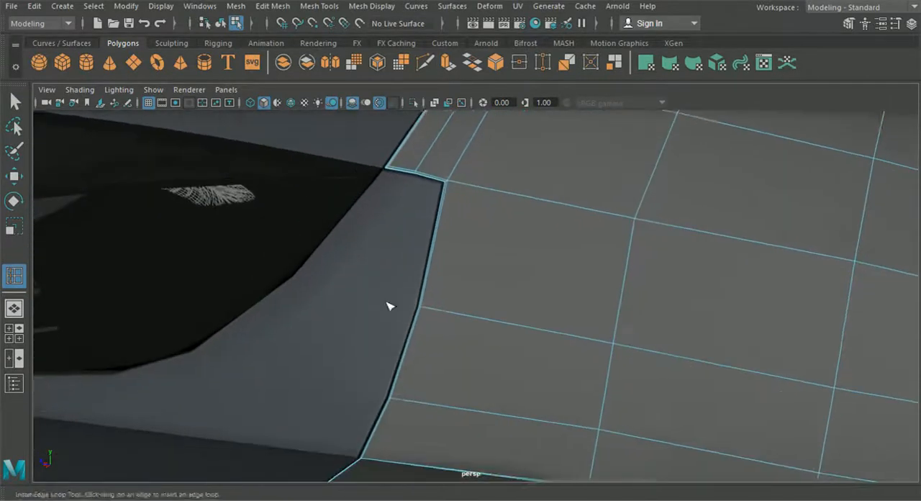
Step: Preview the fender smoothed and examine its front border around the rear corner of the side window
scroll(392, 305, down, 2)
alt+middle_drag(396, 304, 413, 226)
scroll(421, 249, down, 3)
alt+drag(431, 272, 475, 255)
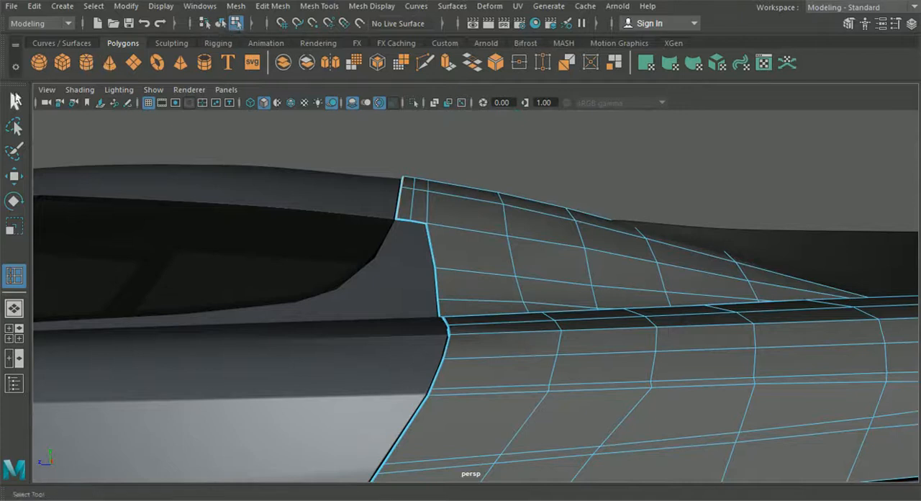
click(15, 100)
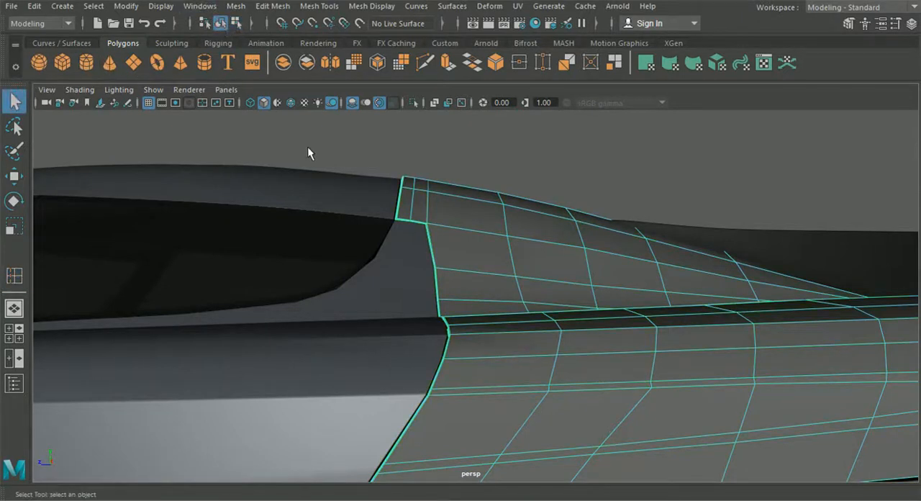
key(3)
click(484, 139)
scroll(500, 191, down, 5)
alt+drag(510, 208, 512, 313)
scroll(486, 250, up, 5)
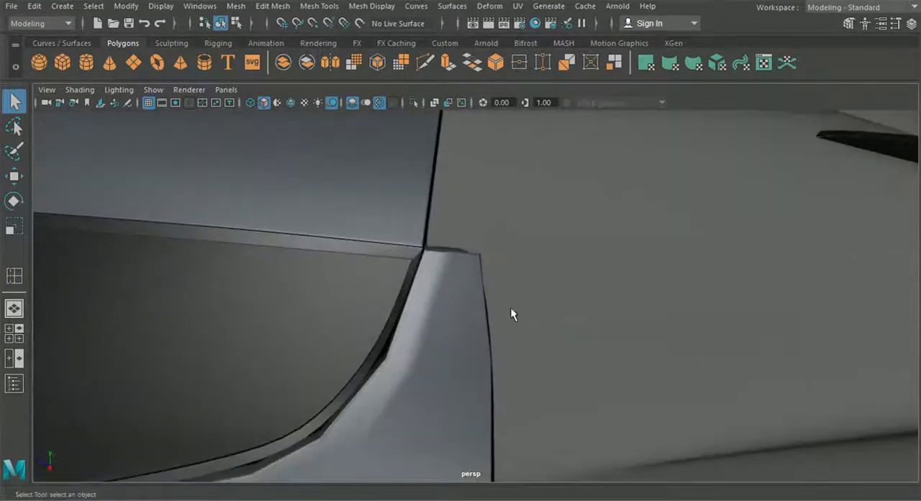
Step: Preview the door panel below the side window smoothed and examine how it meets the fender's front border
click(461, 306)
key(3)
scroll(459, 299, down, 5)
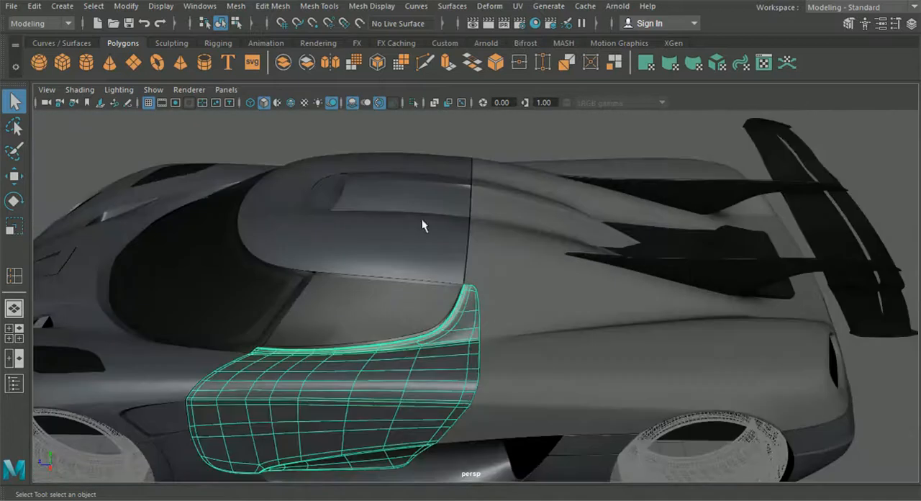
scroll(459, 290, up, 5)
alt+drag(459, 290, 474, 304)
scroll(461, 288, down, 5)
alt+drag(449, 269, 604, 254)
Step: Return the door panel below the side window to unsmoothed display and select the rear fender again
click(521, 286)
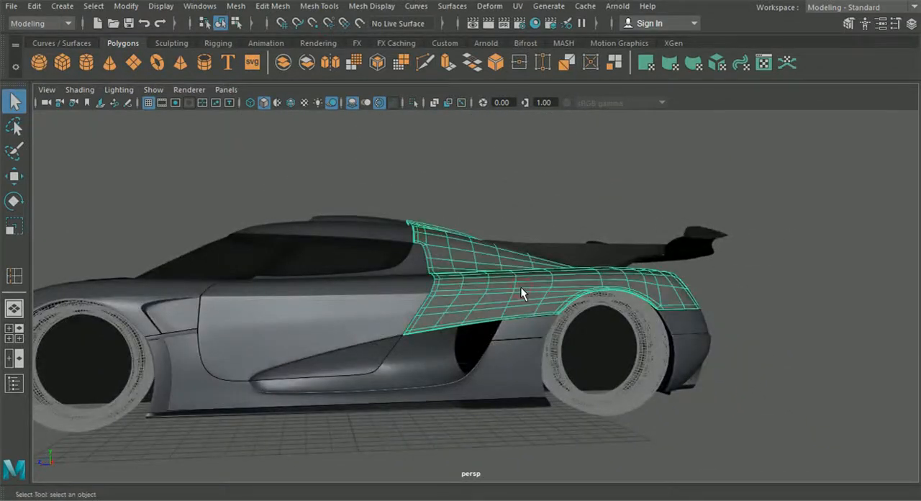
scroll(482, 315, up, 5)
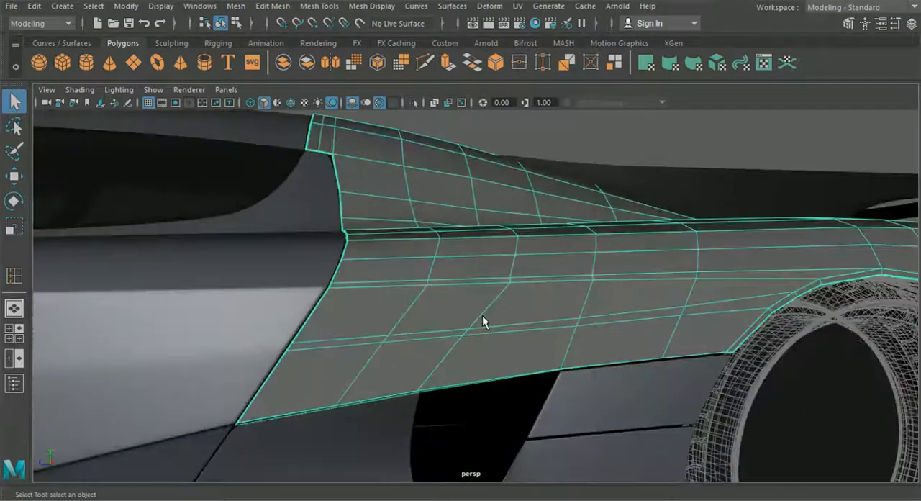
click(282, 303)
key(1)
scroll(315, 319, up, 5)
click(285, 313)
alt+drag(284, 312, 404, 333)
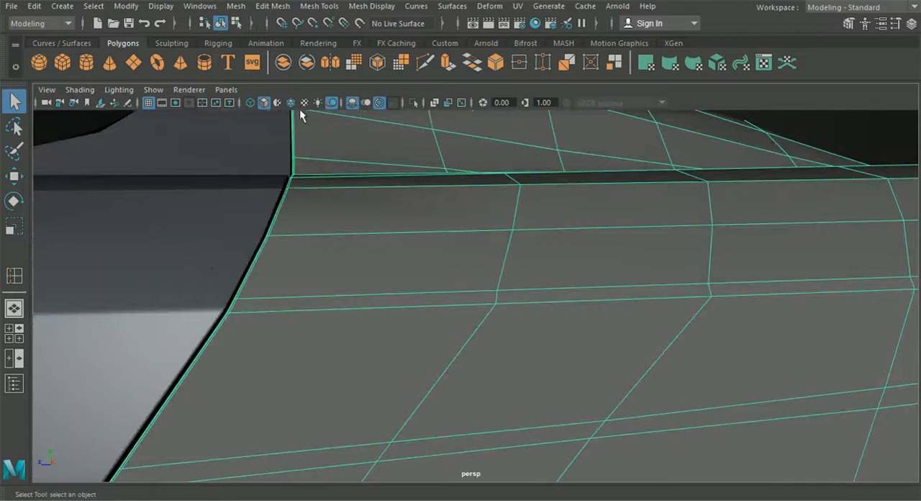
Step: Insert an edge loop between the two closely spaced loops running lengthwise along the rear fender's side
click(319, 6)
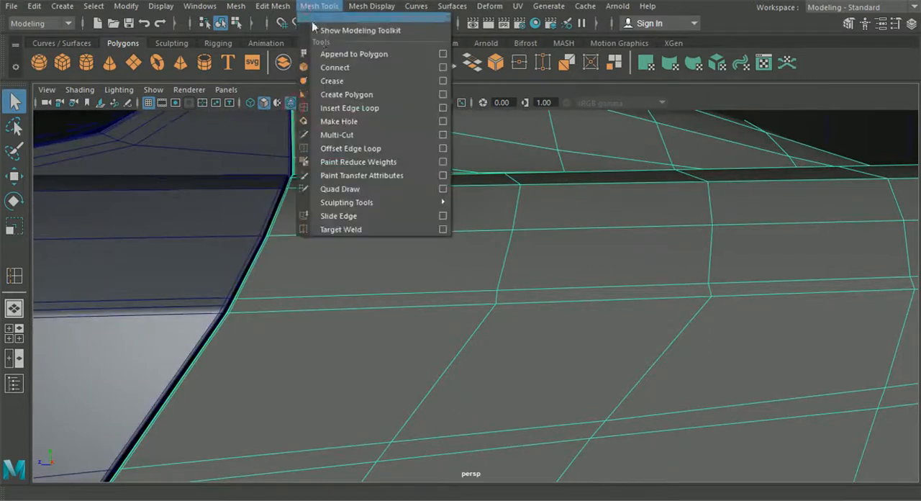
click(345, 107)
alt+drag(325, 175, 247, 345)
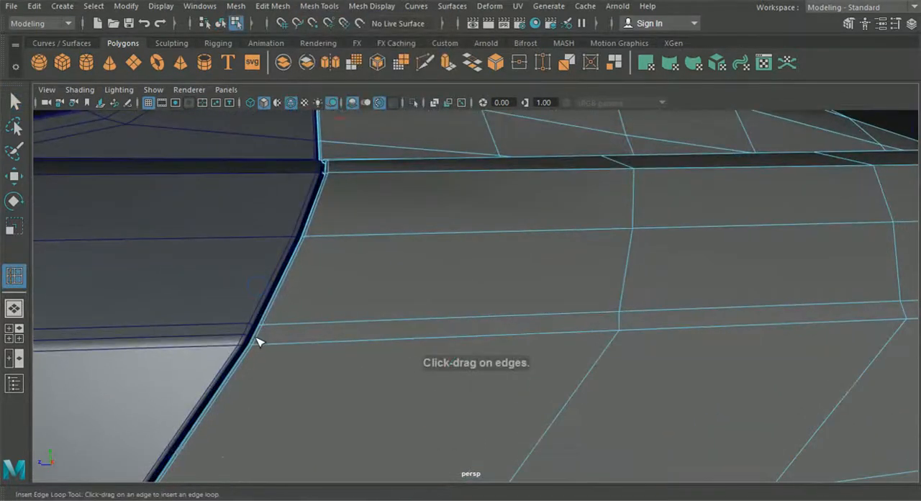
click(259, 337)
scroll(506, 374, down, 6)
alt+middle_drag(506, 374, 286, 363)
key(q)
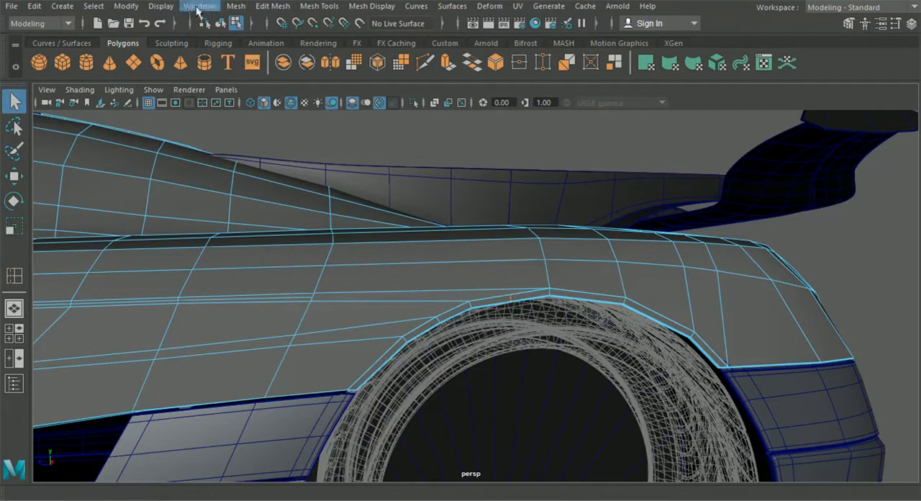
Step: Cut an edge with Multi-Cut from the open end of the middle side loop to the top vertex of the rear wheel arch border
click(256, 9)
click(305, 267)
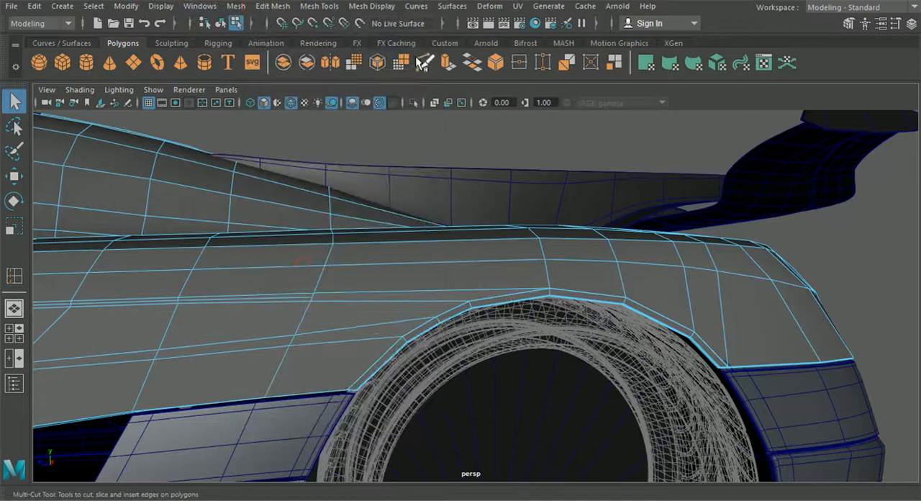
click(425, 63)
alt+drag(341, 149, 332, 150)
scroll(332, 150, up, 4)
click(154, 292)
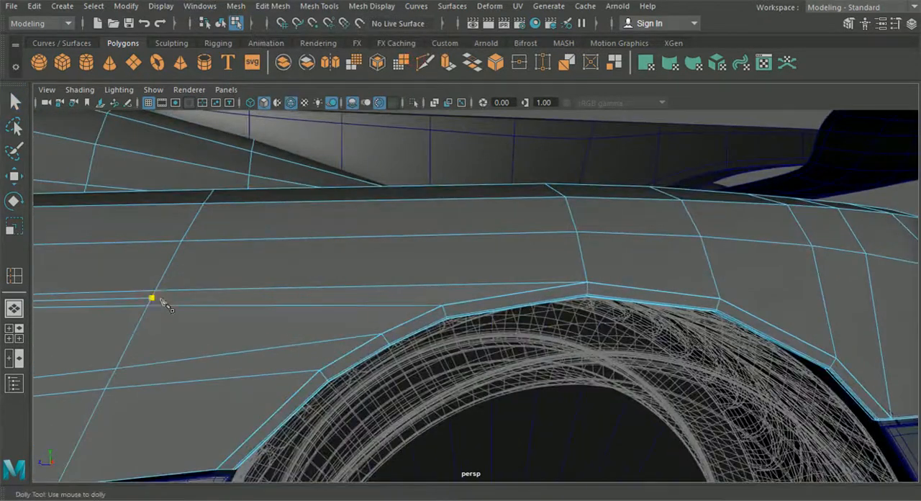
click(586, 283)
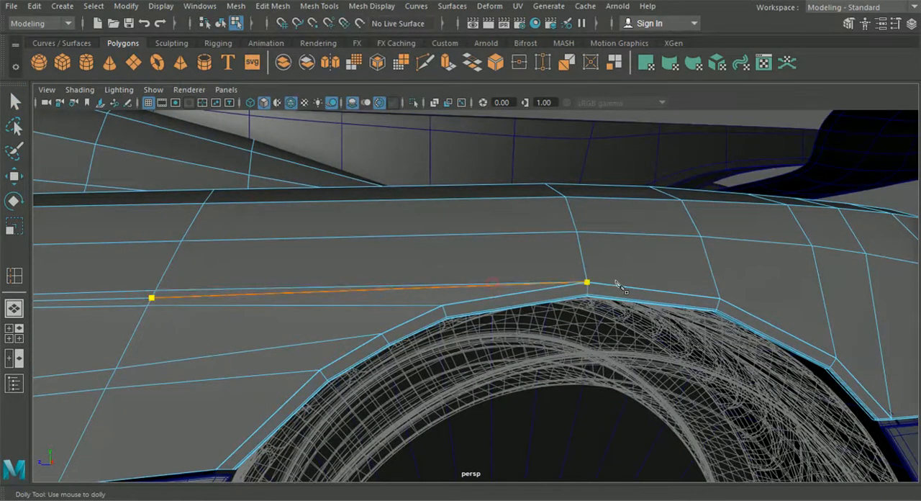
click(11, 96)
click(219, 23)
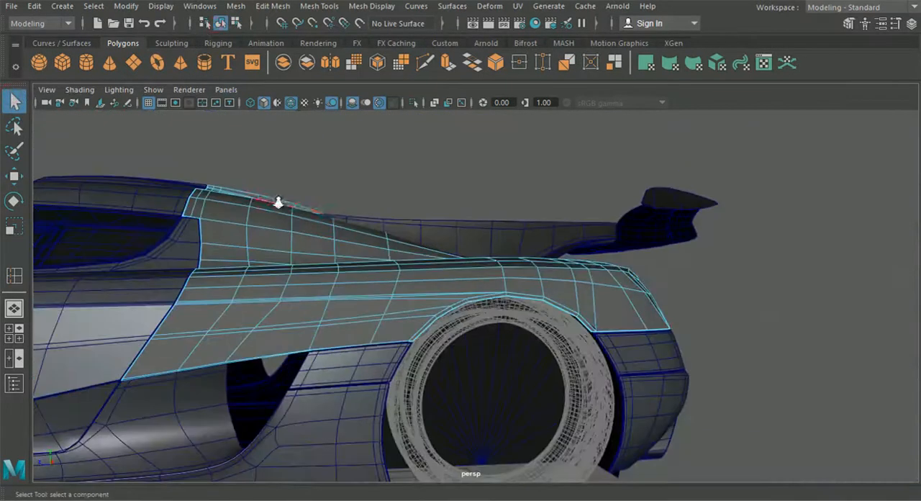
Step: Preview the rear fender smoothed, hide the wireframe overlay and examine how it meets the door panel
key(3)
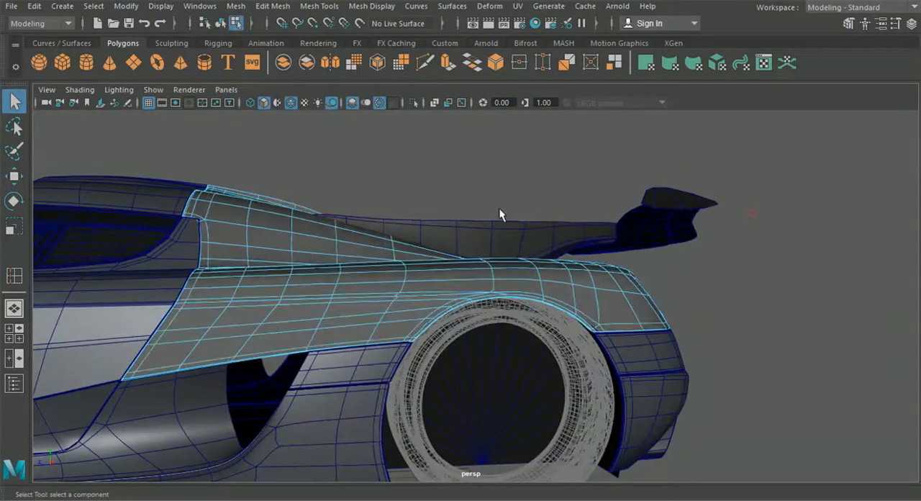
click(352, 126)
alt+drag(358, 128, 431, 191)
click(291, 102)
mouse_move(341, 180)
alt+mouse_down()
mouse_move(376, 174)
mouse_move(417, 278)
mouse_move(432, 204)
alt+mouse_up()
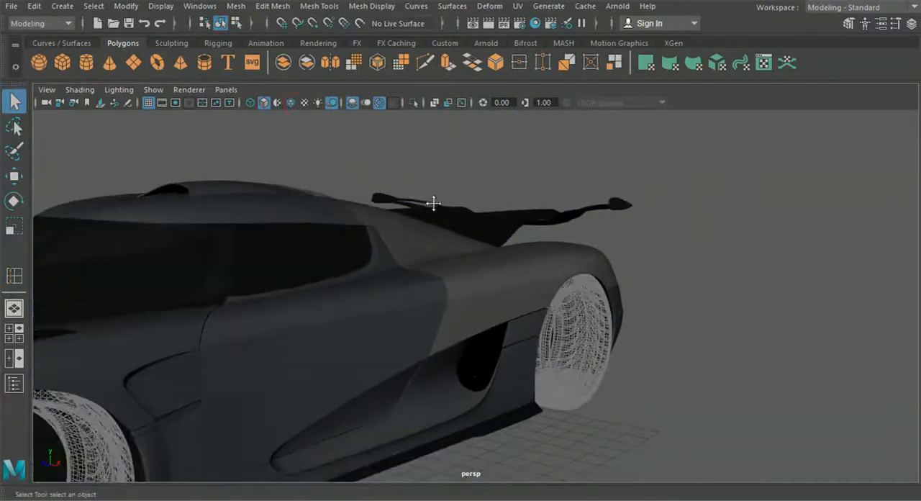
click(373, 329)
click(767, 286)
alt+drag(767, 286, 541, 321)
click(492, 309)
click(540, 322)
scroll(535, 329, up, 4)
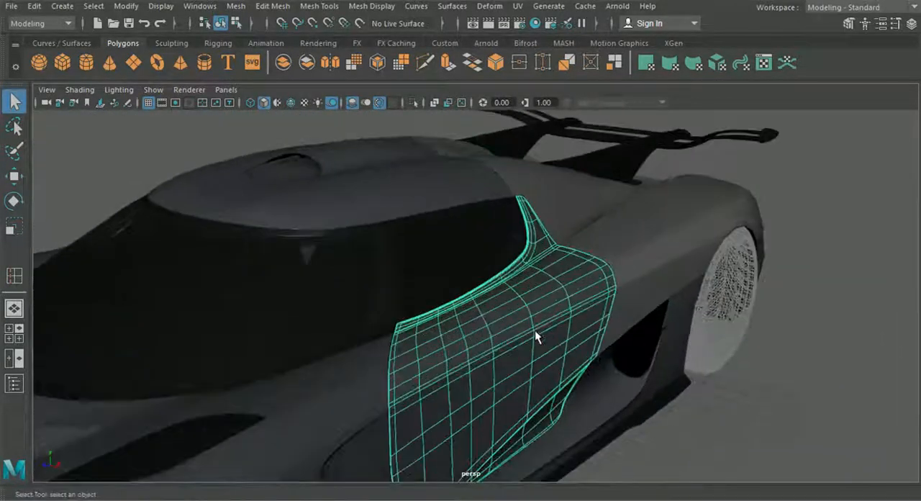
Step: Return the door panel to unsmoothed display and insert an edge loop close to its front border beside the hood
alt+drag(537, 330, 446, 360)
key(1)
scroll(453, 368, down, 5)
alt+drag(585, 393, 609, 411)
click(565, 388)
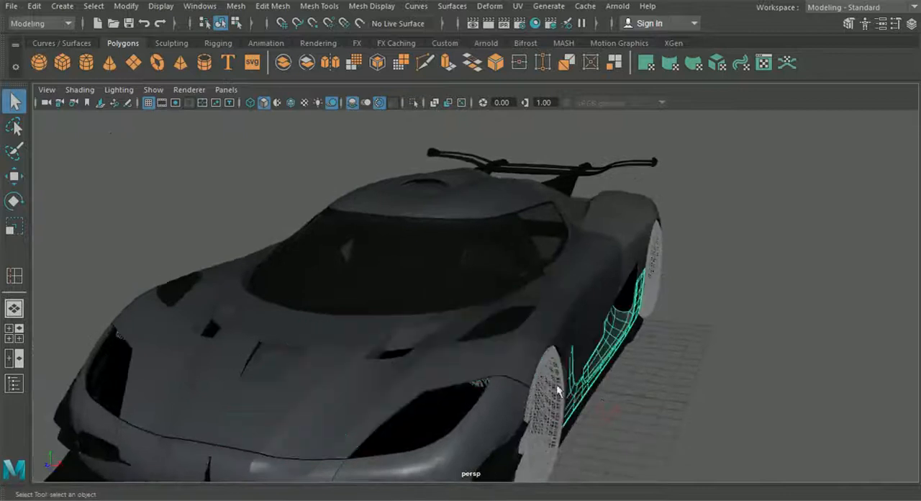
click(525, 342)
scroll(573, 325, up, 5)
alt+drag(573, 325, 584, 272)
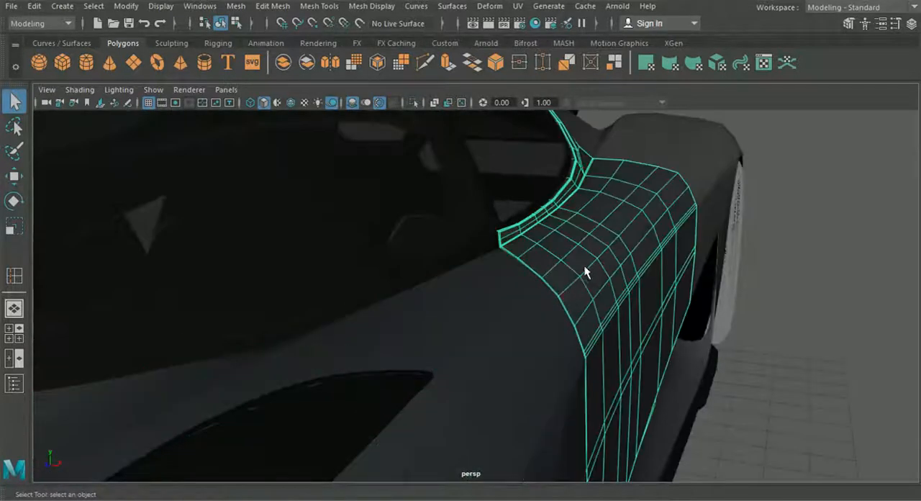
click(270, 7)
mouse_move(325, 9)
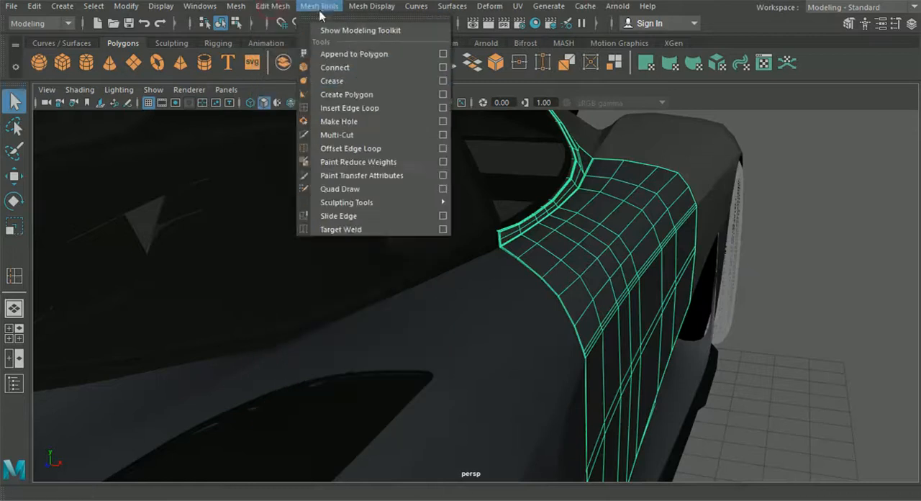
click(349, 108)
scroll(514, 281, up, 5)
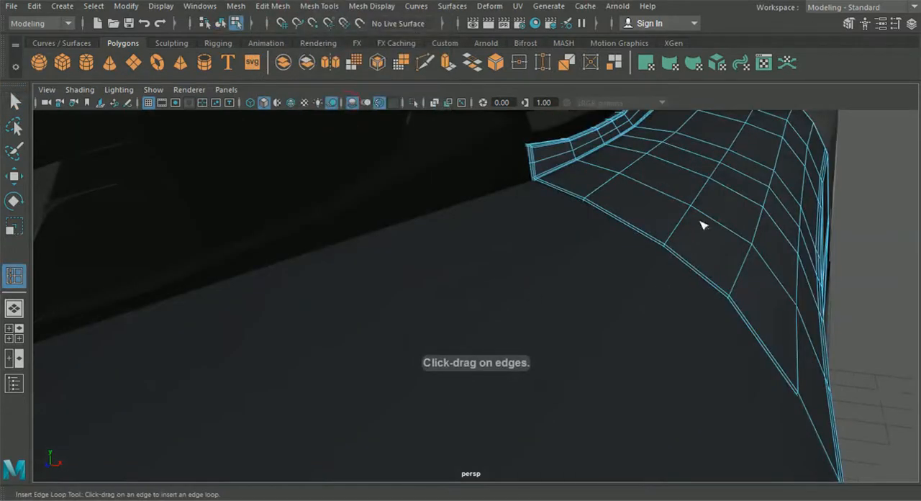
key(ctrl+z)
scroll(633, 303, down, 6)
Step: Try to insert an edge loop along the front bumper's upper crest below the headlight opening
alt+middle_drag(461, 453, 510, 345)
click(505, 361)
alt+middle_drag(500, 375, 529, 343)
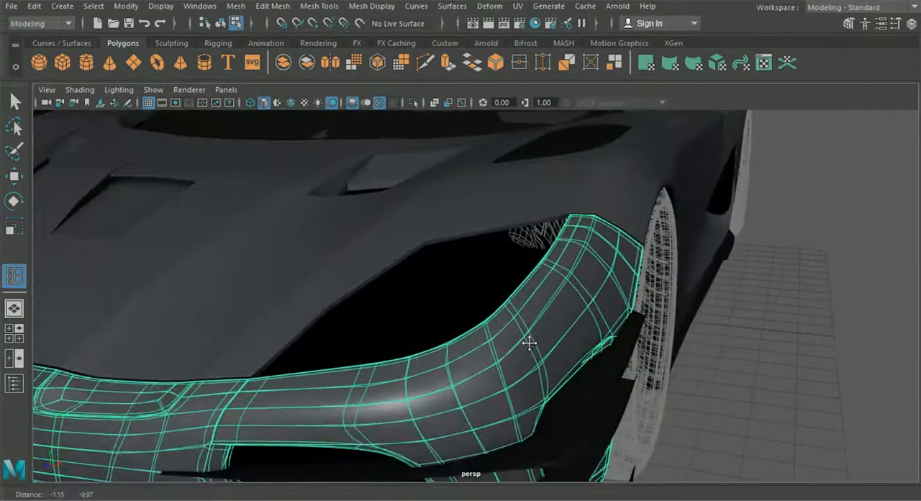
key(ctrl+z)
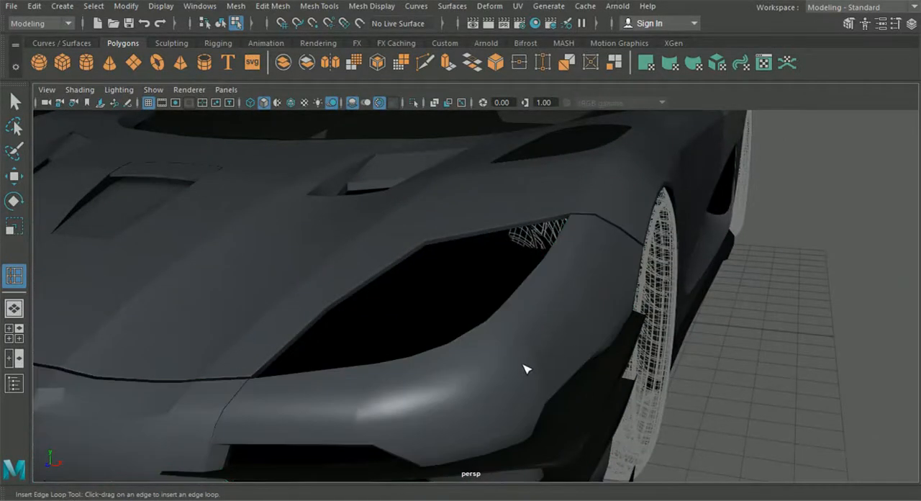
click(516, 375)
scroll(522, 331, up, 3)
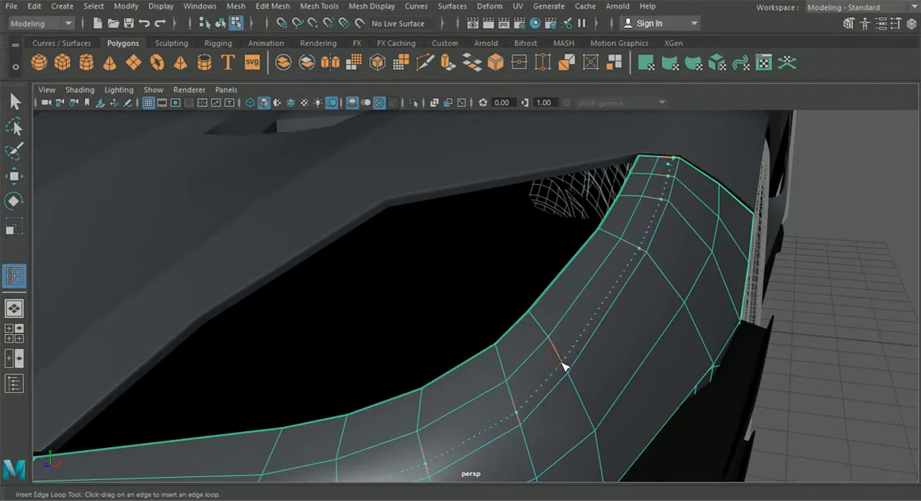
drag(563, 366, 561, 369)
scroll(558, 372, down, 5)
mouse_move(559, 374)
alt+middle_down()
mouse_move(520, 390)
mouse_move(545, 375)
alt+middle_up()
click(551, 376)
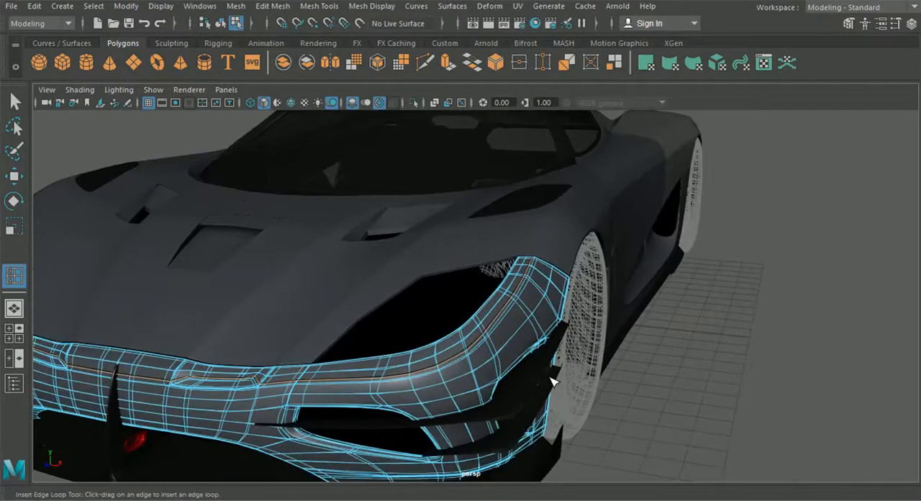
Step: Examine the front bumper's smoothed surface around the headlight opening without and with its wireframe
click(221, 24)
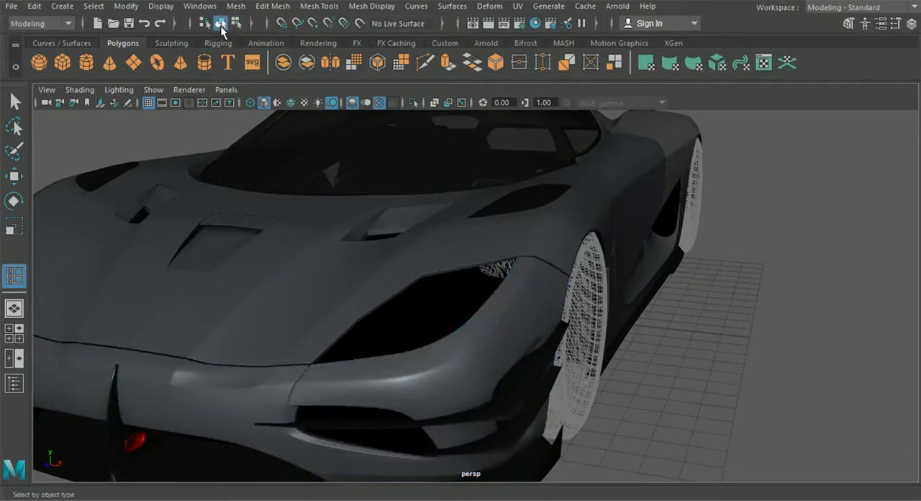
alt+drag(288, 259, 329, 294)
alt+middle_drag(329, 294, 402, 298)
alt+right_drag(403, 298, 451, 370)
click(441, 327)
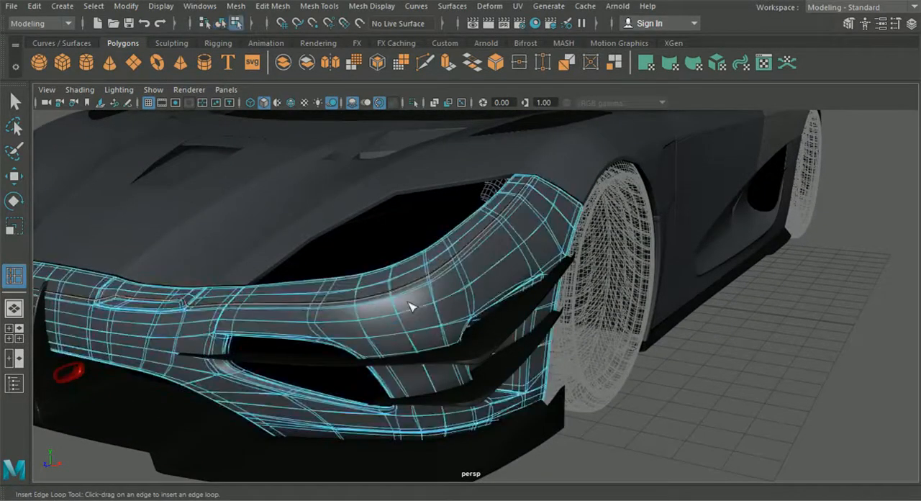
alt+drag(408, 307, 446, 340)
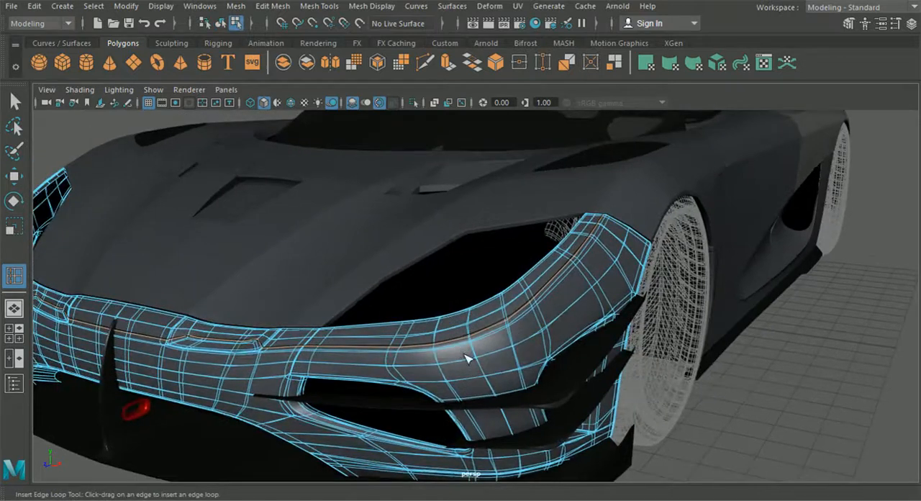
Step: Undo the bumper's edge loop and try another one midway across the strip below the headlight opening
key(ctrl+z)
scroll(482, 349, up, 3)
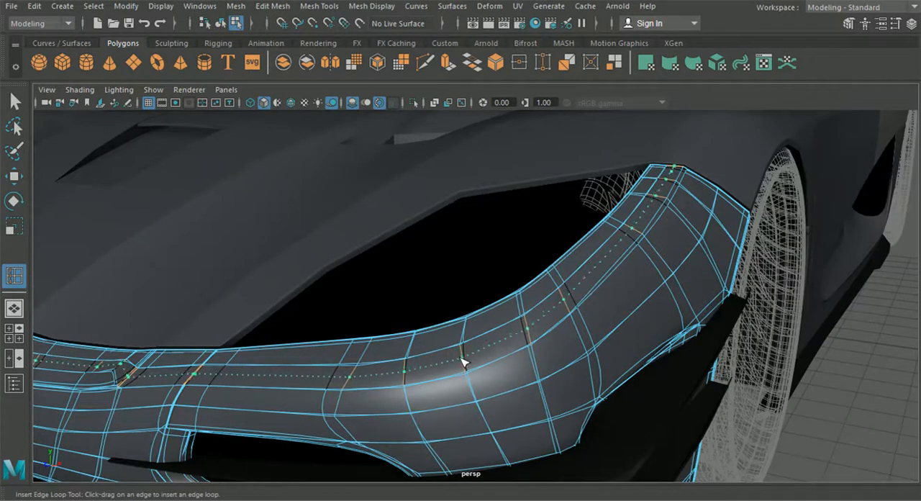
click(462, 361)
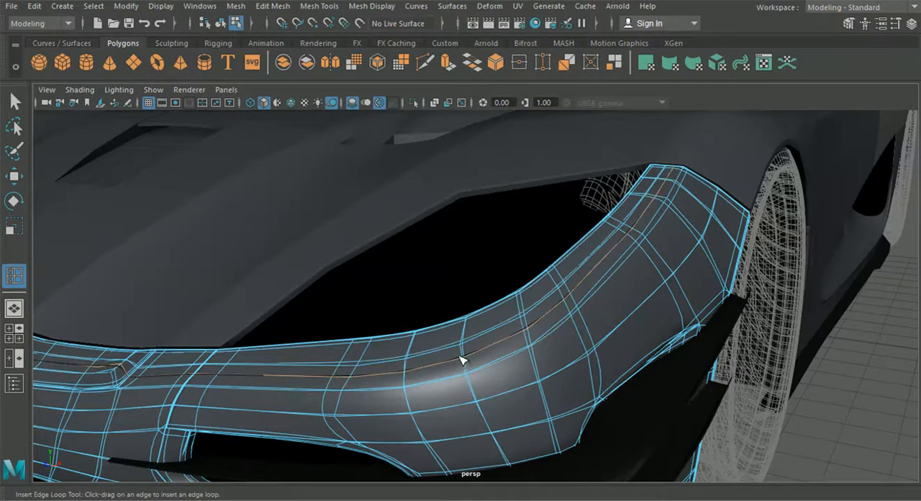
click(219, 23)
alt+drag(329, 165, 380, 243)
scroll(403, 278, up, 5)
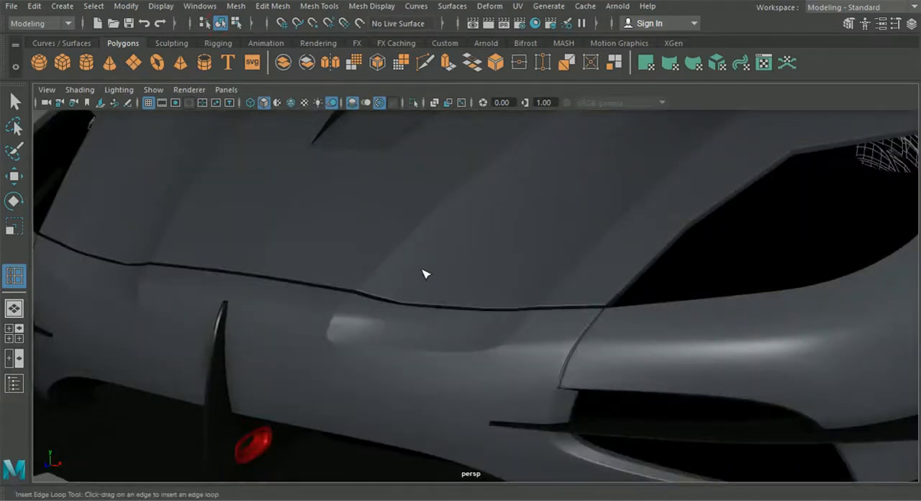
scroll(424, 274, down, 5)
key(ctrl+z)
Step: Try to insert an edge loop along the hood panel's crest above the front wheel arch
alt+middle_drag(499, 277, 436, 327)
click(613, 282)
scroll(620, 287, up, 3)
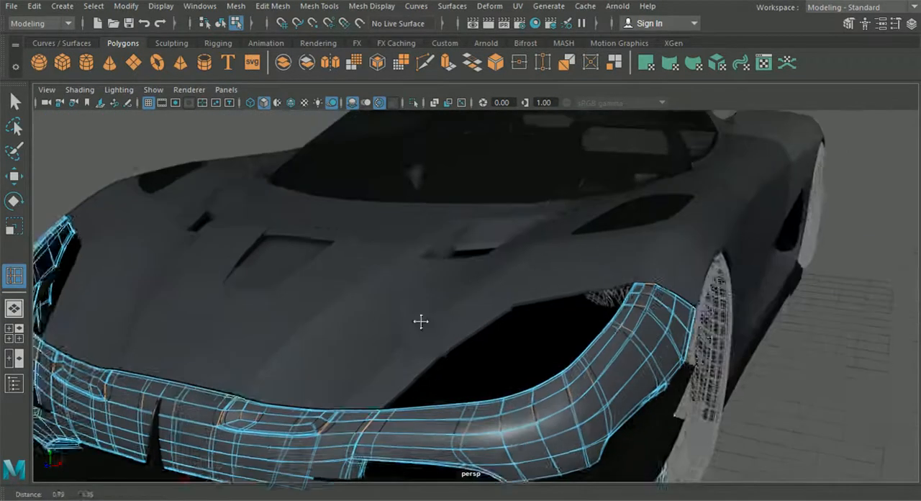
scroll(623, 293, up, 3)
alt+middle_drag(623, 292, 538, 291)
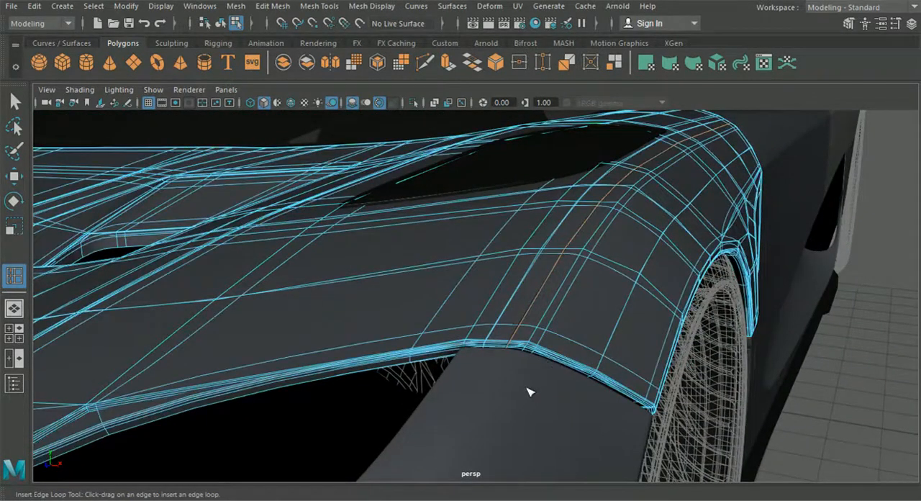
scroll(529, 392, down, 3)
scroll(534, 382, down, 3)
alt+drag(536, 380, 374, 385)
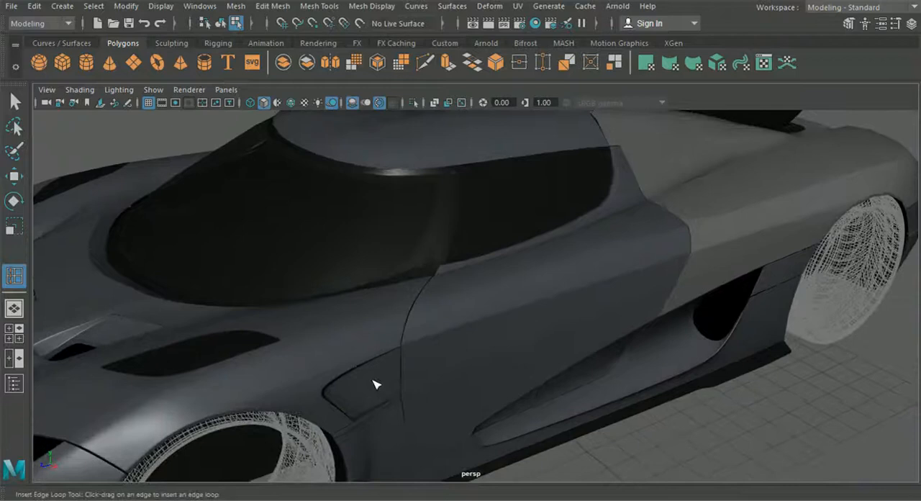
Step: Undo the trial edge loops on the hood and front bumper and return to object selection
click(348, 359)
click(349, 359)
click(345, 358)
alt+drag(356, 362, 565, 320)
key(ctrl+z)
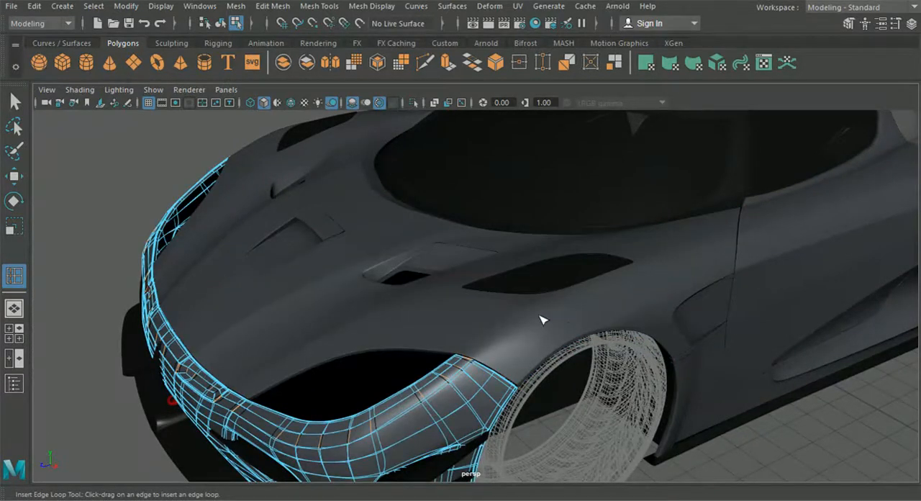
click(222, 24)
click(16, 100)
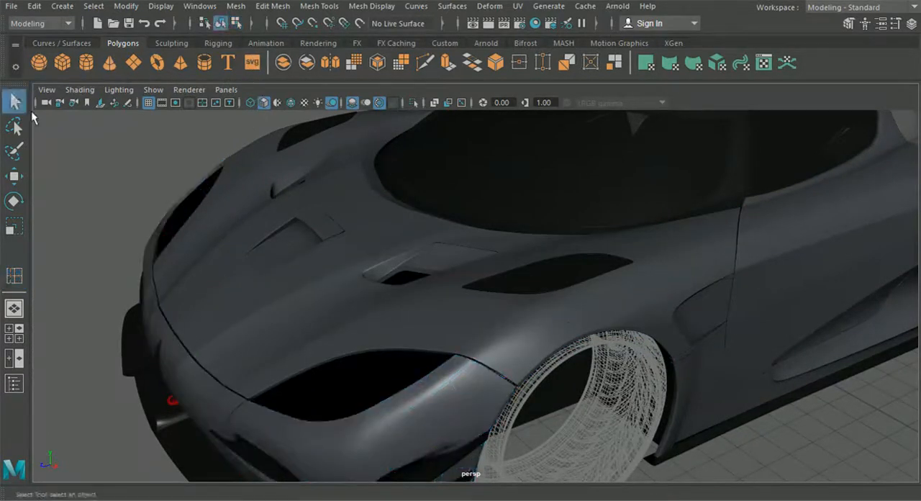
Step: Examine the body panels from the front bumper and hood along the door to the rear fender's light opening
click(395, 415)
click(507, 341)
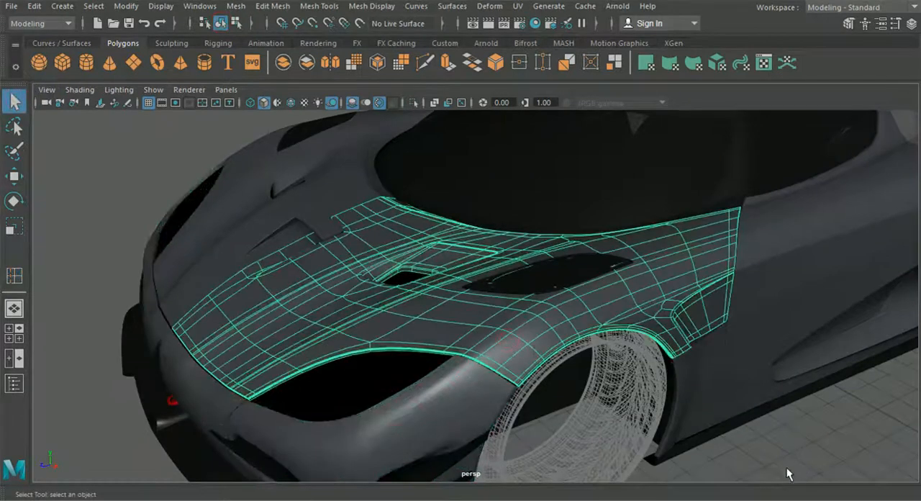
click(745, 272)
click(784, 412)
alt+drag(784, 411, 584, 403)
alt+drag(294, 324, 567, 410)
alt+drag(530, 304, 662, 307)
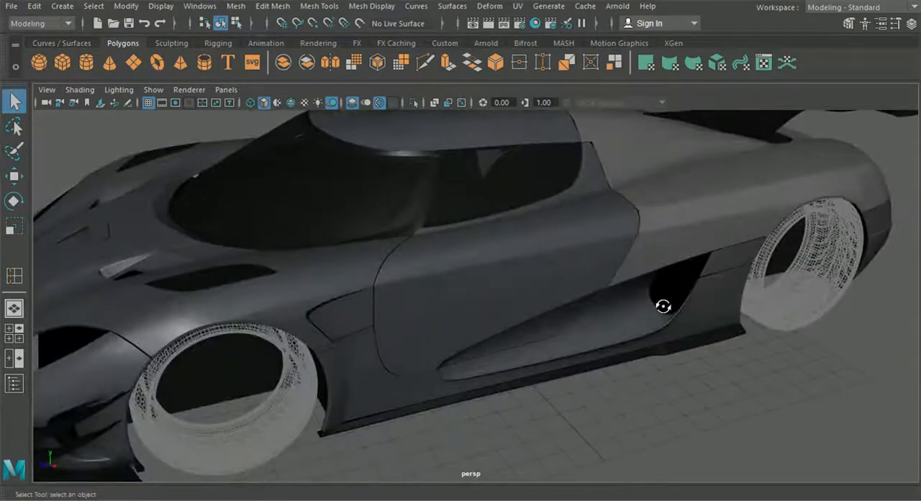
alt+drag(730, 303, 616, 298)
click(744, 329)
alt+drag(743, 329, 374, 264)
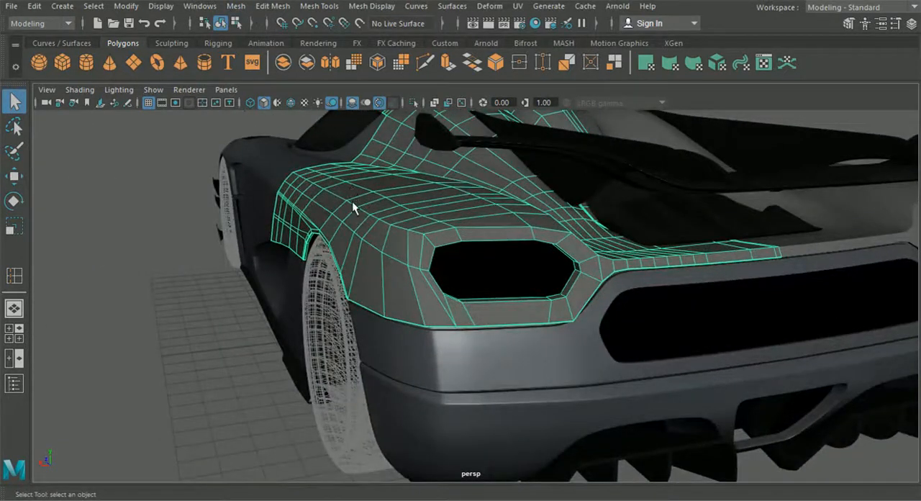
click(275, 181)
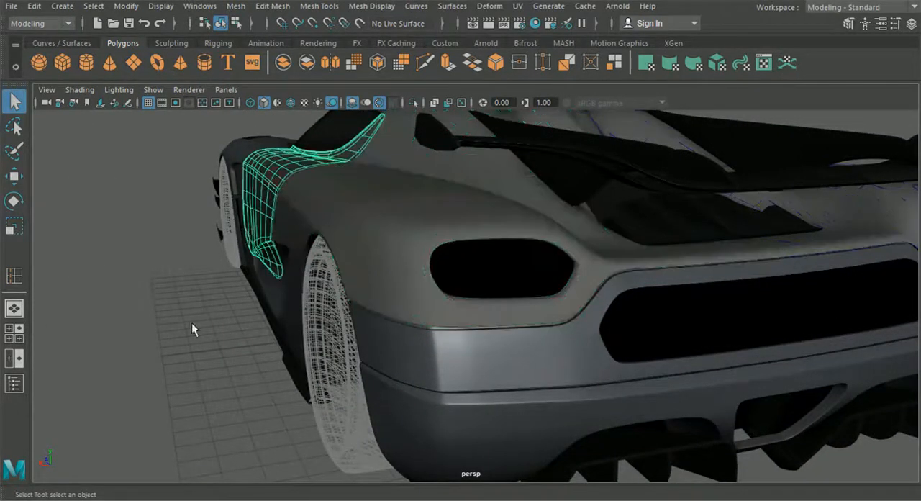
Step: Bevel the inner rim edge loop around the light opening of the rear fender panel
click(192, 350)
alt+drag(192, 350, 523, 261)
click(512, 275)
alt+drag(509, 190, 476, 254)
right_drag(477, 101, 476, 69)
alt+middle_drag(482, 123, 467, 140)
alt+right_drag(468, 144, 490, 244)
click(487, 229)
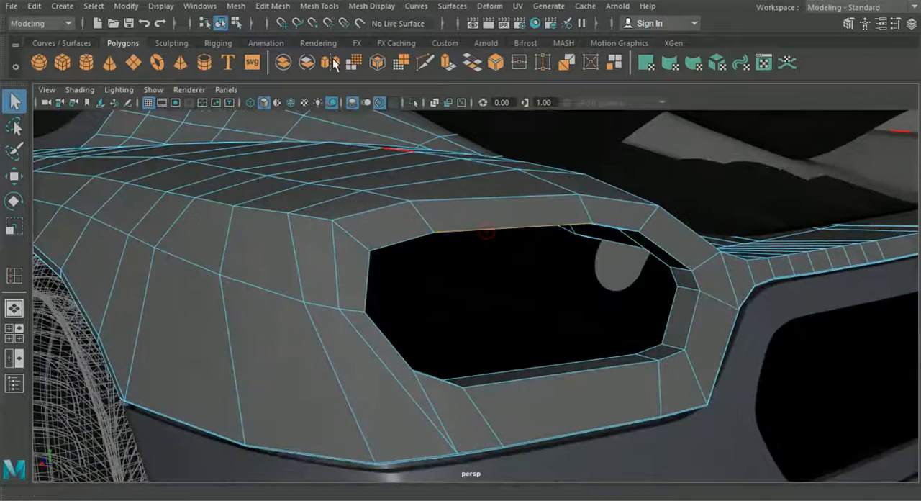
click(272, 6)
click(286, 54)
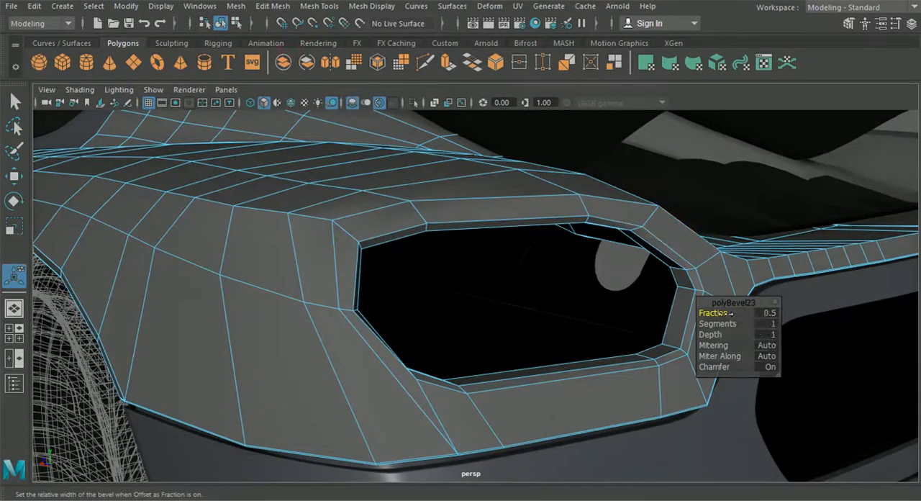
Step: Set the light opening's bevel to a fraction of 0.6 with 3 segments
drag(728, 313, 726, 313)
click(767, 324)
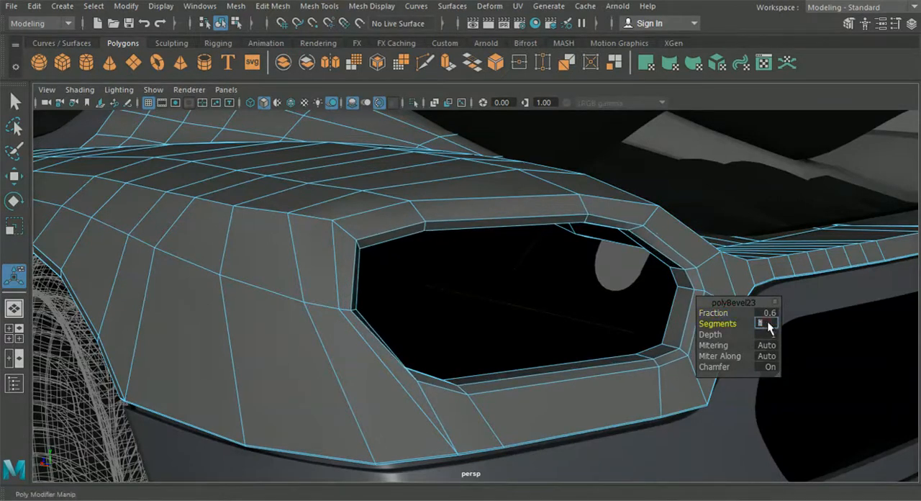
key(Return)
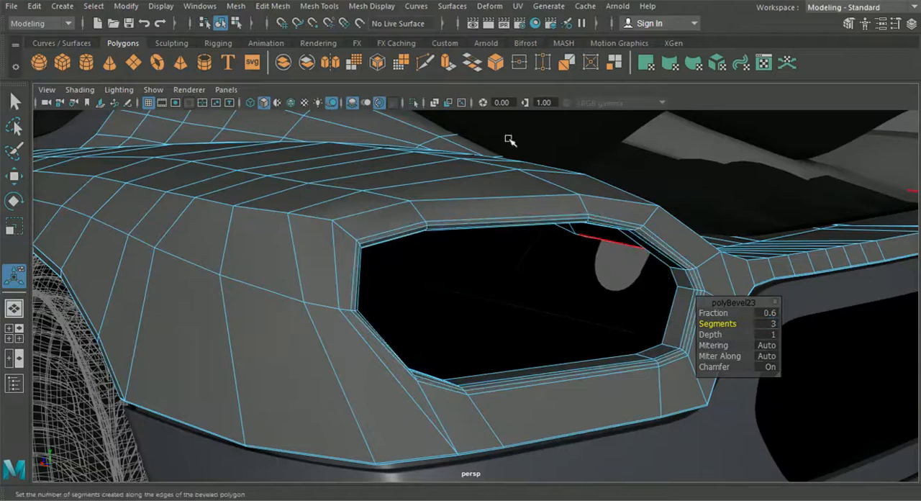
Step: Return to object selection and preview the rear fender smoothed to check the bevelled light opening
click(236, 26)
click(221, 25)
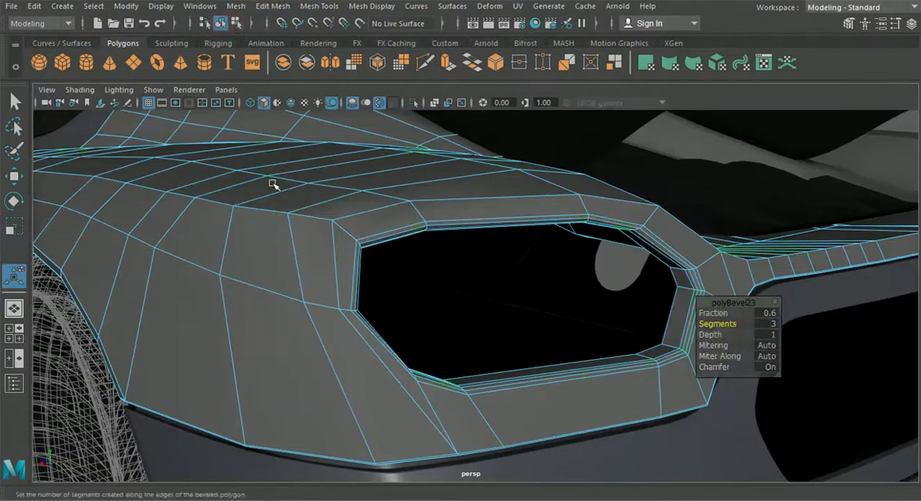
scroll(432, 301, down, 5)
click(784, 456)
click(411, 325)
key(3)
click(824, 467)
mouse_move(595, 374)
alt+mouse_down()
mouse_move(532, 371)
mouse_move(583, 372)
alt+mouse_up()
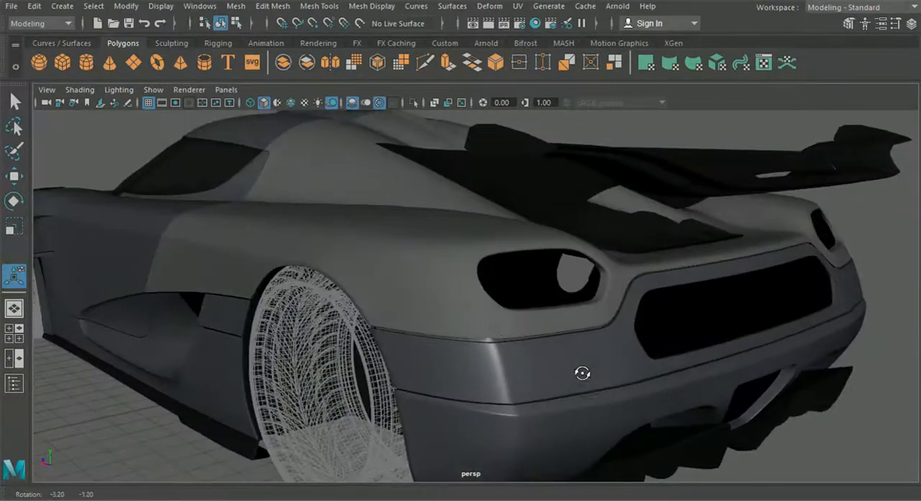
Step: Examine the fender's unsmoothed cage around the light opening and wheel arch, and compare it with the smoothed preview
click(493, 326)
key(1)
alt+right_drag(504, 314, 482, 329)
scroll(481, 329, up, 1)
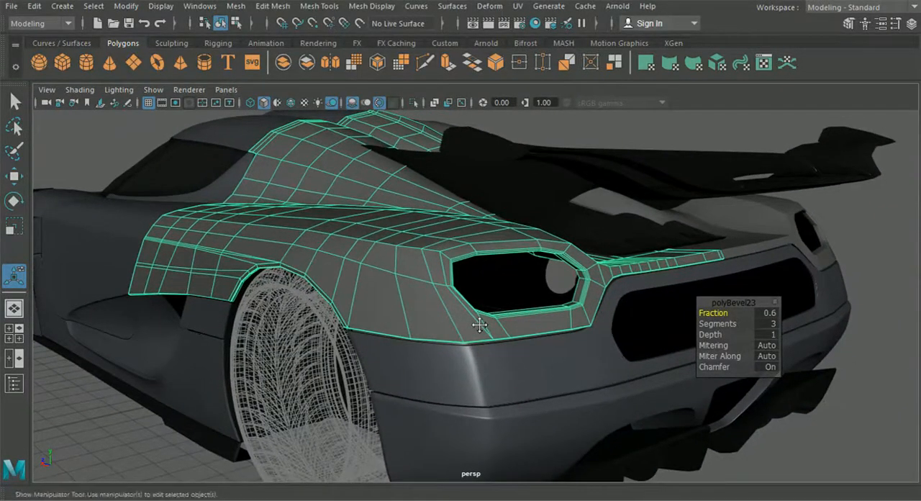
scroll(481, 323, up, 3)
alt+drag(462, 330, 450, 323)
alt+middle_drag(414, 308, 443, 303)
alt+middle_drag(376, 297, 392, 295)
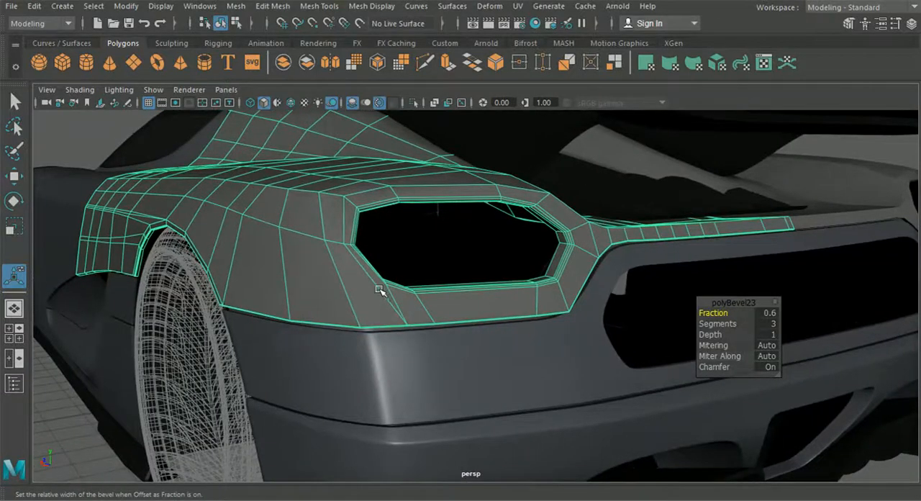
alt+middle_drag(366, 267, 355, 274)
alt+drag(387, 293, 378, 298)
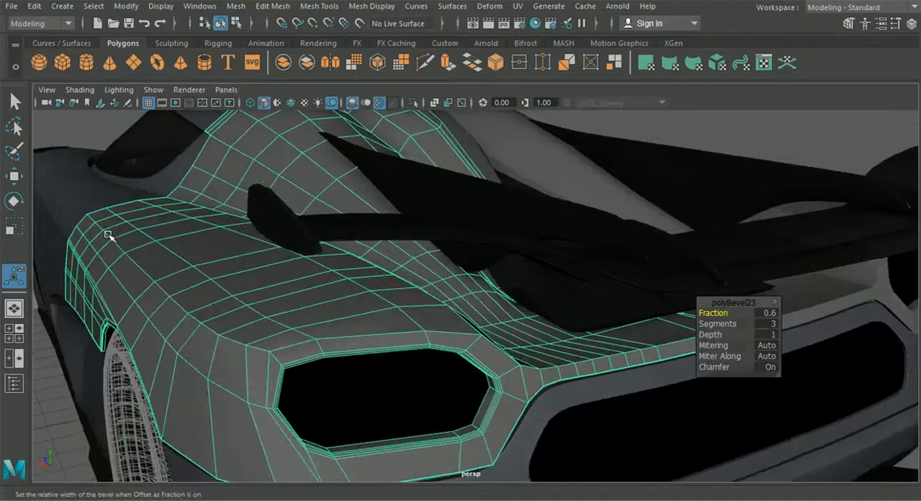
alt+drag(223, 326, 256, 263)
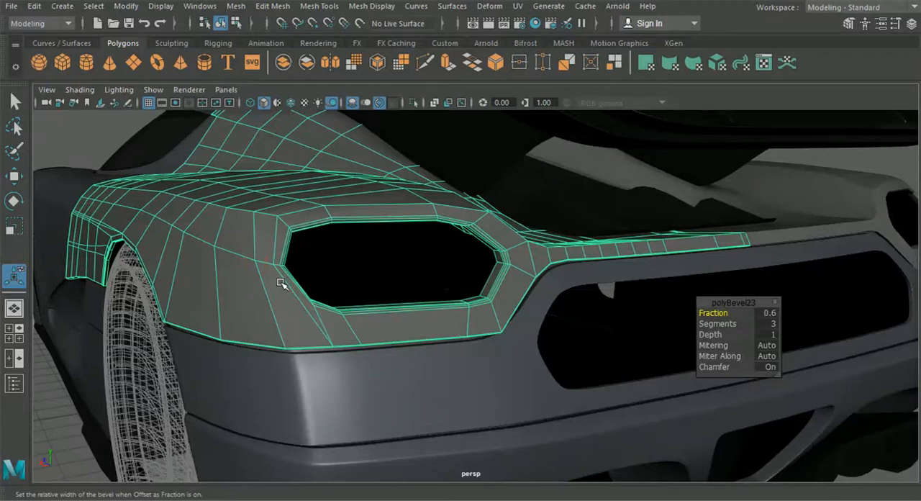
scroll(461, 352, down, 3)
mouse_move(461, 352)
alt+mouse_down()
mouse_move(496, 355)
mouse_move(451, 356)
alt+mouse_up()
key(3)
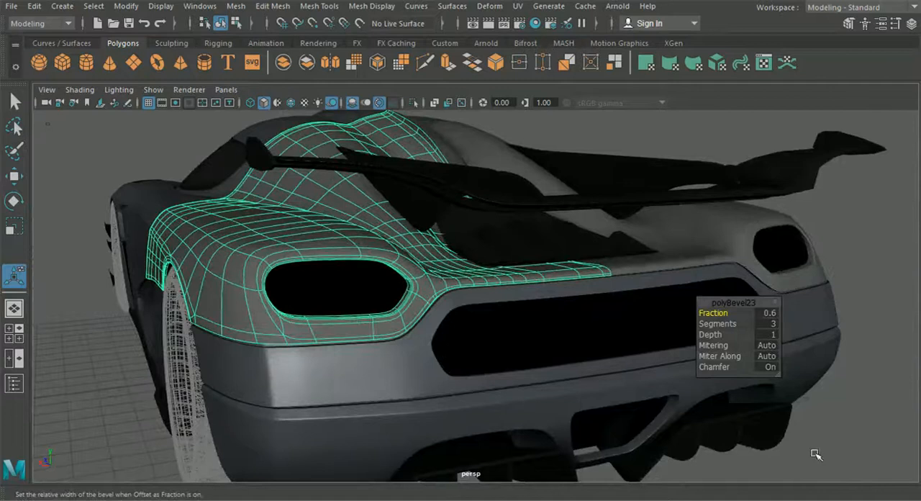
Step: Isolate the unsmoothed rear fender panel to work on its lip corner between the light opening and the grille
scroll(463, 353, up, 3)
key(1)
scroll(418, 350, up, 5)
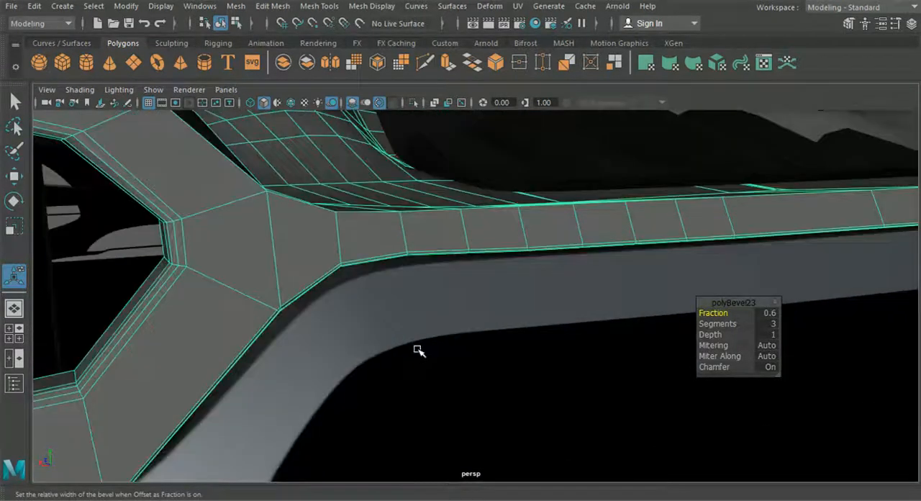
scroll(412, 314, down, 2)
scroll(388, 323, up, 6)
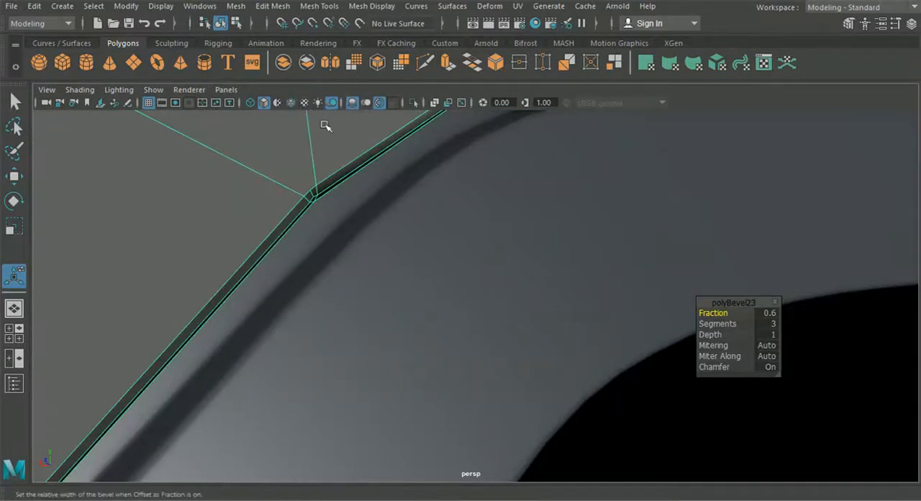
click(413, 103)
alt+drag(396, 172, 284, 199)
key(f)
alt+drag(695, 328, 377, 269)
scroll(499, 329, up, 4)
key(q)
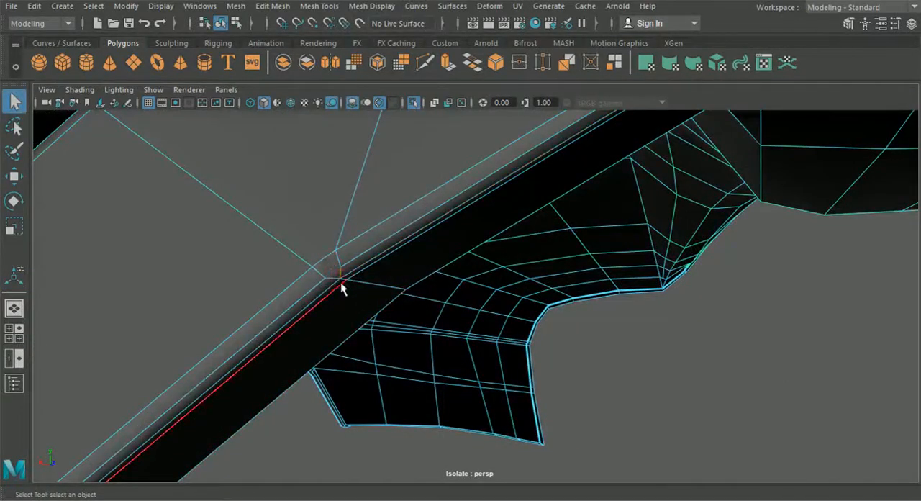
Step: Cut an edge across the folded lip at the corner between the light opening and the grille
key(ctrl+shift+x)
click(326, 278)
right_click(326, 279)
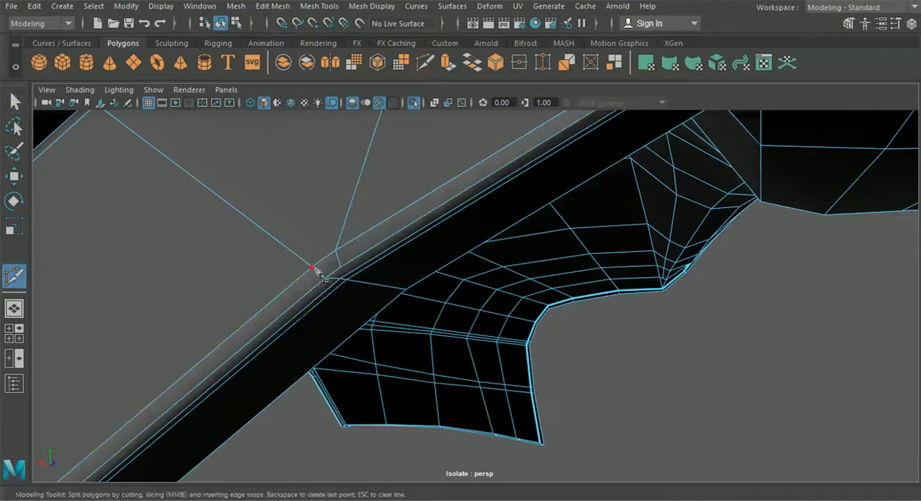
mouse_move(344, 245)
alt+mouse_down()
mouse_move(351, 263)
mouse_move(334, 241)
alt+mouse_up()
Step: Merge the stray vertices at the lip corner between the light opening and the grille, using a 0.01 distance threshold
key(q)
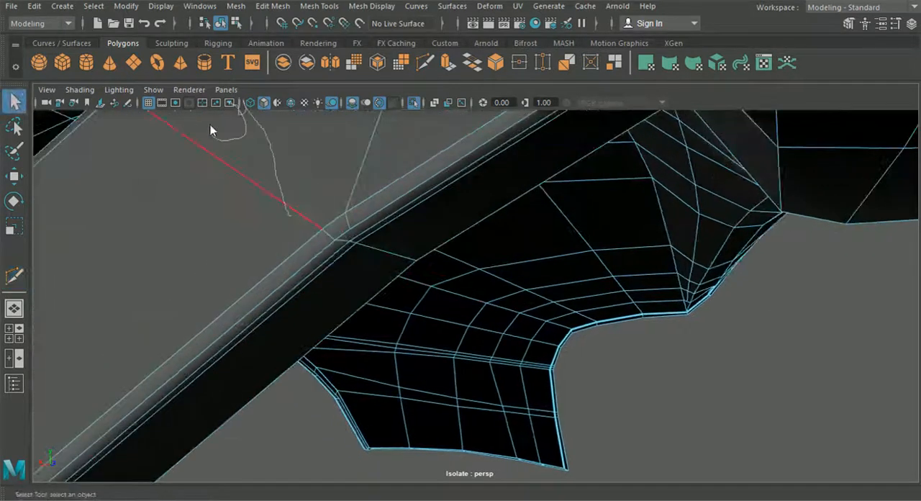
click(282, 6)
click(296, 135)
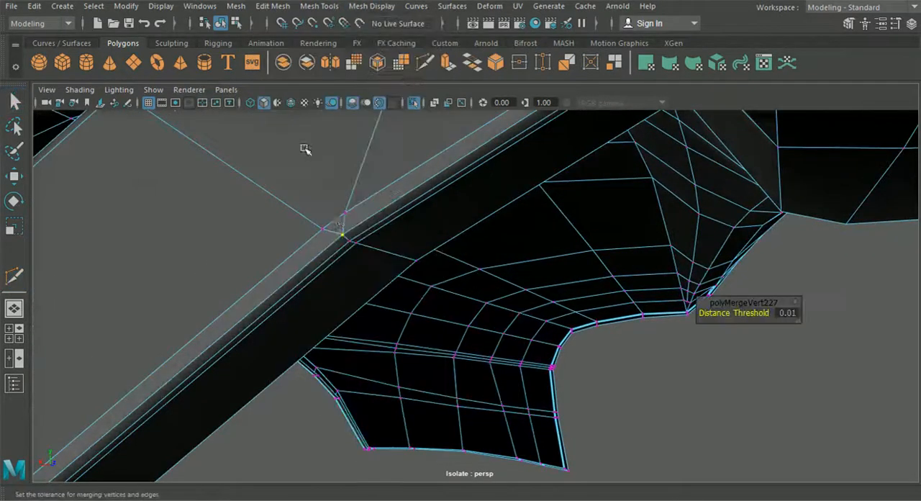
shift+click(325, 228)
key(g)
scroll(341, 259, down, 5)
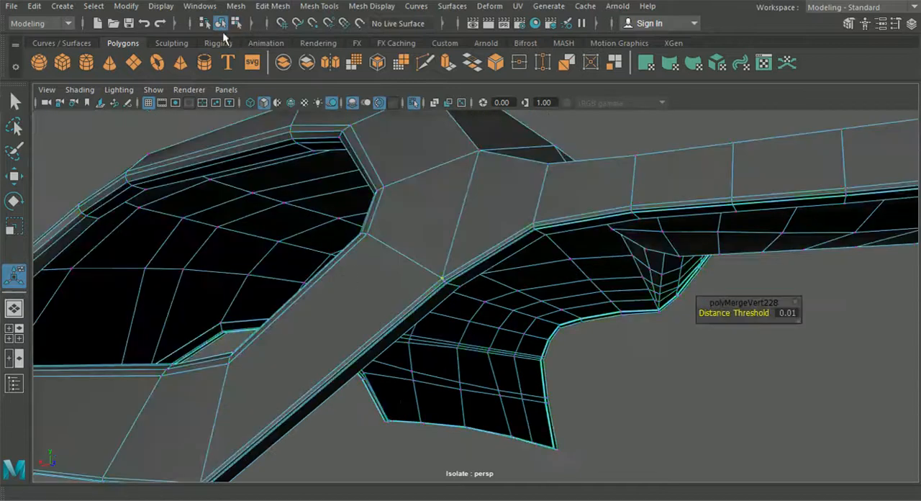
Step: Return to object selection and examine the isolated fender panel smoothed and unsmoothed, from the lip corner to the light opening
click(225, 28)
key(3)
click(658, 365)
alt+drag(658, 365, 635, 374)
scroll(696, 383, down, 3)
click(646, 353)
key(1)
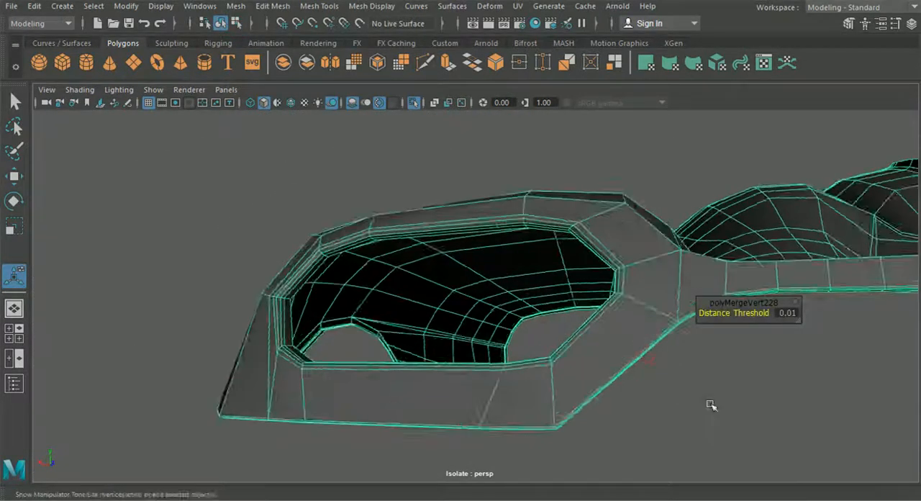
click(710, 404)
scroll(709, 404, down, 4)
alt+drag(651, 402, 483, 353)
click(386, 379)
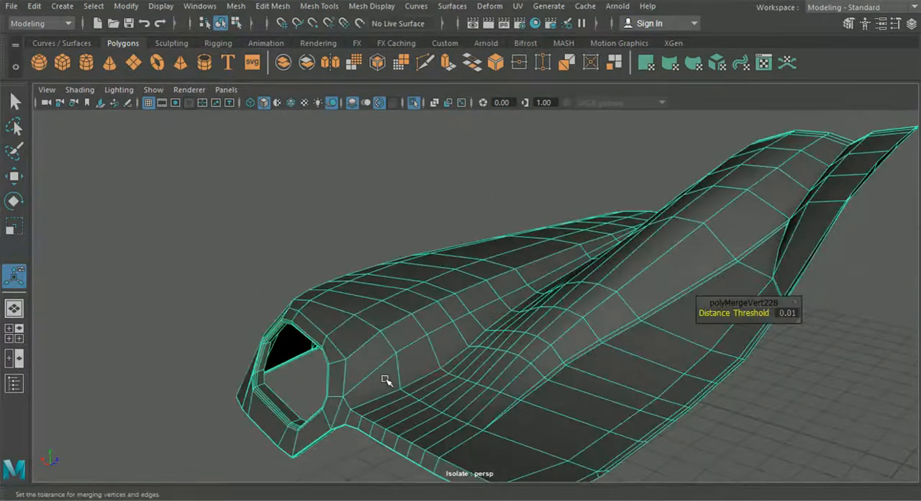
key(3)
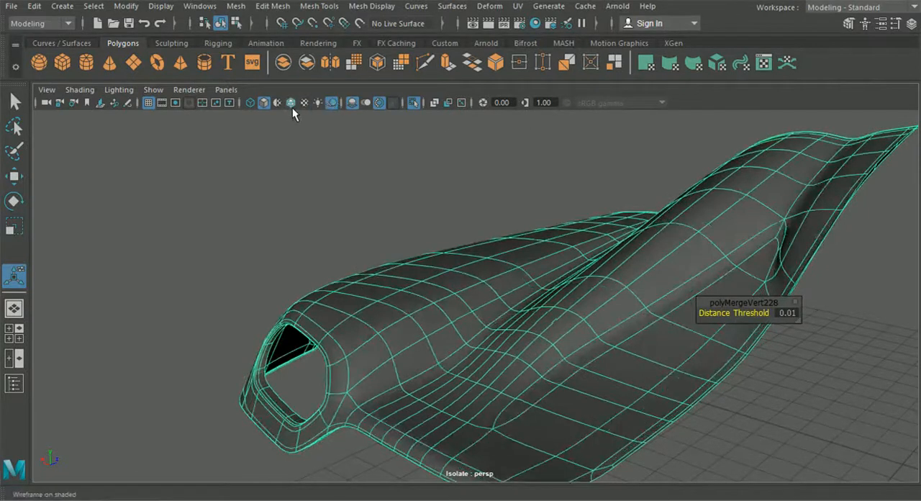
alt+drag(323, 257, 468, 283)
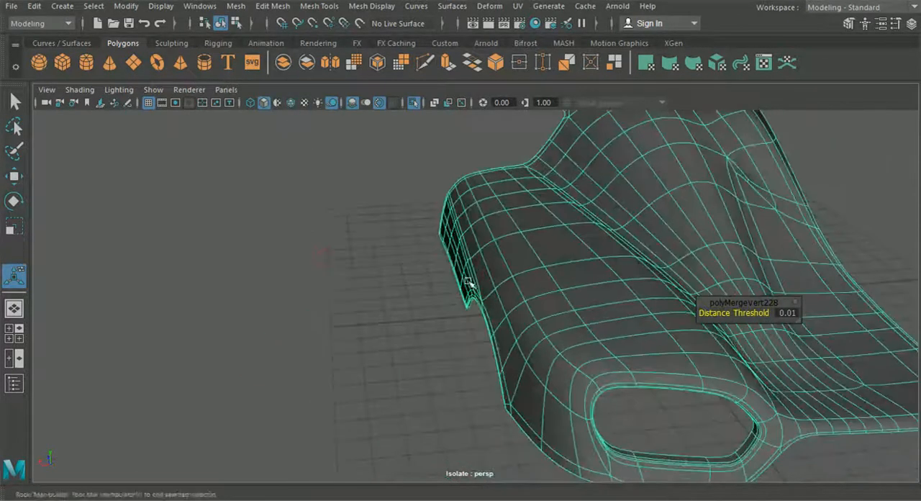
alt+middle_drag(469, 282, 433, 222)
scroll(466, 326, up, 2)
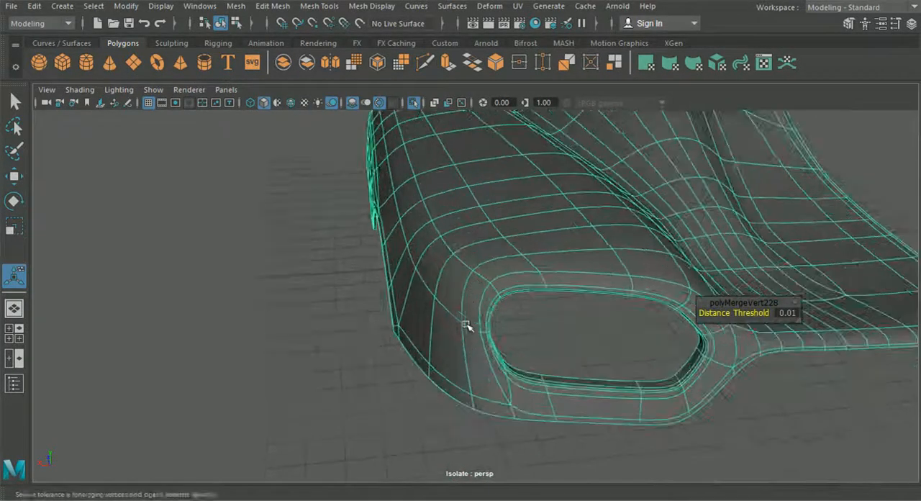
Step: Cut an edge from the upper outer vertex of the light opening's surround down to the panel's lower corner vertex
key(1)
right_click(482, 290)
right_drag(482, 290, 429, 70)
alt+right_drag(474, 217, 491, 236)
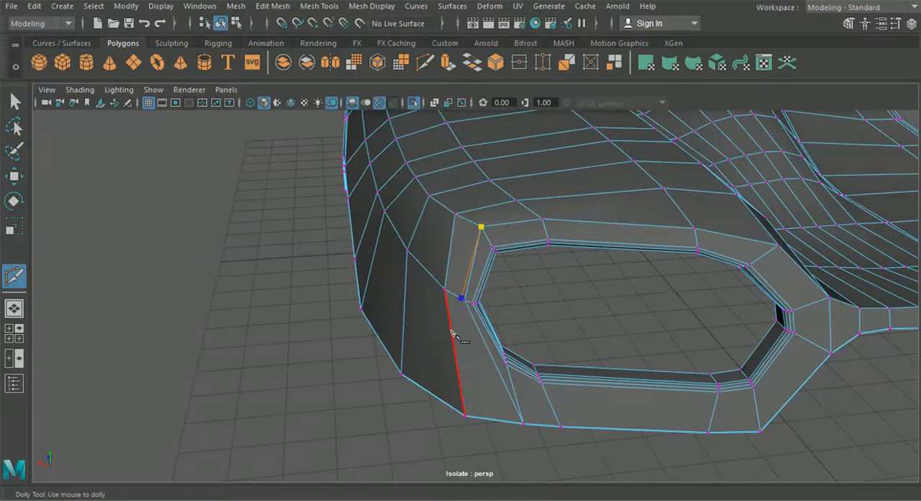
click(478, 417)
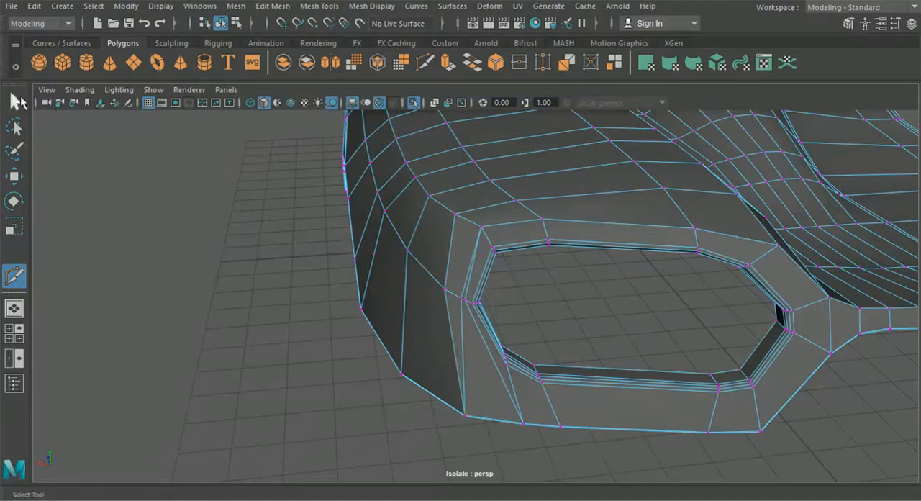
Step: Delete the redundant diagonal edge running from the light opening's outer side to the panel's lower edge
click(15, 101)
scroll(450, 260, up, 4)
right_drag(453, 262, 442, 104)
key(ctrl+1)
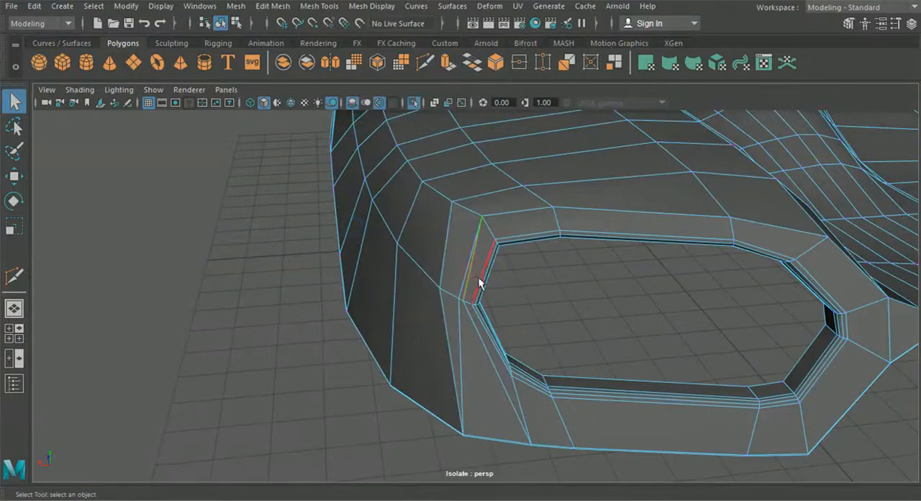
click(474, 322)
key(ctrl+Delete)
Step: Return to object selection, end the panel's isolation and deselect it to see the whole car
alt+drag(479, 371, 496, 361)
click(236, 24)
click(221, 25)
click(414, 103)
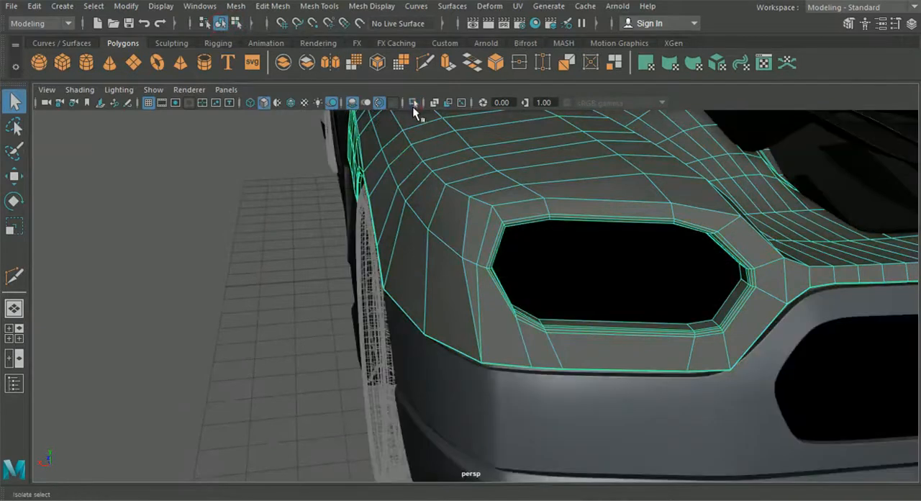
click(260, 295)
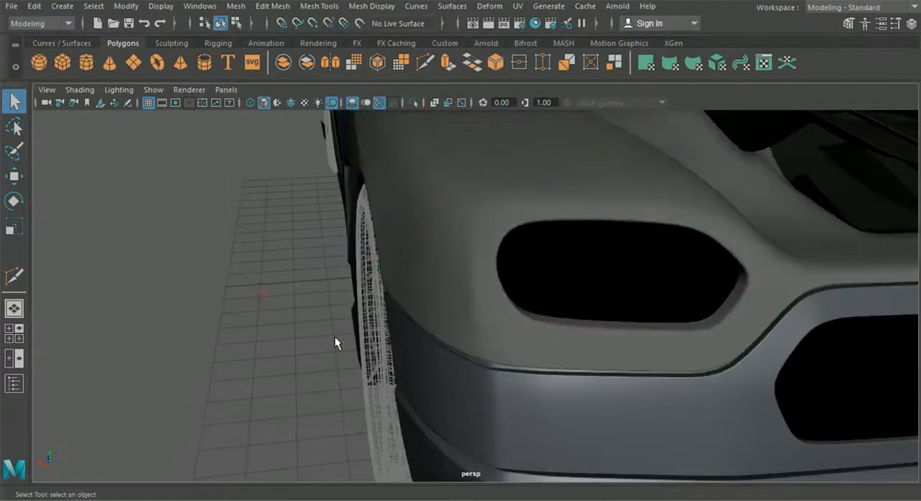
Step: Cut an edge from the outer side vertex of the light opening's surround to the fender's lower corner vertex
alt+drag(357, 325, 470, 206)
click(507, 255)
key(1)
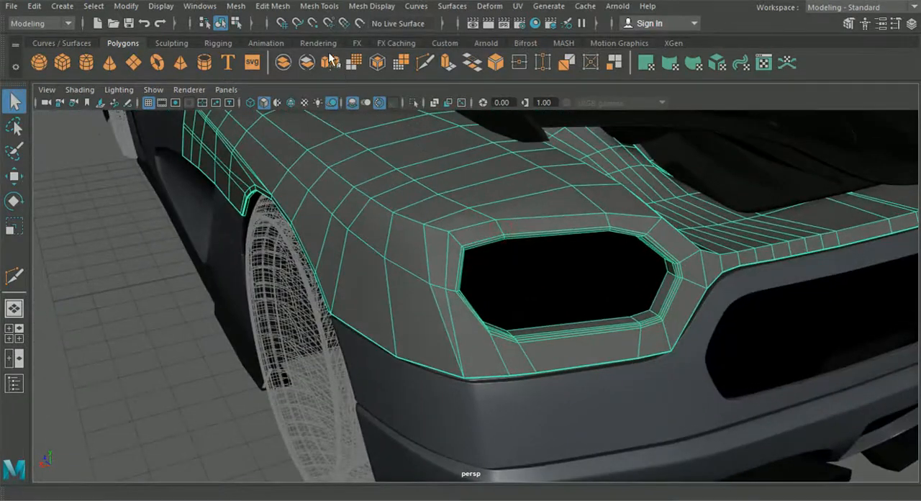
click(318, 6)
click(364, 108)
alt+drag(439, 177, 460, 275)
click(425, 63)
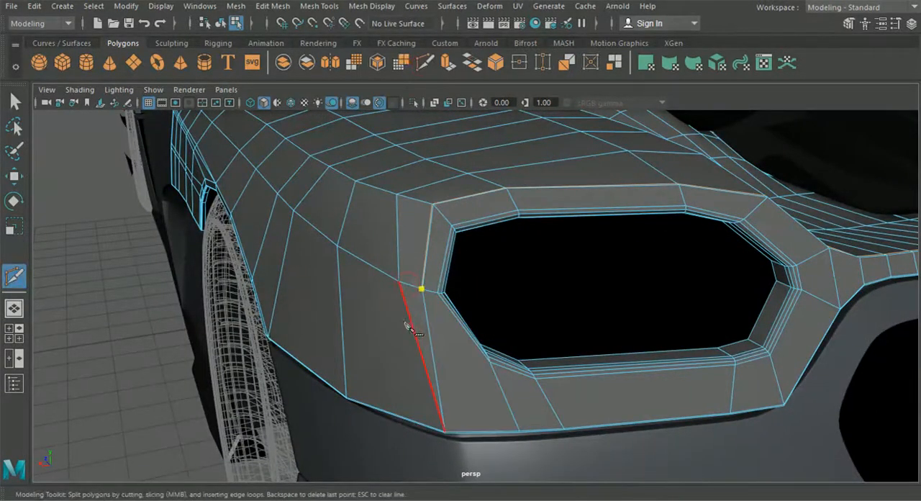
click(444, 432)
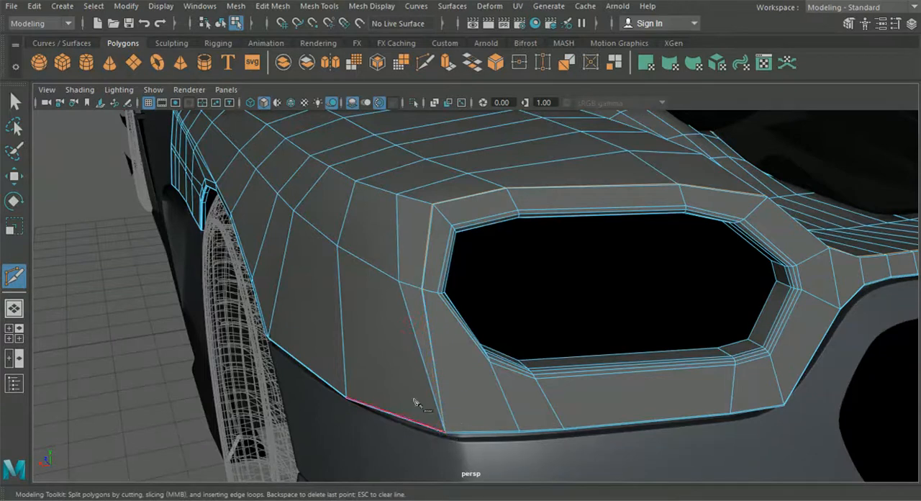
click(17, 102)
Step: Return to object selection and examine the smoothed fender around the light opening, bumper seam and wheel arch
click(223, 22)
click(98, 269)
scroll(349, 292, down, 2)
click(354, 293)
key(3)
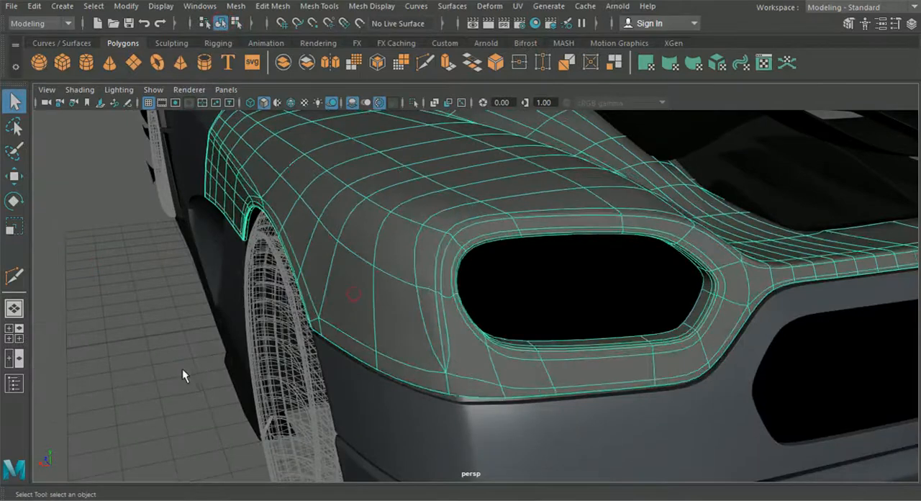
click(168, 374)
scroll(225, 373, down, 2)
alt+drag(226, 373, 349, 380)
alt+drag(664, 273, 577, 242)
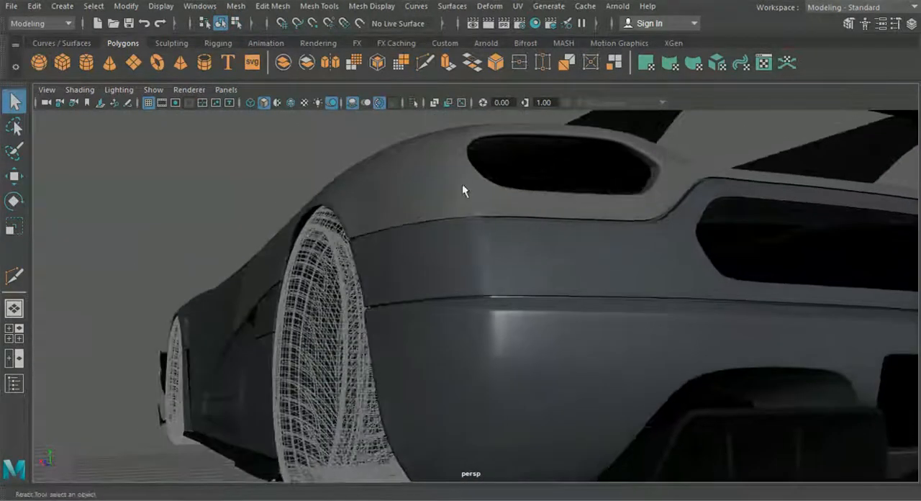
alt+drag(461, 186, 425, 266)
alt+drag(426, 302, 589, 311)
click(457, 309)
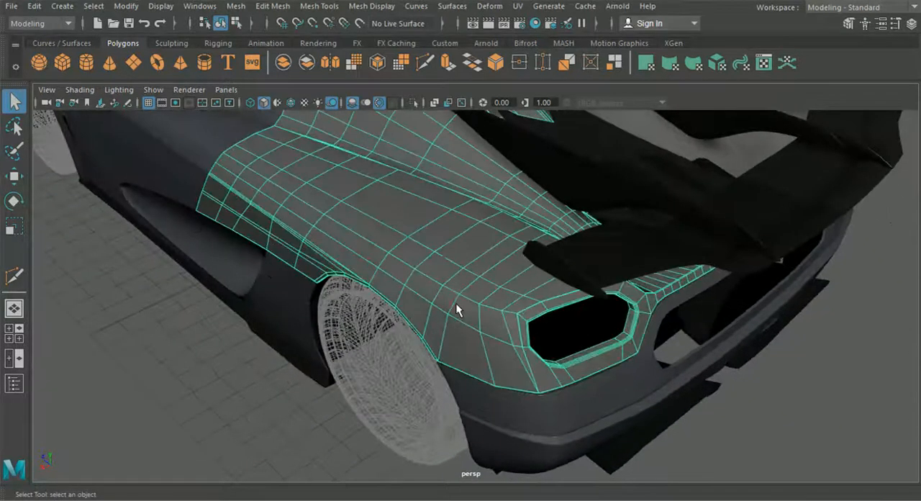
alt+drag(452, 302, 432, 292)
Step: Try to add an edge across the rear fender's upper surface with Multi-Cut
click(273, 6)
click(338, 105)
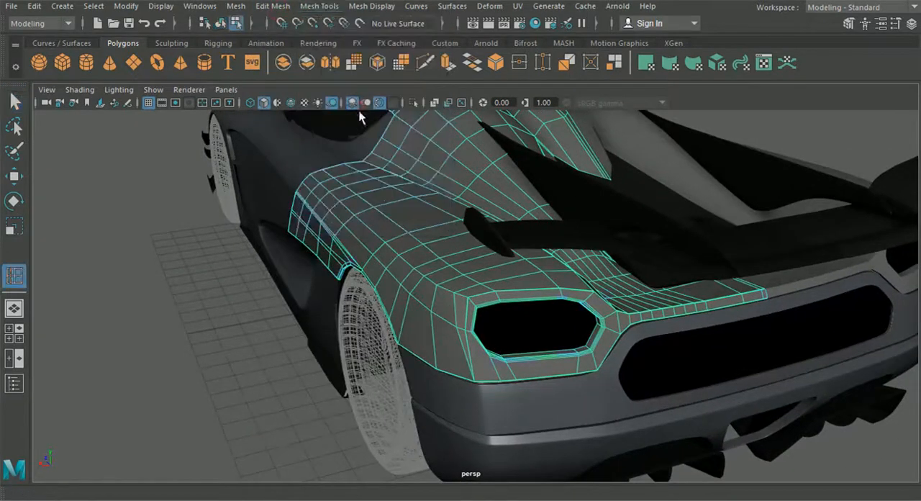
click(425, 64)
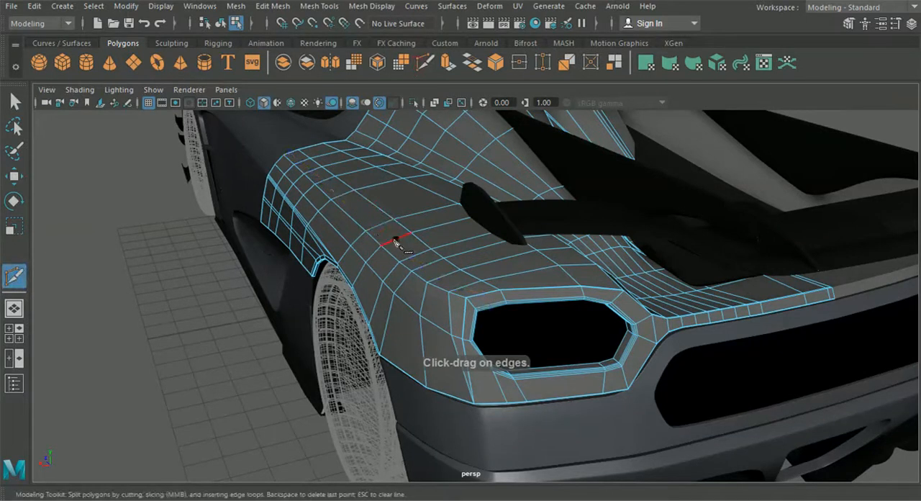
shift+click(395, 240)
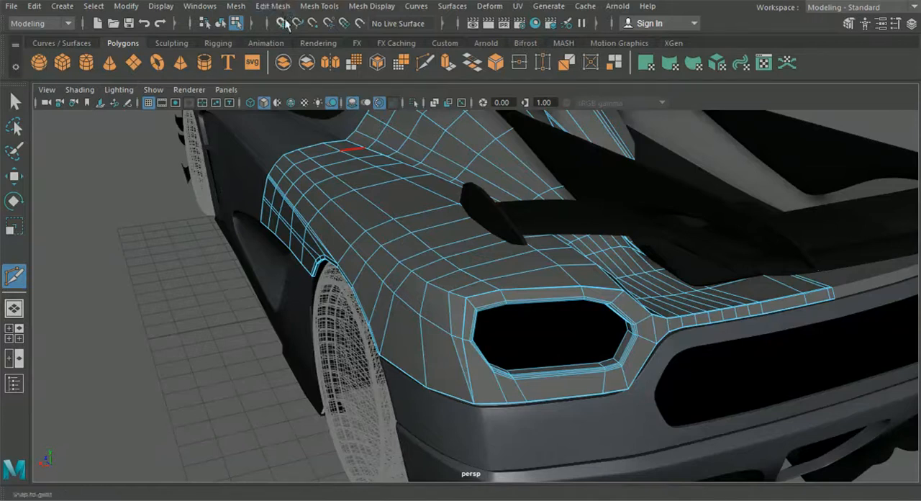
alt+middle_drag(357, 132, 362, 150)
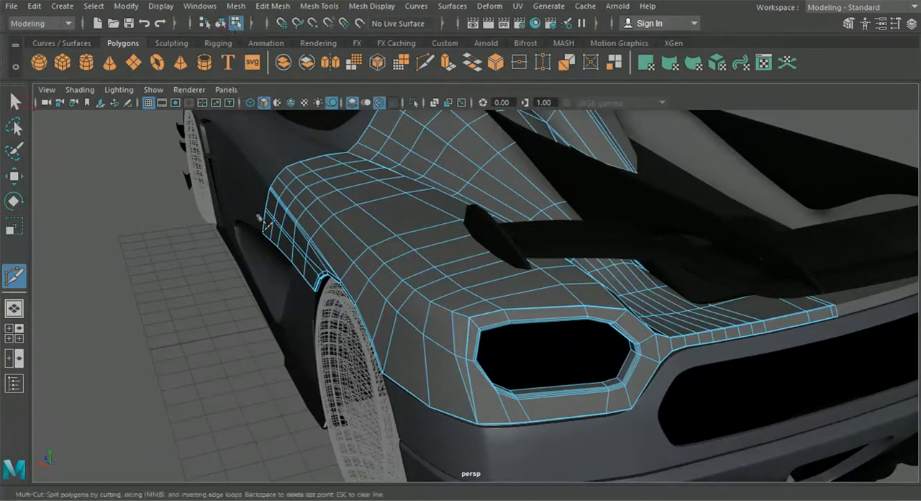
Step: Return to object selection, select the rear fender panel and turn on its smooth preview
key(q)
click(197, 280)
click(372, 252)
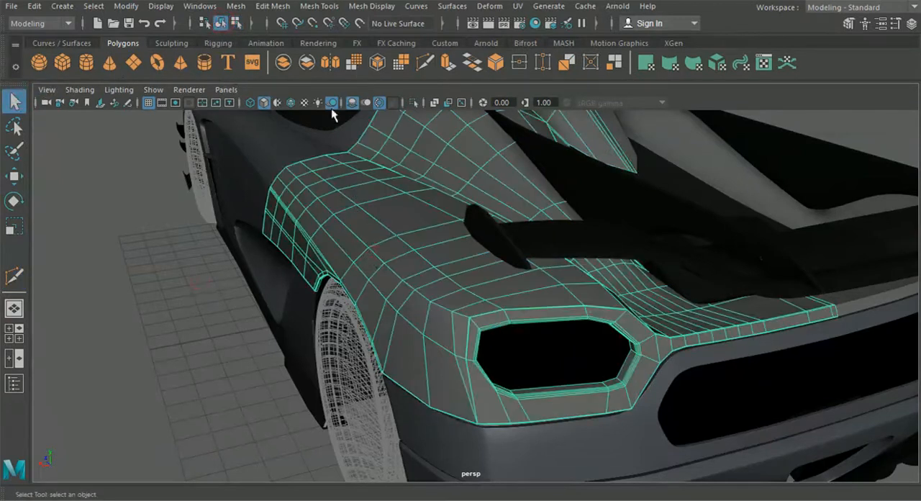
key(3)
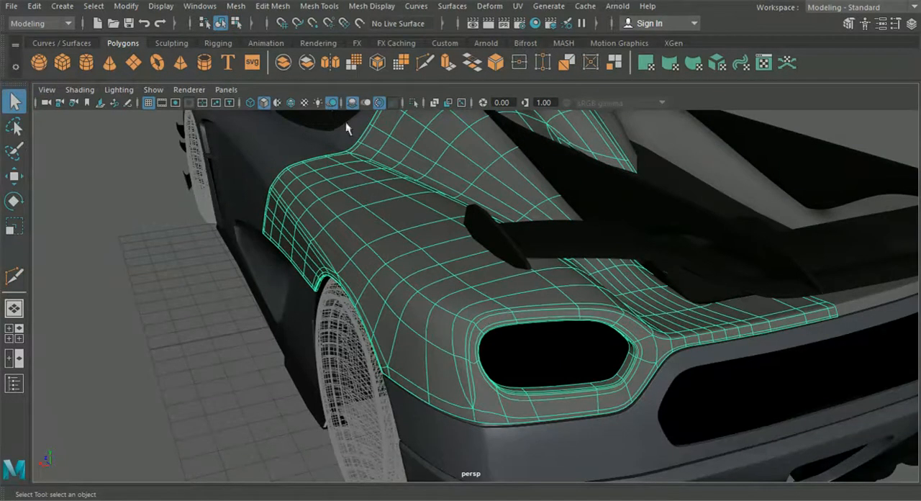
Step: Insert an edge loop along the rear fender's upper shoulder into the light opening's surround, and deselect the panel to check the smoothed surface
click(318, 6)
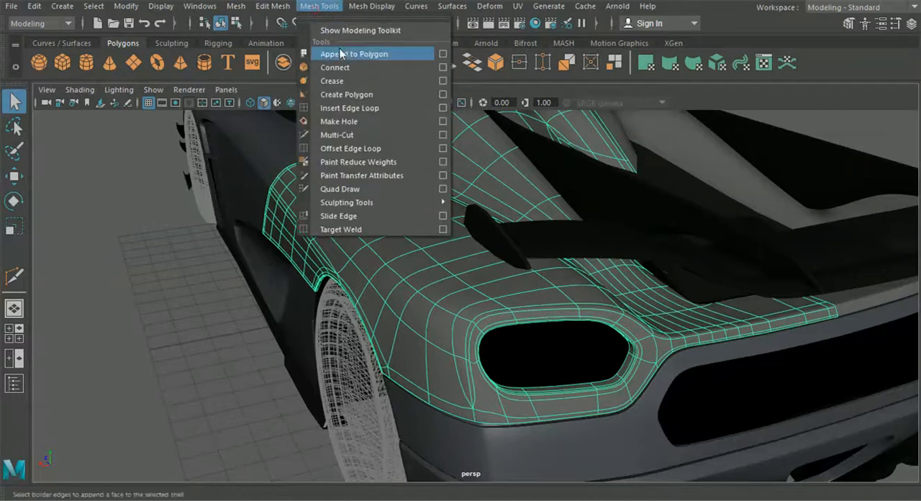
click(346, 108)
scroll(389, 243, up, 2)
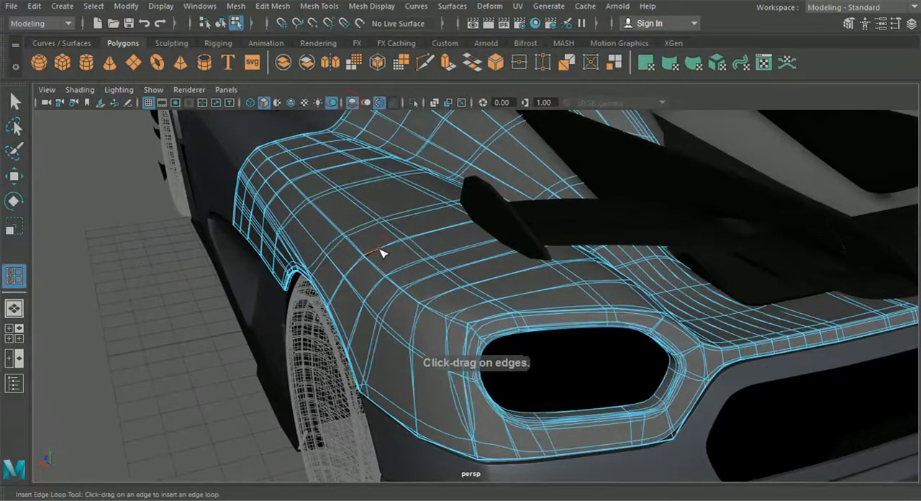
drag(405, 274, 398, 275)
key(ctrl+z)
alt+middle_drag(400, 271, 376, 257)
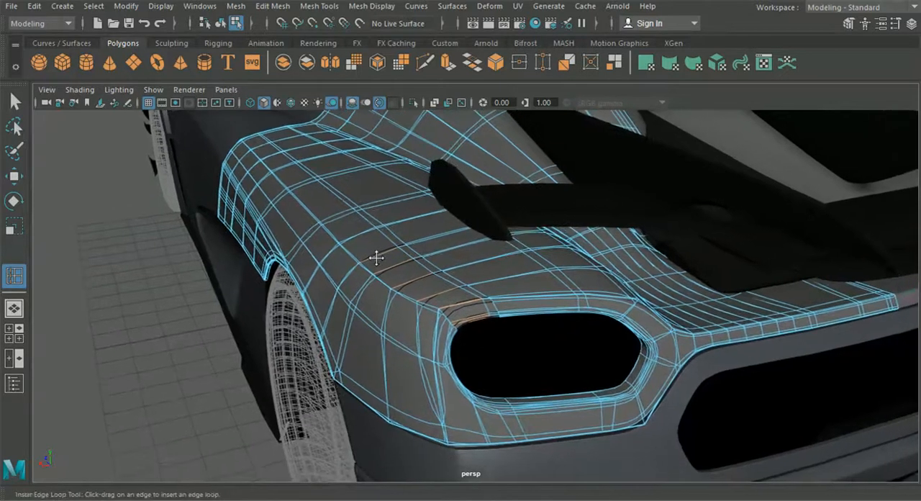
alt+right_drag(385, 265, 394, 286)
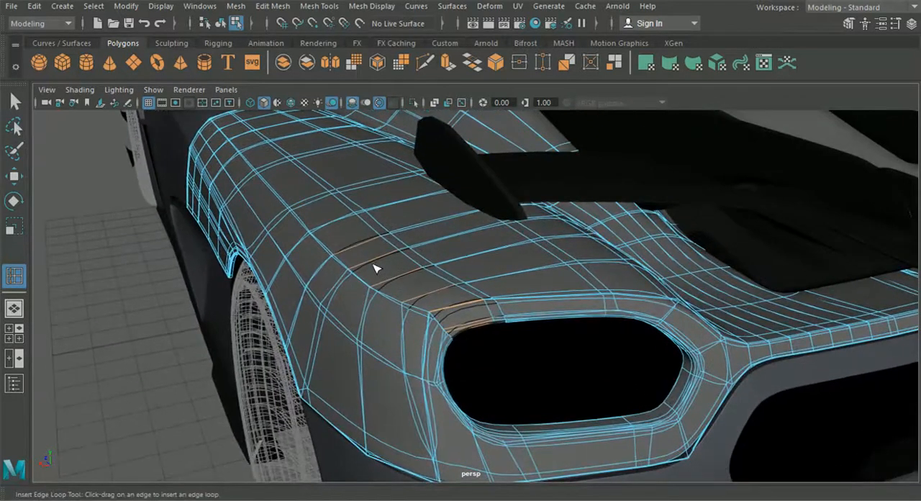
mouse_move(373, 266)
mouse_down()
mouse_move(335, 249)
mouse_move(357, 261)
mouse_move(374, 255)
mouse_up()
click(222, 23)
scroll(147, 216, down, 2)
mouse_move(148, 216)
alt+mouse_down()
mouse_move(123, 206)
mouse_move(142, 204)
alt+mouse_up()
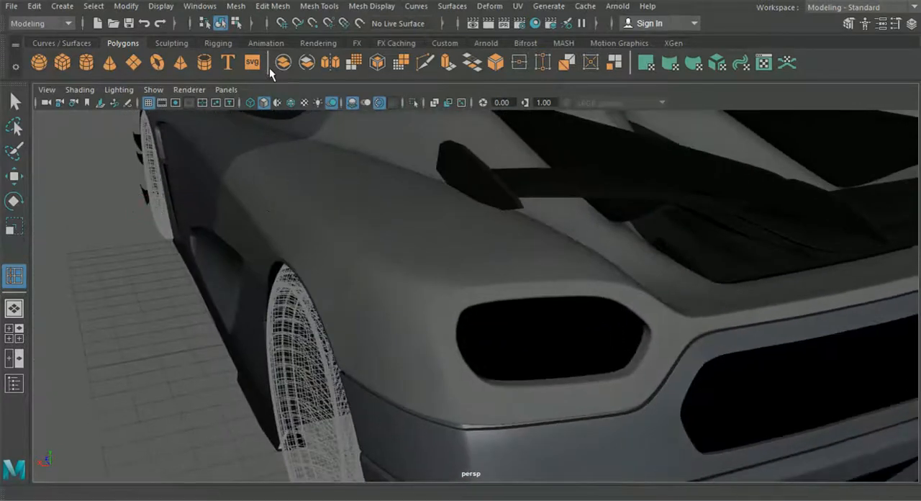
Step: Try to cut an edge on the rear fender's upper surface at the forward end of the inserted loop
click(423, 68)
click(365, 207)
scroll(370, 230, up, 3)
alt+drag(369, 233, 350, 230)
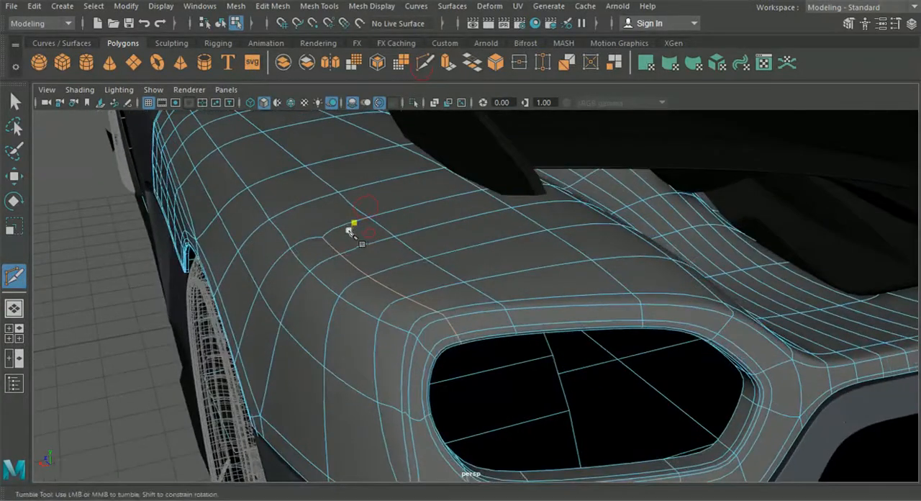
drag(312, 202, 294, 207)
alt+middle_drag(294, 204, 323, 218)
right_click(325, 214)
Step: Turn off the rear fender's smooth preview, return to object selection and deselect the panel
click(16, 103)
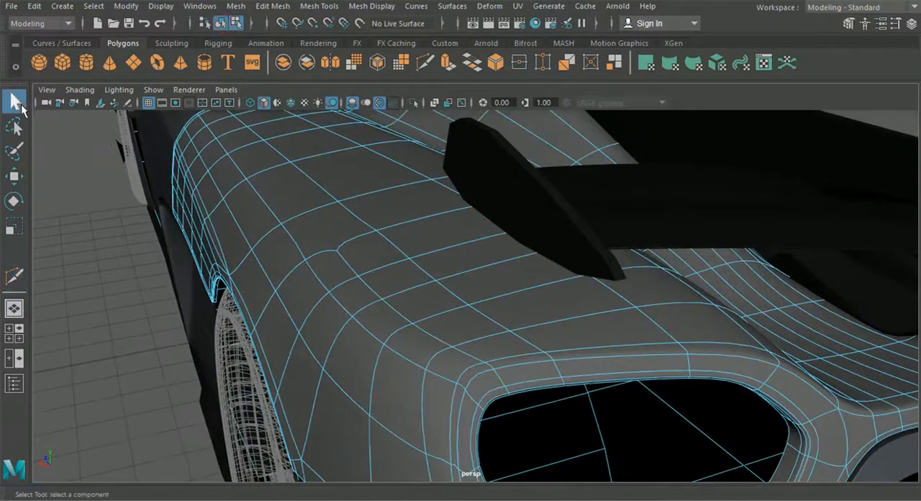
key(1)
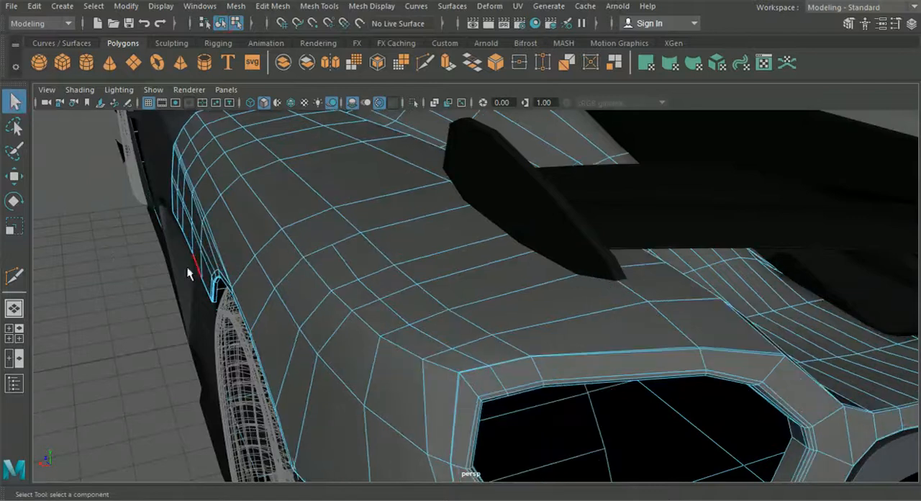
click(220, 25)
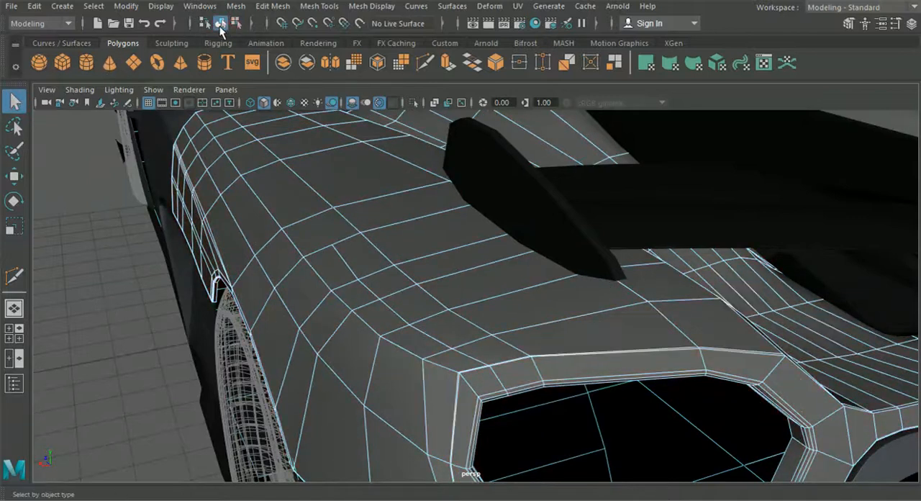
click(117, 303)
Step: Display the wireframe over the shaded panels of the whole car
scroll(144, 298, down, 4)
alt+drag(204, 297, 315, 297)
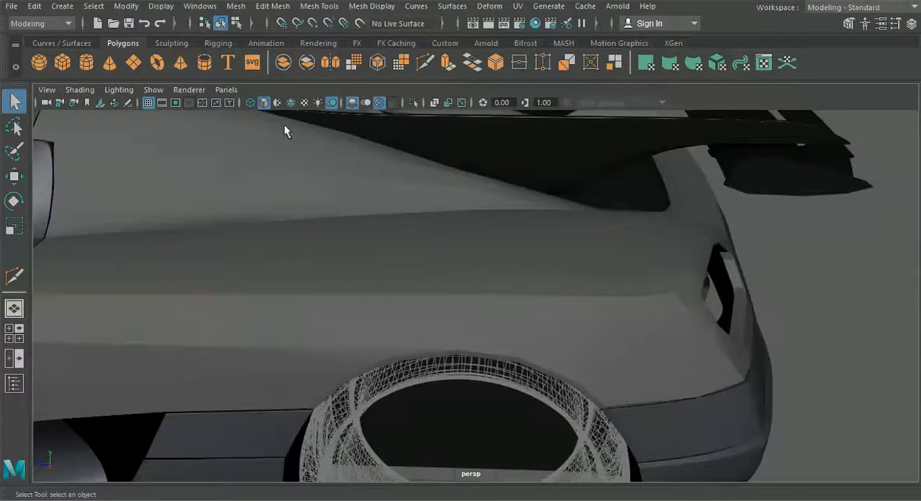
click(290, 102)
mouse_move(343, 248)
alt+mouse_down()
mouse_move(229, 248)
mouse_move(410, 289)
mouse_move(389, 289)
alt+mouse_up()
scroll(406, 284, up, 3)
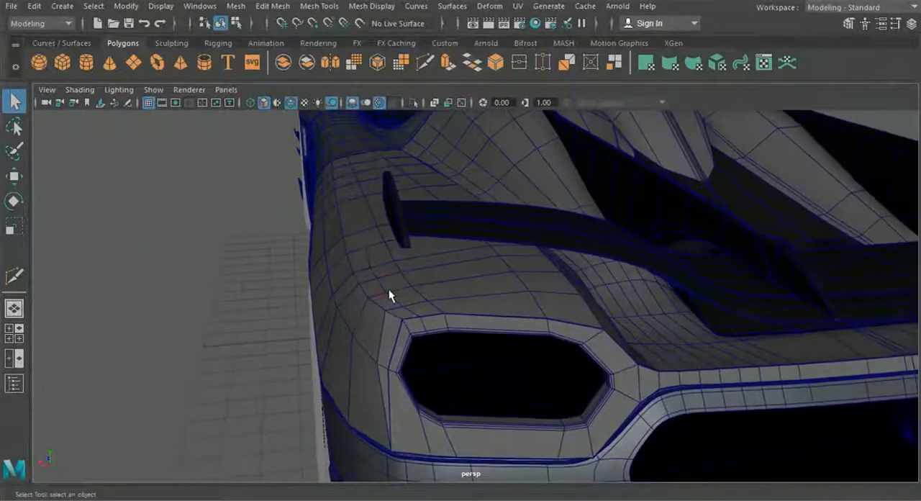
Step: Examine the edge flow across the rear fender, car side, hood and front bumper
scroll(388, 289, down, 2)
alt+middle_drag(389, 290, 623, 354)
alt+drag(432, 334, 579, 305)
alt+middle_drag(654, 292, 584, 291)
alt+drag(504, 289, 525, 295)
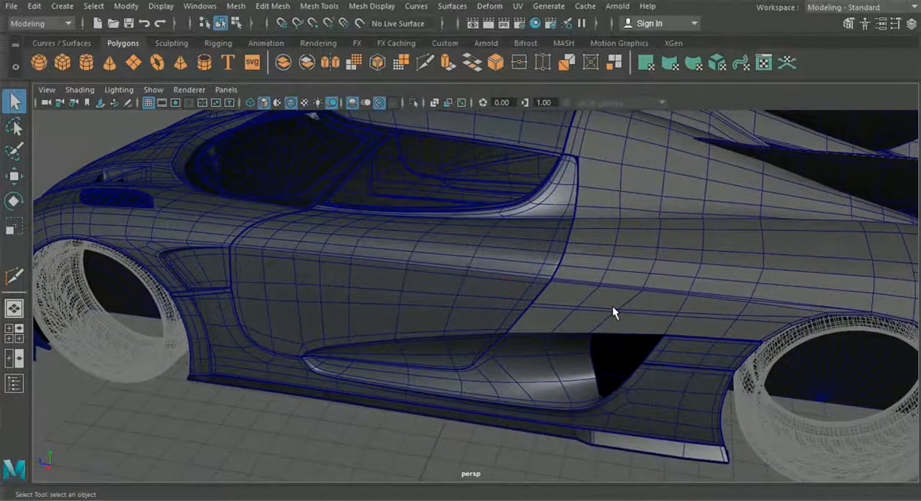
alt+middle_drag(232, 271, 689, 277)
alt+drag(331, 291, 538, 248)
mouse_move(454, 316)
alt+middle_down()
mouse_move(438, 369)
mouse_move(554, 355)
alt+middle_up()
alt+middle_drag(443, 387, 511, 387)
mouse_move(511, 361)
alt+mouse_down()
mouse_move(485, 382)
mouse_move(555, 334)
alt+mouse_up()
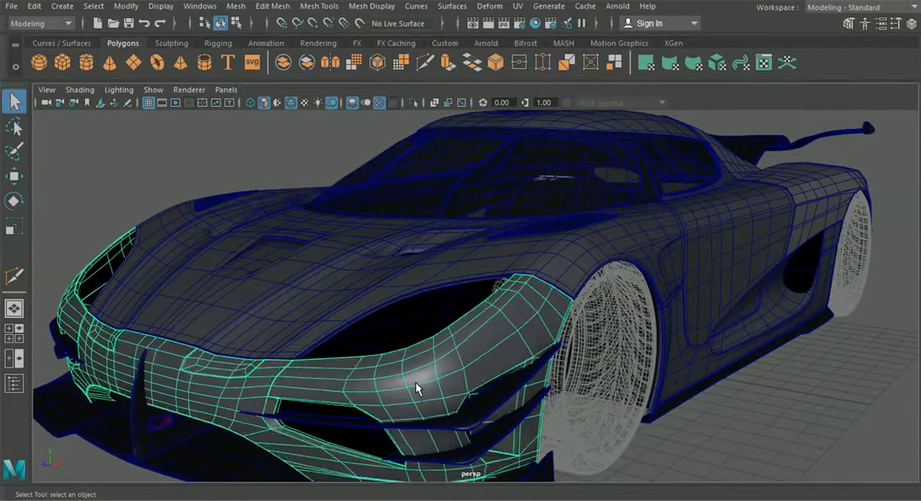
alt+middle_drag(712, 456, 630, 397)
scroll(548, 356, up, 3)
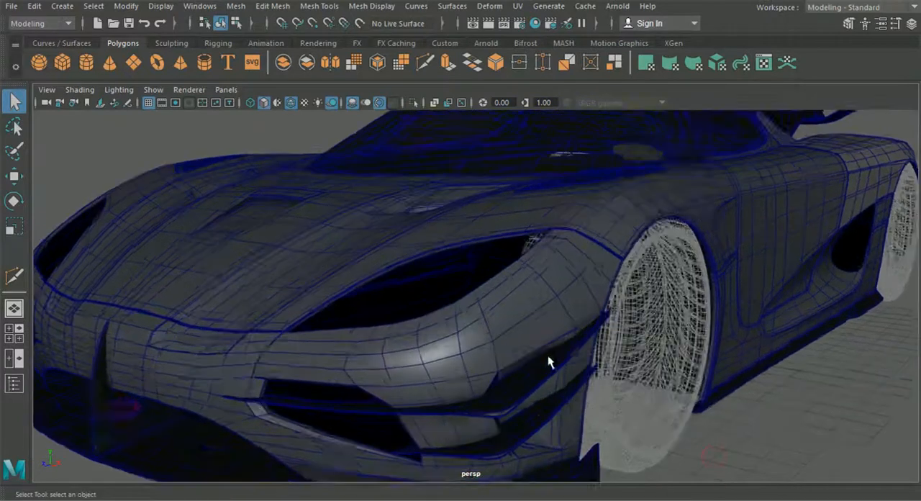
alt+drag(534, 354, 514, 355)
alt+middle_drag(503, 364, 537, 359)
alt+drag(538, 359, 554, 353)
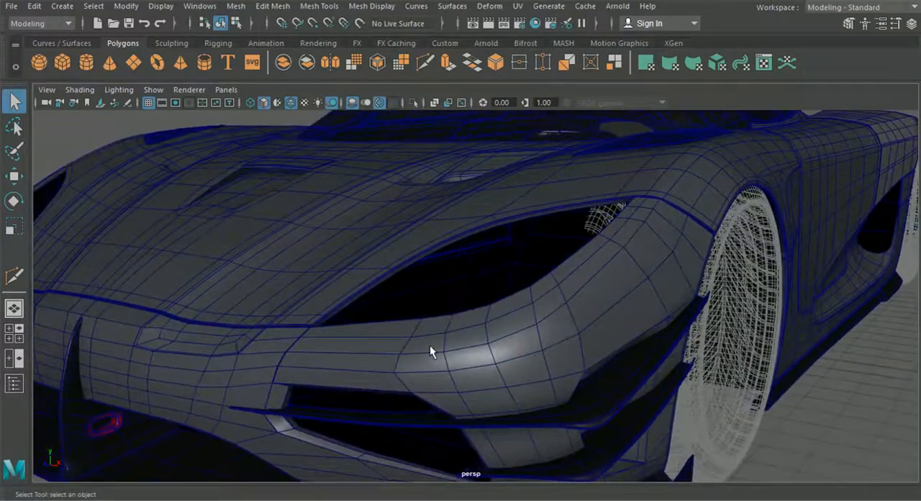
alt+drag(431, 345, 440, 350)
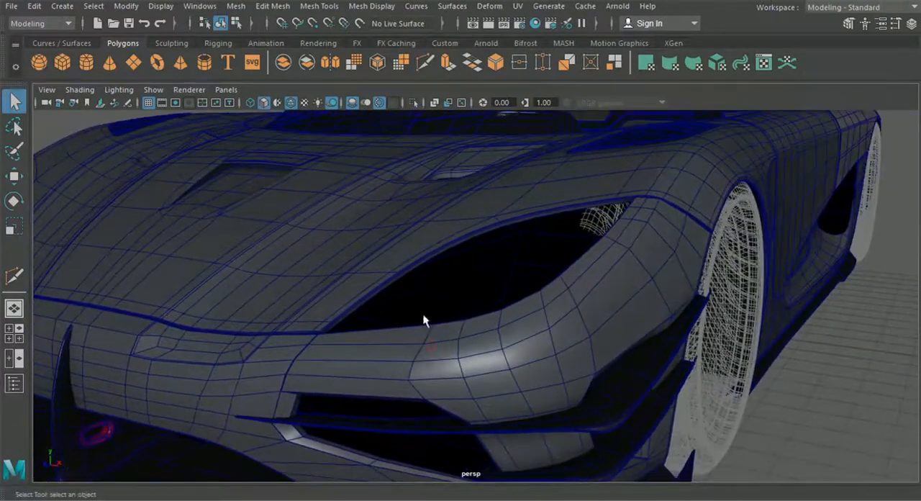
Step: Insert an edge loop along the front bumper's outer section below the headlight opening, running up to the fender seam
click(321, 7)
click(341, 108)
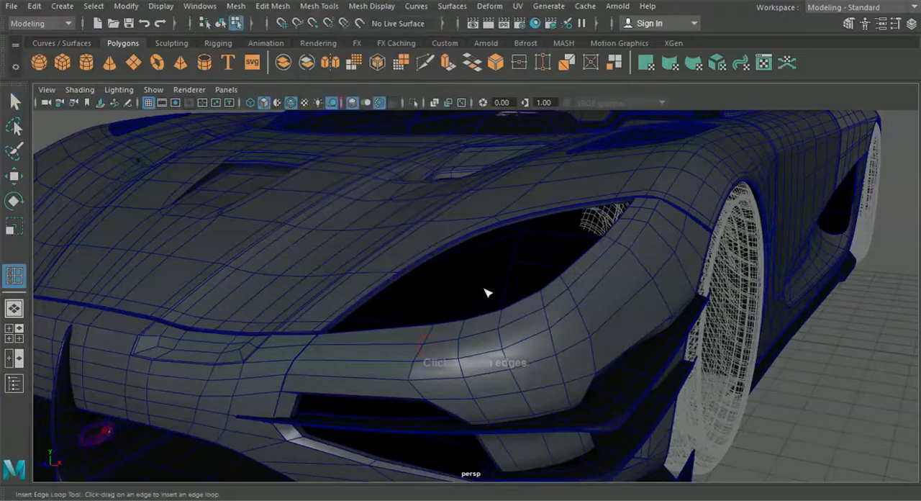
click(503, 346)
key(ctrl+z)
click(424, 63)
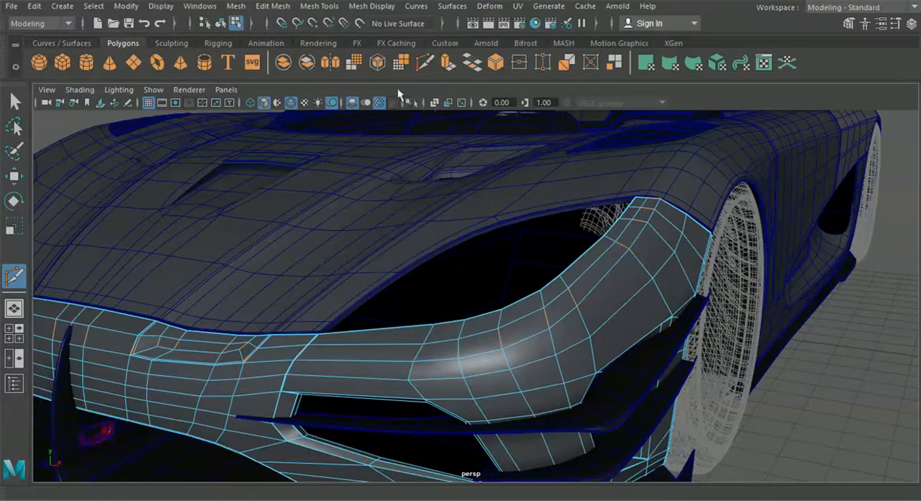
click(318, 6)
click(360, 107)
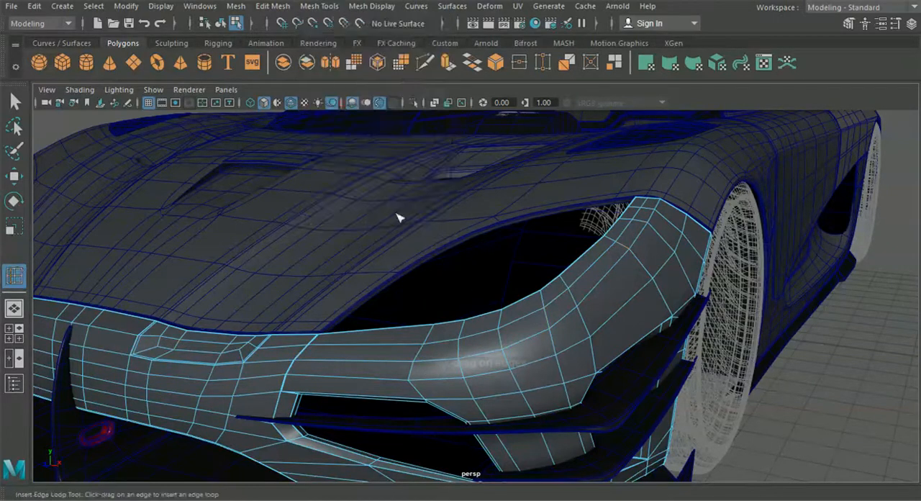
click(503, 343)
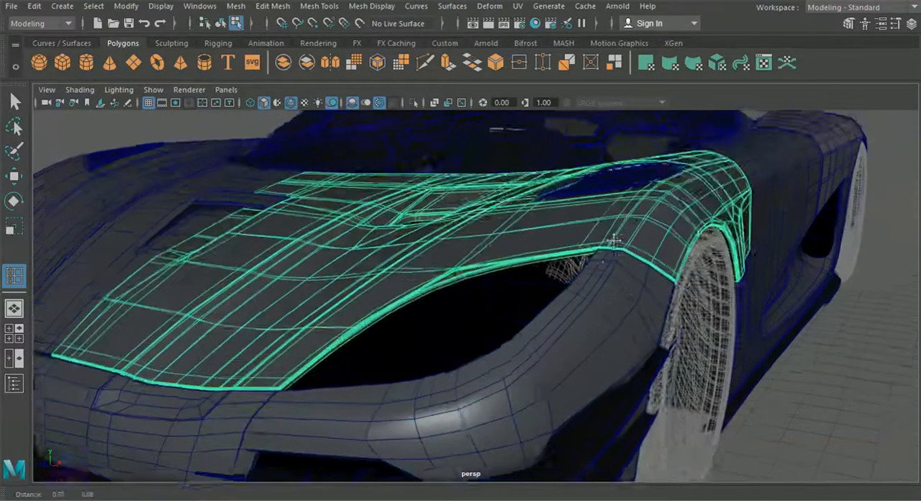
Step: Insert an edge loop over the front fender in line with the bumper's new loop, and another lengthwise along the door's upper shoulder
scroll(612, 236, up, 3)
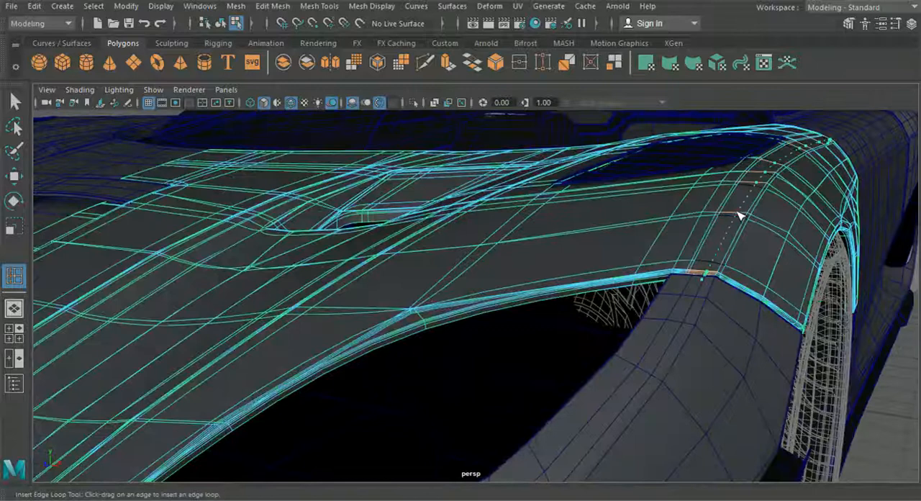
alt+drag(741, 216, 612, 365)
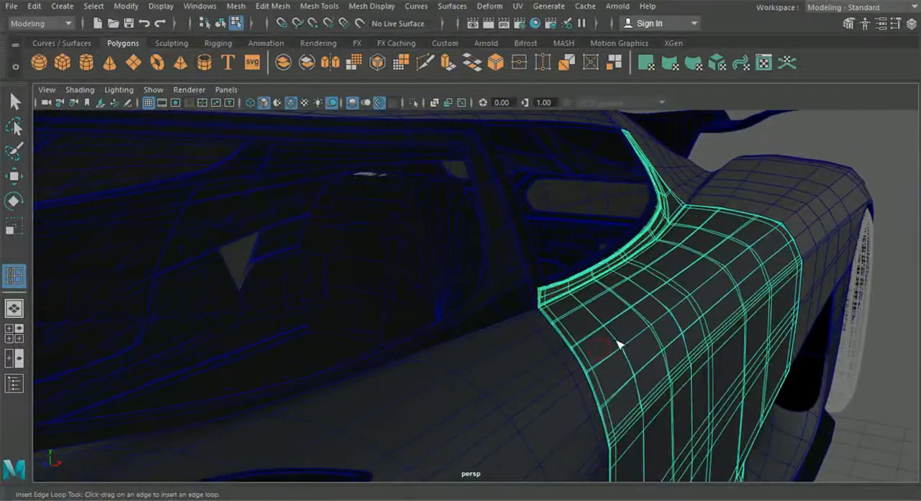
alt+drag(628, 353, 643, 388)
alt+middle_drag(643, 388, 288, 392)
alt+drag(288, 392, 259, 423)
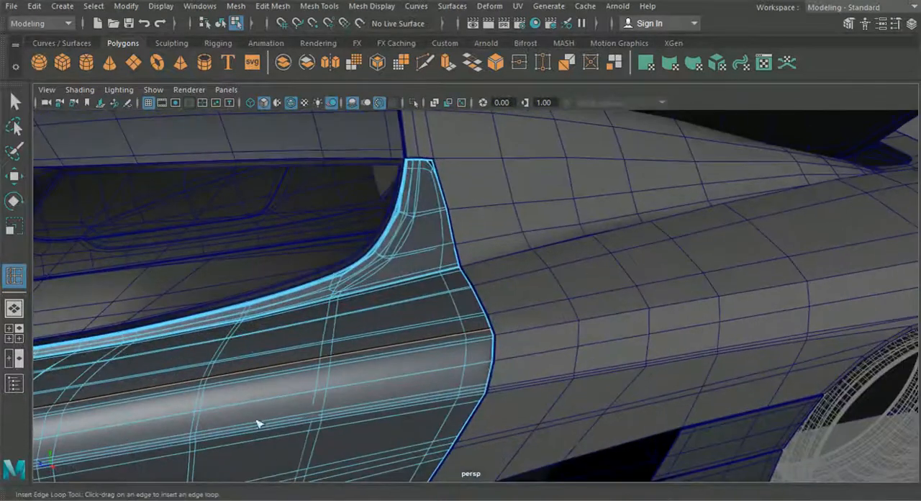
Step: Insert a lengthwise edge loop along the rear fender's upper shoulder, running back from the door seam
click(576, 315)
click(576, 314)
mouse_move(561, 377)
alt+mouse_down()
mouse_move(536, 382)
mouse_move(555, 384)
alt+mouse_up()
alt+middle_drag(555, 384, 709, 426)
Step: Extend the rear fender's new loop rearward with Multi-Cut from its end point across the adjoining edges, and return to the Select tool
click(431, 64)
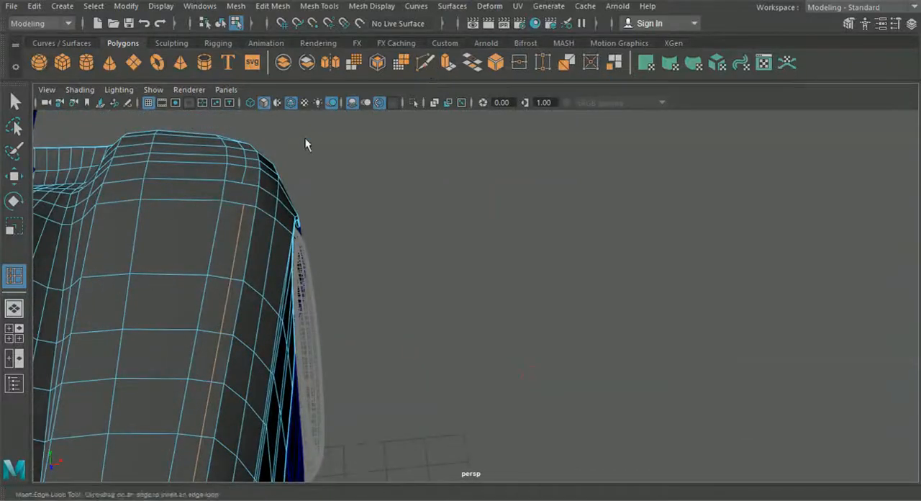
click(247, 167)
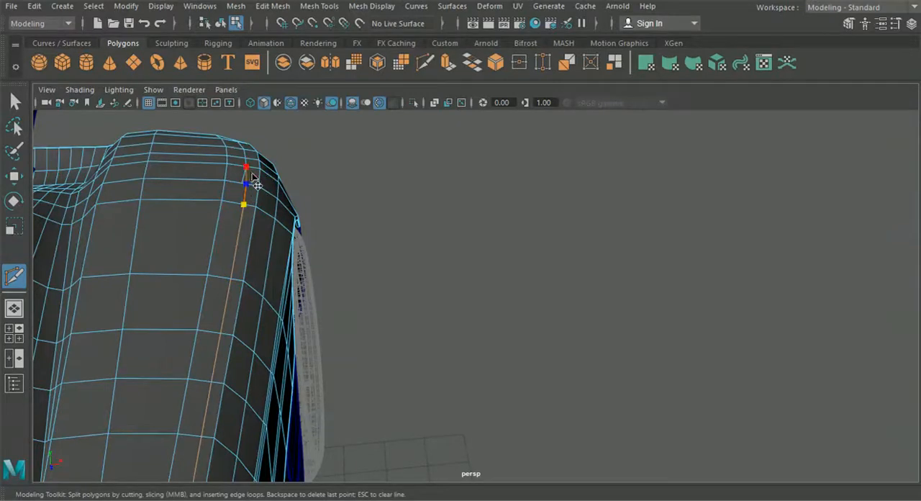
right_click(247, 175)
click(13, 99)
right_drag(265, 201, 257, 93)
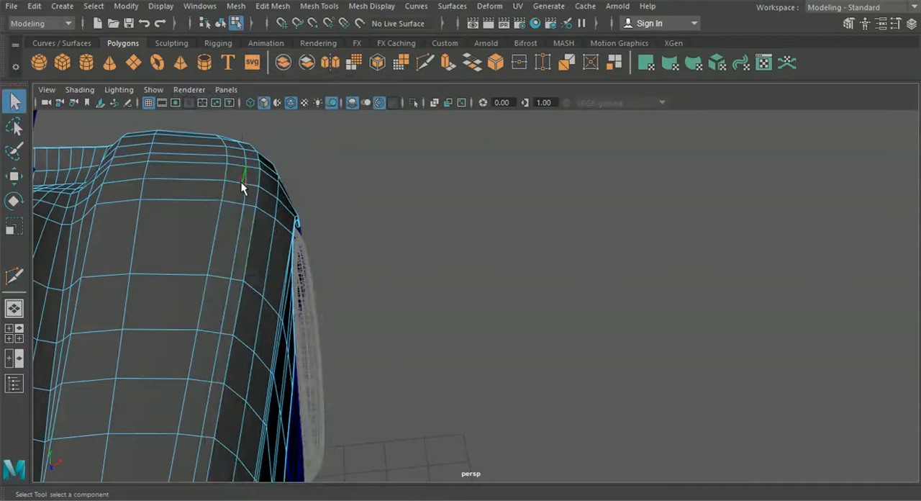
right_drag(214, 123, 177, 119)
Step: Return to object selection, deselect the rear fender and turn off the wireframe over the shaded car
click(220, 23)
click(428, 219)
click(271, 262)
click(395, 282)
alt+drag(444, 317, 400, 371)
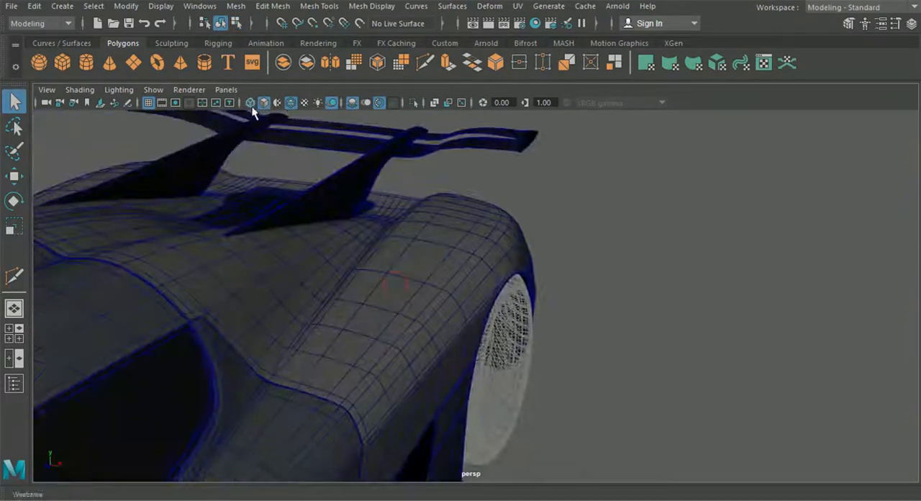
click(290, 102)
Step: Examine the shaded body from the rear fender round to the front, and select the front bumper
mouse_move(381, 308)
alt+mouse_down()
mouse_move(370, 318)
mouse_move(510, 353)
mouse_move(547, 320)
mouse_move(446, 332)
mouse_move(538, 292)
mouse_move(623, 425)
mouse_move(621, 446)
mouse_move(650, 465)
mouse_move(523, 401)
alt+mouse_up()
click(443, 334)
click(623, 426)
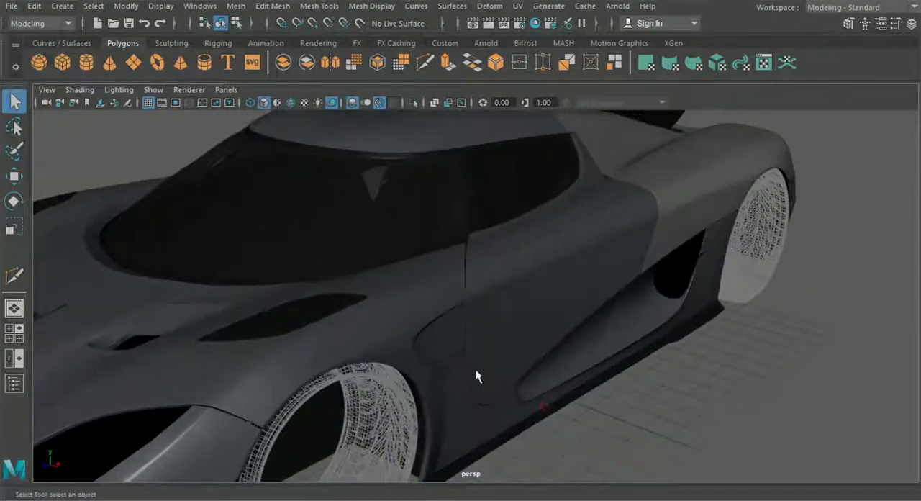
alt+drag(412, 305, 421, 279)
scroll(498, 299, down, 5)
click(421, 279)
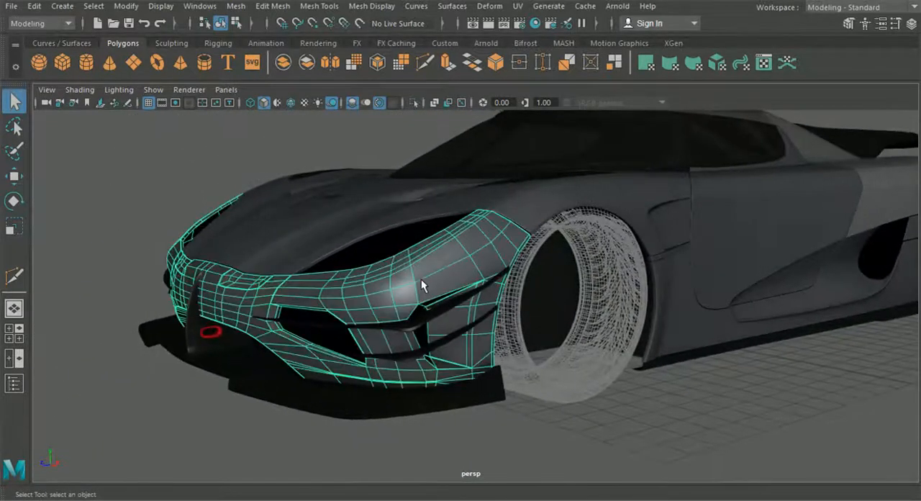
Step: Connect the end of the front bumper's inserted loop to the adjoining vertices below the headlight opening with Multi-Cut, and return to the Select tool
click(507, 436)
alt+drag(507, 437, 539, 444)
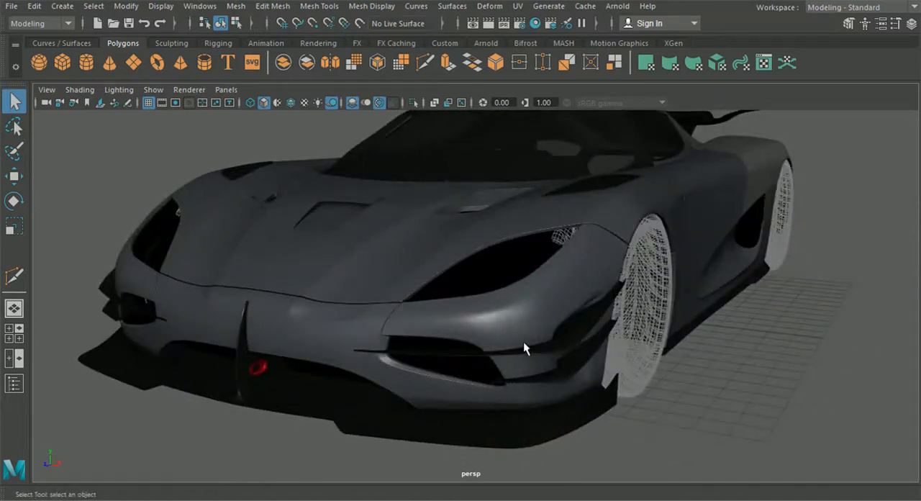
alt+drag(523, 343, 388, 348)
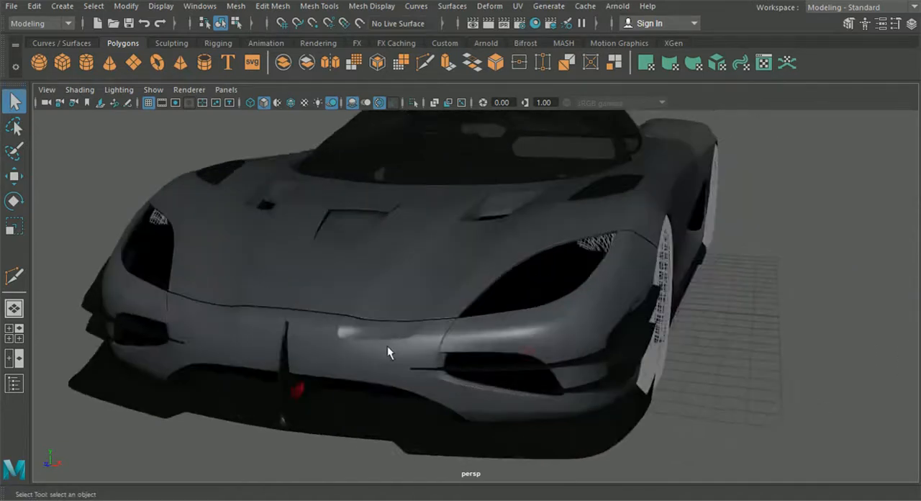
click(456, 364)
scroll(539, 368, up, 5)
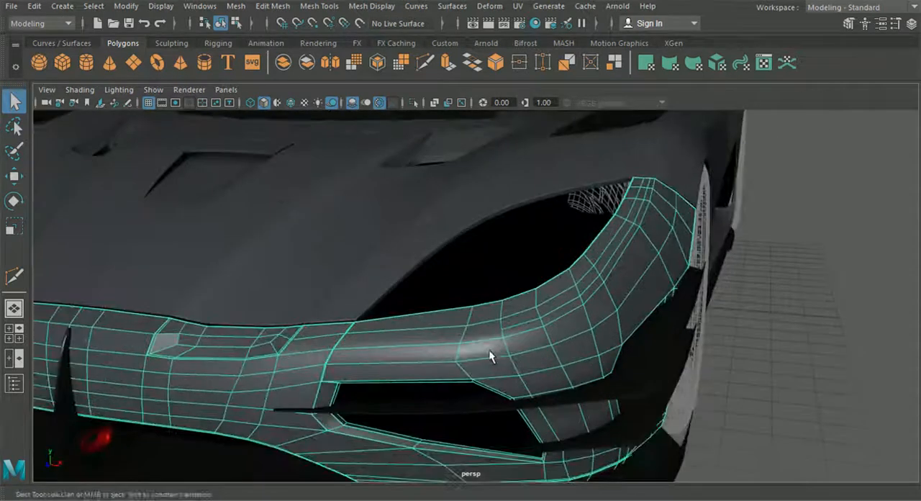
click(424, 63)
scroll(482, 279, up, 5)
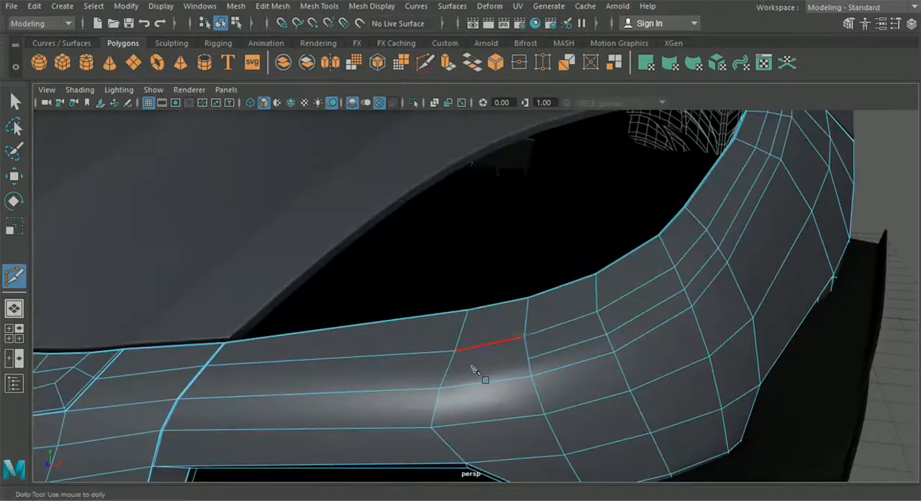
click(529, 360)
right_click(462, 363)
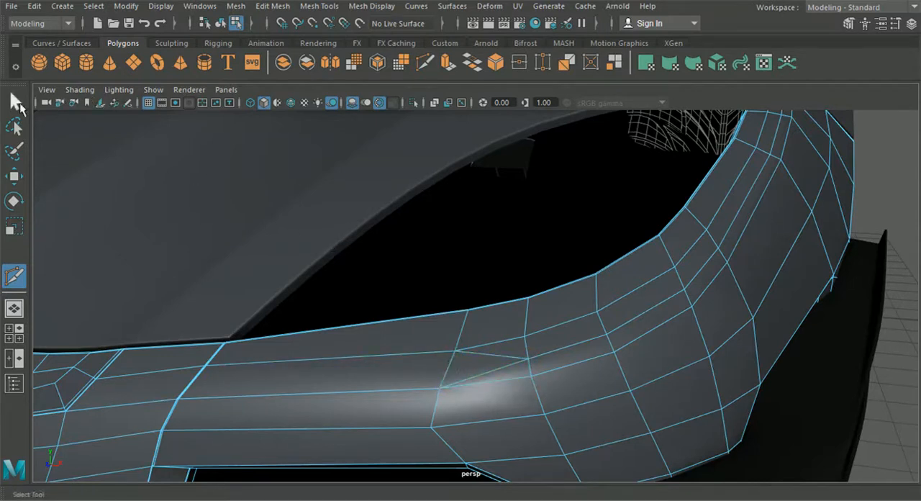
key(q)
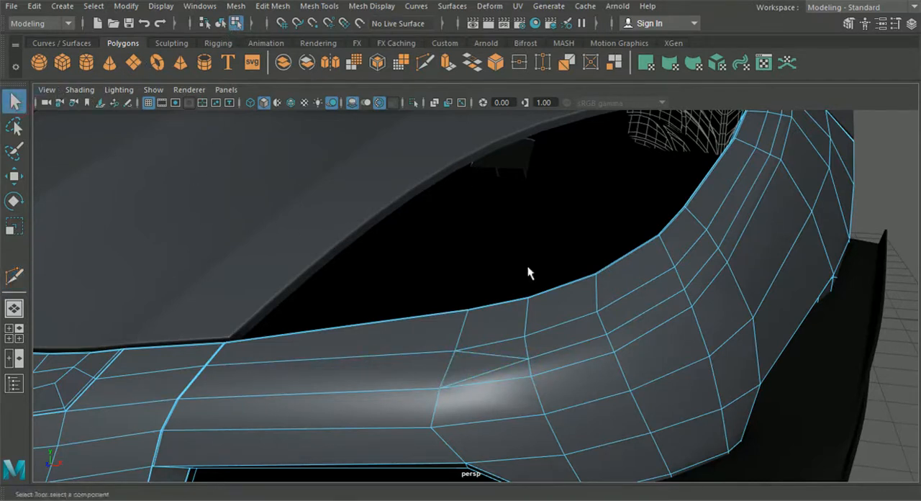
Step: Return to object selection, turn on the front bumper's smooth preview and deselect it to check the shading below the headlight
scroll(528, 272, down, 3)
click(220, 23)
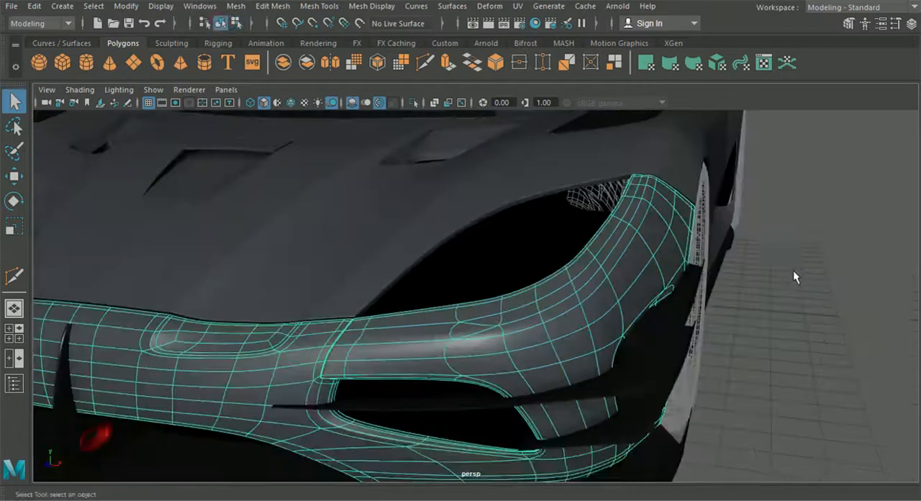
click(779, 293)
alt+drag(778, 294, 768, 317)
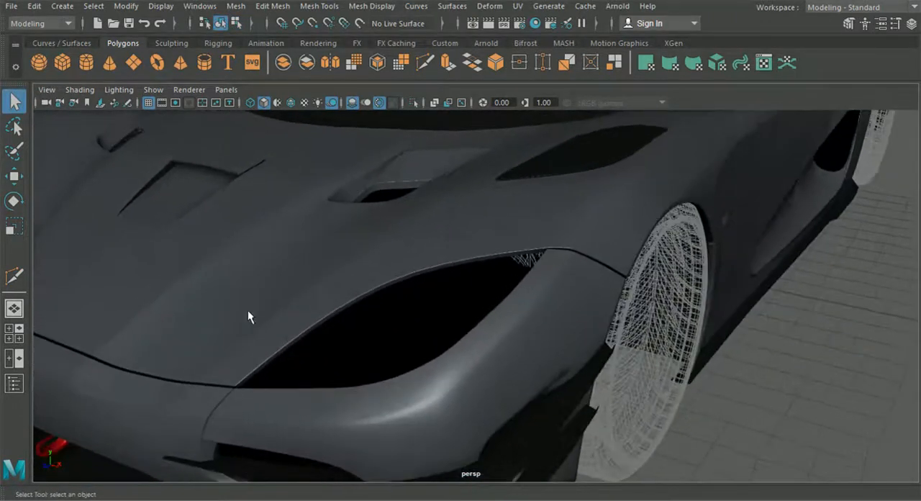
Step: Compare the front bumper with the reference image around the headlight in the top view, and return to perspective with the bumper selected
click(14, 332)
key(space)
alt+middle_drag(344, 468, 479, 331)
scroll(378, 336, up, 5)
scroll(467, 336, up, 2)
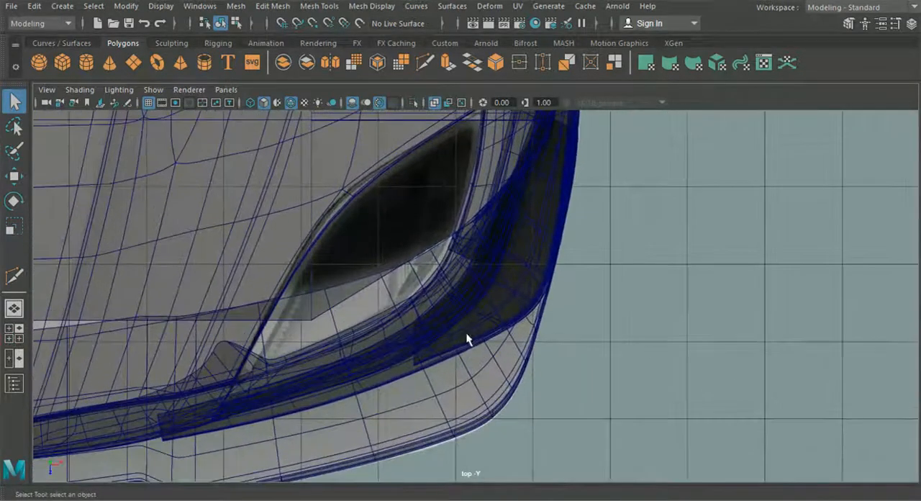
scroll(466, 338, up, 2)
click(389, 340)
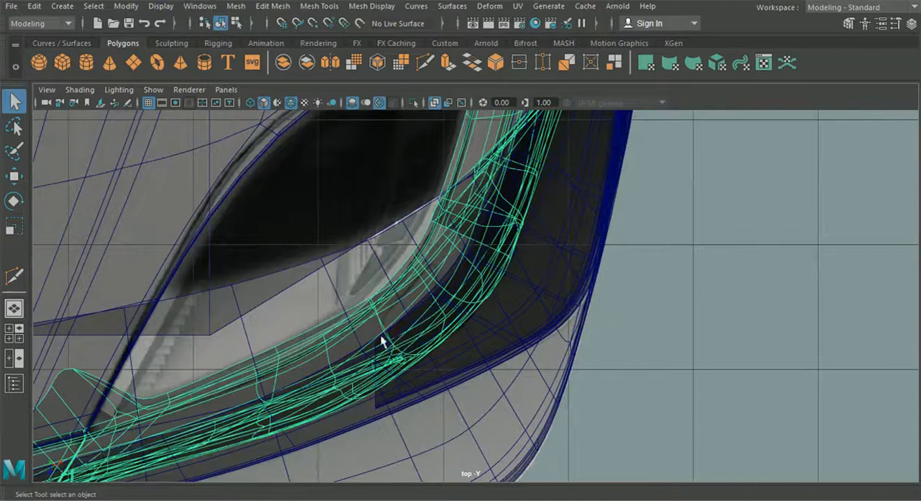
click(14, 308)
alt+drag(362, 351, 389, 358)
alt+middle_drag(391, 361, 432, 332)
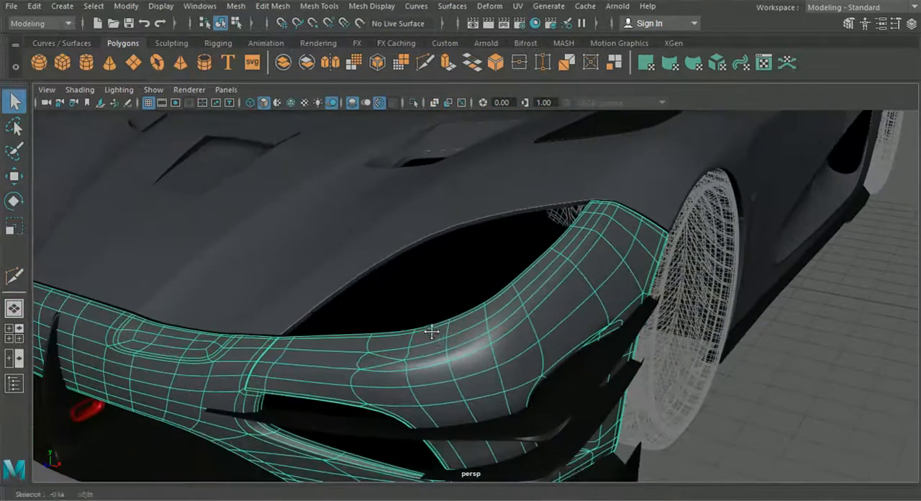
Step: Turn off the front bumper's smooth preview and bring up the front view to compare its mesh with the reference image
key(1)
right_drag(387, 363, 393, 63)
scroll(414, 376, up, 2)
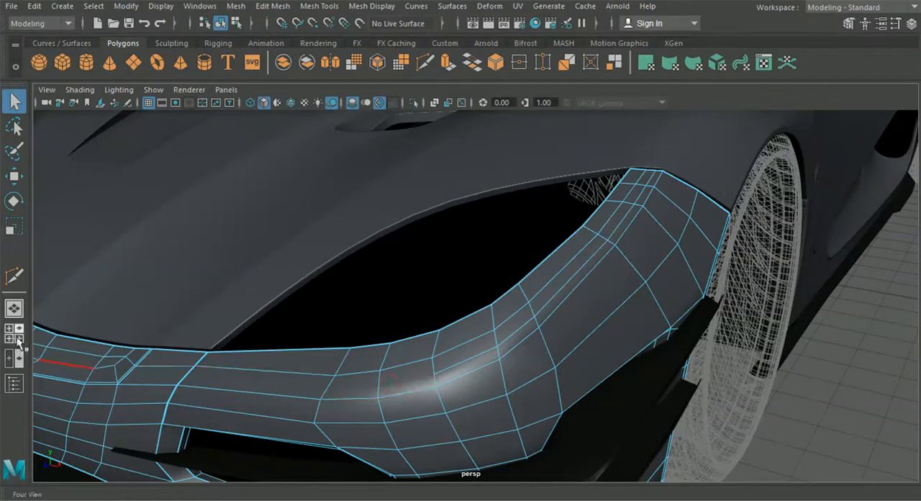
key(space)
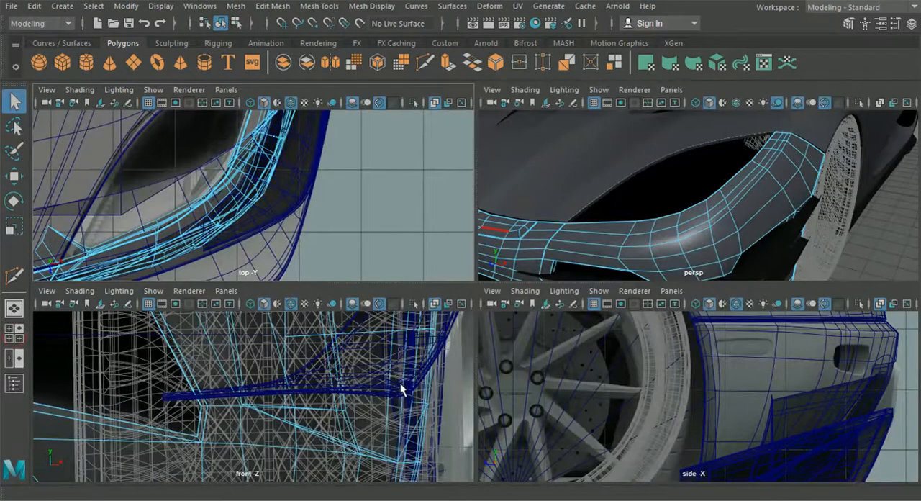
key(space)
scroll(407, 388, down, 5)
scroll(410, 388, up, 3)
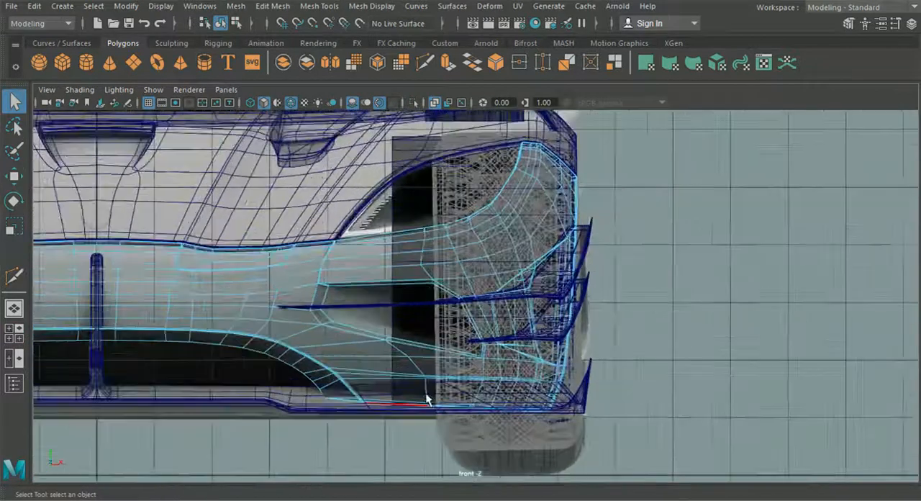
scroll(392, 334, up, 2)
scroll(601, 219, down, 7)
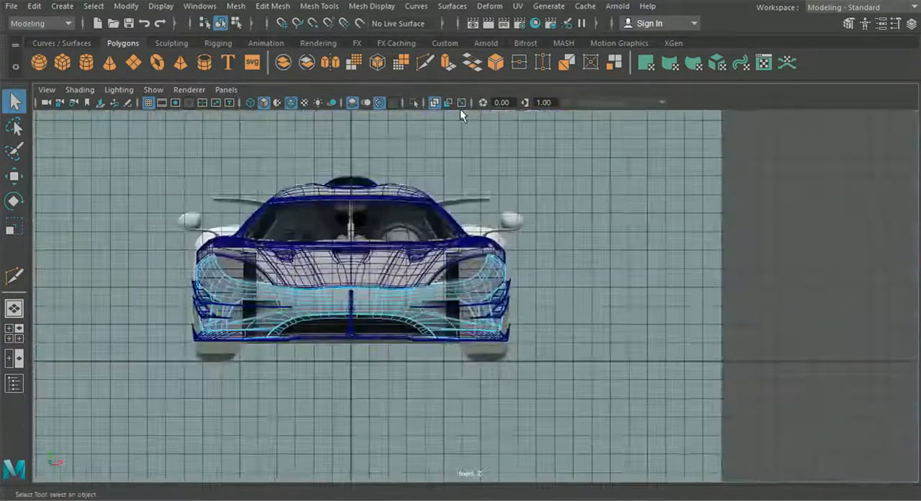
Step: Deselect the bumper, isolate the reference image in the front view and examine the small panel outline below the headlight
click(221, 23)
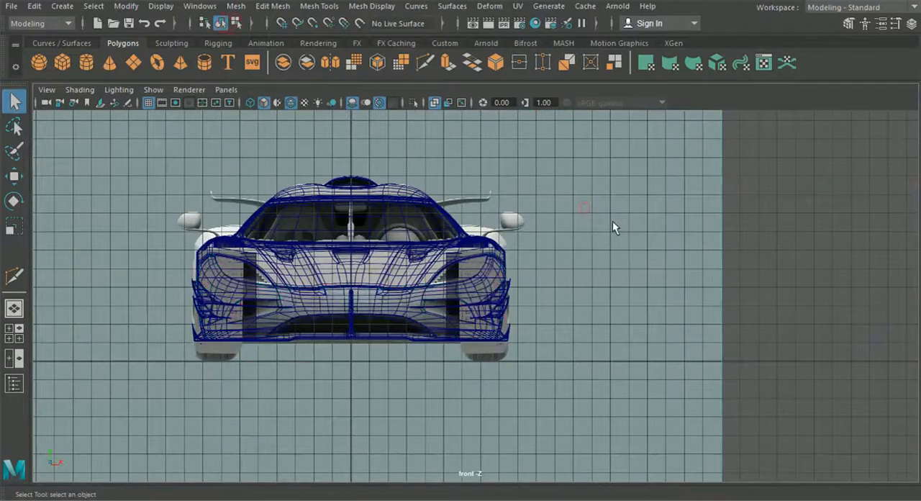
click(411, 102)
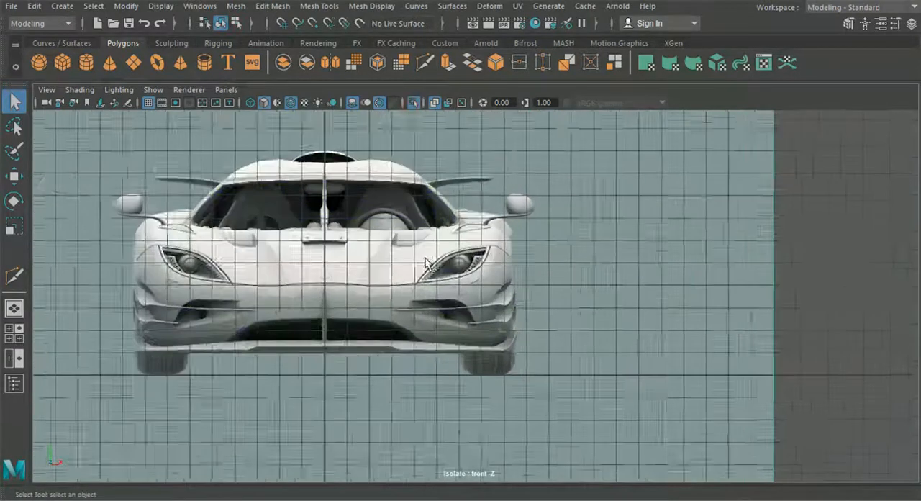
scroll(458, 282, up, 4)
scroll(471, 253, up, 3)
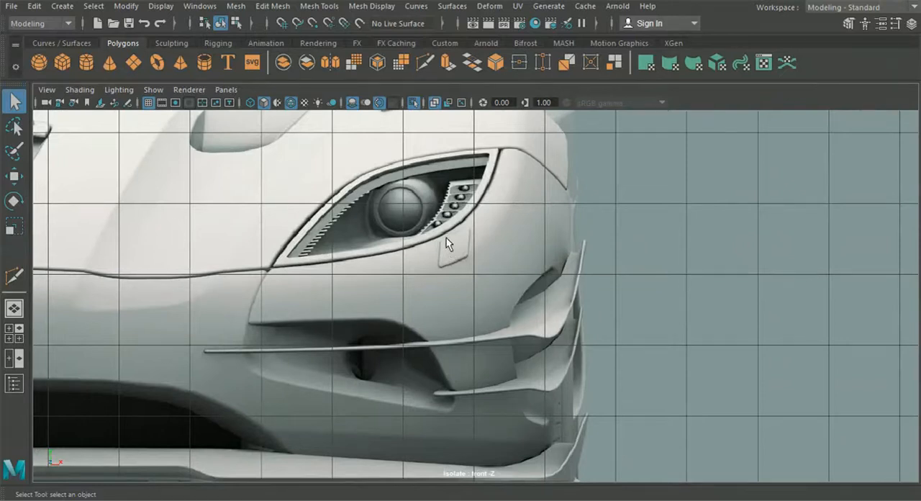
scroll(435, 209, up, 1)
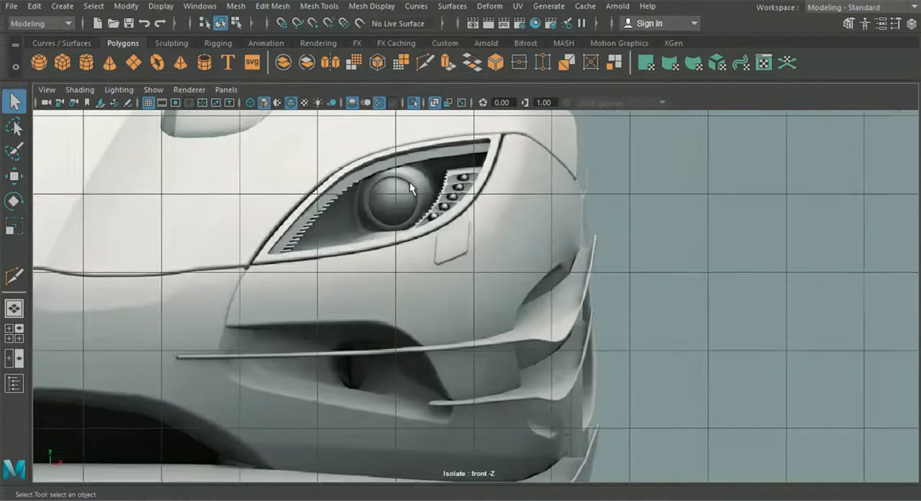
Step: Select the front bumper together with the front reference image and isolate both in the front view of the four-view layout
click(23, 308)
scroll(352, 343, down, 4)
click(351, 343)
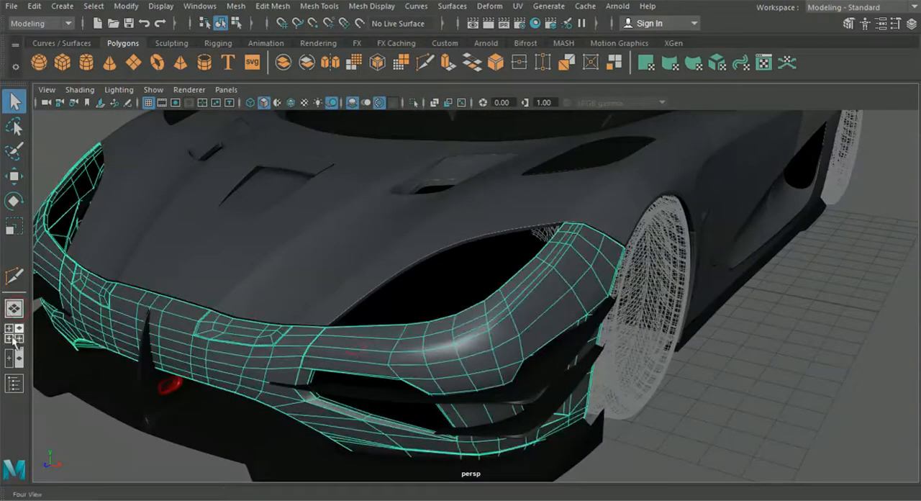
click(14, 332)
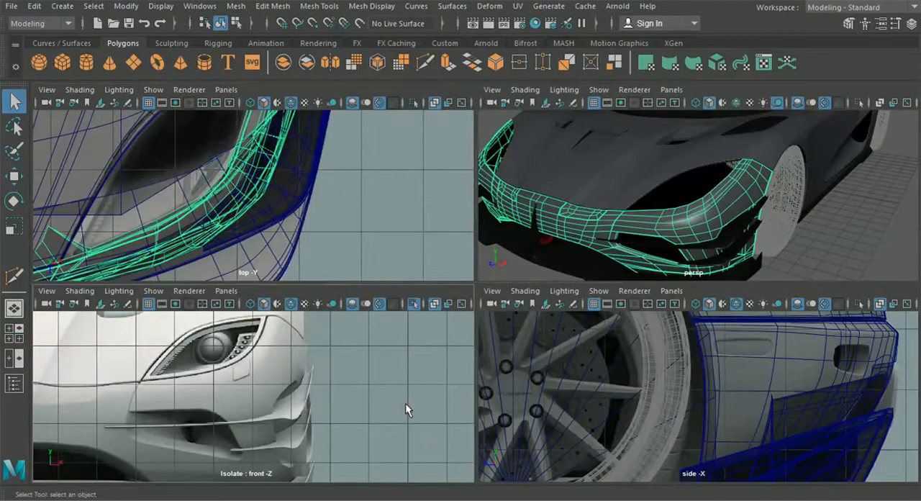
alt+right_drag(405, 405, 363, 365)
shift+drag(363, 365, 405, 404)
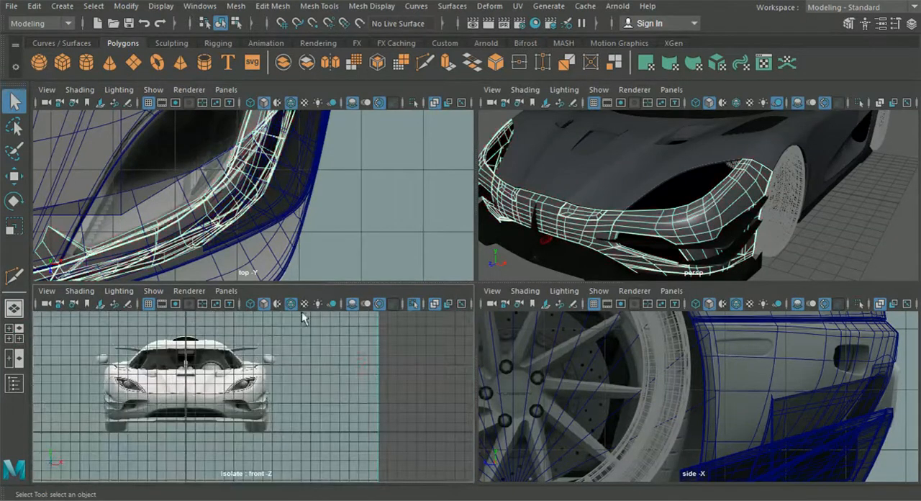
click(410, 306)
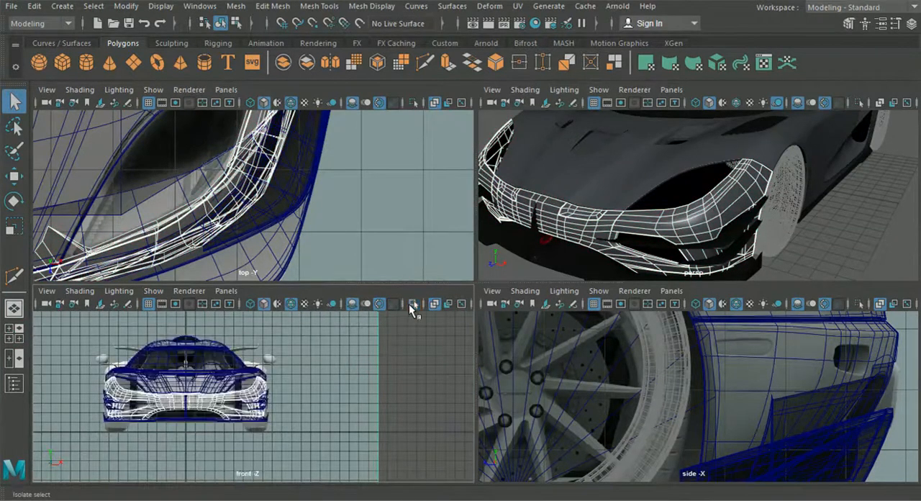
click(410, 306)
Step: Examine the bumper's edges against the small panel outline below the headlight in the isolated front view
scroll(331, 391, up, 8)
alt+middle_drag(331, 393, 349, 402)
scroll(377, 405, up, 5)
alt+middle_drag(405, 392, 390, 393)
click(421, 376)
click(258, 378)
right_drag(283, 375, 283, 64)
scroll(284, 349, up, 2)
click(282, 373)
key(Delete)
click(426, 64)
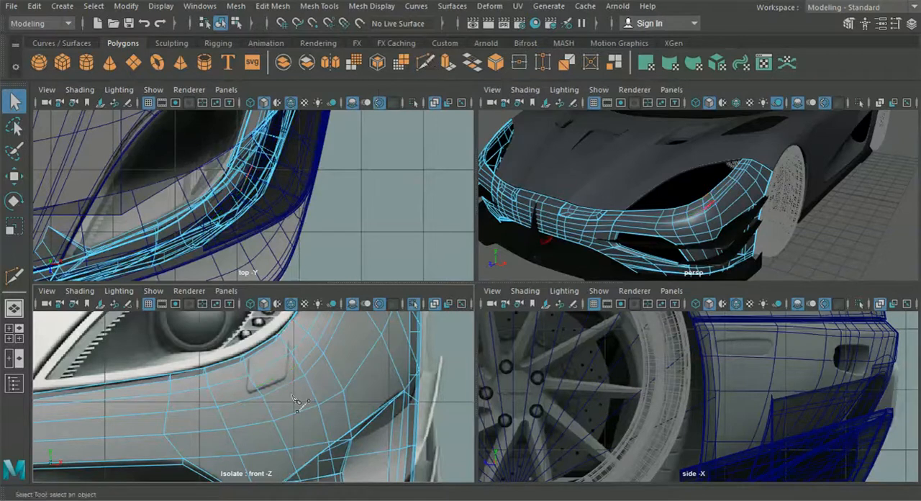
click(298, 368)
click(248, 376)
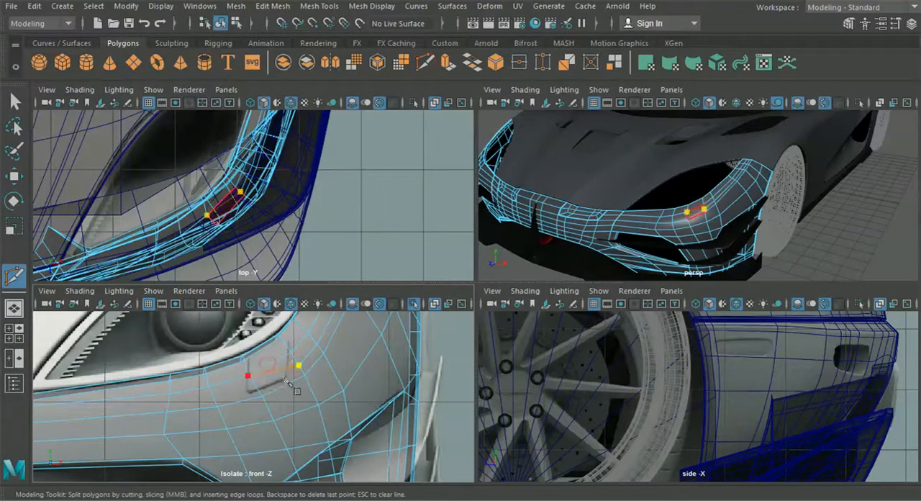
right_click(286, 381)
click(298, 366)
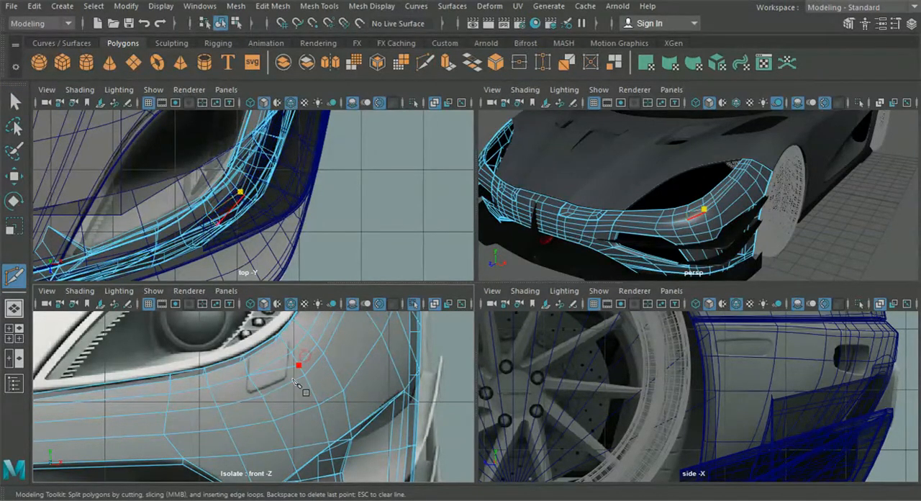
click(262, 396)
key(Escape)
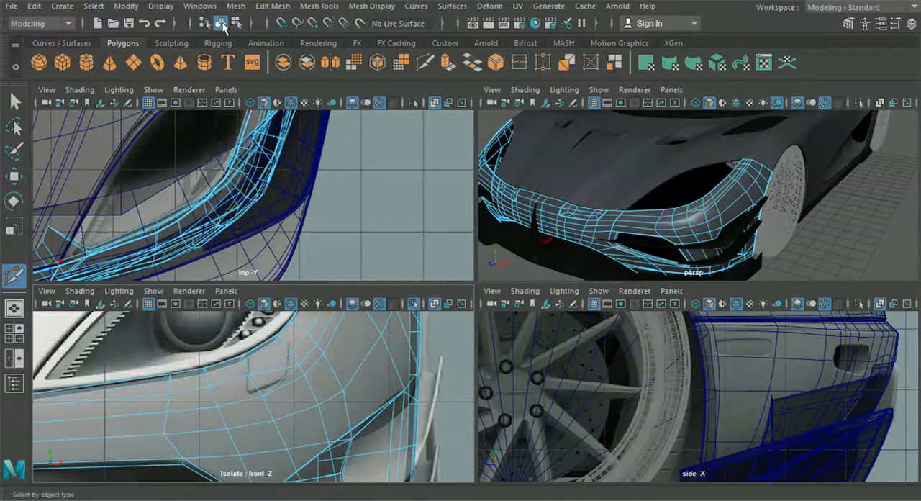
Step: Switch the front bumper to vertex selection and select the vertex near the lower corner of the small panel outline below the headlight
click(14, 102)
right_drag(289, 356, 227, 101)
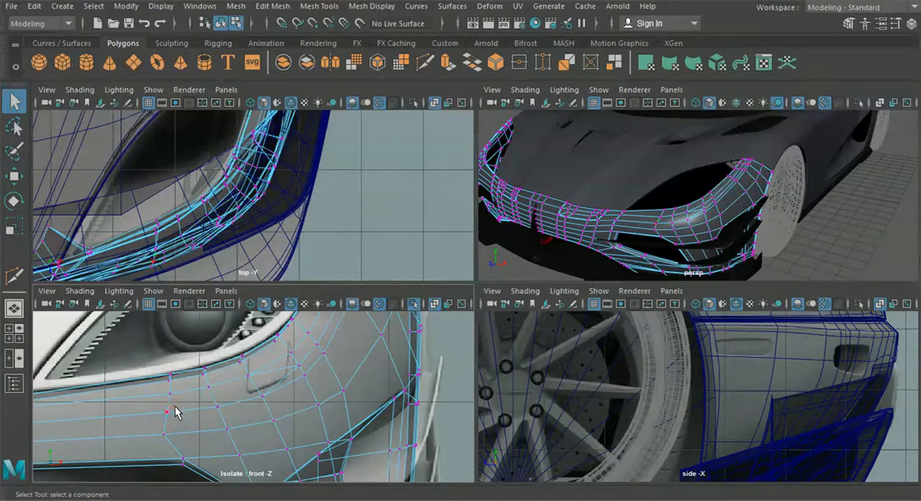
Step: Leave the bumper's vertex selection, maximize the perspective view and clear the bumper selection
alt+middle_drag(178, 408, 284, 395)
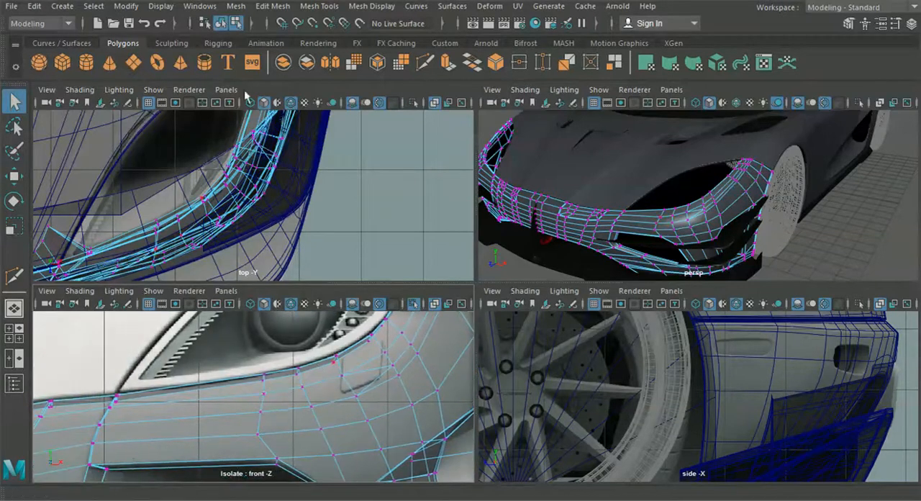
click(220, 24)
key(space)
click(689, 406)
click(495, 349)
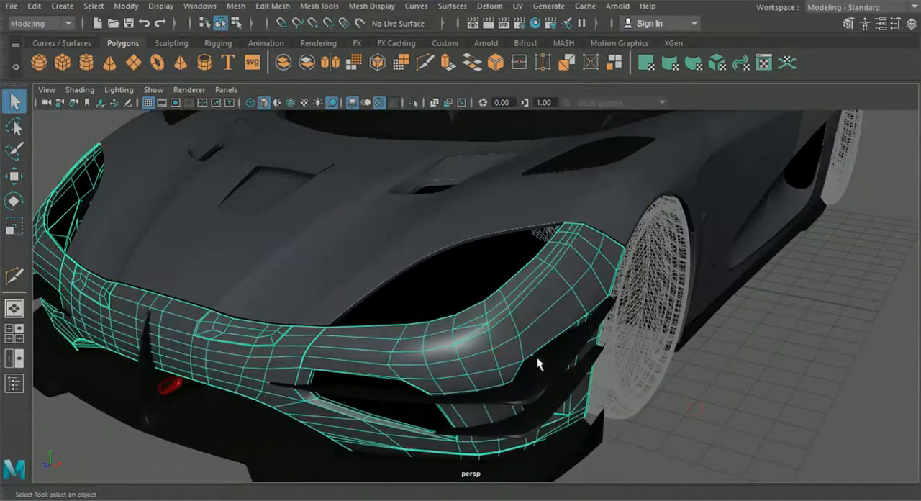
click(749, 413)
alt+drag(674, 386, 701, 389)
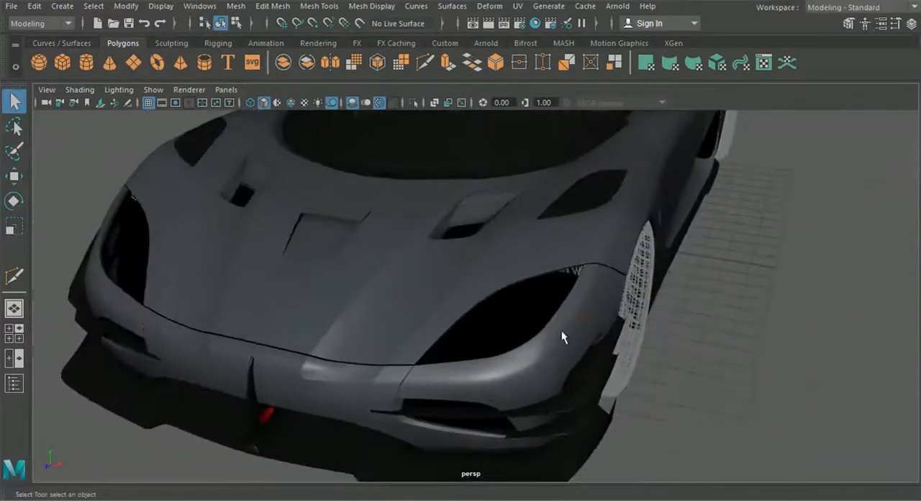
Step: Select the hood panel, show it without smooth preview and switch it to component selection around the fender above the headlight
alt+drag(526, 351, 457, 380)
click(542, 308)
key(f)
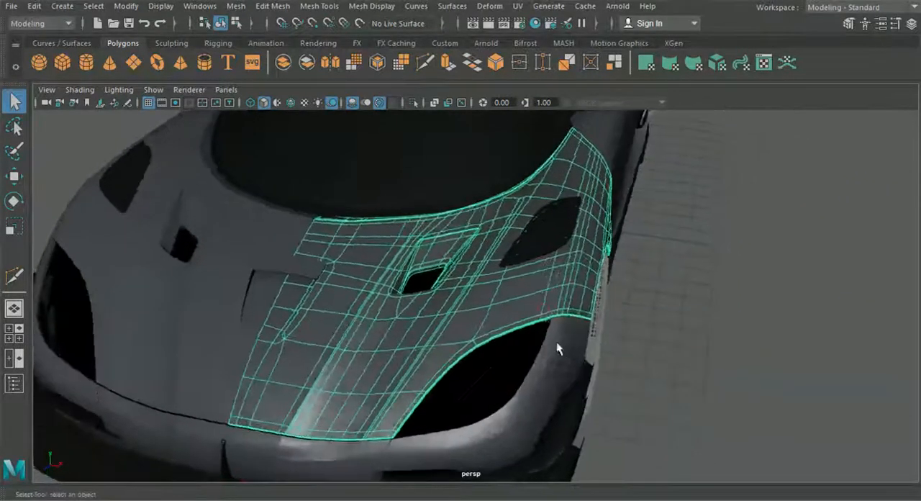
key(2)
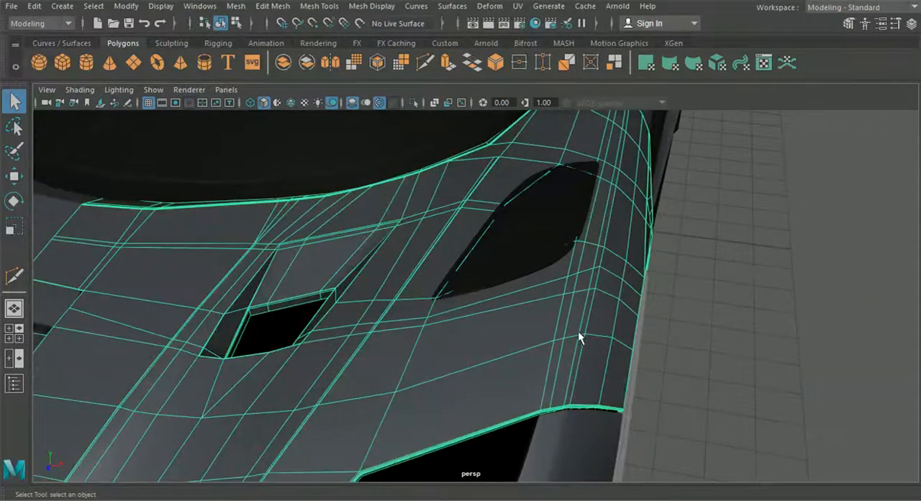
alt+drag(629, 317, 551, 328)
right_drag(551, 119, 490, 99)
alt+drag(546, 259, 534, 245)
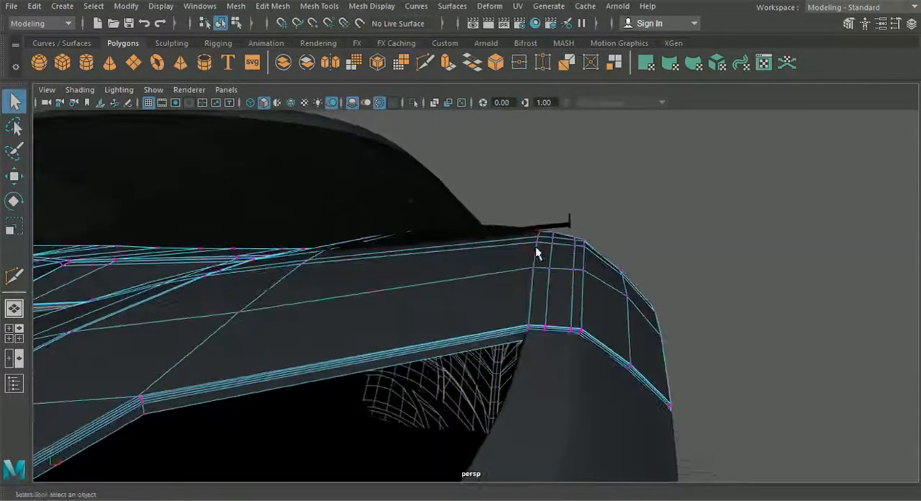
alt+drag(545, 297, 494, 320)
Step: Turn on wireframe on shaded and delete the hood's extra edge loop running back over the fender from the headlight opening
click(291, 103)
alt+drag(486, 264, 468, 282)
right_drag(526, 290, 500, 102)
right_drag(513, 286, 521, 232)
click(517, 286)
alt+drag(518, 288, 474, 352)
click(272, 7)
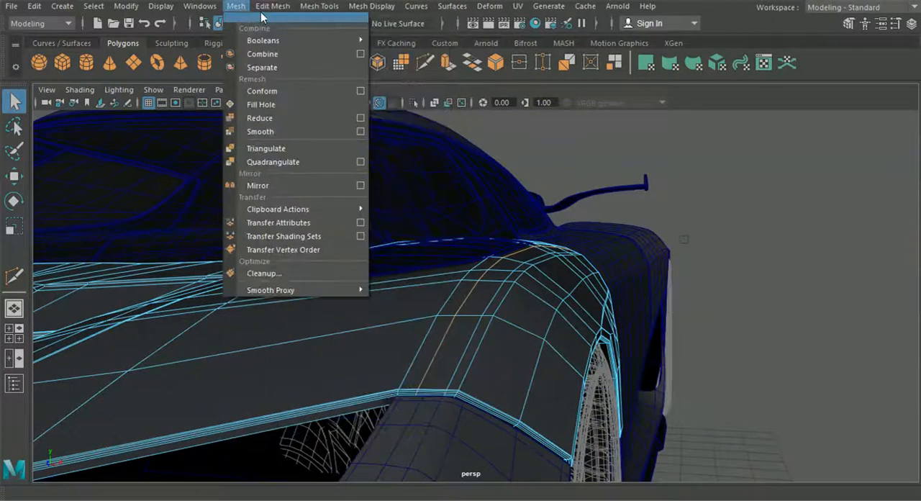
click(360, 264)
alt+drag(394, 290, 459, 316)
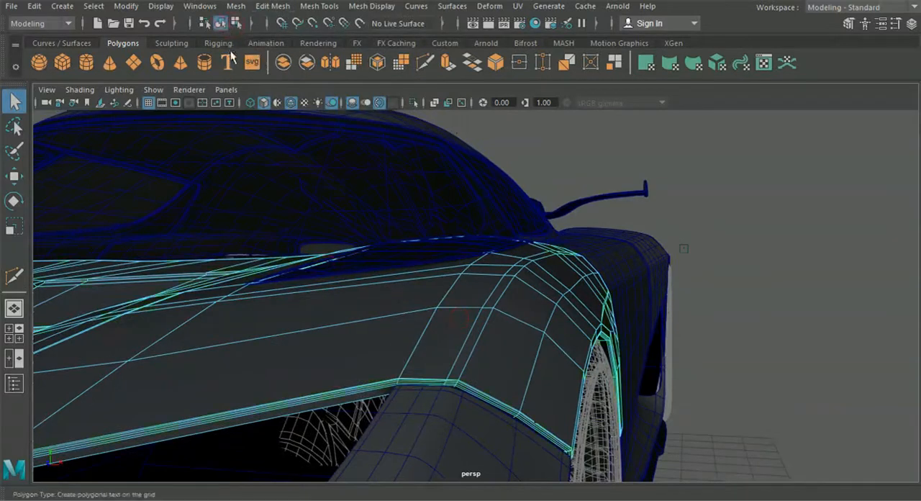
Step: Restore the hood's smooth preview, deselect it and turn off the wireframe overlay after checking the fender
key(3)
click(786, 353)
alt+drag(617, 345, 478, 373)
alt+drag(402, 315, 391, 310)
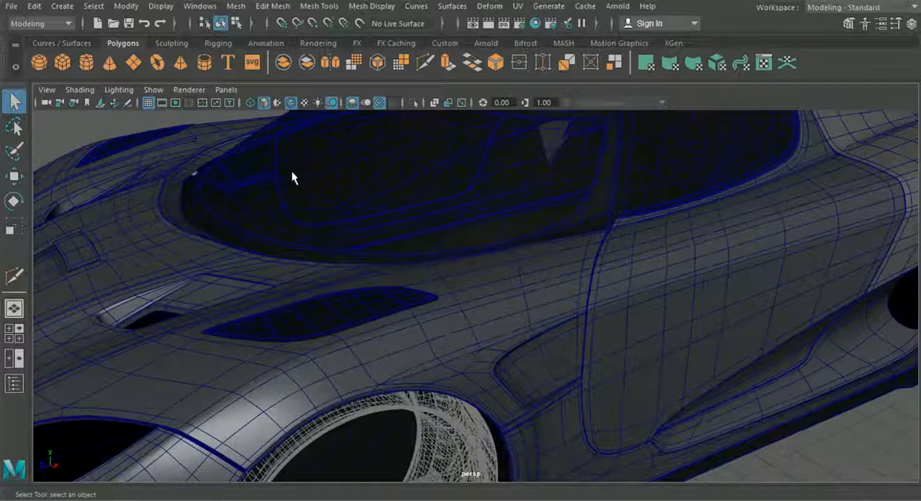
click(290, 103)
Step: Select the front bumper and switch it to vertex selection around its upper end, where it meets the hood
mouse_move(392, 349)
alt+mouse_down()
mouse_move(436, 331)
mouse_move(391, 359)
mouse_move(448, 356)
mouse_move(493, 323)
mouse_move(499, 341)
alt+mouse_up()
alt+middle_drag(499, 341, 464, 306)
click(432, 304)
right_drag(432, 303, 369, 99)
scroll(381, 249, up, 4)
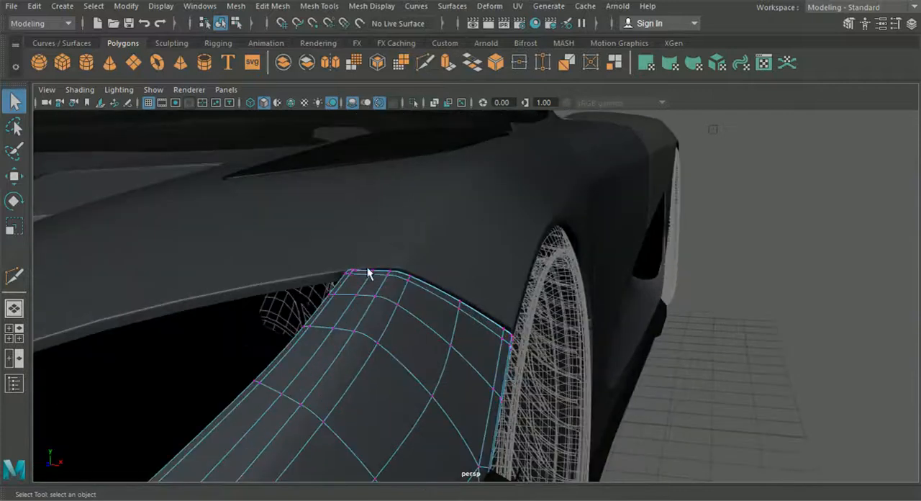
Step: Select the vertices at the bumper's upper corner, adjust their position against the hood edge with the Move tool and return to object selection
alt+drag(367, 268, 393, 202)
mouse_move(443, 241)
mouse_down()
mouse_move(470, 263)
mouse_move(434, 245)
mouse_up()
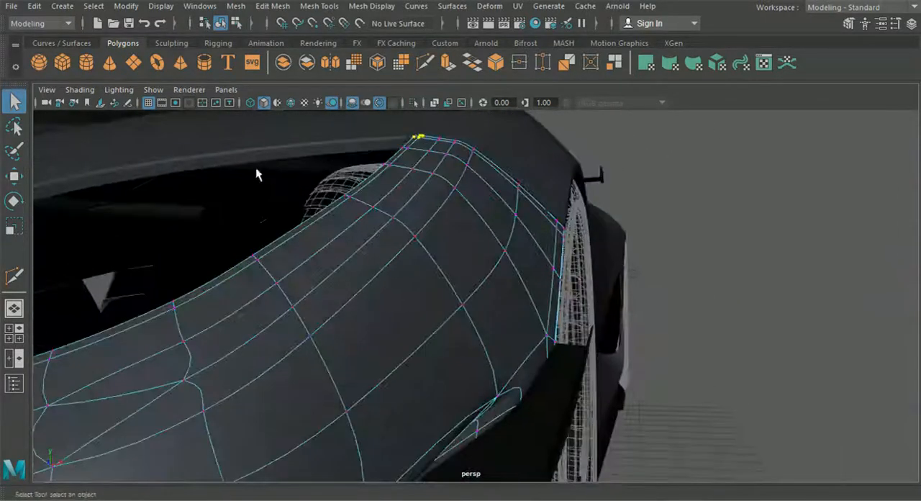
click(17, 176)
scroll(310, 180, up, 4)
alt+drag(309, 180, 343, 278)
drag(389, 167, 390, 175)
alt+drag(358, 284, 308, 276)
drag(290, 190, 300, 235)
alt+middle_drag(301, 235, 307, 239)
click(220, 23)
Step: Examine the smoothed body panels along the car's side, around the rear light opening and over the roof seam
alt+drag(731, 180, 401, 304)
click(617, 326)
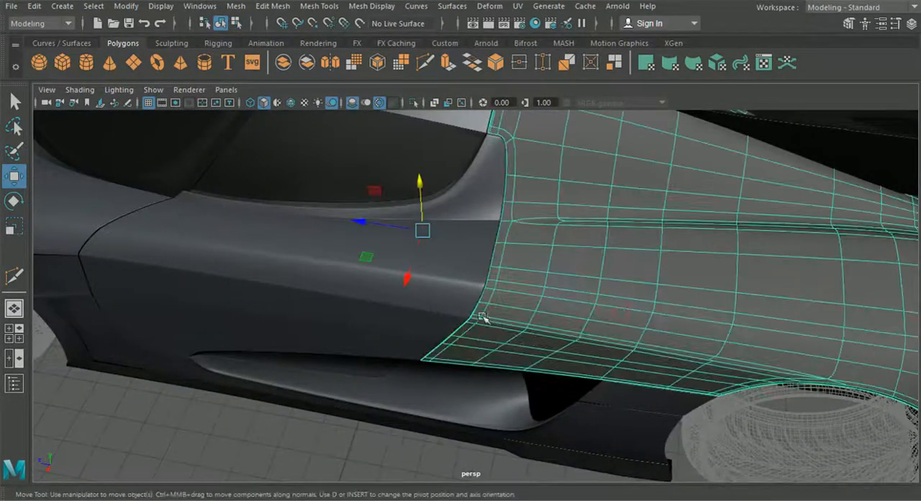
click(424, 428)
alt+drag(424, 429, 500, 378)
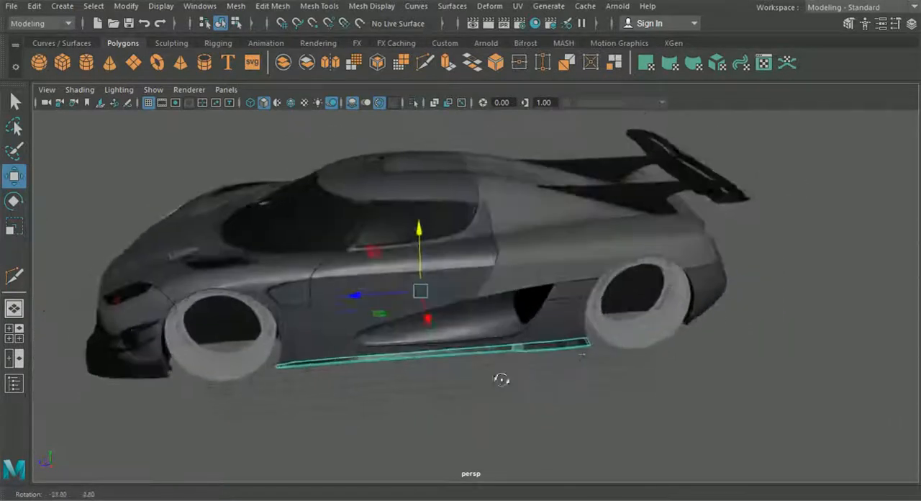
scroll(458, 405, up, 5)
alt+drag(459, 405, 336, 383)
scroll(540, 335, up, 5)
alt+drag(540, 335, 465, 290)
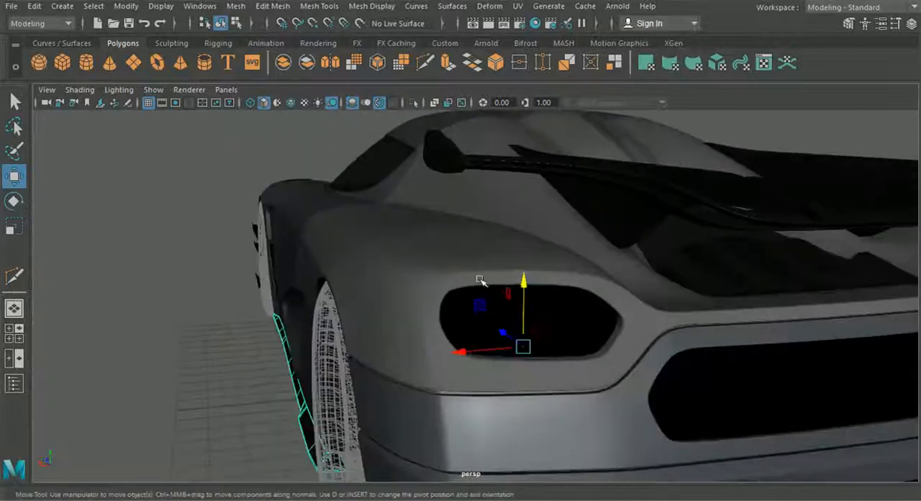
alt+drag(634, 304, 581, 310)
alt+drag(702, 360, 405, 298)
scroll(554, 399, up, 5)
alt+drag(554, 399, 438, 247)
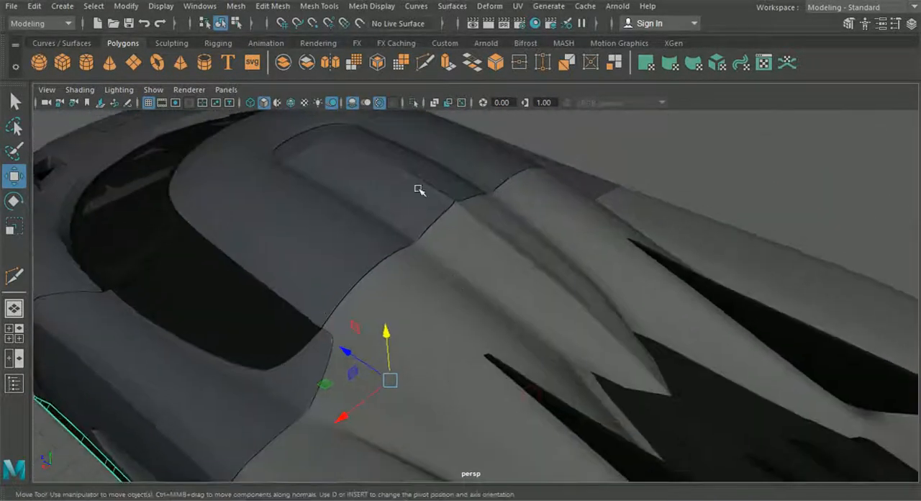
Step: Start Insert Edge Loop and show the rear body panel and the adjoining roof panel without smooth preview
click(308, 8)
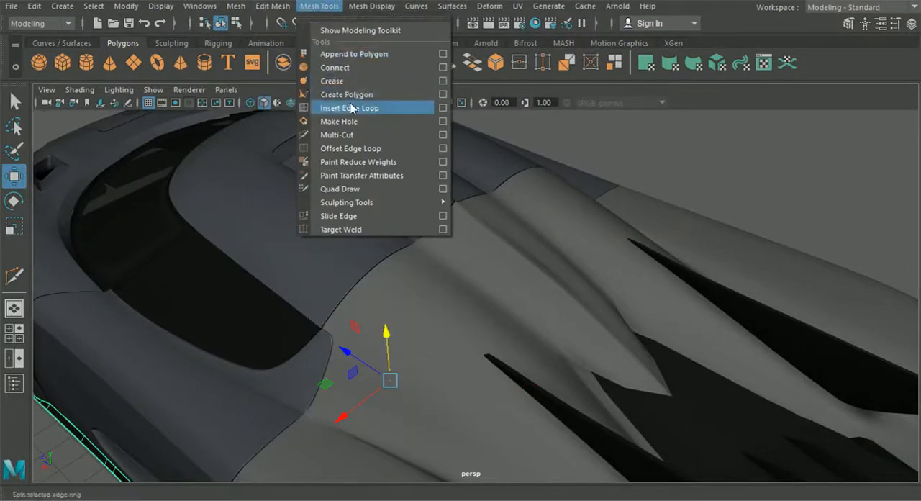
click(352, 108)
scroll(491, 290, up, 5)
scroll(466, 287, up, 3)
alt+middle_drag(467, 286, 455, 428)
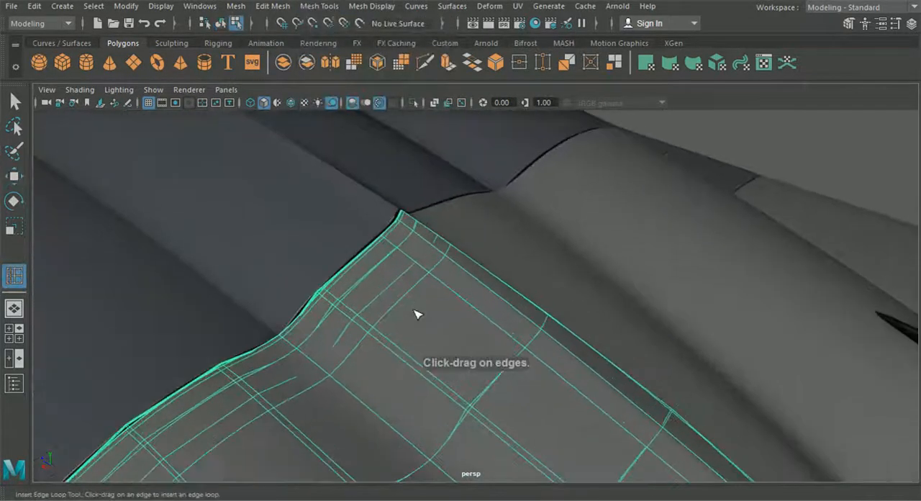
scroll(421, 316, up, 3)
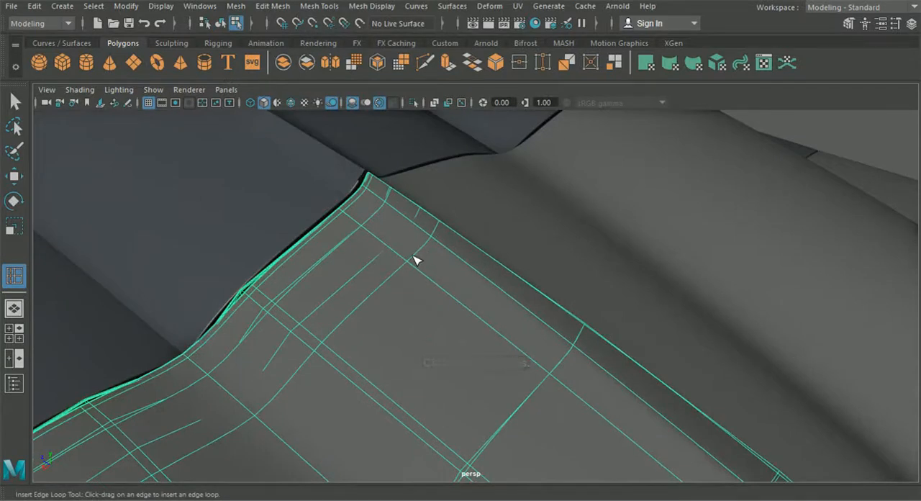
key(1)
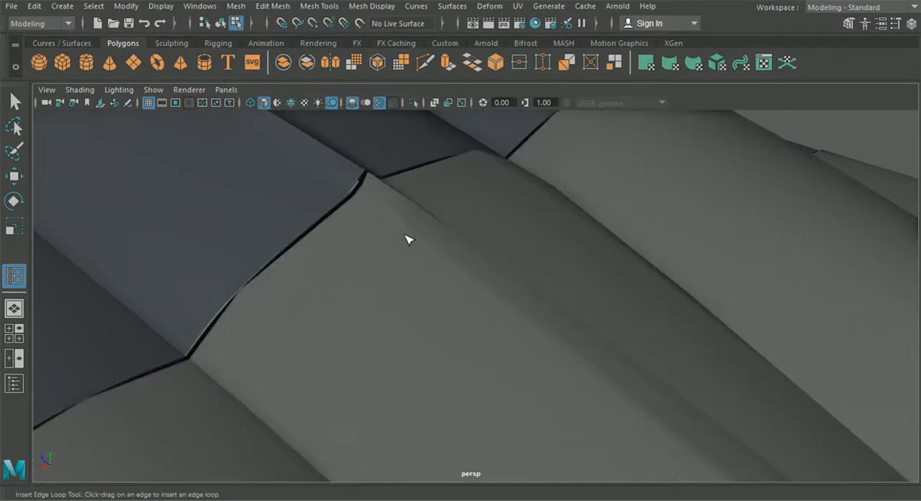
click(401, 273)
click(332, 188)
click(331, 189)
Step: Turn on wireframe on shaded and insert a supporting edge loop along the rear panel's ridge, starting near the roof corner
click(291, 103)
alt+middle_drag(367, 214, 406, 247)
scroll(394, 240, up, 2)
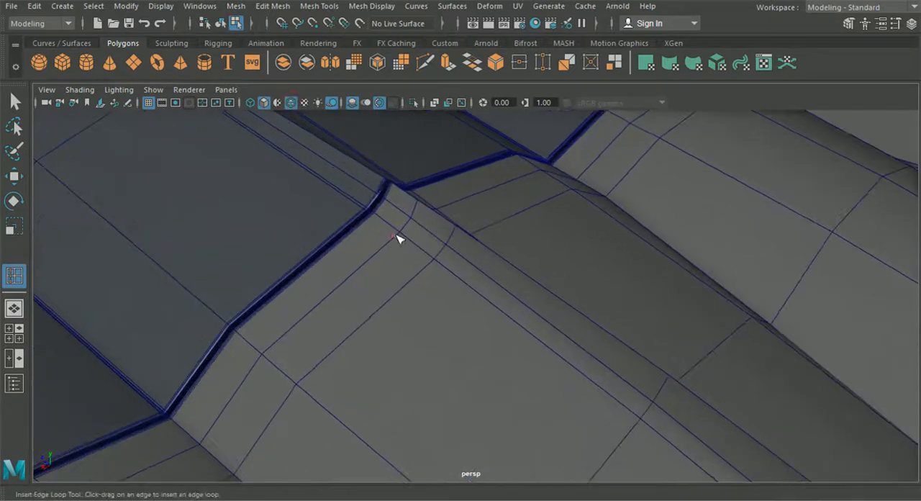
click(394, 246)
drag(403, 239, 407, 243)
Step: Examine the rear panel's edge flow along the ridges and valleys from the roof seam to the rear opening
scroll(431, 273, down, 4)
alt+middle_drag(526, 384, 417, 288)
scroll(460, 324, down, 6)
alt+middle_drag(460, 324, 345, 212)
scroll(461, 317, down, 8)
mouse_move(346, 212)
alt+mouse_down()
mouse_move(302, 208)
mouse_move(345, 208)
alt+mouse_up()
alt+middle_drag(345, 208, 569, 379)
scroll(568, 379, up, 8)
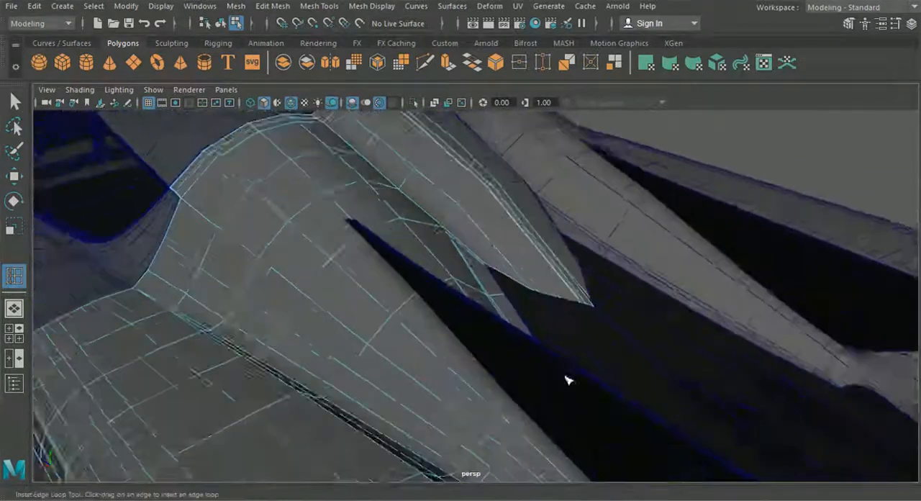
alt+drag(568, 379, 512, 354)
scroll(454, 321, up, 5)
alt+drag(454, 320, 343, 228)
alt+middle_drag(343, 228, 457, 373)
scroll(457, 373, up, 3)
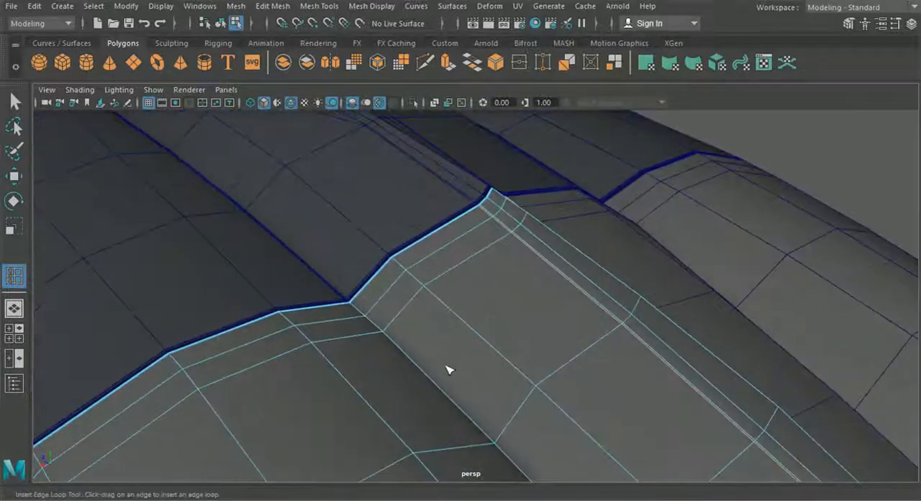
scroll(454, 372, up, 2)
scroll(367, 338, down, 6)
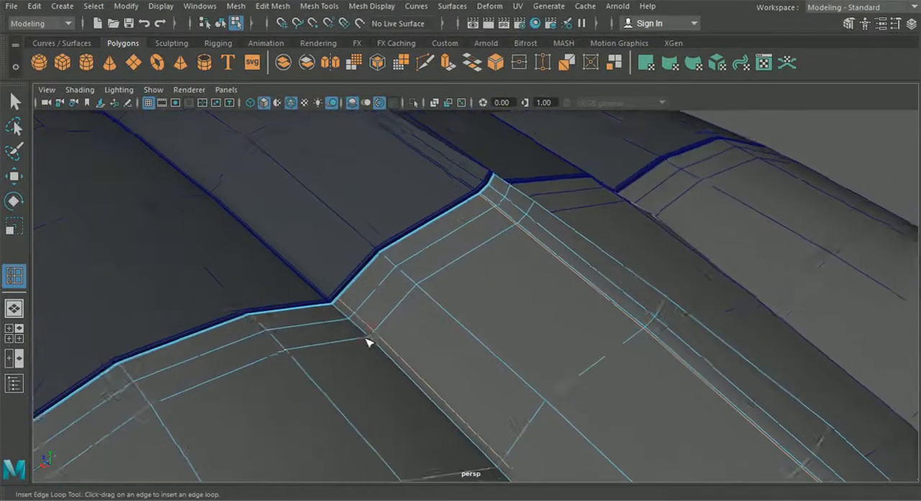
alt+drag(382, 364, 487, 313)
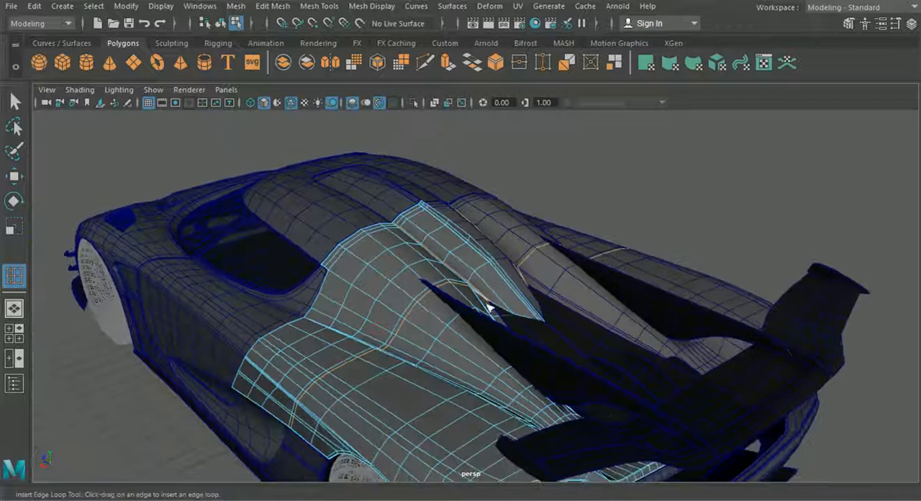
Step: Return to object selection, select the rear body panel and isolate it in the perspective view
click(220, 24)
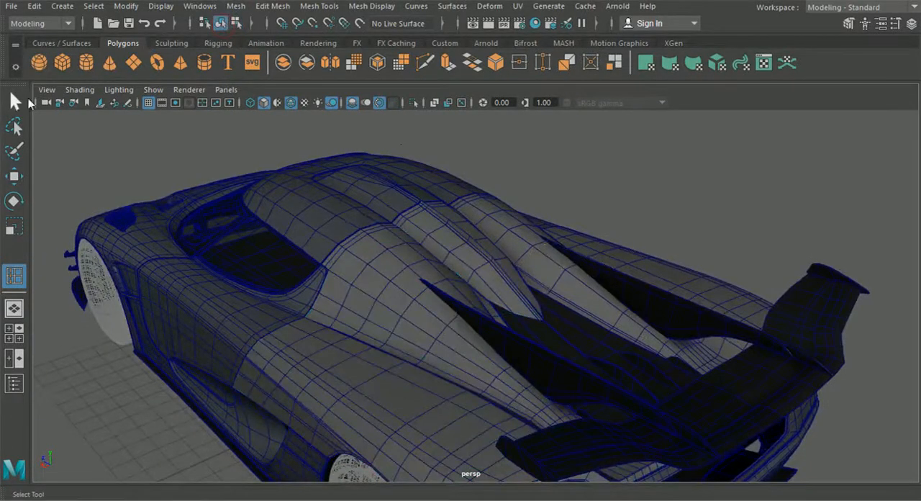
click(15, 108)
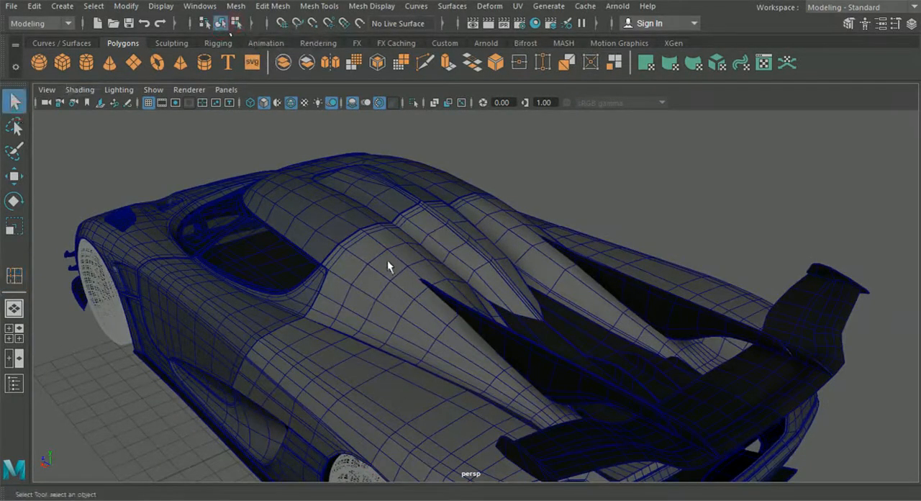
click(387, 266)
click(412, 102)
Step: Cut an edge with Multi-Cut from the middle vertex of the rear panel's narrow recess up to the ridge vertex above it
scroll(508, 296, up, 8)
alt+drag(494, 318, 469, 264)
alt+middle_drag(469, 265, 487, 317)
scroll(487, 318, up, 3)
alt+drag(496, 331, 475, 328)
scroll(474, 326, down, 3)
alt+middle_drag(480, 324, 466, 366)
alt+drag(466, 365, 328, 271)
click(425, 62)
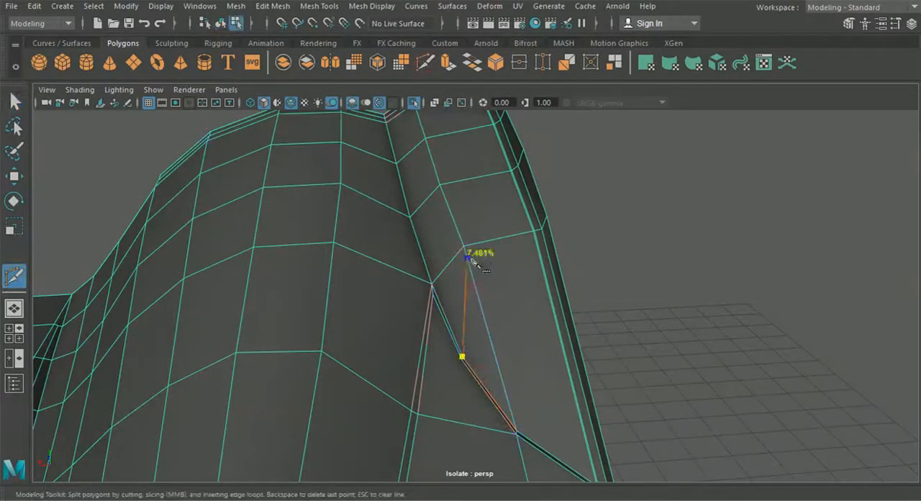
alt+middle_drag(480, 313, 495, 271)
scroll(503, 382, up, 5)
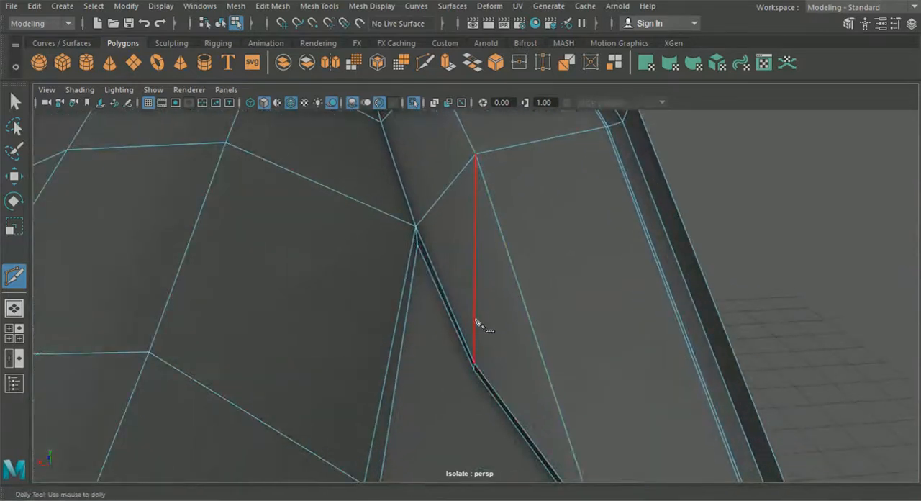
scroll(522, 398, up, 2)
Step: Cut supporting edges alongside the recess border from the new edge toward its upper and lower vertices, and leave Multi-Cut
click(473, 372)
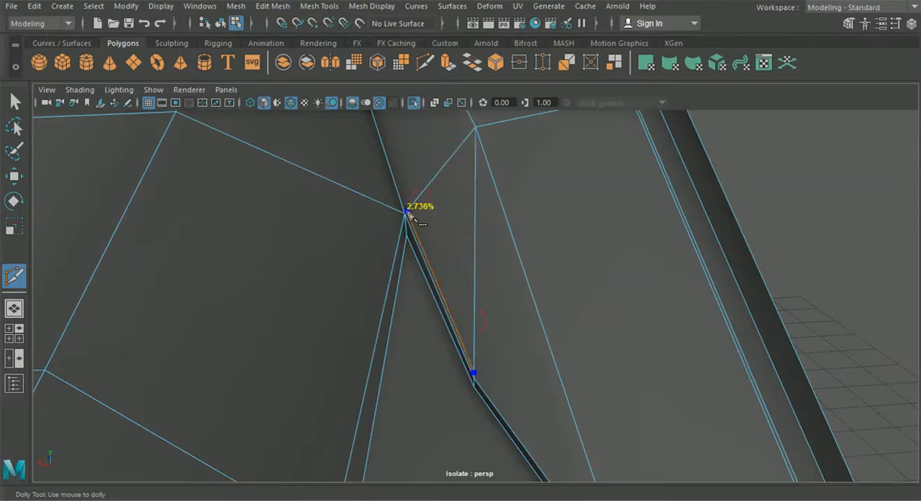
alt+middle_drag(494, 313, 463, 234)
click(477, 334)
alt+middle_drag(482, 357, 437, 255)
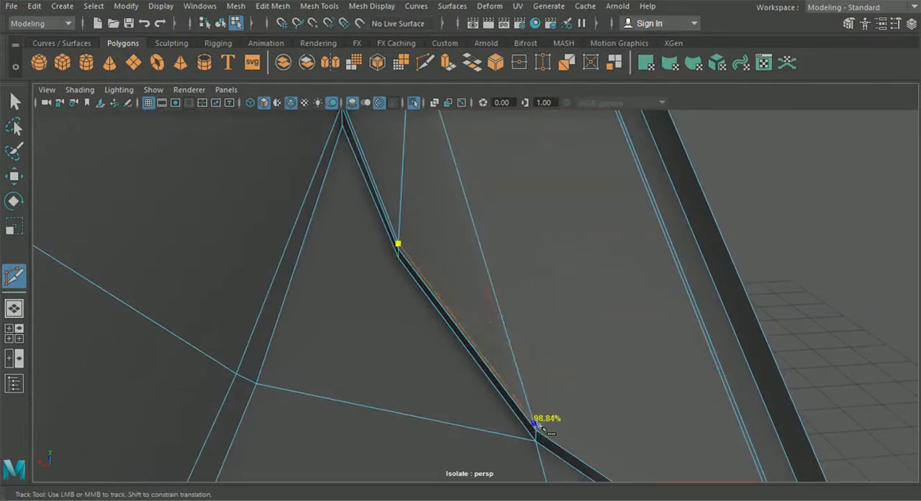
click(400, 249)
click(221, 25)
click(15, 100)
Step: Insert an edge loop close beside the rear panel's valley edge, above the narrow recess
alt+middle_drag(415, 312, 456, 438)
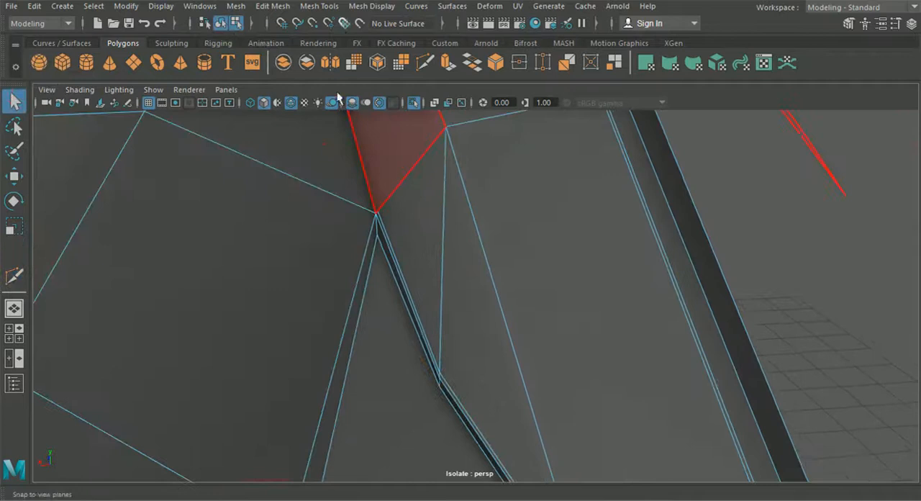
click(279, 11)
mouse_move(318, 6)
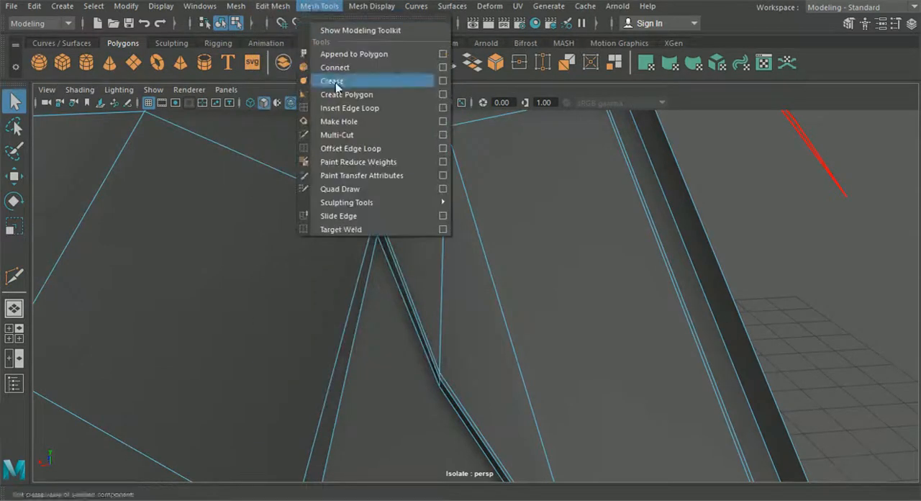
click(344, 108)
alt+middle_drag(403, 241, 431, 330)
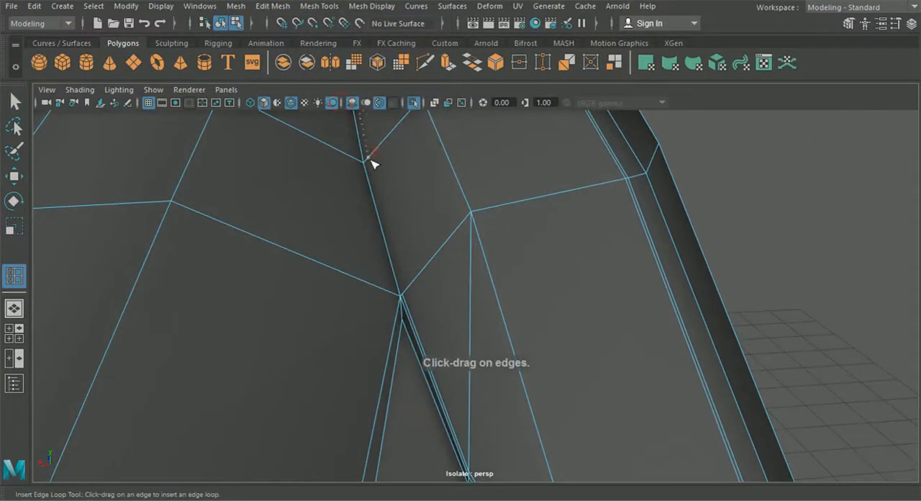
scroll(371, 166, down, 4)
alt+middle_drag(372, 173, 392, 198)
scroll(391, 334, up, 5)
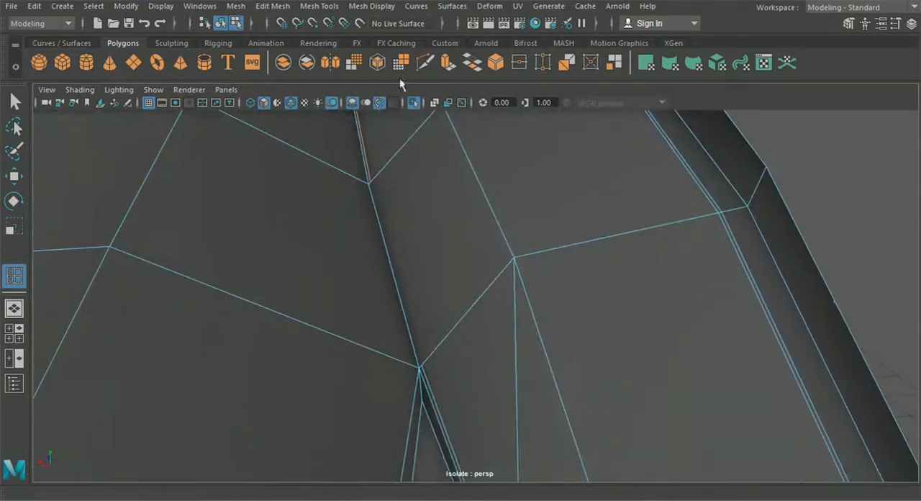
Step: Extend the new supporting edge with Multi-Cut down the valley to the recess's upper vertex, undoing the misplaced cuts
click(424, 64)
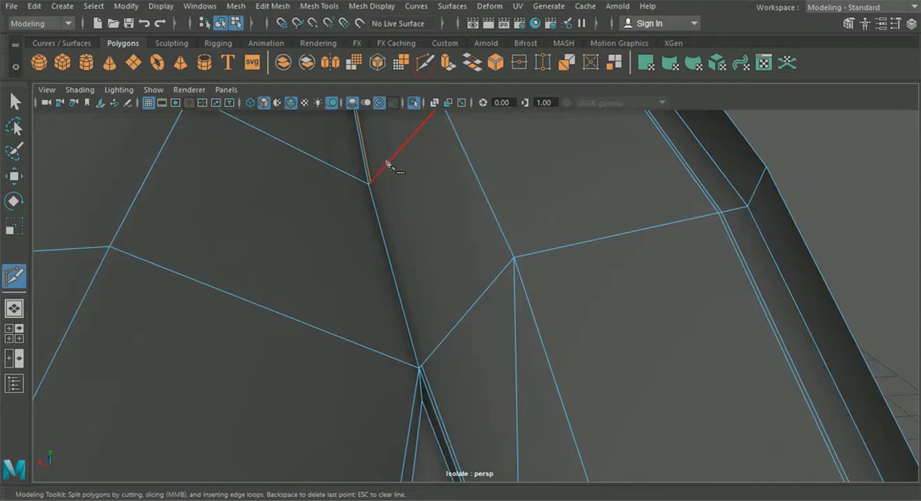
click(428, 383)
key(ctrl+z)
alt+middle_drag(480, 328, 520, 273)
alt+right_drag(495, 336, 574, 468)
key(ctrl+z)
key(ctrl+z)
key(ctrl+z)
key(ctrl+z)
mouse_move(500, 259)
alt+middle_down()
mouse_move(512, 364)
mouse_move(518, 346)
mouse_move(500, 273)
alt+middle_up()
click(490, 437)
key(ctrl+z)
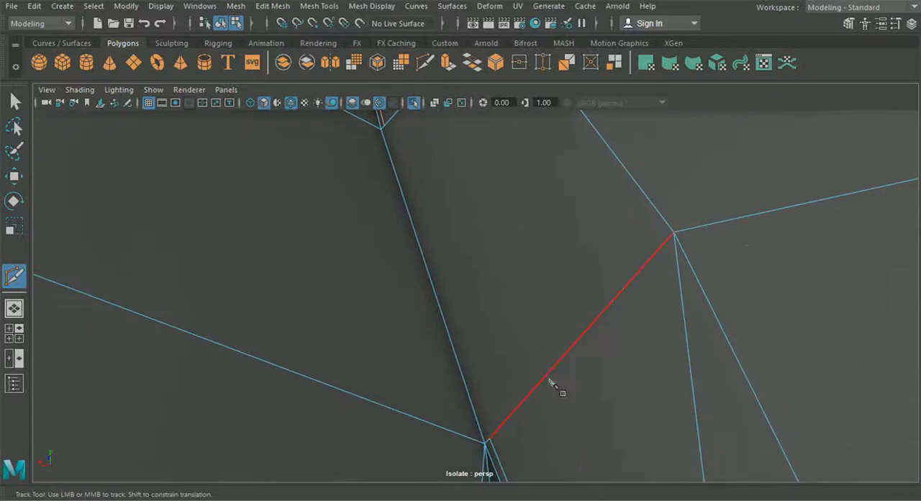
mouse_move(492, 446)
alt+middle_down()
mouse_move(350, 197)
mouse_move(425, 243)
alt+middle_up()
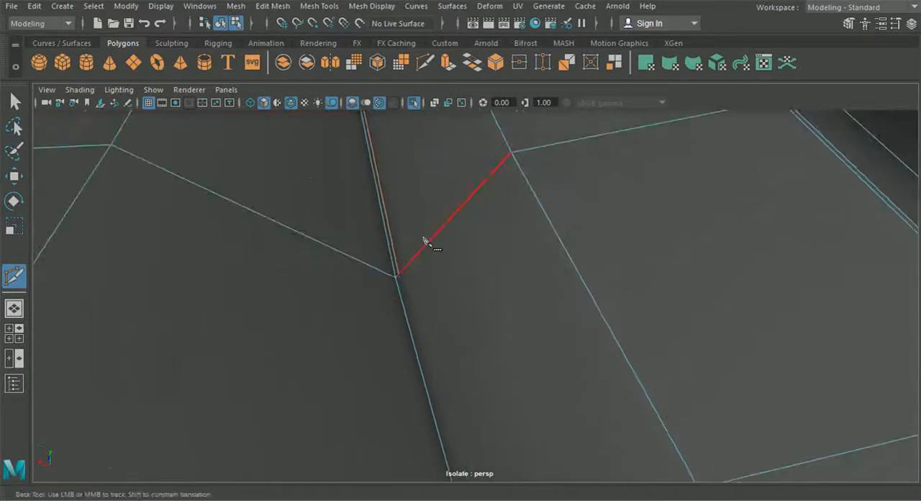
scroll(403, 288, down, 6)
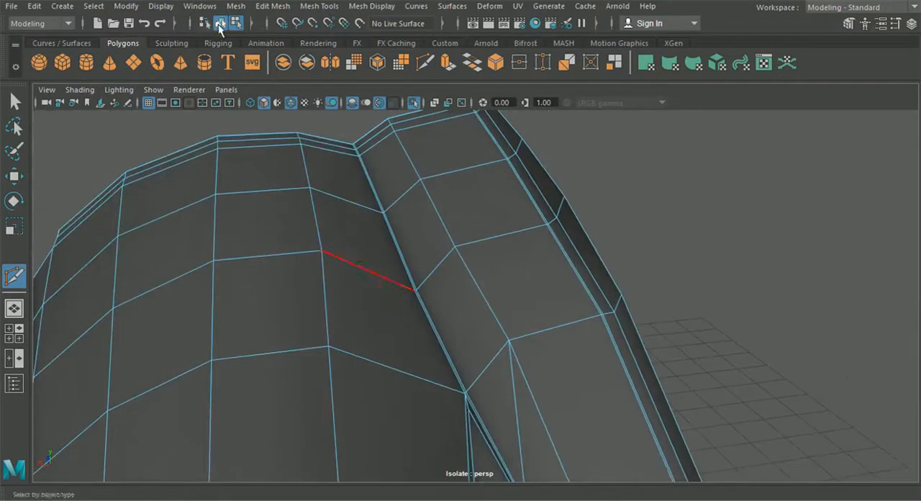
Step: Delete the edge running from the ridge vertex down to the middle vertex of the recess
click(15, 99)
scroll(350, 278, down, 5)
mouse_move(350, 277)
alt+mouse_down()
mouse_move(345, 266)
mouse_move(344, 277)
alt+mouse_up()
scroll(561, 368, up, 5)
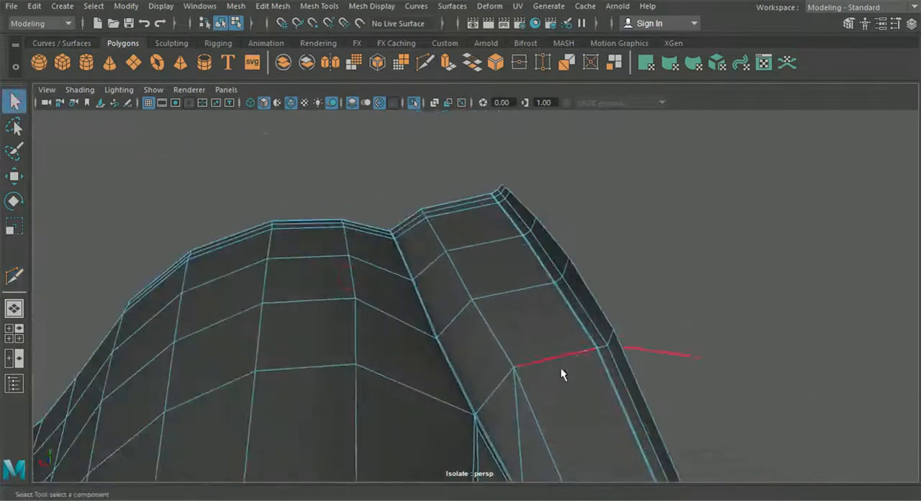
right_drag(525, 115, 527, 69)
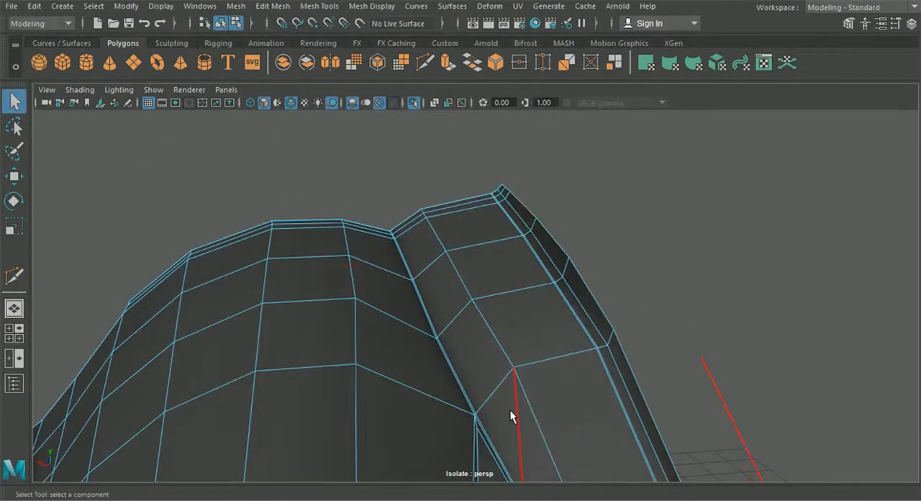
key(Delete)
alt+drag(494, 404, 489, 381)
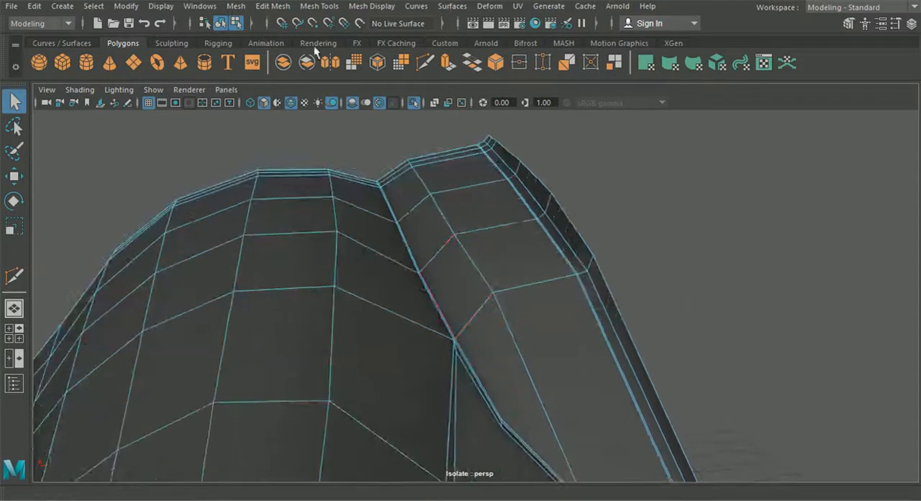
Step: Bring the rest of the car back into view without the wireframe overlay and switch the rear panel to smooth preview
click(222, 26)
click(287, 149)
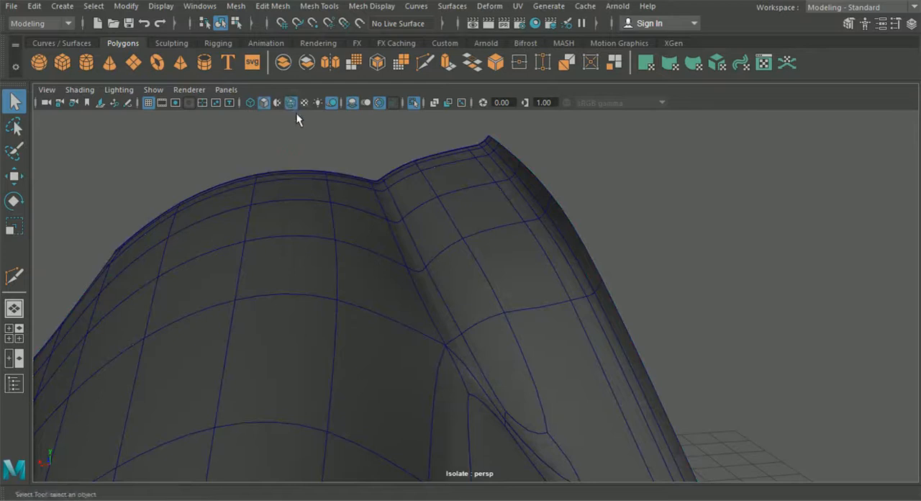
click(413, 103)
alt+drag(406, 147, 384, 156)
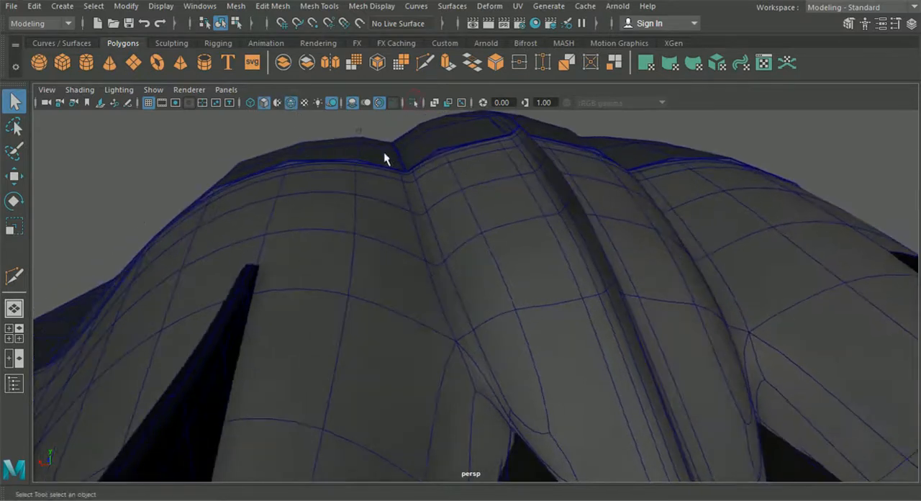
click(291, 104)
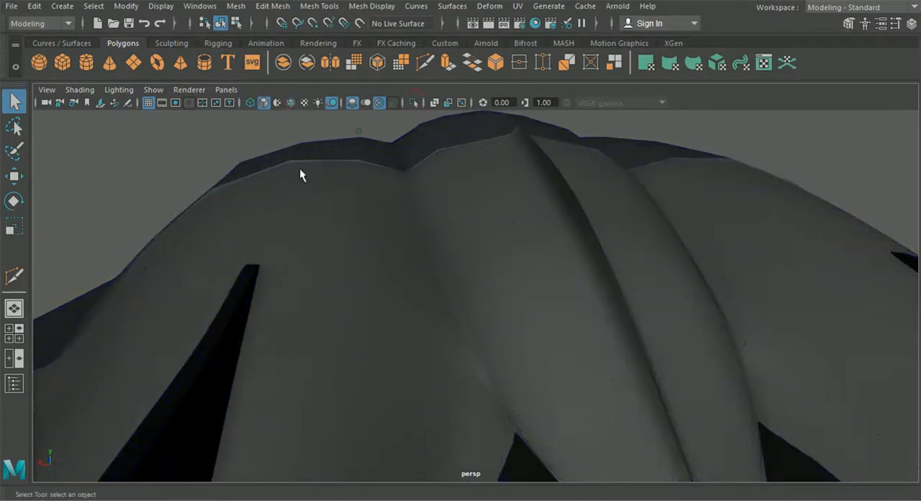
click(353, 157)
key(3)
Step: Examine the rear panel around the central ridge and recess, comparing its smoothed and unsmoothed shape with the opposite half
click(212, 123)
alt+drag(364, 251, 434, 274)
scroll(355, 275, down, 3)
click(456, 252)
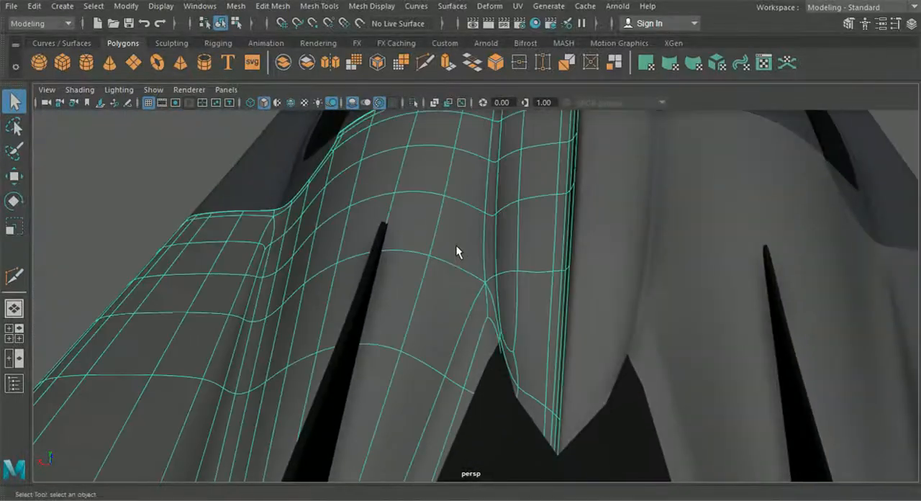
key(1)
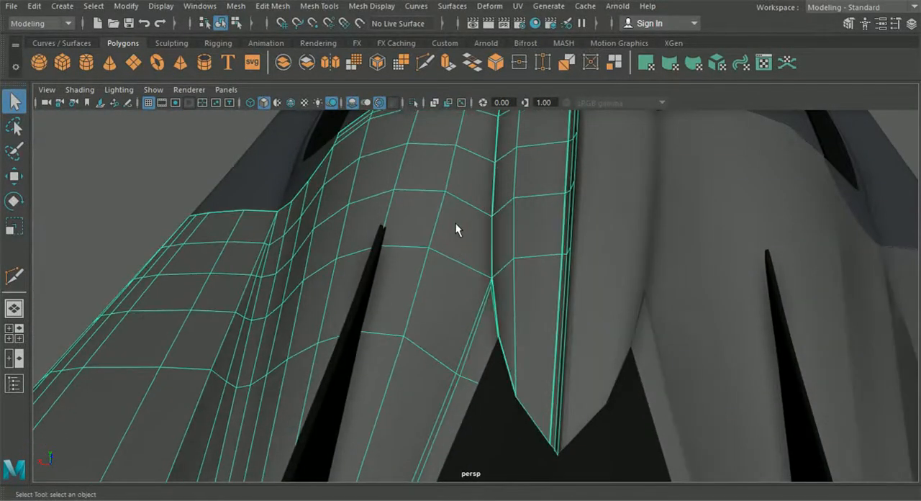
alt+drag(455, 223, 469, 277)
alt+drag(466, 275, 485, 209)
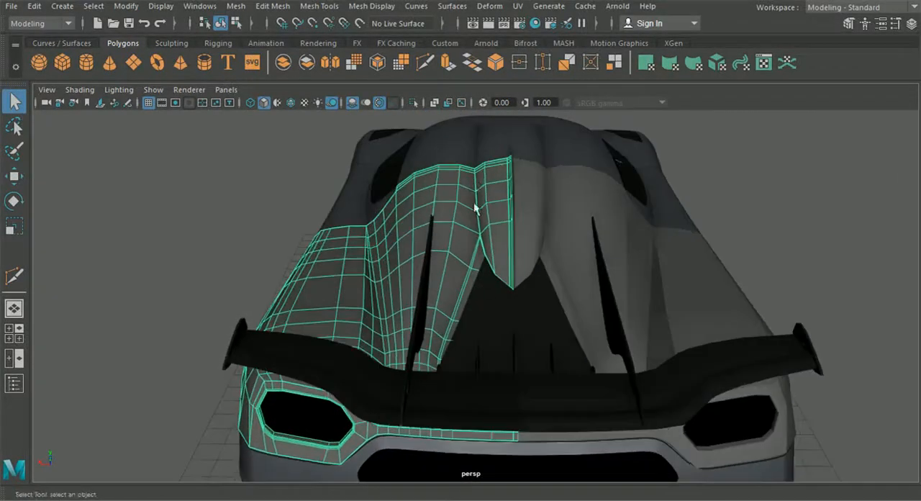
scroll(469, 303, up, 5)
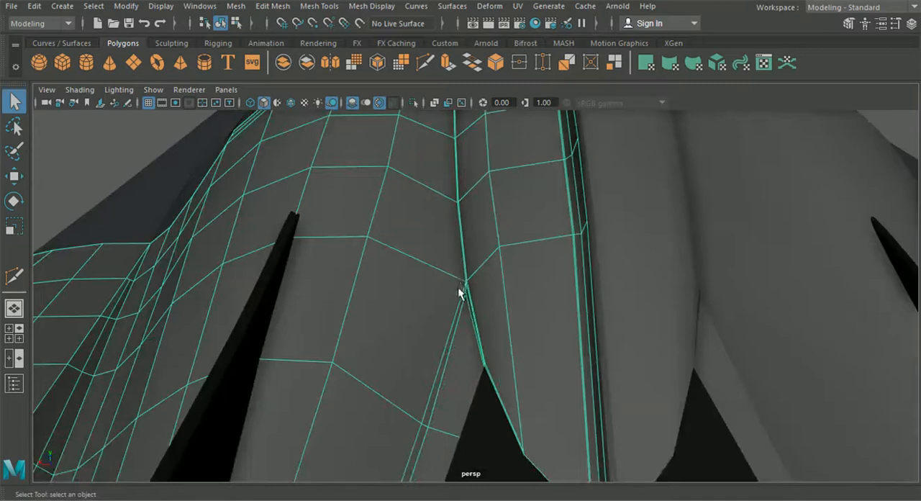
scroll(420, 425, down, 6)
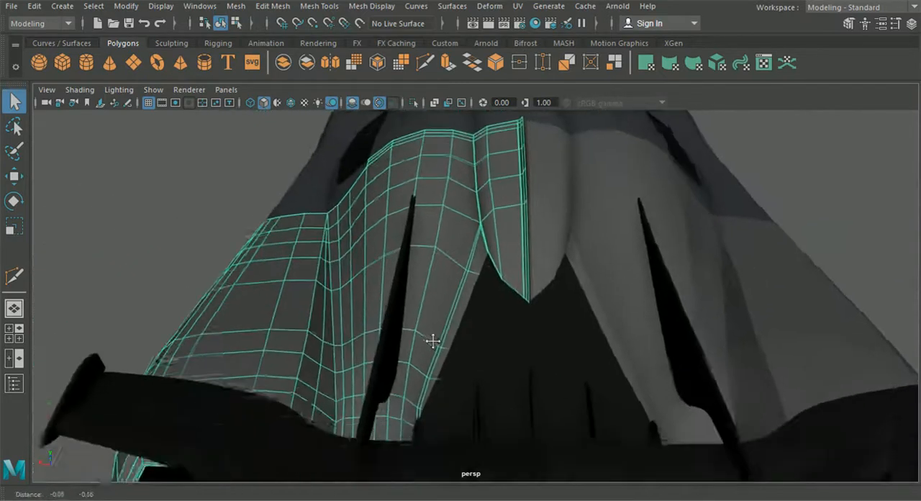
click(827, 175)
alt+drag(568, 271, 308, 285)
alt+drag(382, 342, 334, 341)
scroll(334, 340, up, 5)
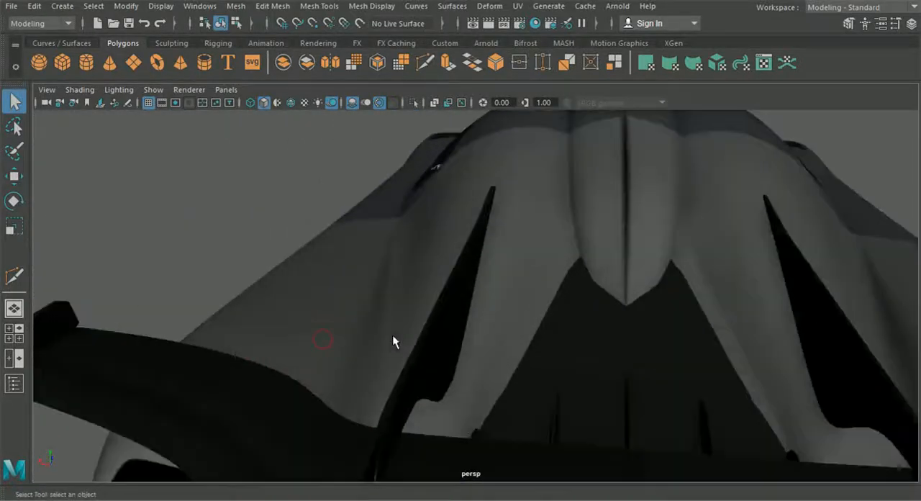
Step: Select the rear body panel and cut a supporting edge with Multi-Cut where its outer valley meets the roof seam
alt+drag(392, 341, 410, 317)
click(375, 299)
scroll(365, 259, up, 2)
alt+middle_drag(366, 259, 479, 358)
scroll(434, 360, up, 6)
alt+drag(380, 364, 334, 340)
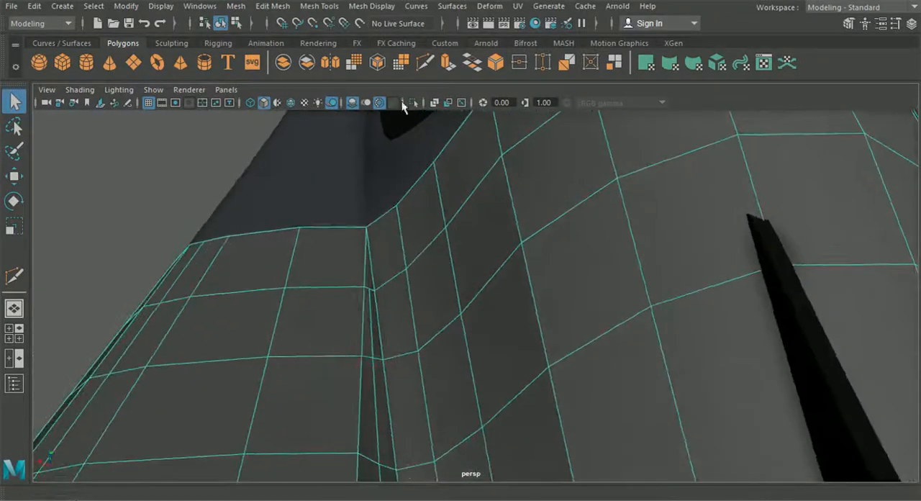
click(425, 63)
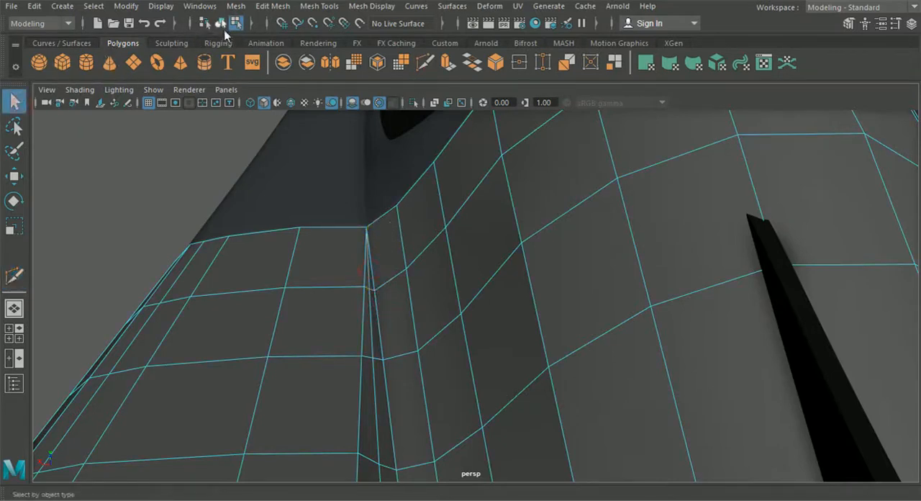
Step: Check the outer valley and its seam corner in smooth preview, and return the panel to its unsmoothed edge display
key(3)
click(140, 182)
alt+drag(172, 231, 205, 277)
alt+middle_drag(205, 277, 399, 308)
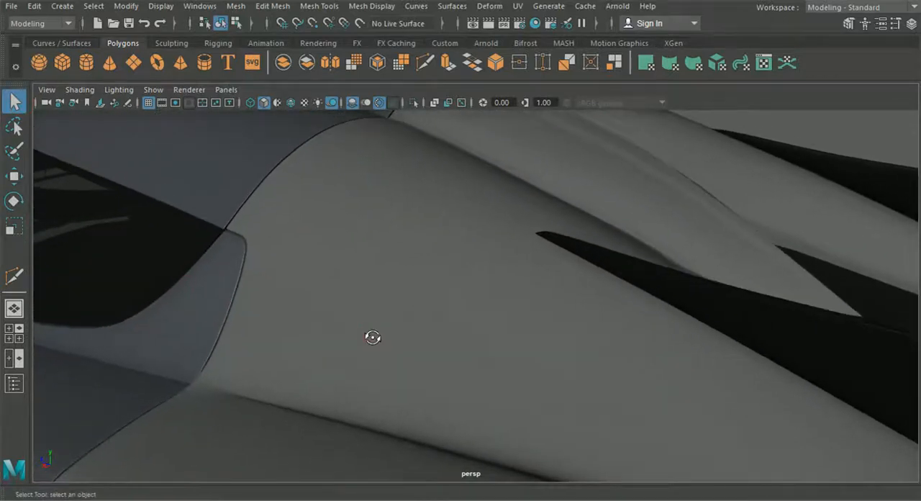
click(370, 337)
alt+drag(369, 337, 336, 405)
key(F11)
key(F10)
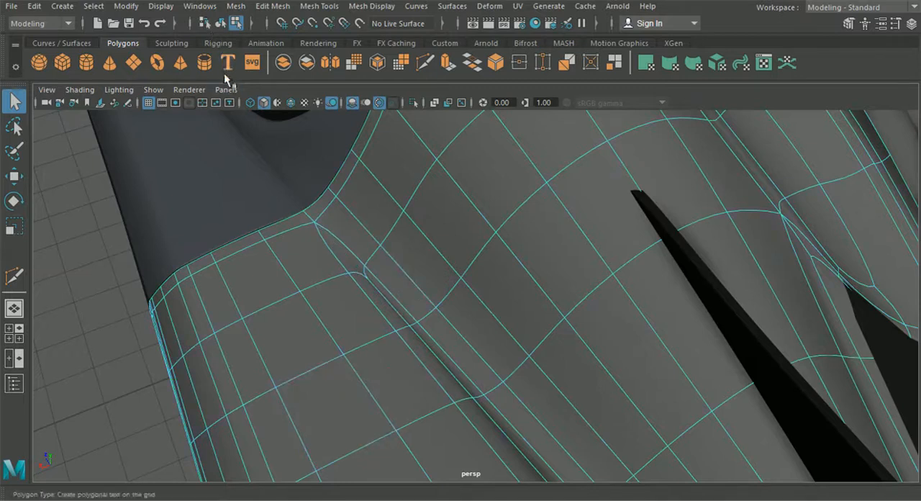
key(1)
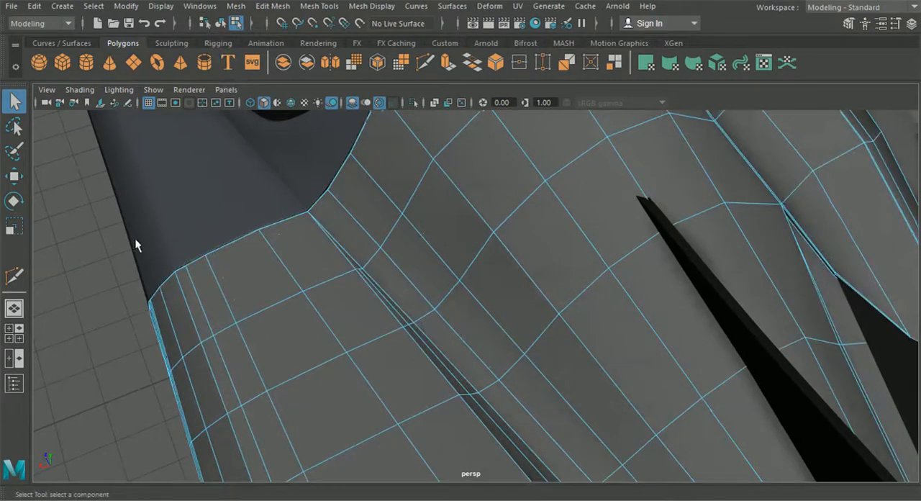
Step: Shift three neighbouring vertices along the lower outer valley slightly outward on the horizontal axis to straighten its edge line
alt+drag(243, 114, 311, 266)
right_drag(323, 189, 293, 99)
alt+drag(299, 137, 305, 162)
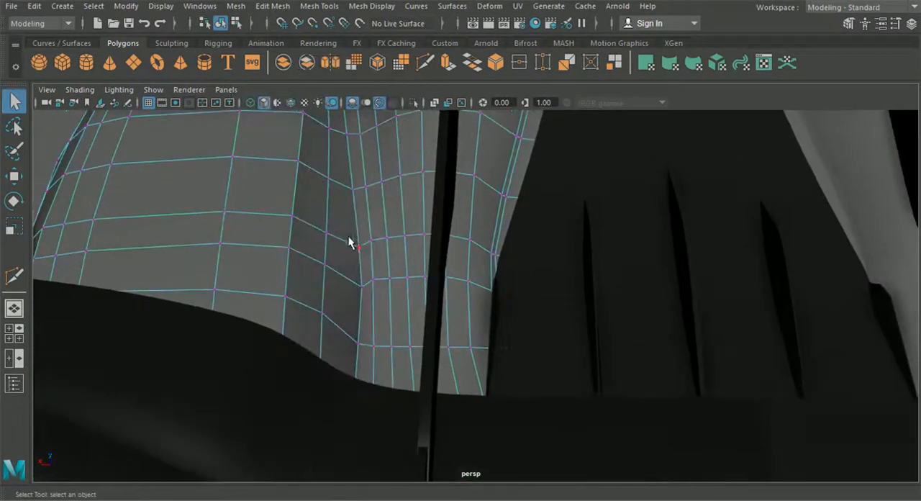
click(19, 181)
drag(312, 248, 308, 249)
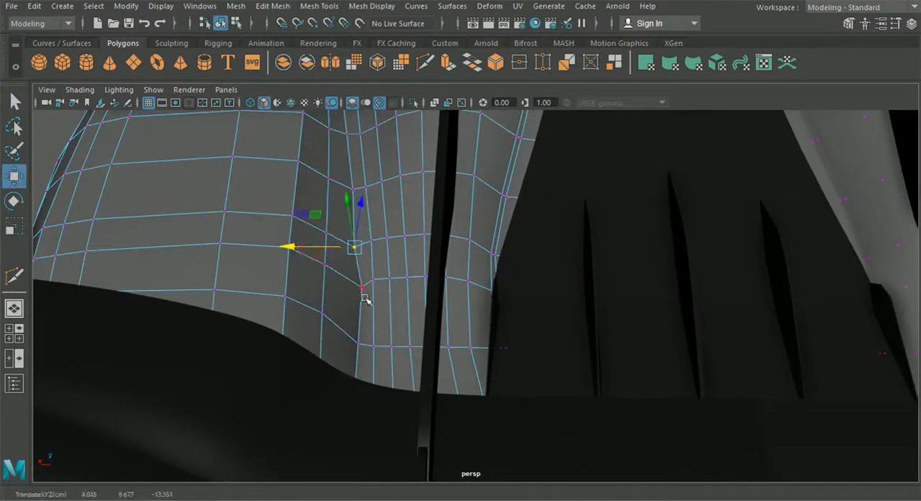
drag(325, 289, 321, 286)
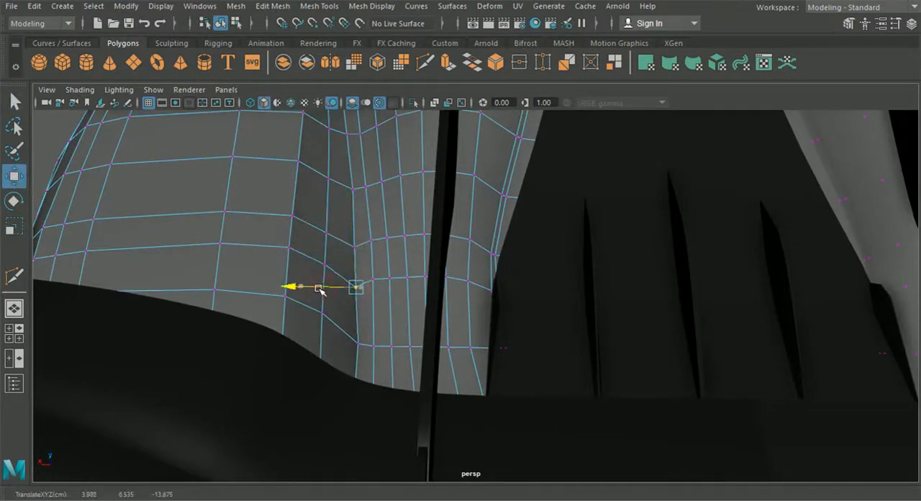
click(351, 188)
drag(329, 192, 324, 190)
Step: Add a supporting edge beside the valley border above the rear bumper strip, using Insert Edge Loop and Multi-Cut
alt+drag(338, 273, 329, 302)
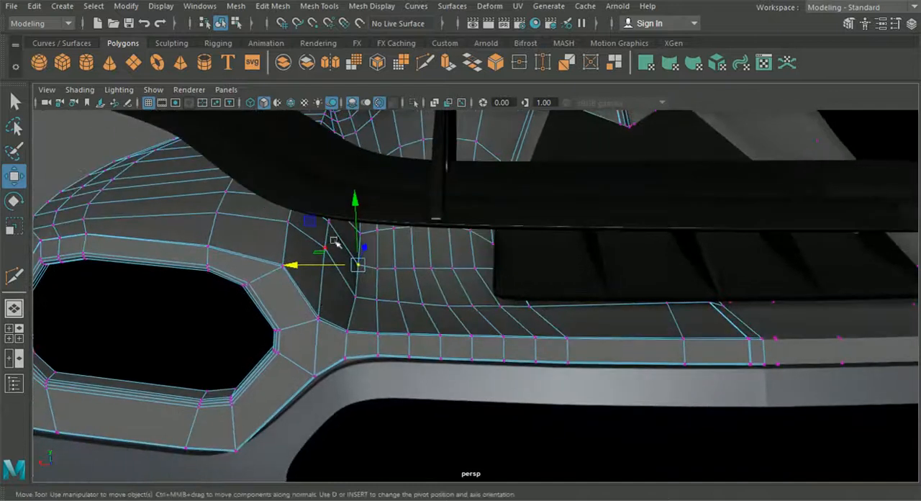
click(428, 63)
scroll(417, 283, up, 4)
alt+middle_drag(326, 189, 339, 203)
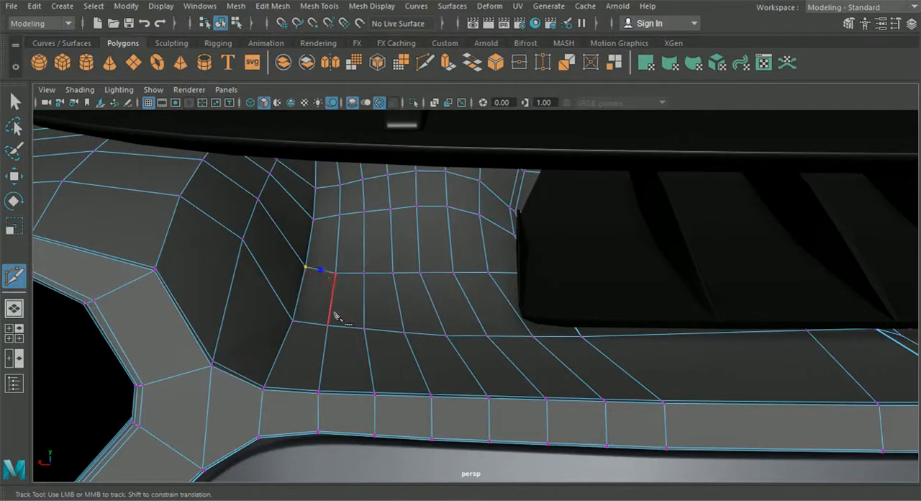
click(316, 6)
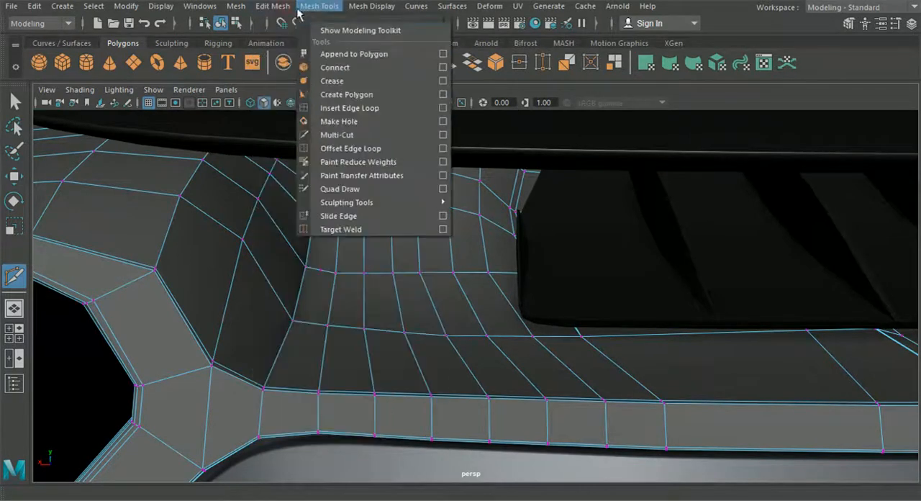
click(338, 108)
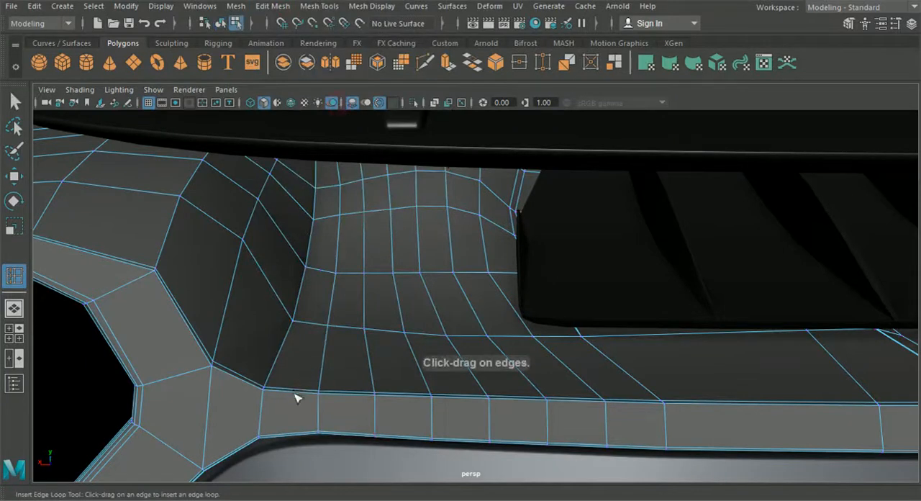
alt+drag(276, 124, 274, 327)
click(425, 70)
alt+drag(324, 173, 371, 332)
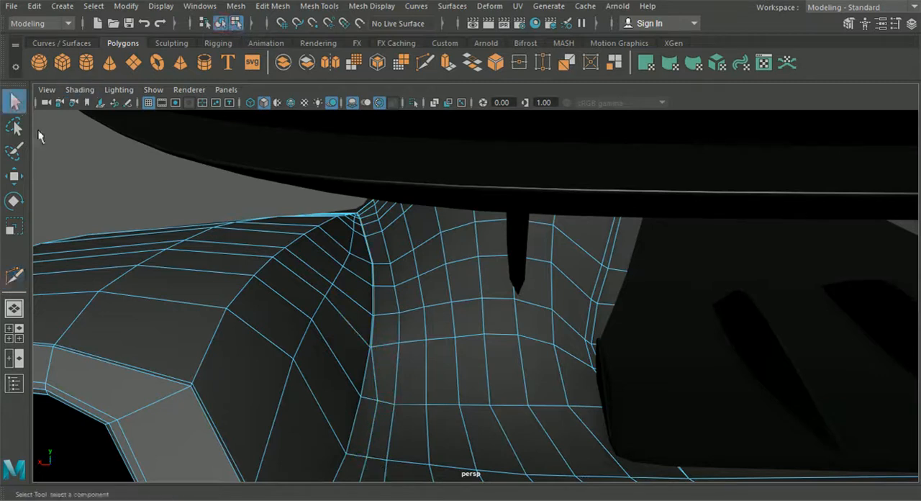
Step: Switch the rear panel to smooth preview and view the whole car from the side
key(3)
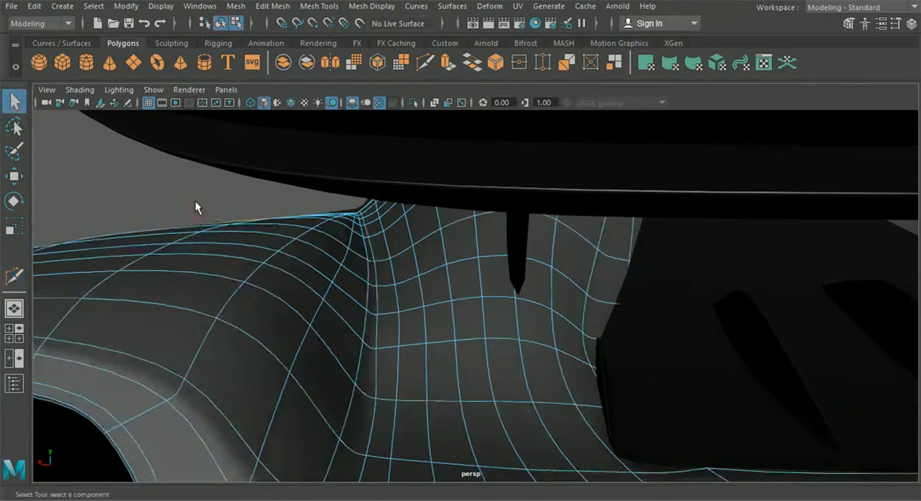
alt+drag(153, 188, 536, 341)
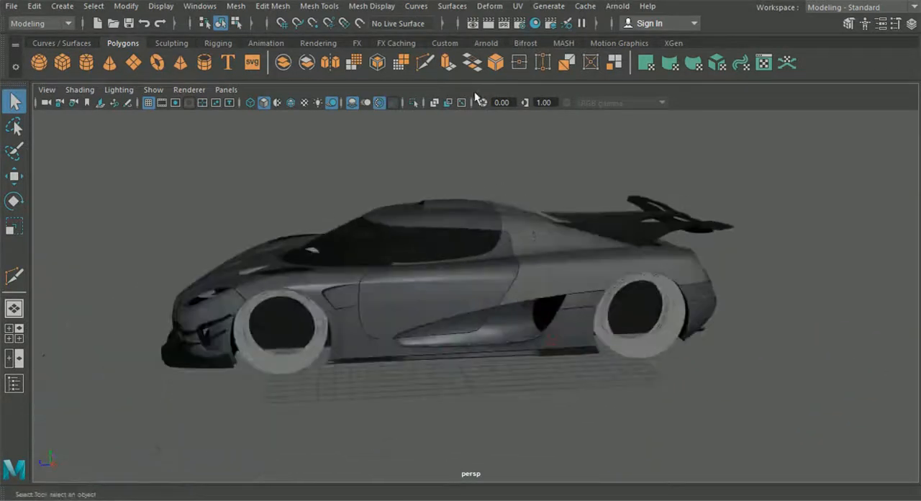
Step: Examine the smoothed rear panel and the surrounding bodywork from the side, front and rear of the car
alt+drag(543, 278, 542, 274)
click(542, 275)
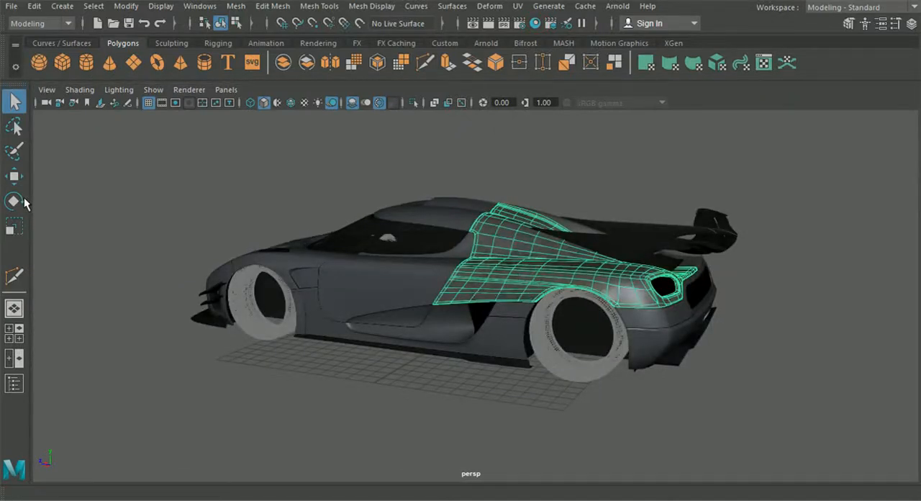
click(636, 394)
alt+drag(635, 394, 727, 432)
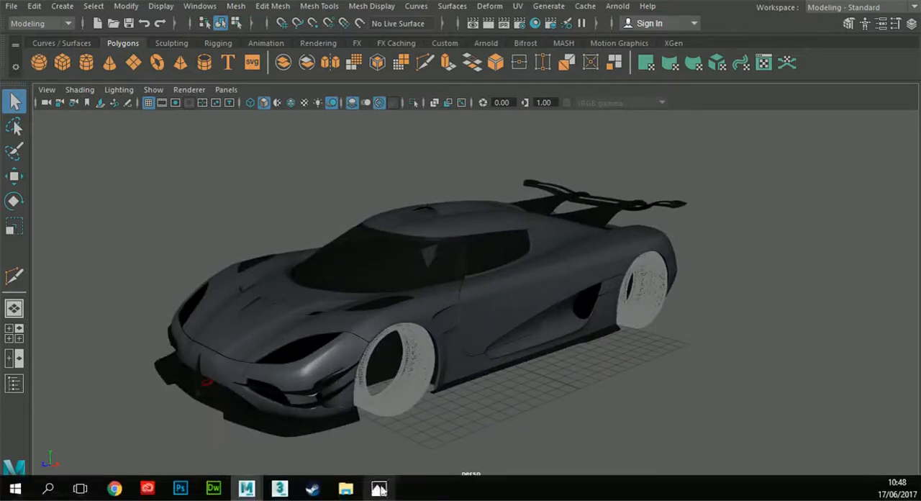
mouse_move(380, 489)
mouse_move(522, 372)
alt+middle_down()
mouse_move(522, 362)
mouse_move(527, 369)
alt+middle_up()
alt+drag(522, 362, 358, 316)
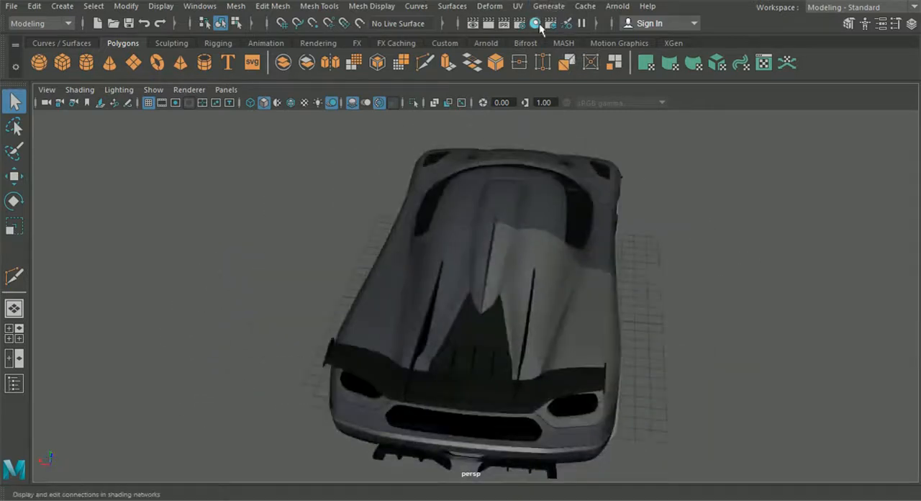
click(552, 252)
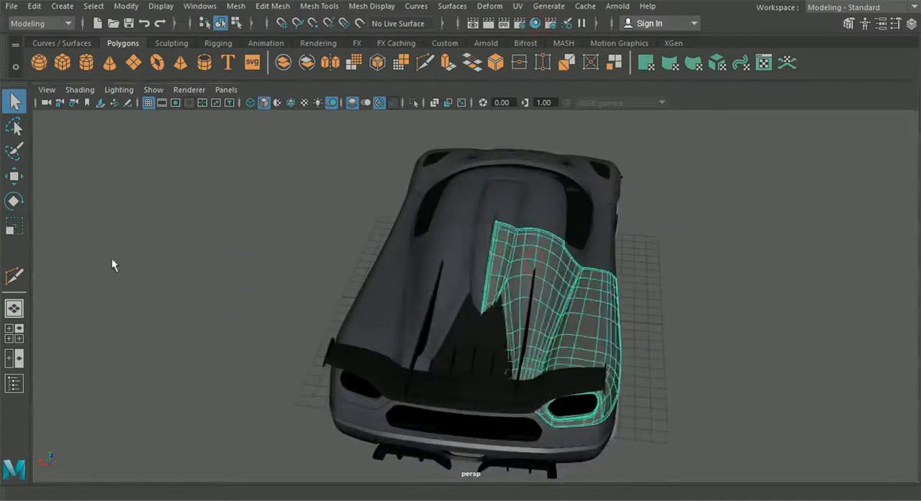
alt+drag(703, 240, 499, 314)
alt+middle_drag(500, 314, 399, 251)
scroll(400, 251, up, 3)
scroll(517, 284, down, 1)
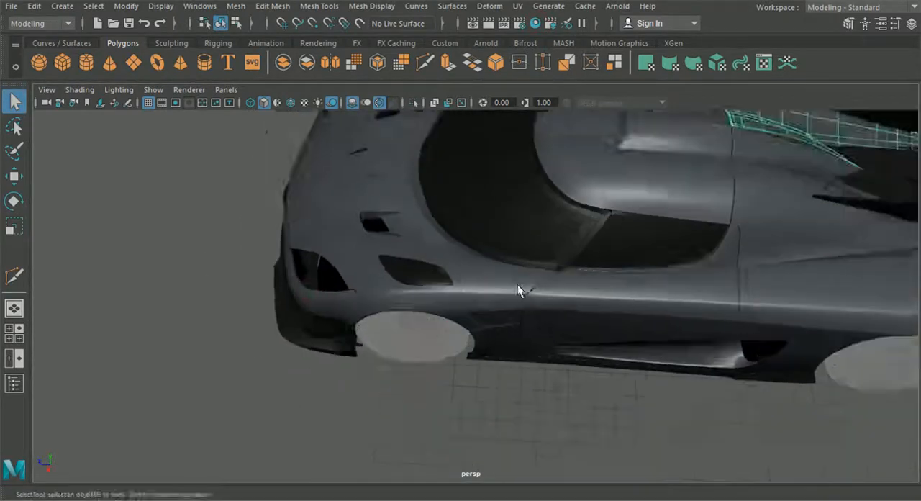
Step: Inspect the smoothed side intake, rear fender and rear bumper closely from several angles
alt+middle_drag(791, 273, 512, 264)
alt+drag(555, 299, 538, 273)
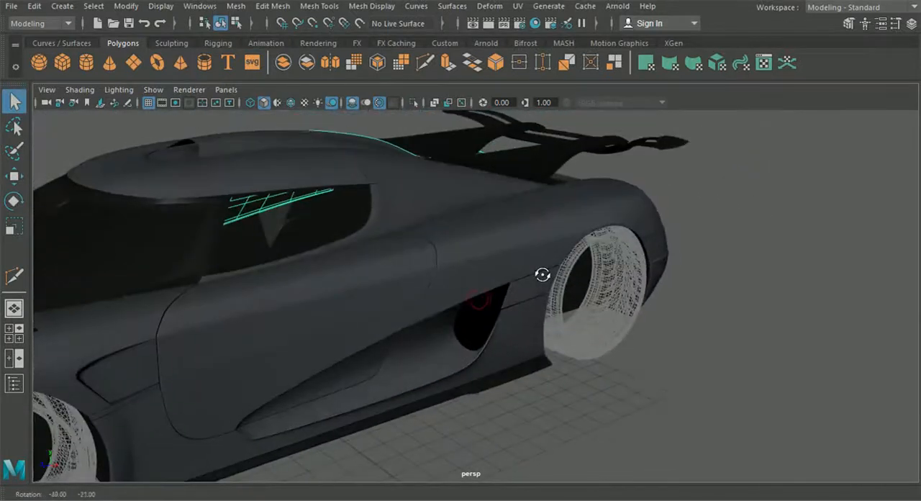
alt+middle_drag(538, 273, 630, 260)
scroll(630, 259, down, 5)
alt+drag(631, 259, 492, 352)
click(439, 404)
alt+drag(416, 334, 334, 325)
alt+drag(654, 286, 701, 319)
alt+drag(395, 314, 549, 310)
alt+drag(509, 434, 682, 243)
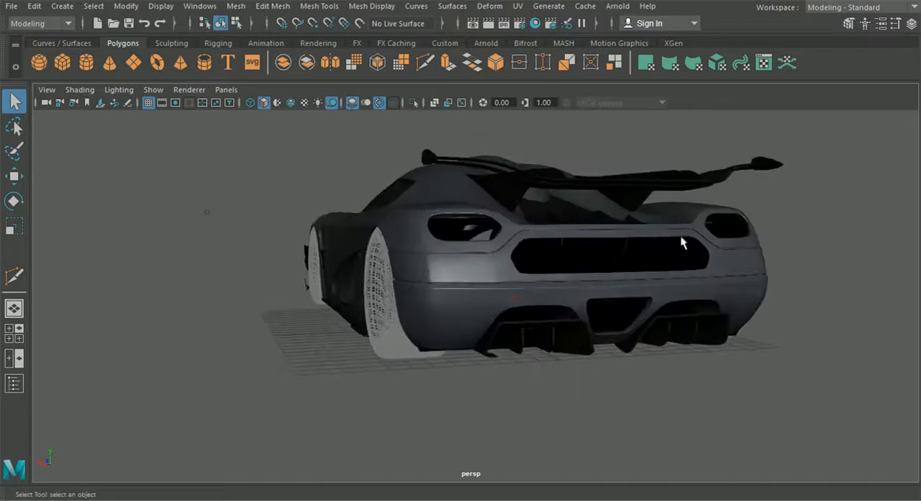
alt+drag(522, 300, 655, 308)
scroll(432, 386, down, 5)
scroll(454, 336, up, 4)
alt+drag(450, 287, 432, 274)
scroll(450, 318, up, 5)
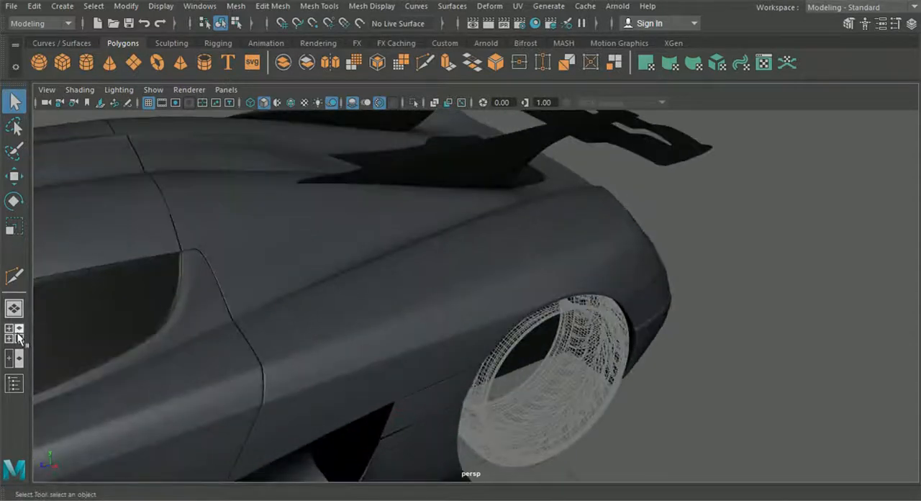
Step: Isolate the rear body panel in the top view so it lies over the blueprint's slatted vent
click(17, 334)
key(space)
scroll(371, 232, down, 4)
alt+middle_drag(372, 232, 376, 325)
scroll(435, 295, up, 3)
click(439, 284)
scroll(440, 286, down, 5)
shift+drag(636, 261, 710, 345)
click(413, 102)
scroll(534, 299, up, 3)
scroll(529, 306, down, 1)
alt+middle_drag(483, 468, 460, 461)
scroll(324, 200, up, 3)
alt+middle_drag(324, 199, 324, 266)
Step: Position a new polygon plane beside the rear vent, using the top and side views to raise it to panel height
click(20, 176)
scroll(241, 316, down, 4)
alt+middle_drag(241, 315, 249, 188)
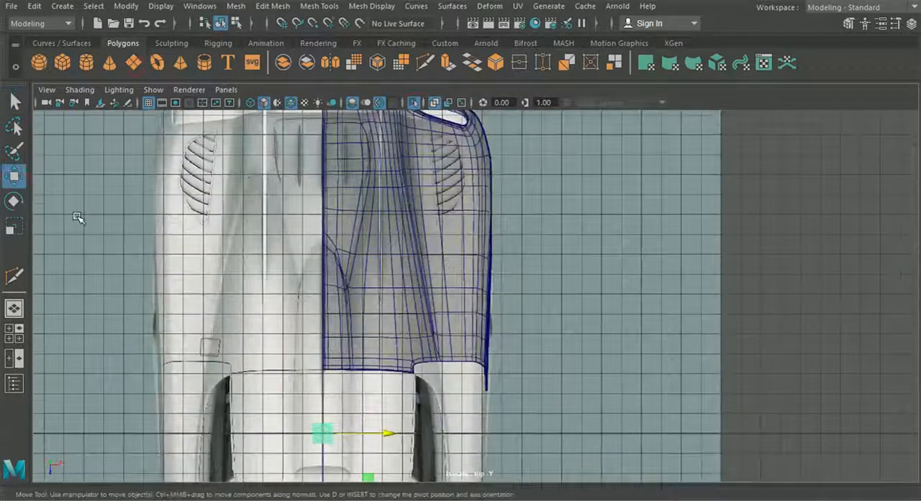
click(15, 334)
key(space)
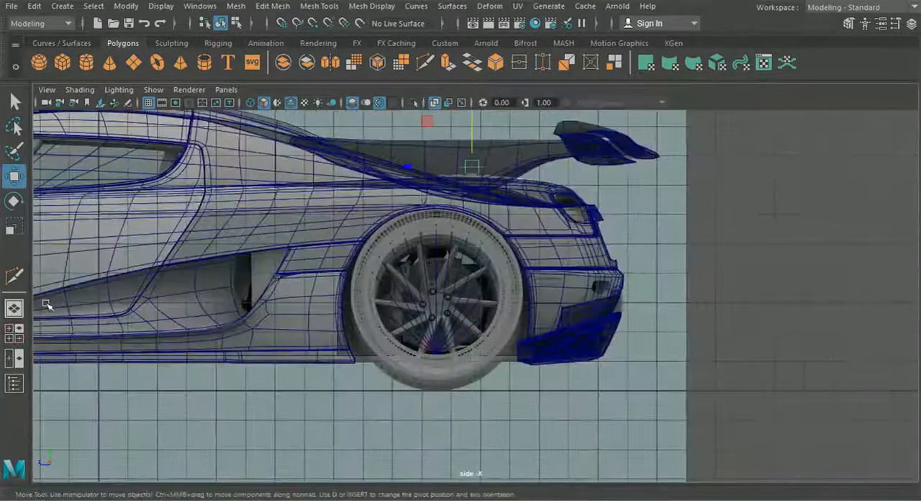
click(14, 333)
key(space)
scroll(407, 260, up, 4)
Step: Reduce the new plane's subdivisions so that it consists of a single face
click(912, 24)
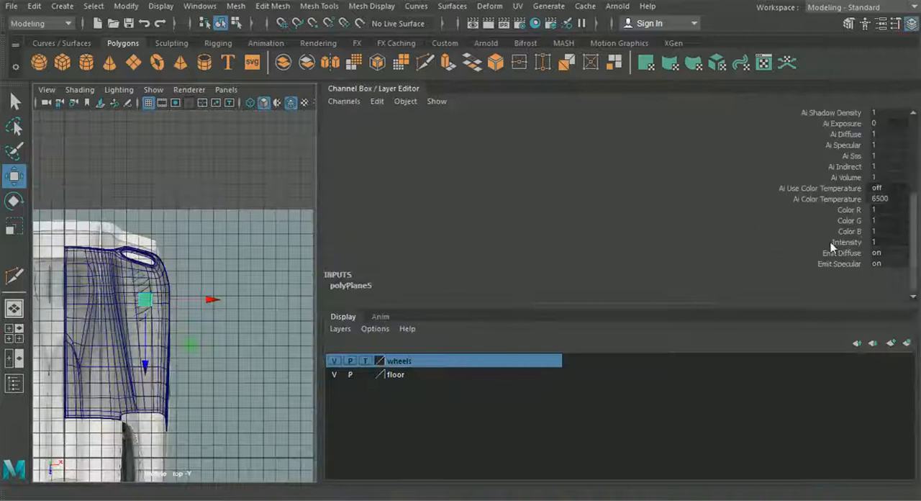
scroll(878, 277, down, 3)
click(881, 265)
click(912, 25)
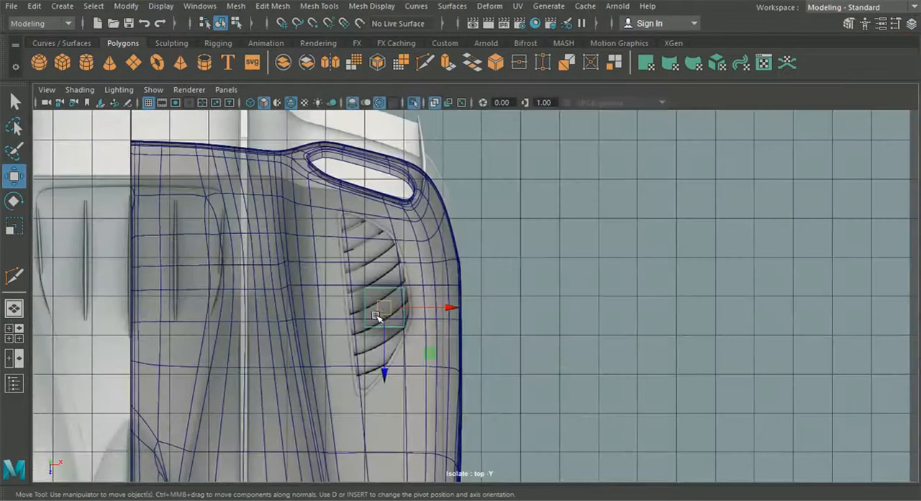
Step: Move the plane to the vent's pointed front end and shape it into a narrow strip between the outlines of the inner side
scroll(376, 317, up, 5)
drag(368, 295, 319, 422)
alt+middle_drag(314, 414, 369, 319)
scroll(316, 302, up, 3)
right_drag(324, 324, 273, 324)
click(265, 279)
drag(265, 280, 304, 290)
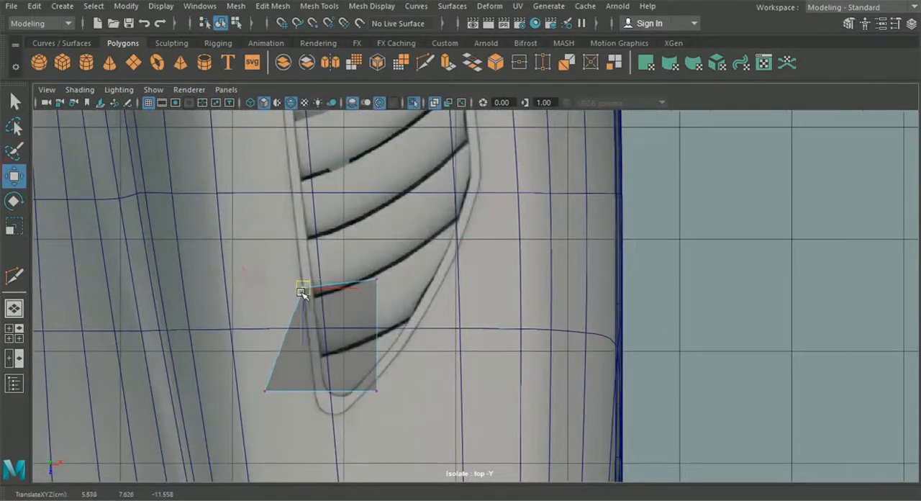
click(376, 280)
drag(376, 281, 318, 289)
alt+middle_drag(334, 342, 454, 329)
scroll(454, 329, up, 5)
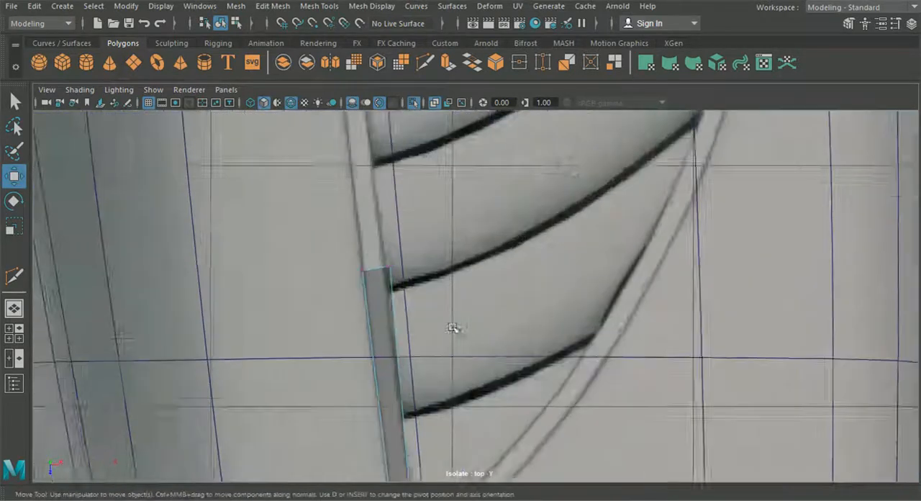
Step: Fine-tune the strip's end vertices so they sit on the vent frame outline
click(371, 264)
drag(371, 264, 356, 257)
scroll(409, 381, down, 6)
alt+middle_drag(410, 386, 407, 356)
scroll(423, 237, up, 2)
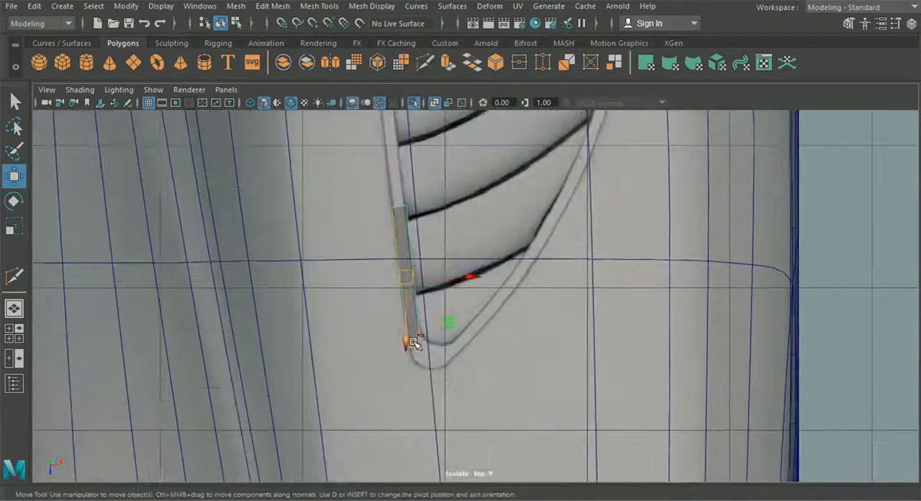
Step: Extrude the strip's front edge several times around the vent's pointed front tip
click(416, 344)
key(ctrl+e)
scroll(425, 309, up, 2)
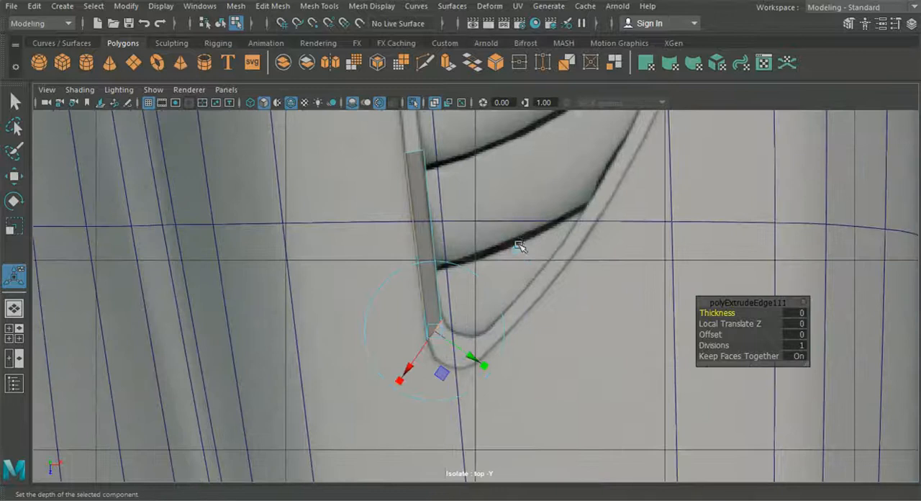
key(ctrl+e)
drag(467, 351, 495, 338)
right_drag(439, 309, 372, 99)
Step: Move the vertices around the vent's front tip onto the inner and outer frame outlines to round the corner
scroll(425, 339, up, 5)
key(w)
click(417, 352)
drag(418, 352, 415, 336)
click(466, 357)
drag(466, 356, 453, 347)
click(529, 324)
drag(529, 324, 504, 322)
click(500, 367)
drag(500, 367, 535, 356)
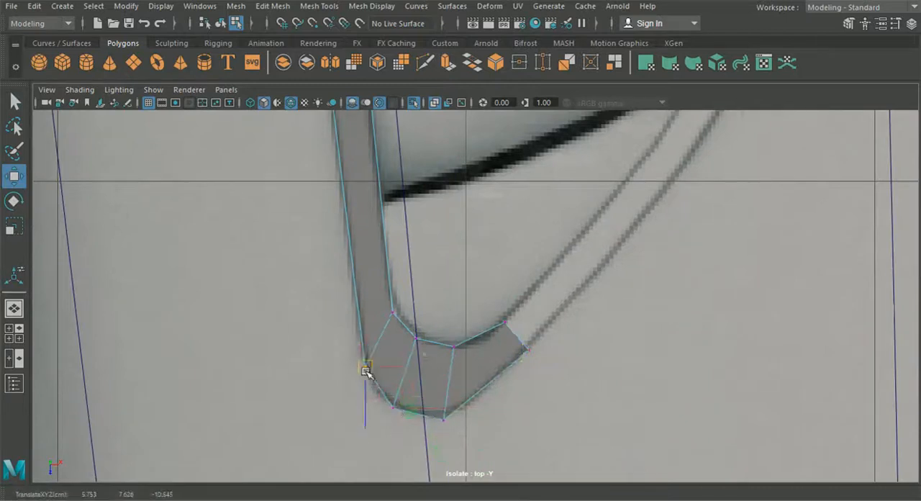
drag(445, 426, 452, 425)
click(529, 350)
drag(529, 351, 504, 371)
Step: Extrude the strip's open end repeatedly along the outer side of the vent up to its rear bend
right_drag(469, 374, 467, 66)
click(495, 353)
key(ctrl+e)
scroll(543, 371, down, 8)
drag(443, 374, 488, 321)
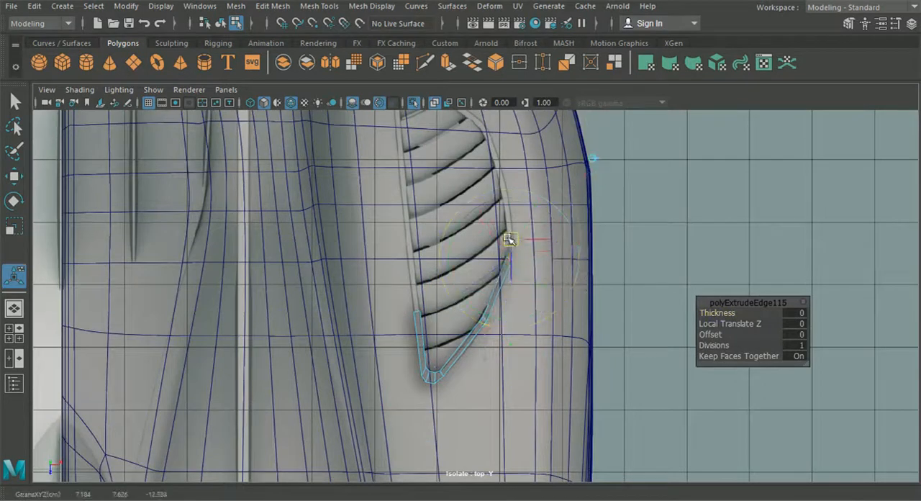
click(589, 163)
drag(510, 239, 502, 180)
alt+middle_drag(503, 180, 499, 333)
scroll(499, 333, up, 5)
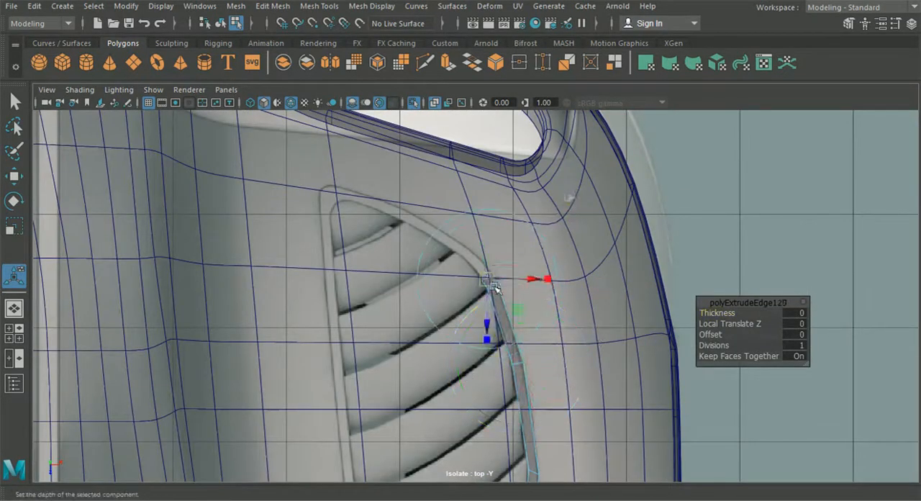
Step: Extrude the frame strip along the vent's slanted rear side to the inner rear corner
scroll(486, 266, up, 2)
key(ctrl+e)
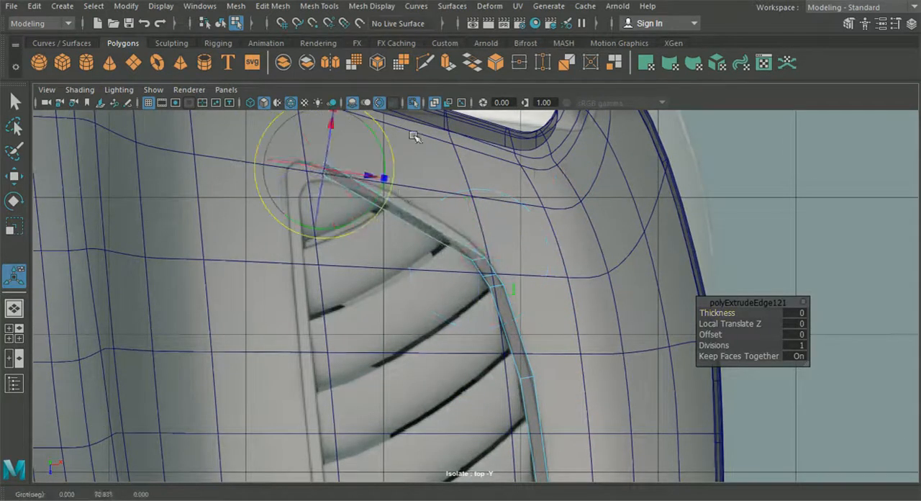
alt+middle_drag(407, 130, 460, 216)
click(462, 175)
drag(385, 256, 368, 257)
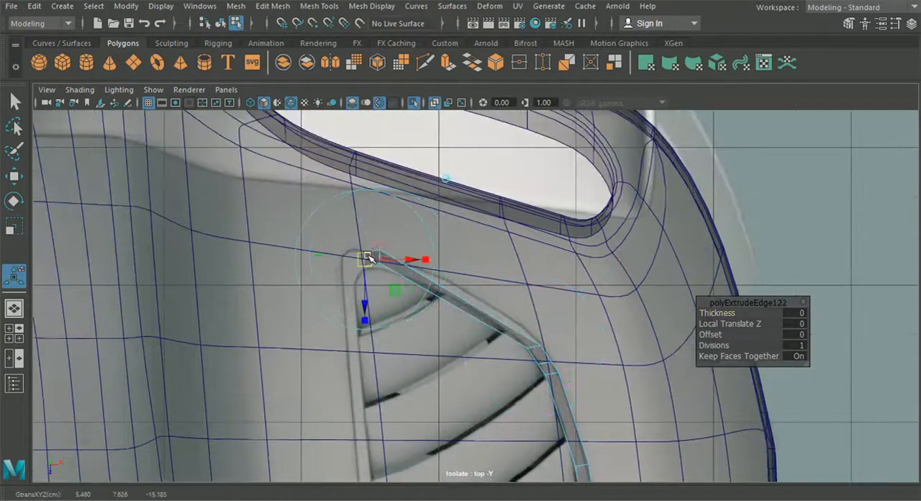
Step: Extrude the strip around the inner rear corner and along the vent's inner side towards the starting segment
key(ctrl+e)
alt+middle_drag(312, 324, 312, 286)
click(426, 170)
scroll(417, 264, down, 5)
drag(410, 248, 425, 394)
alt+middle_drag(425, 394, 409, 269)
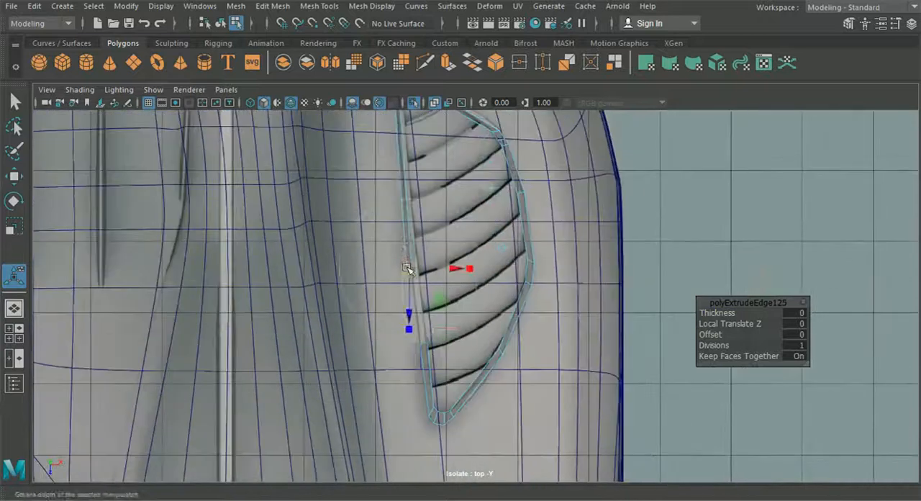
drag(409, 269, 419, 331)
scroll(345, 359, up, 8)
Step: Snap the strip's end vertices onto the starting segment and merge them to close the vent frame
key(w)
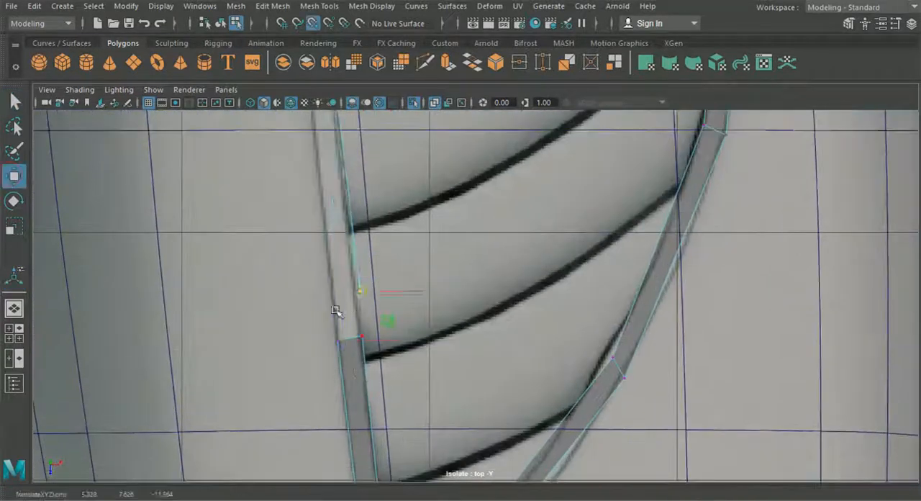
click(277, 10)
click(277, 149)
key(w)
drag(359, 292, 351, 318)
key(g)
Step: Adjust the frame vertices around the vent's inner rear corner to follow the rounded blueprint outline
scroll(353, 323, up, 2)
right_drag(299, 238, 241, 104)
scroll(383, 299, down, 8)
alt+middle_drag(384, 300, 394, 424)
scroll(405, 311, up, 8)
click(396, 315)
key(w)
click(369, 290)
drag(398, 316, 378, 254)
alt+middle_drag(379, 254, 370, 309)
scroll(372, 310, up, 3)
click(364, 312)
drag(365, 311, 467, 288)
drag(480, 213, 462, 230)
alt+middle_drag(612, 327, 504, 269)
Step: Align the frame vertices along the front half and middle bend of the vent's outer side with the blueprint
scroll(503, 269, down, 8)
alt+middle_drag(496, 461, 456, 358)
scroll(456, 358, up, 5)
drag(351, 277, 366, 287)
alt+middle_drag(414, 152, 388, 404)
scroll(438, 300, up, 3)
click(417, 299)
drag(391, 293, 387, 294)
alt+middle_drag(386, 294, 380, 367)
click(399, 239)
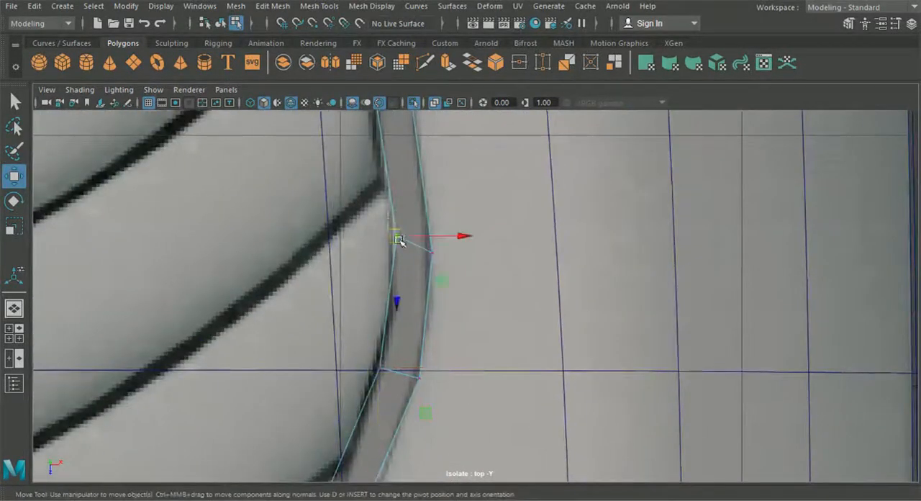
Step: Move the vertices along the rear part of the outer side and around its rear bend onto the frame outlines
alt+middle_drag(415, 133, 438, 339)
click(382, 269)
click(423, 264)
drag(382, 268, 416, 265)
alt+middle_drag(385, 129, 435, 300)
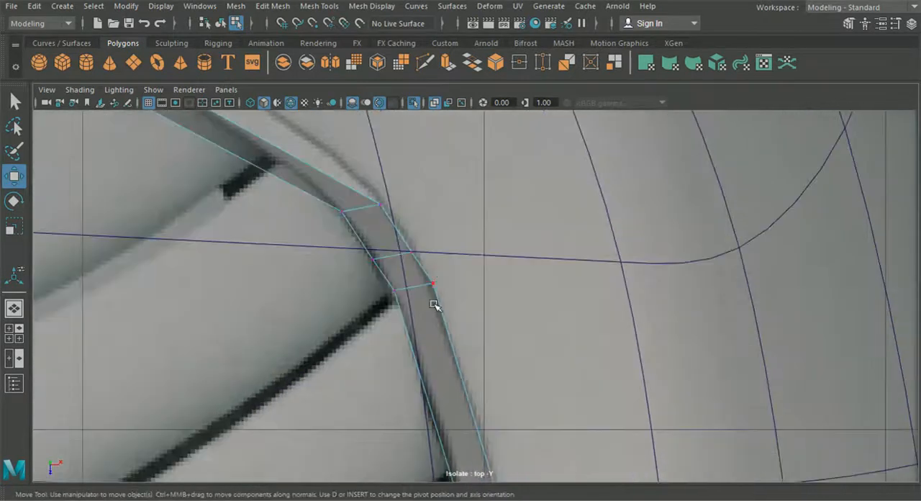
click(373, 258)
drag(372, 259, 371, 249)
alt+middle_drag(368, 171, 395, 263)
click(407, 296)
drag(406, 296, 373, 255)
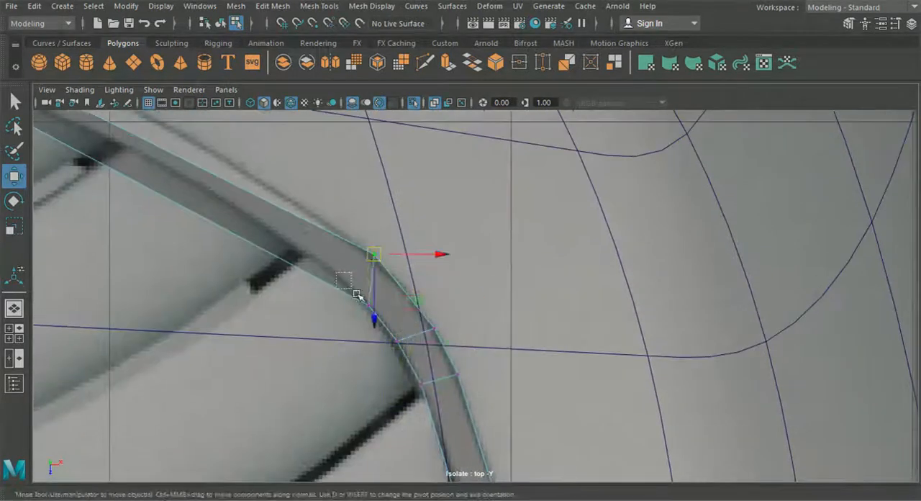
click(368, 303)
drag(368, 303, 349, 281)
Step: Insert an edge loop across the frame's slanted rear section, between the inner corner and the outer bend
drag(416, 317, 444, 345)
scroll(408, 307, down, 6)
alt+middle_drag(302, 252, 303, 178)
scroll(392, 309, up, 7)
click(319, 7)
click(349, 107)
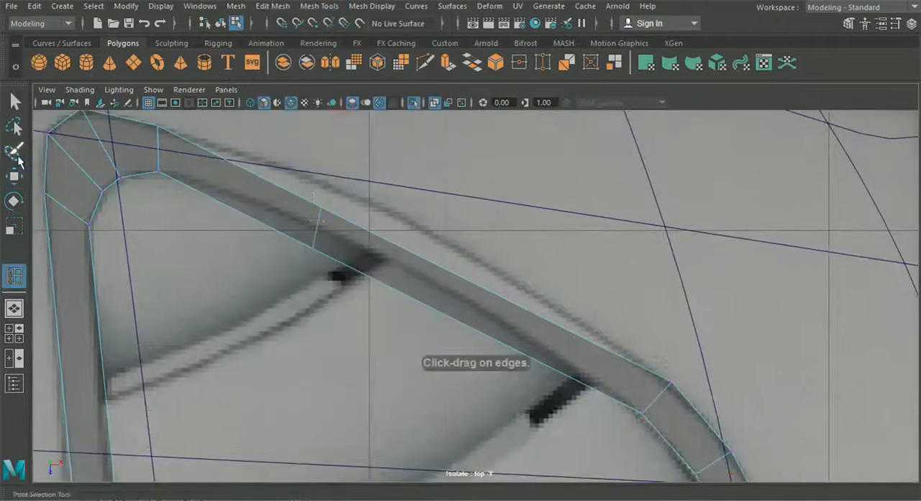
Step: Fit the new edge loop on the frame's slanted rear section to the blueprint and adjust a second loop nearer the outer bend
click(323, 204)
click(14, 176)
drag(481, 296, 487, 290)
alt+middle_drag(648, 345, 455, 213)
right_drag(463, 214, 399, 101)
click(479, 252)
drag(479, 252, 482, 257)
scroll(472, 377, down, 7)
scroll(471, 378, up, 8)
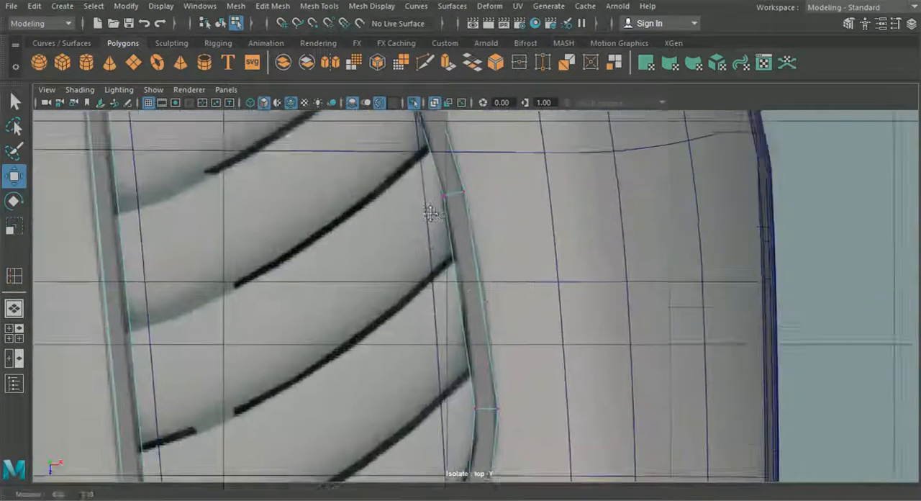
Step: Insert edge loops on the frame's outer side between the rear and middle bends and align them with the blueprint outline
key(y)
click(15, 176)
alt+middle_drag(429, 222, 429, 281)
drag(487, 278, 491, 277)
alt+middle_drag(496, 412, 440, 169)
drag(417, 279, 418, 282)
alt+middle_drag(438, 478, 424, 269)
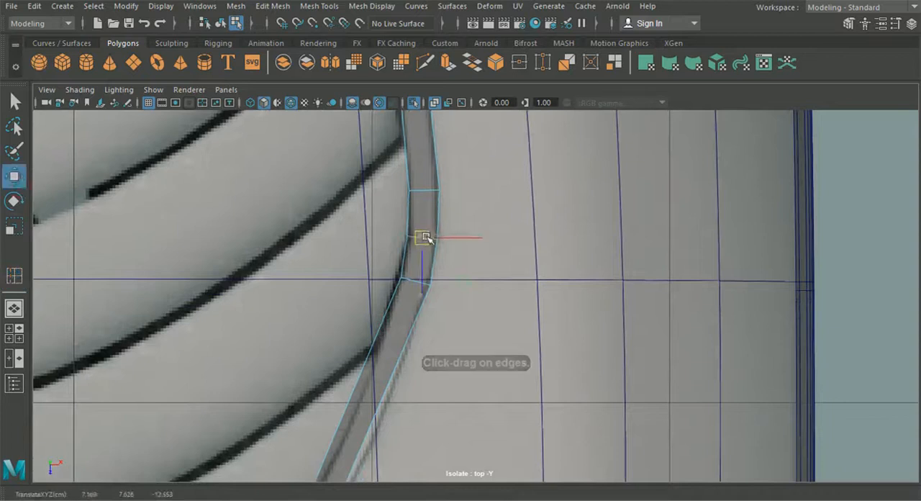
Step: Insert an edge loop just in front of the outer side's middle bend and shift it onto the outline
alt+middle_drag(403, 397, 474, 239)
click(7, 177)
drag(417, 289, 421, 291)
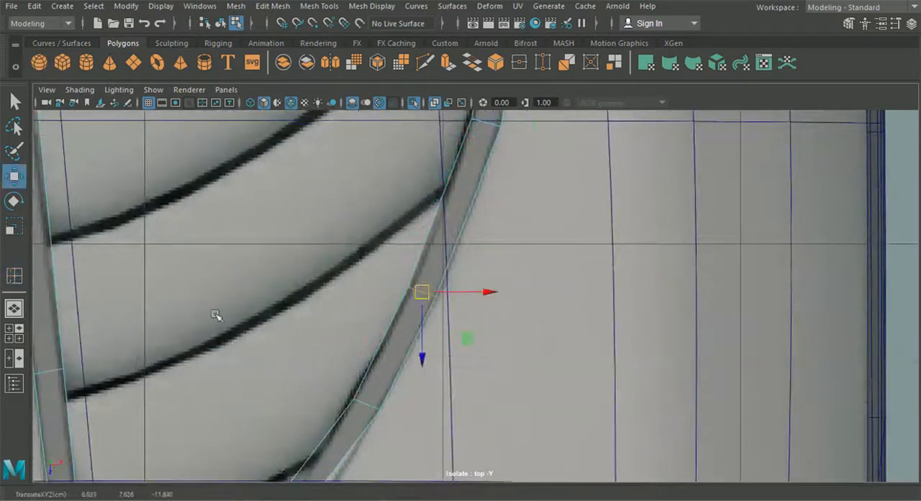
scroll(422, 316, down, 6)
scroll(422, 321, up, 5)
alt+middle_drag(421, 321, 524, 177)
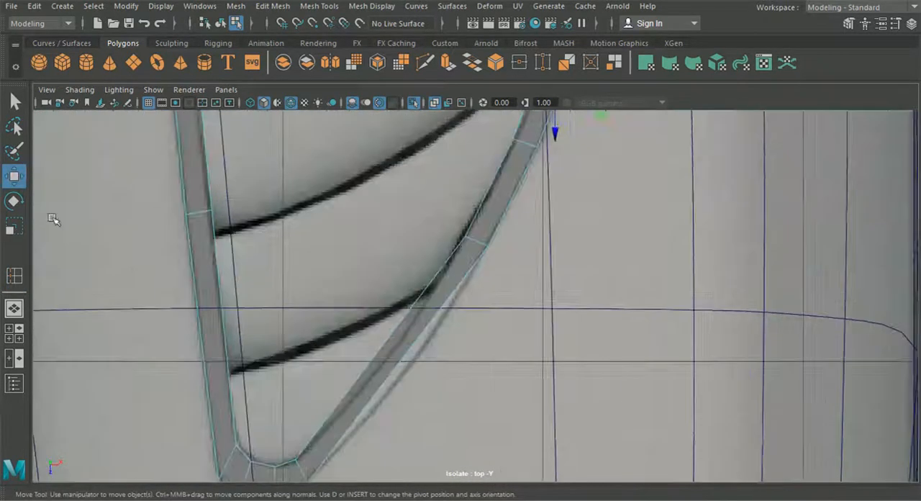
Step: Fit the loops in the front half of the frame's outer side to the outline, adding one toward the front tip
click(12, 180)
drag(354, 407, 366, 405)
click(430, 328)
key(w)
scroll(428, 325, down, 5)
alt+middle_drag(374, 208, 409, 415)
scroll(408, 416, up, 2)
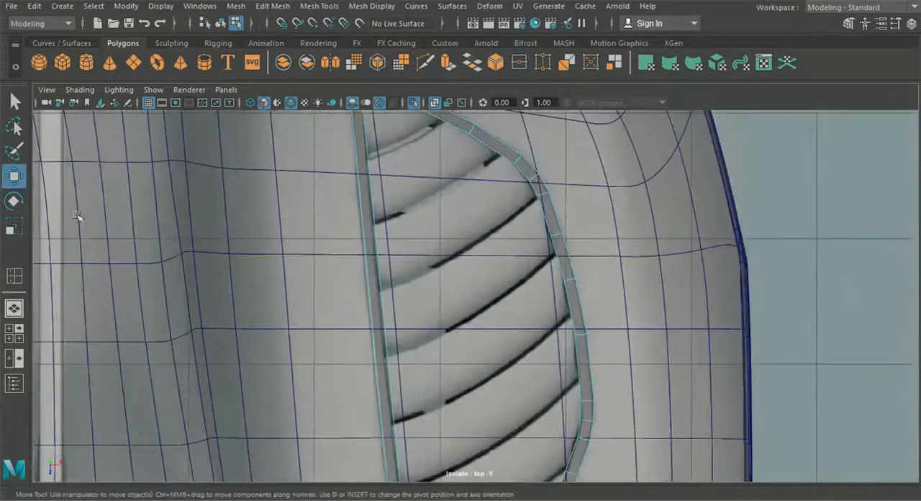
Step: Insert edge loops across the rear and middle parts of the frame's straight inner side
click(372, 194)
key(w)
alt+middle_drag(279, 196, 280, 252)
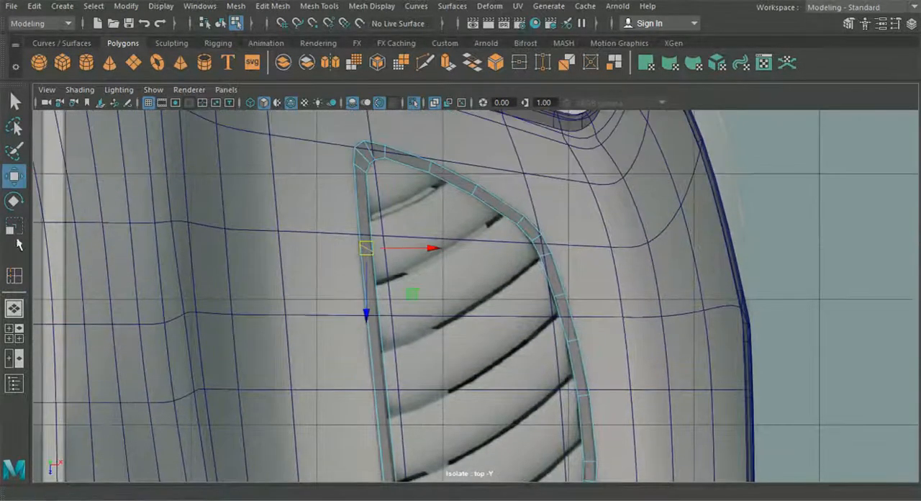
key(r)
click(14, 275)
scroll(324, 329, up, 2)
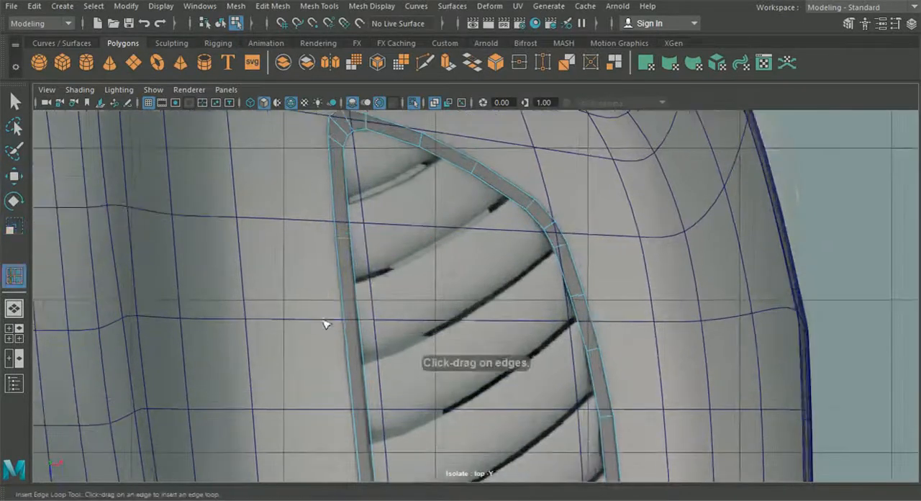
alt+middle_drag(325, 328, 345, 256)
click(381, 300)
key(w)
alt+middle_drag(399, 389, 361, 138)
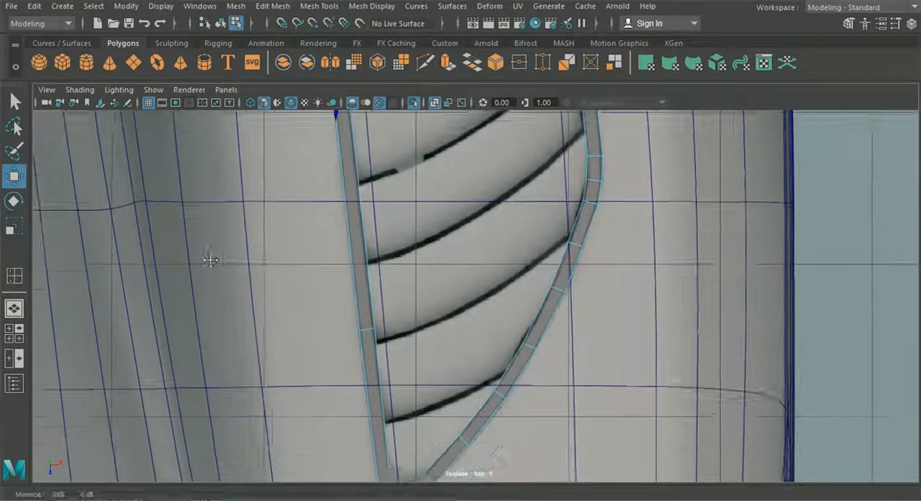
Step: Insert an edge loop in the front half of the straight inner side and fit the inner-side loops to the blueprint
click(14, 275)
alt+middle_drag(371, 332, 381, 356)
click(380, 356)
key(w)
drag(381, 356, 381, 367)
click(374, 228)
key(w)
scroll(391, 226, up, 1)
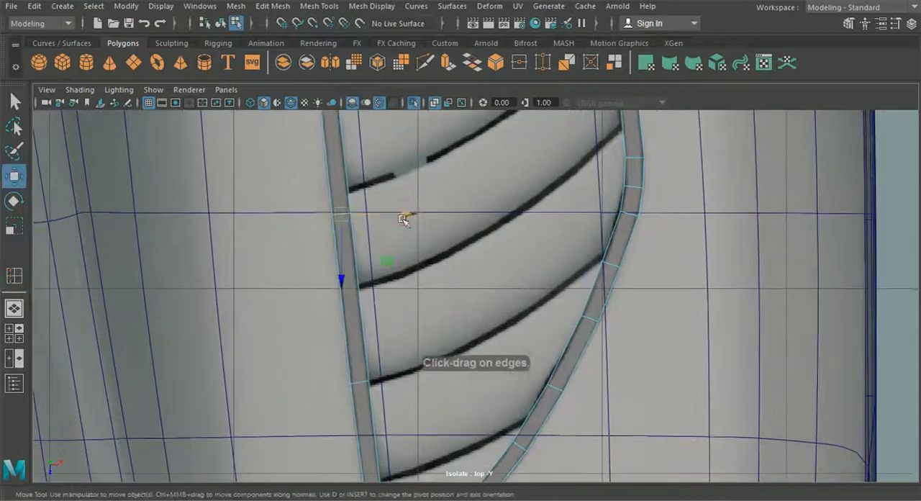
drag(404, 214, 407, 215)
Step: Switch to the perspective view and extrude the vent frame's border edges downward to form side walls
scroll(384, 242, down, 4)
click(14, 308)
scroll(333, 141, up, 3)
alt+drag(341, 294, 324, 176)
drag(281, 172, 282, 174)
scroll(359, 238, up, 2)
right_drag(382, 262, 382, 216)
double_click(413, 263)
key(ctrl+e)
key(ctrl+z)
alt+middle_drag(333, 176, 474, 272)
scroll(431, 280, up, 3)
key(ctrl+e)
drag(534, 256, 531, 320)
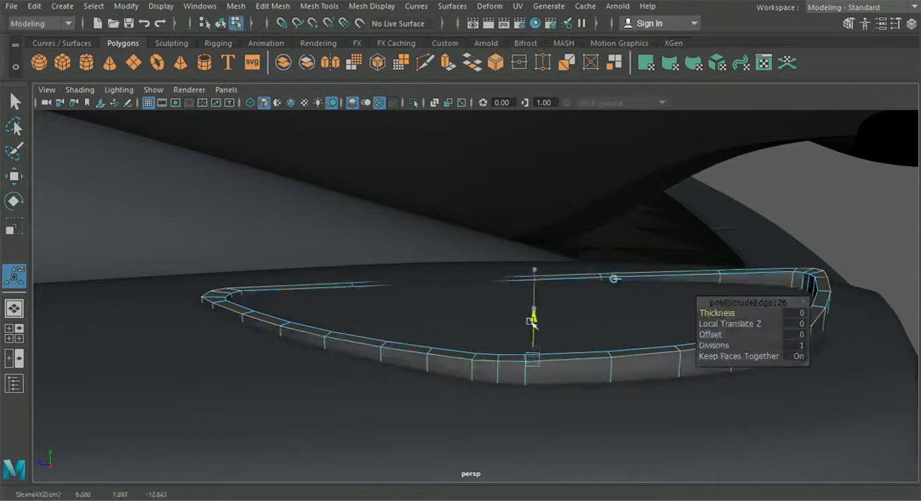
Step: Adjust the height of the extruded vent frame over the rear body panel
click(220, 24)
key(w)
scroll(288, 259, up, 2)
drag(263, 223, 264, 230)
right_drag(514, 360, 433, 118)
drag(265, 226, 264, 219)
right_drag(326, 355, 266, 349)
alt+middle_drag(430, 398, 419, 308)
scroll(419, 308, up, 2)
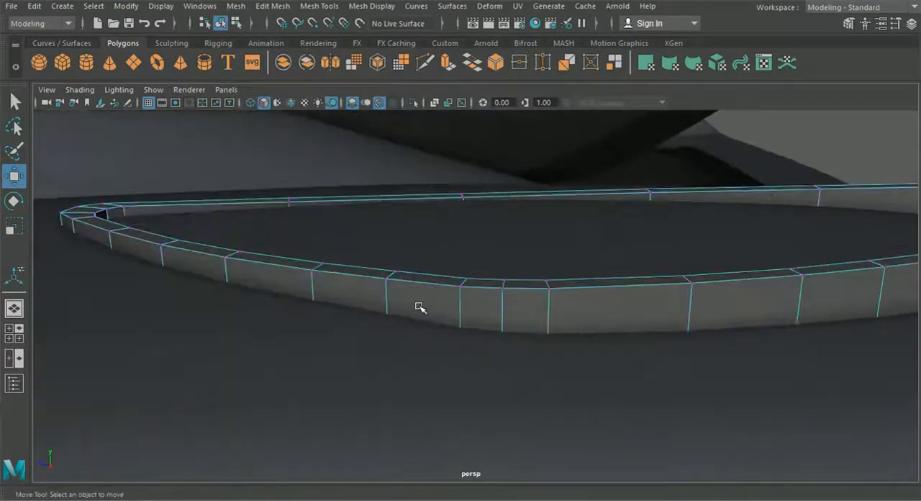
Step: Overlay the wireframe on the shaded model and lower upper outer-border vertices along the frame's outer side to the panel surface
click(458, 287)
alt+middle_drag(400, 238, 312, 231)
scroll(312, 231, up, 3)
click(291, 103)
drag(280, 211, 289, 279)
click(362, 272)
drag(361, 214, 367, 288)
click(447, 272)
drag(447, 213, 460, 293)
click(714, 264)
drag(718, 211, 703, 294)
Step: Continue lowering the outer-border vertices toward the frame's outer rear bend so they meet the panel
alt+middle_drag(697, 295, 496, 286)
click(514, 241)
drag(515, 189, 529, 267)
click(672, 229)
drag(677, 172, 676, 257)
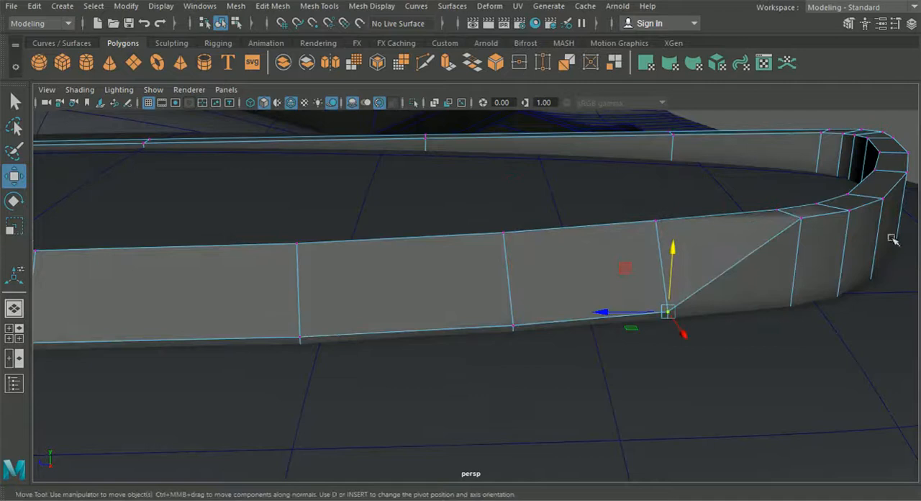
drag(852, 153, 851, 229)
Step: Lower the outer-border vertices along the frame's slanted rear section down to the panel surface
alt+drag(765, 300, 291, 209)
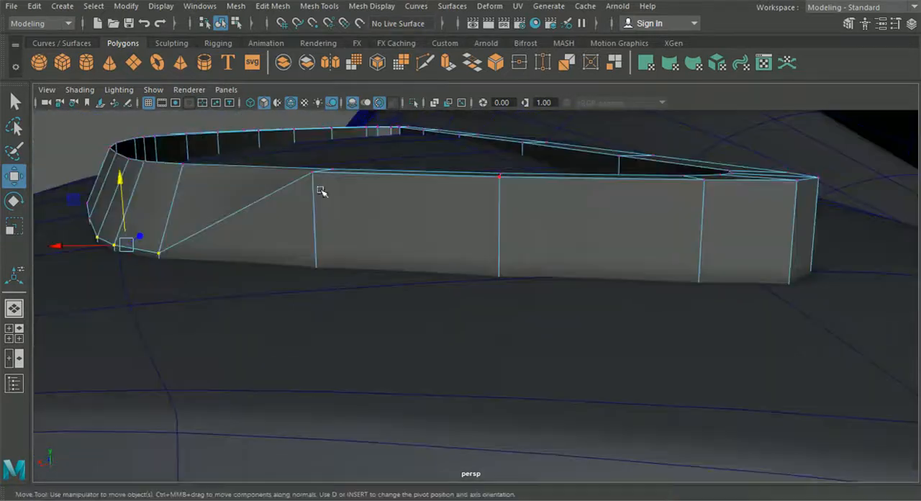
shift+click(704, 180)
drag(495, 125, 485, 216)
click(316, 260)
drag(309, 209, 314, 213)
alt+drag(498, 242, 444, 261)
click(481, 154)
click(492, 251)
drag(496, 215, 496, 220)
alt+drag(493, 224, 325, 263)
Step: Lower the outer-border vertices around the frame's inner rear corner to the panel surface
click(320, 220)
drag(321, 161, 321, 185)
click(606, 173)
alt+drag(606, 174, 446, 193)
drag(738, 370, 739, 386)
alt+drag(739, 387, 578, 309)
Step: Lower the outer-border vertices along the frame's straight inner side toward the front tip
click(451, 315)
drag(455, 259, 460, 349)
click(649, 368)
alt+drag(649, 368, 504, 339)
shift+click(628, 248)
drag(463, 189, 479, 308)
click(626, 369)
drag(629, 318, 629, 337)
drag(849, 134, 843, 195)
Step: Fine-tune the height of the outer-border vertices just past the front tip so they rest on the panel
alt+drag(835, 234, 489, 256)
click(648, 248)
drag(654, 180, 655, 188)
click(439, 249)
drag(443, 207, 444, 211)
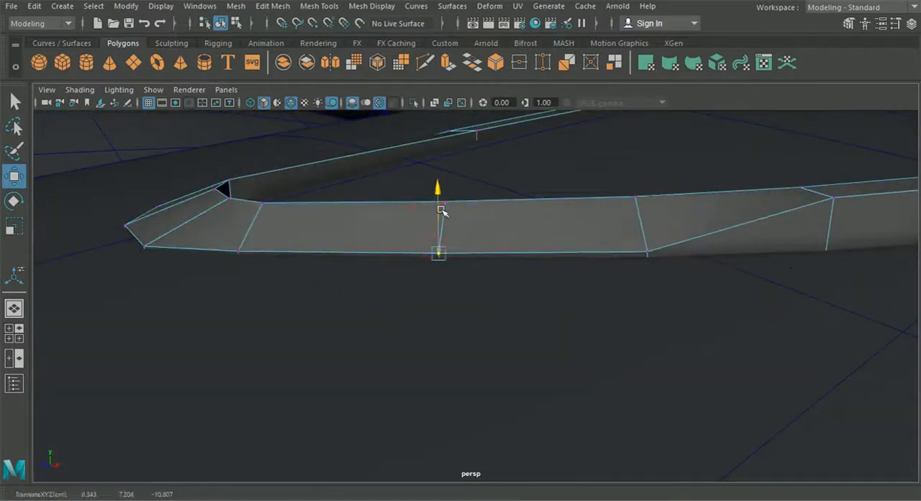
Step: Lower the next three outer-border vertices along the front half of the frame's outer side onto the panel
alt+middle_drag(827, 209, 360, 212)
click(358, 202)
drag(363, 168, 365, 216)
click(561, 190)
drag(562, 150, 565, 202)
click(687, 176)
drag(690, 149, 698, 207)
scroll(688, 238, down, 5)
alt+drag(688, 237, 456, 311)
Step: Settle the remaining raised vertices of the frame's outer border onto the panel surface
click(564, 206)
drag(564, 179, 501, 221)
alt+middle_drag(501, 220, 619, 260)
click(389, 203)
drag(389, 168, 390, 175)
alt+middle_drag(122, 173, 343, 257)
Step: Lower the inner-border vertices around the frame's front tip to the panel surface
scroll(343, 257, up, 5)
click(283, 197)
shift+click(365, 194)
shift+click(434, 198)
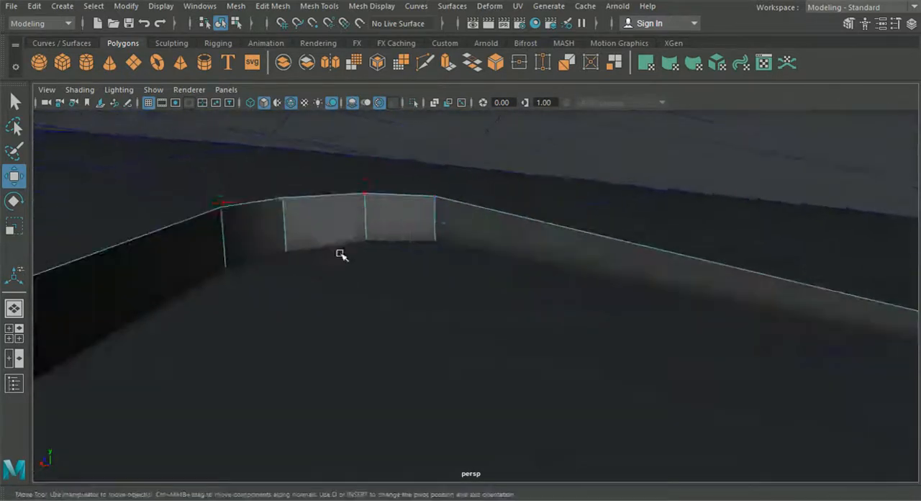
drag(358, 138, 370, 177)
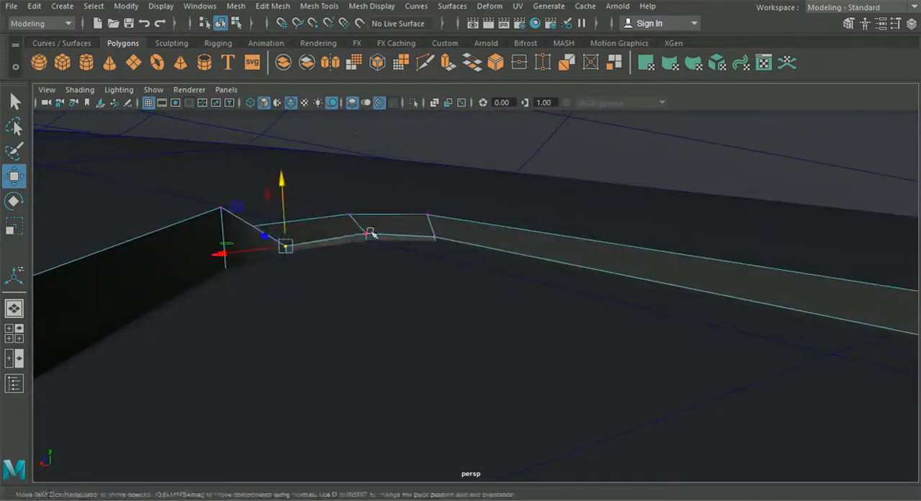
click(222, 208)
drag(221, 177, 356, 387)
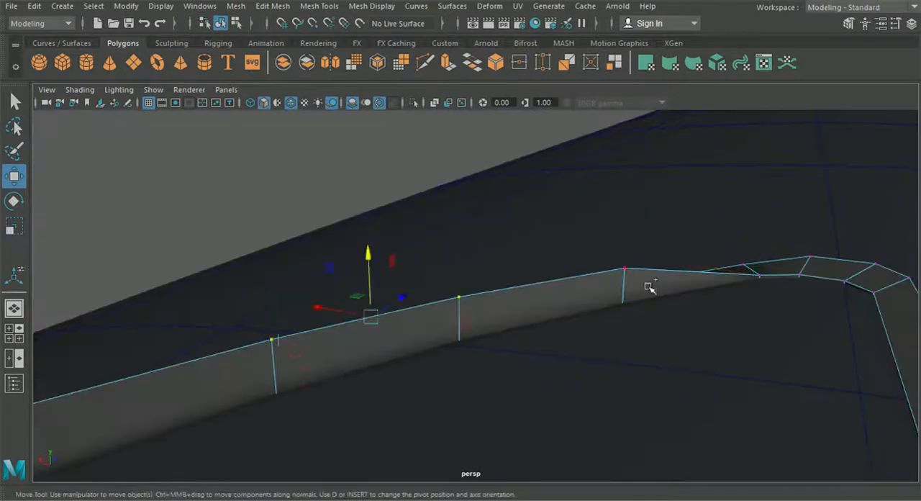
Step: Lower the inner-border vertices along the front half of the frame's outer side to the panel and fine-tune their height
shift+click(624, 268)
drag(468, 243, 469, 274)
drag(376, 297, 376, 302)
click(276, 383)
drag(272, 321, 273, 330)
alt+drag(359, 359, 220, 391)
alt+middle_drag(220, 390, 431, 424)
Step: Lower the next inner-border vertices around the outer side's middle section so they follow the panel surface
click(534, 316)
shift+click(389, 300)
shift+drag(300, 305, 112, 272)
drag(317, 251, 316, 294)
shift+click(534, 363)
drag(256, 278, 256, 284)
drag(197, 286, 198, 293)
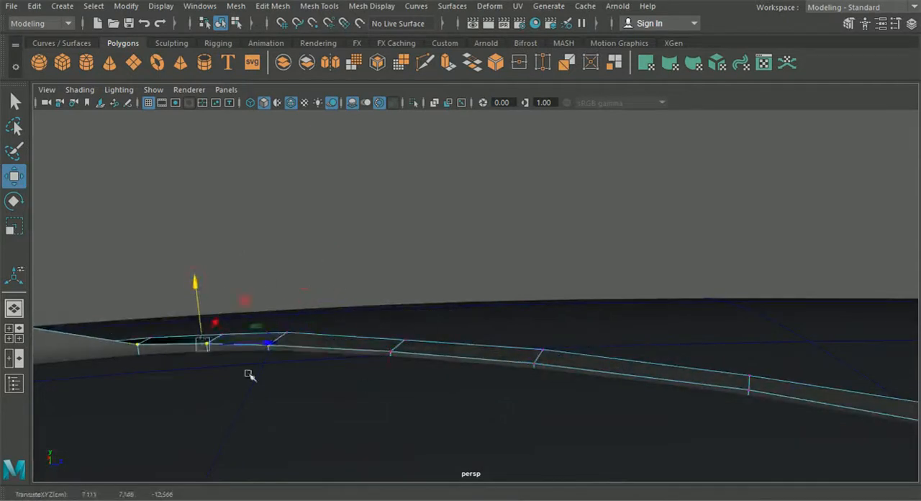
Step: Lower the next inner-border vertices along the rear part of the frame's outer side onto the panel surface
alt+drag(208, 353, 575, 276)
drag(564, 245, 316, 284)
drag(431, 200, 432, 263)
click(344, 317)
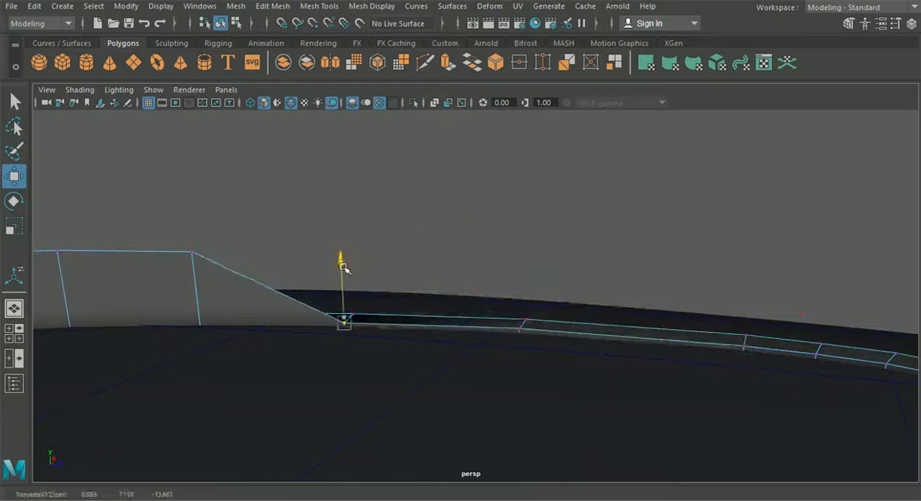
alt+drag(344, 317, 281, 239)
shift+drag(138, 251, 72, 282)
drag(220, 205, 221, 276)
ctrl+drag(309, 306, 389, 354)
Step: Bring the following raised inner-border vertices of the frame down to the panel and fine-tune their height
drag(159, 273, 559, 332)
click(539, 329)
drag(544, 275, 545, 377)
drag(303, 252, 315, 332)
click(376, 405)
drag(376, 351, 376, 354)
alt+drag(376, 354, 374, 310)
Step: Settle the last raised inner-border vertices so the whole frame border follows the car body
drag(473, 191, 572, 248)
drag(526, 167, 533, 250)
ctrl+drag(456, 273, 506, 332)
drag(539, 242, 539, 249)
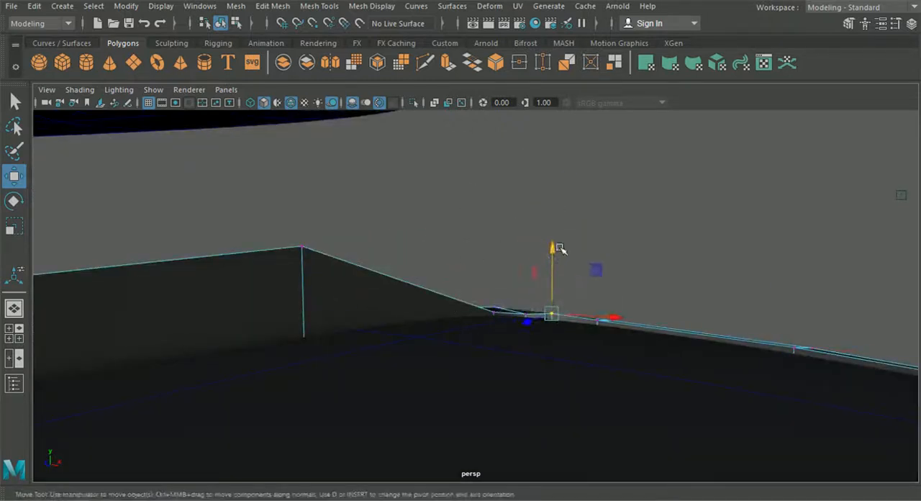
drag(307, 202, 573, 286)
click(536, 290)
drag(538, 242, 316, 298)
right_drag(222, 111, 228, 154)
Step: Bevel the vent frame's border edges with a fraction of 0.3 and leave component editing
double_click(270, 413)
click(273, 6)
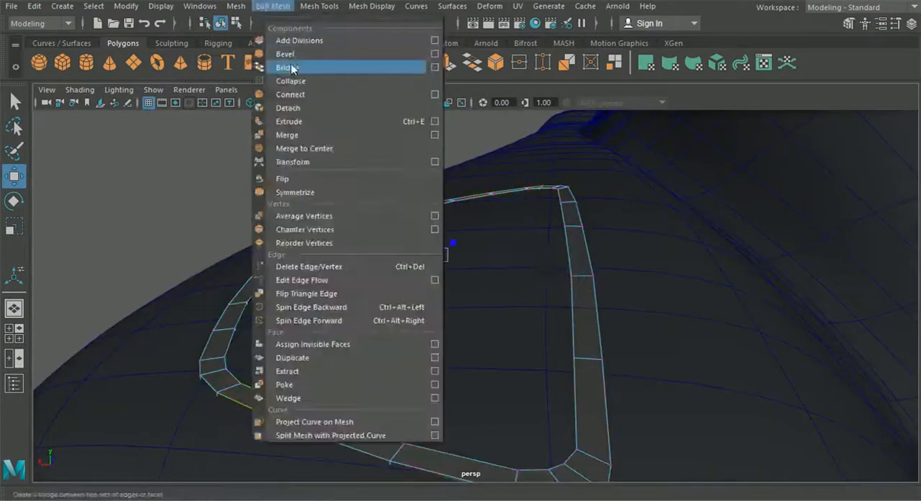
click(288, 55)
text(0.3)
key(Return)
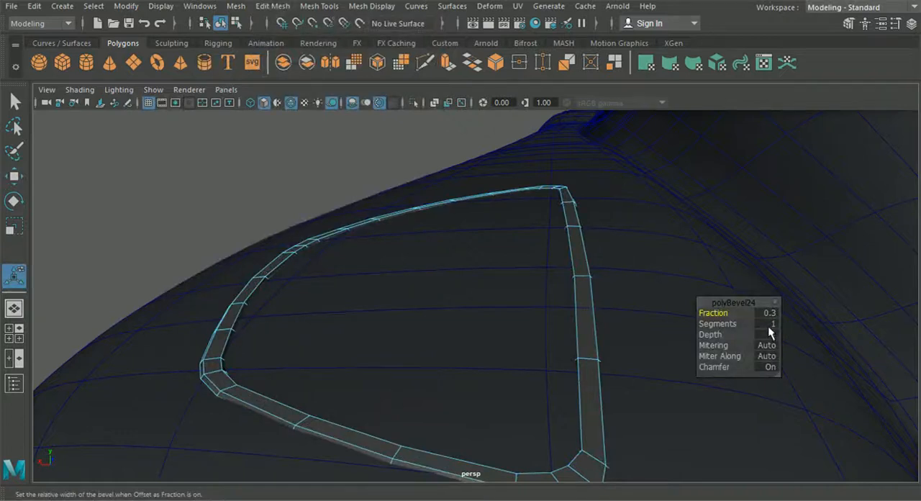
key(Return)
click(222, 24)
click(249, 169)
alt+drag(248, 169, 430, 345)
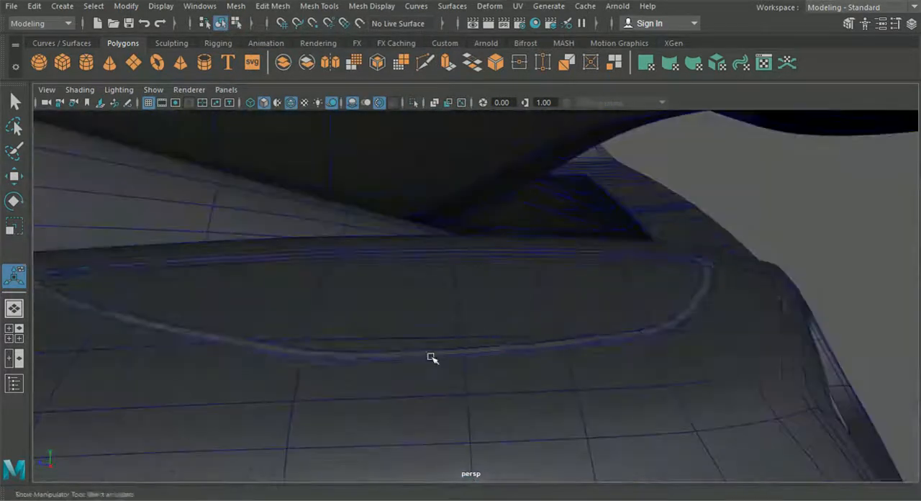
click(431, 355)
Step: Rotate and move the curved slat piece over one of the vent's slats on the top-view blueprint
key(w)
drag(128, 197, 127, 201)
click(846, 216)
alt+drag(468, 194, 420, 123)
scroll(419, 123, down, 4)
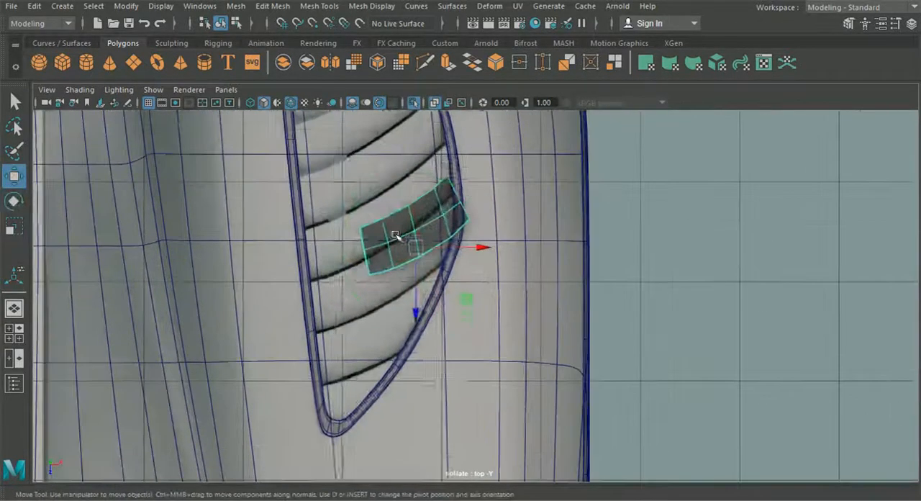
right_click(395, 235)
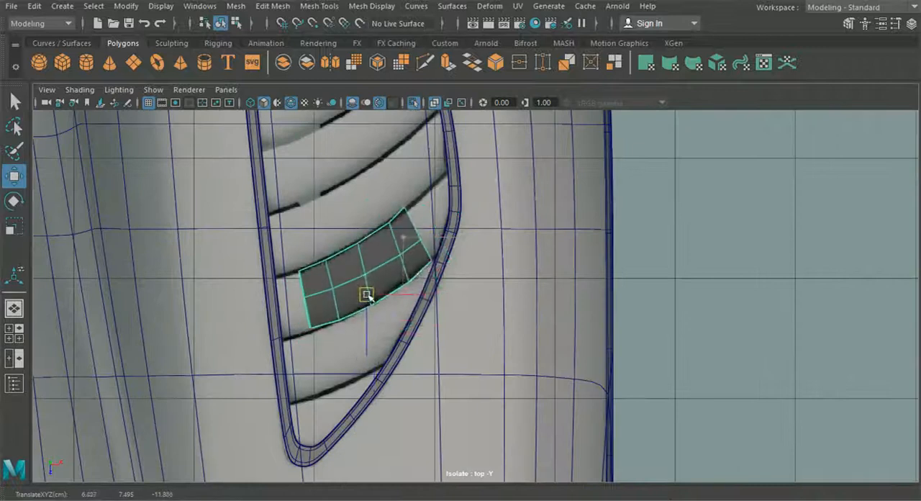
right_drag(362, 280, 295, 282)
scroll(212, 298, up, 3)
alt+middle_drag(212, 298, 379, 298)
scroll(288, 252, up, 5)
Step: Pull the slat's inner-end vertices to the frame's straight side and align the adjacent vertices with the blueprint lines
click(191, 208)
key(ctrl+z)
alt+middle_drag(249, 202, 279, 214)
drag(309, 239, 226, 274)
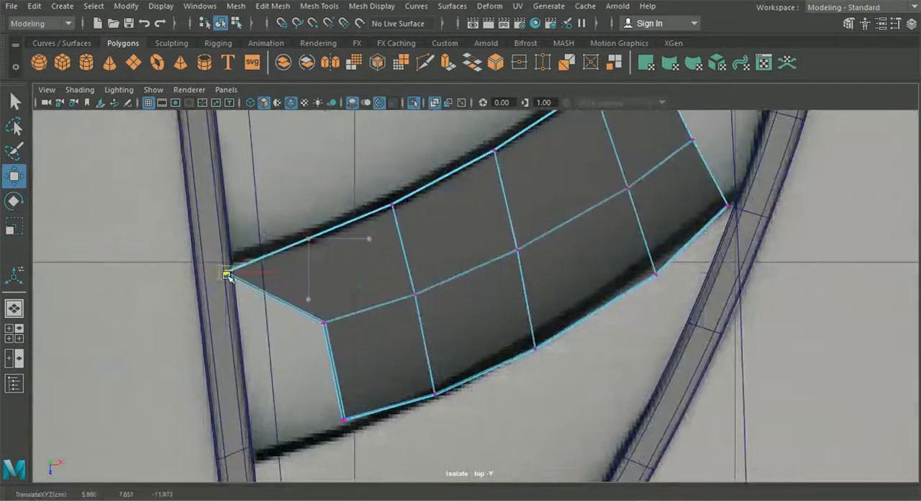
drag(346, 421, 252, 469)
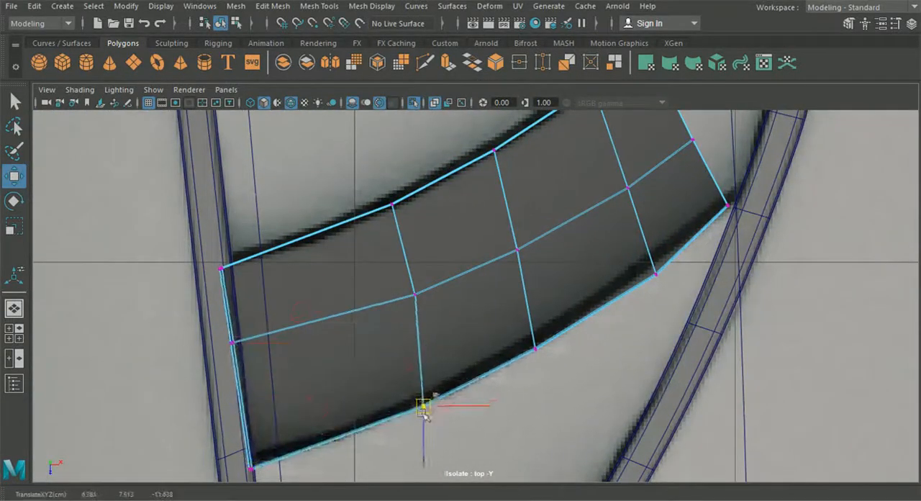
drag(407, 298, 407, 296)
alt+middle_drag(604, 123, 367, 387)
Step: Reposition the slat's middle and outer vertices to follow the curved slat lines on the blueprint
drag(399, 301, 546, 189)
alt+middle_drag(523, 307, 510, 274)
drag(434, 369, 535, 273)
alt+middle_drag(518, 345, 515, 299)
drag(470, 388, 494, 362)
alt+middle_drag(446, 403, 513, 272)
drag(466, 326, 464, 320)
alt+middle_drag(446, 266, 469, 299)
Step: Fit the slat's outer-end vertices to the frame's curved side and even out its interior vertices
drag(461, 273, 462, 270)
alt+middle_drag(364, 273, 456, 252)
drag(318, 268, 309, 277)
alt+middle_drag(512, 159, 374, 277)
click(379, 272)
drag(426, 362, 450, 335)
alt+middle_drag(450, 336, 523, 238)
drag(321, 214, 372, 238)
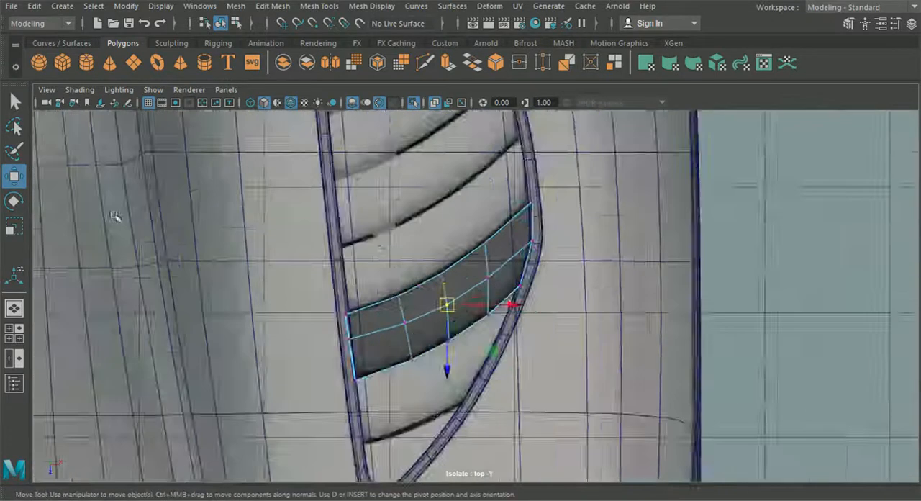
Step: Tilt the fitted slat in perspective so it sits inside the frame along the panel surface
drag(324, 285, 298, 369)
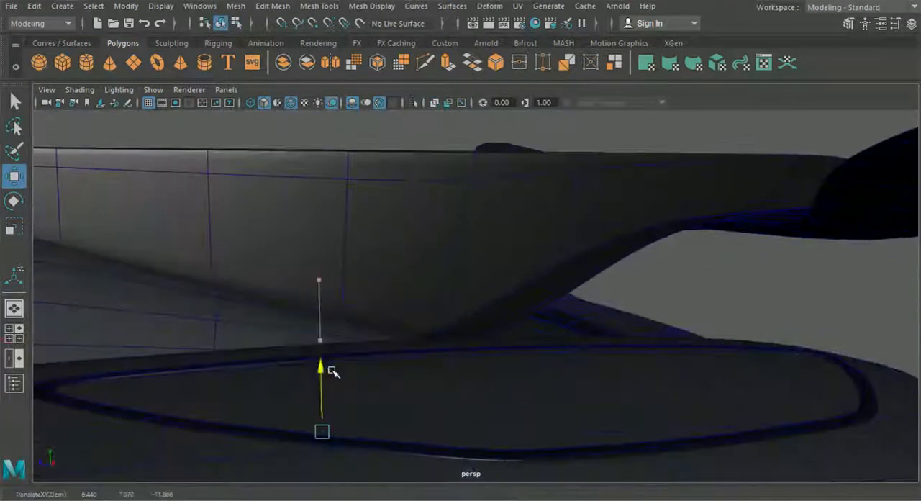
click(13, 209)
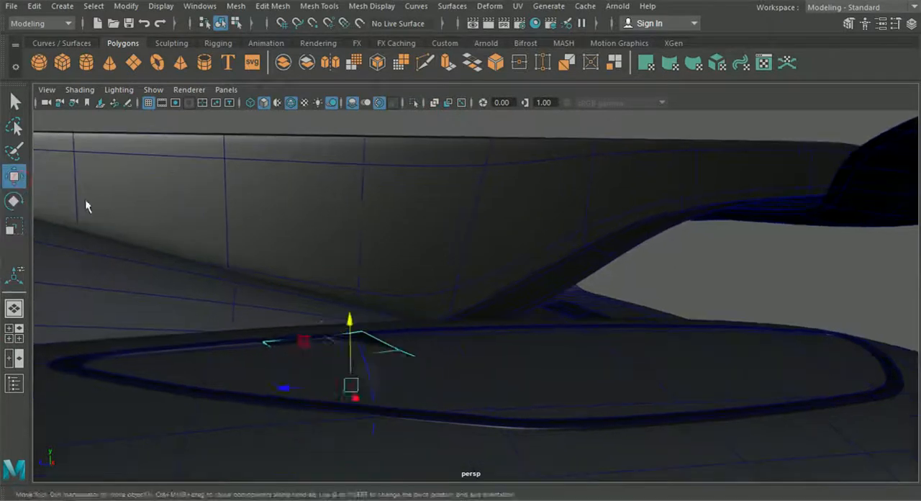
drag(350, 323, 351, 303)
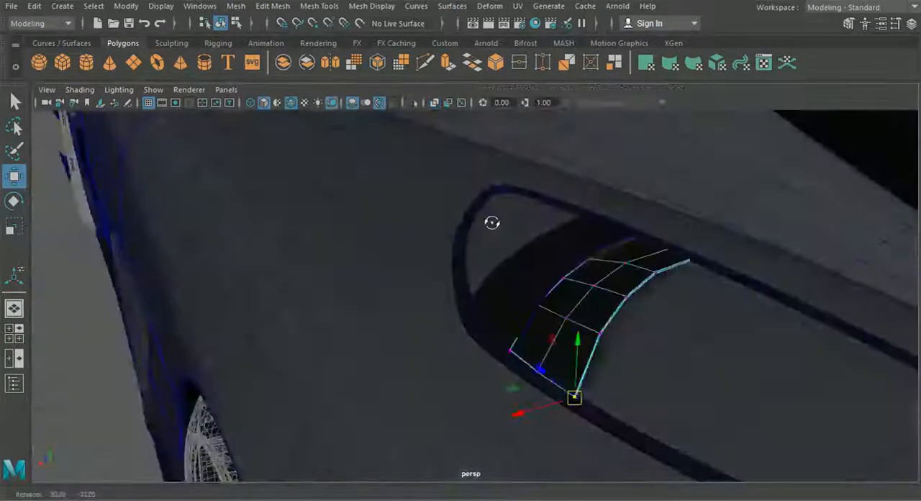
Step: Fit the second slat's outer corner to the frame and adjust the height of its end vertices in perspective
alt+drag(492, 223, 477, 255)
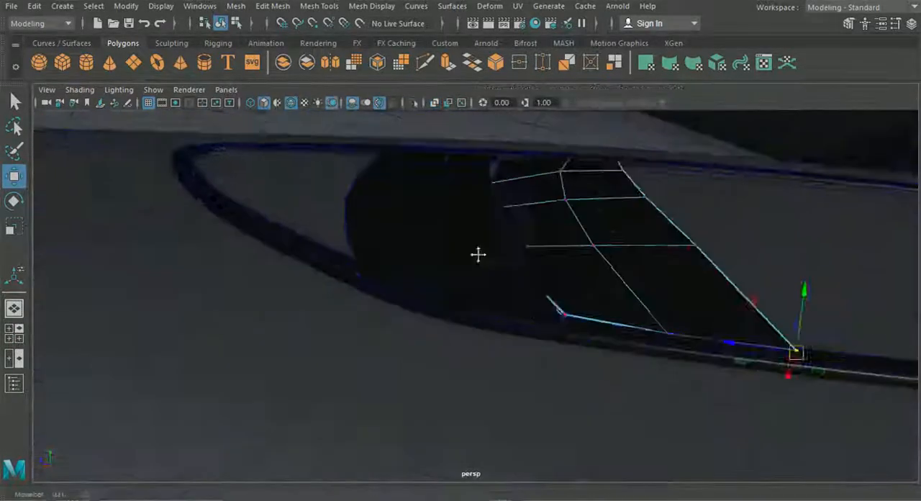
alt+middle_drag(477, 254, 414, 241)
scroll(432, 249, up, 3)
click(508, 288)
drag(510, 230, 511, 238)
alt+drag(511, 248, 283, 341)
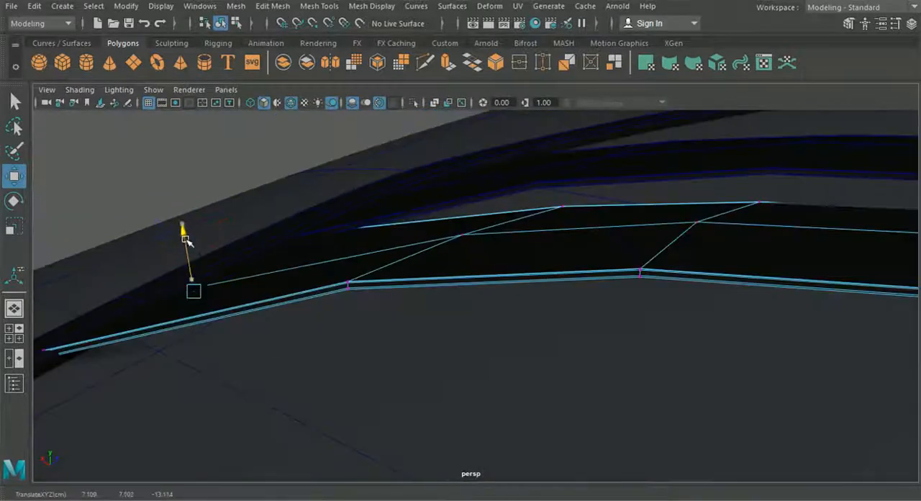
drag(185, 239, 187, 242)
Step: Fine-tune the height of the second slat's remaining edge vertices so its ends meet the frame
alt+middle_drag(188, 267, 352, 236)
click(222, 318)
drag(210, 260, 210, 264)
alt+drag(216, 273, 526, 403)
alt+middle_drag(526, 403, 591, 411)
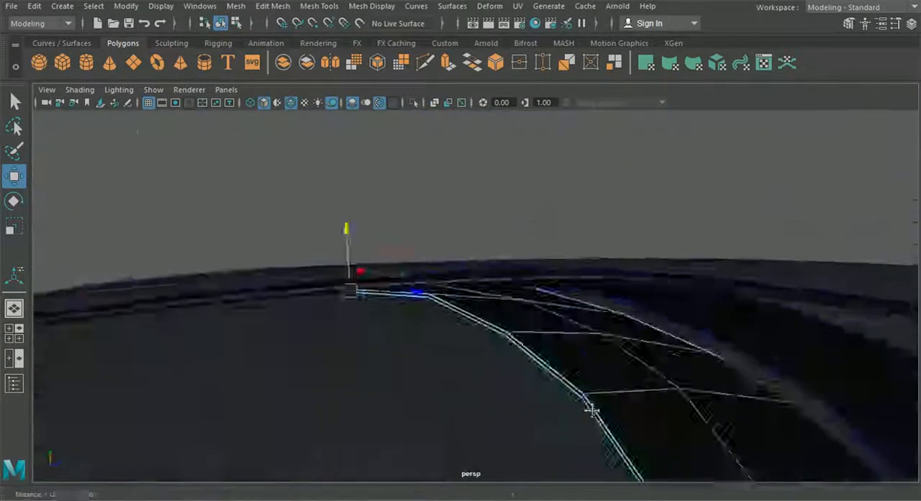
alt+drag(592, 410, 560, 349)
alt+drag(530, 321, 436, 255)
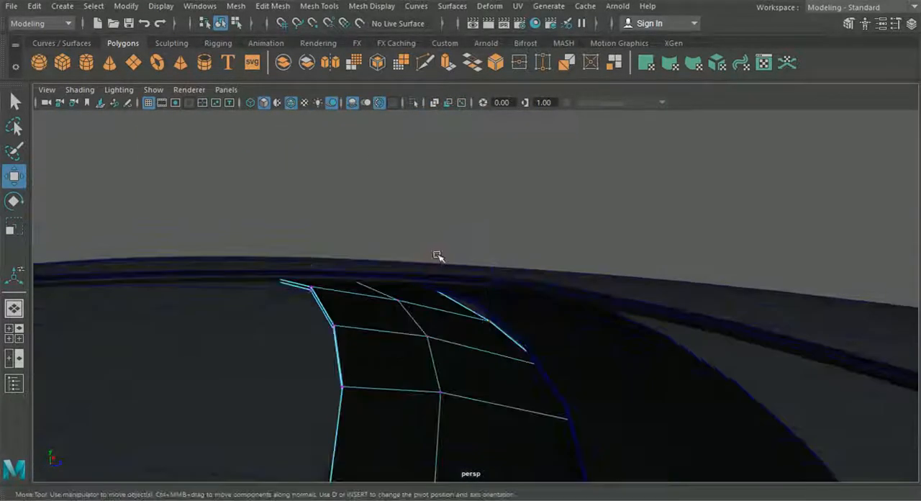
alt+drag(465, 295, 487, 318)
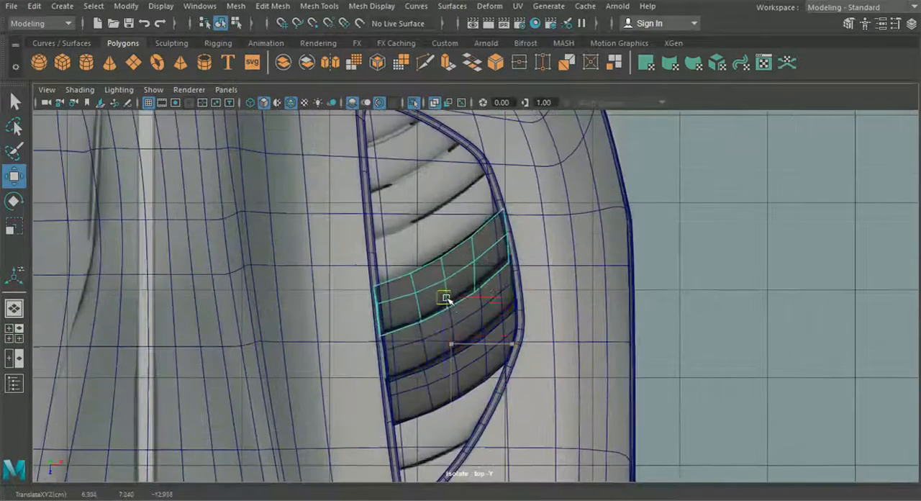
Step: Adjust the third slat's end vertices so they meet both sides of the frame
right_click(448, 117)
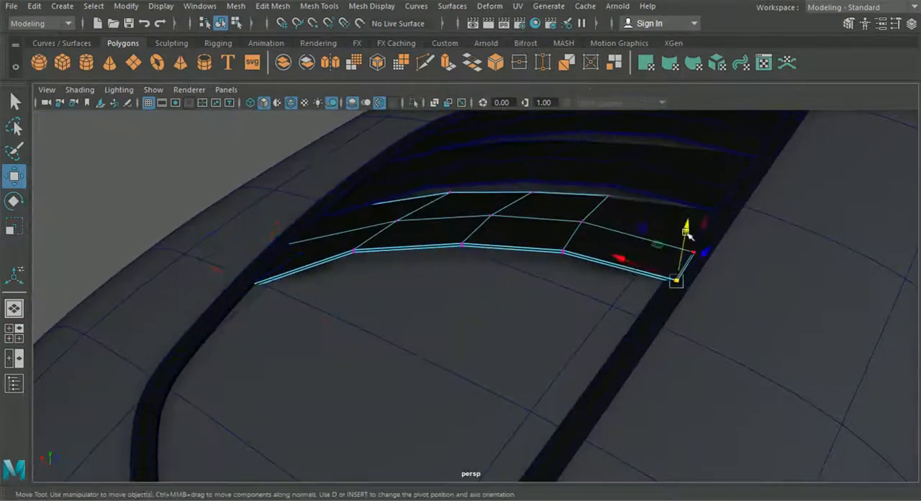
alt+drag(688, 235, 600, 289)
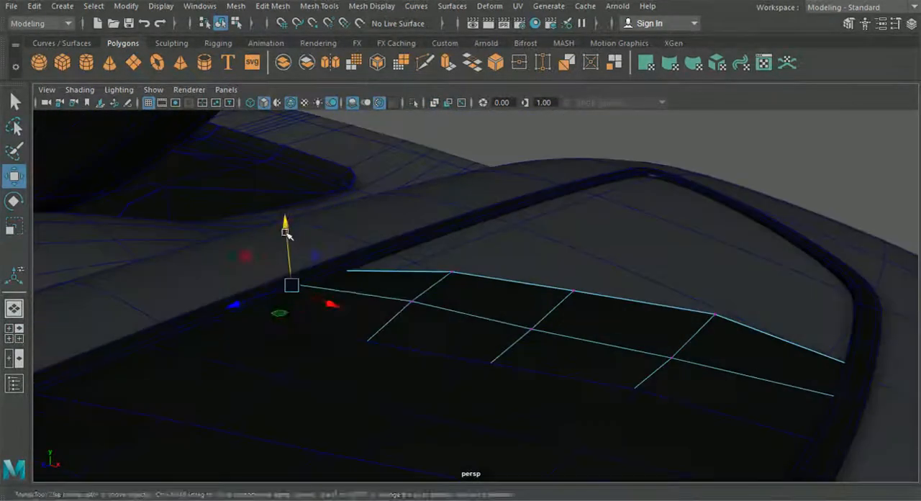
drag(121, 204, 189, 282)
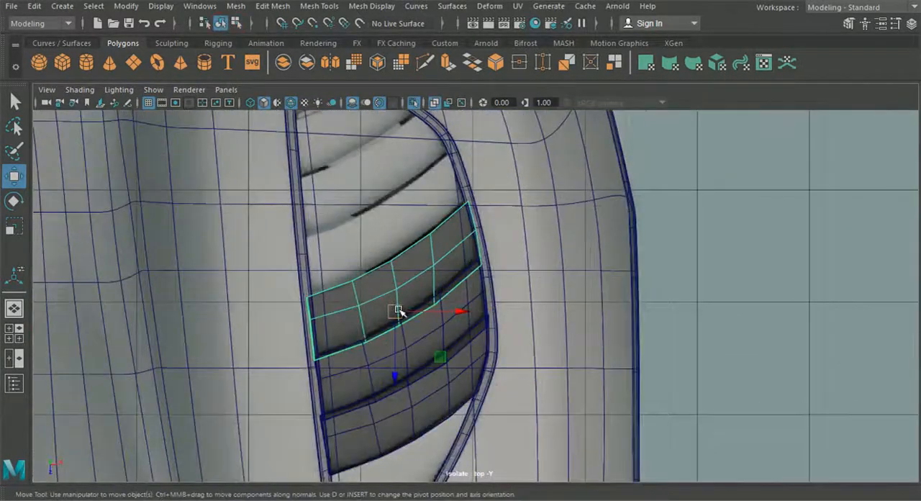
Step: Fit the next two slat copies to the frame, pulling in their outer-end vertices and adjusting their edge height
right_click(392, 108)
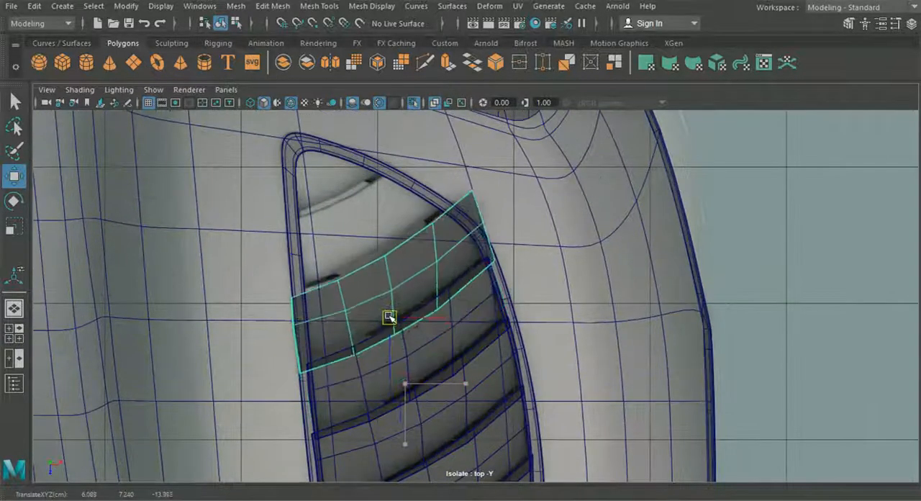
right_click(389, 317)
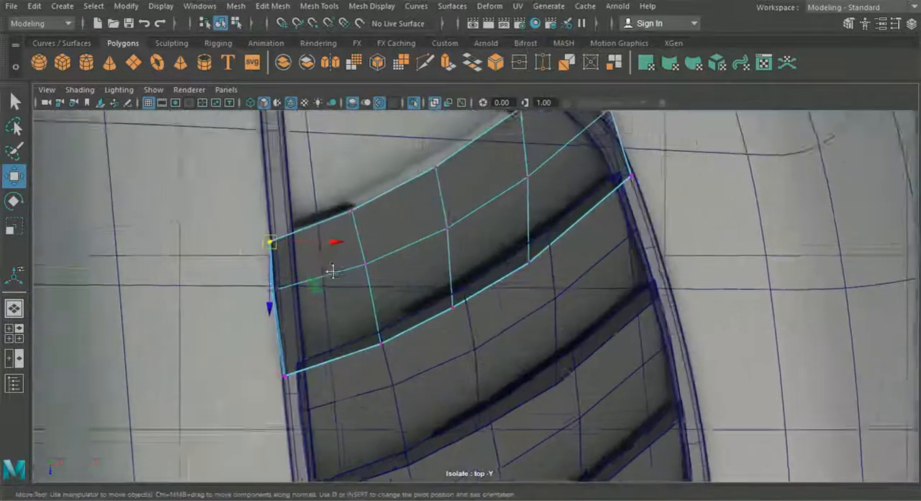
scroll(220, 212, up, 3)
click(219, 288)
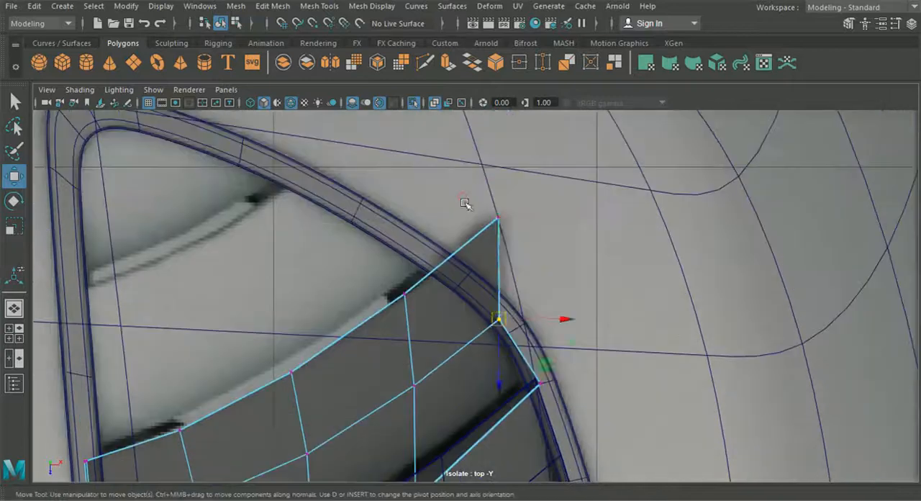
key(space)
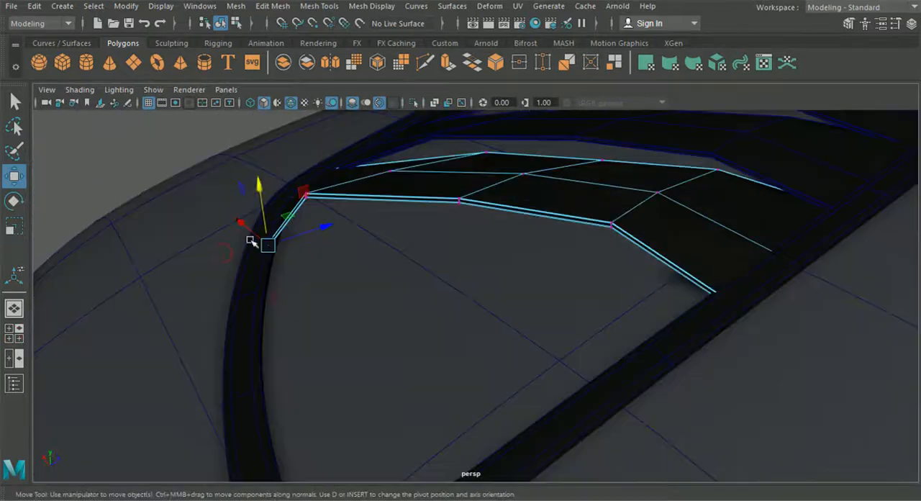
alt+drag(251, 242, 321, 207)
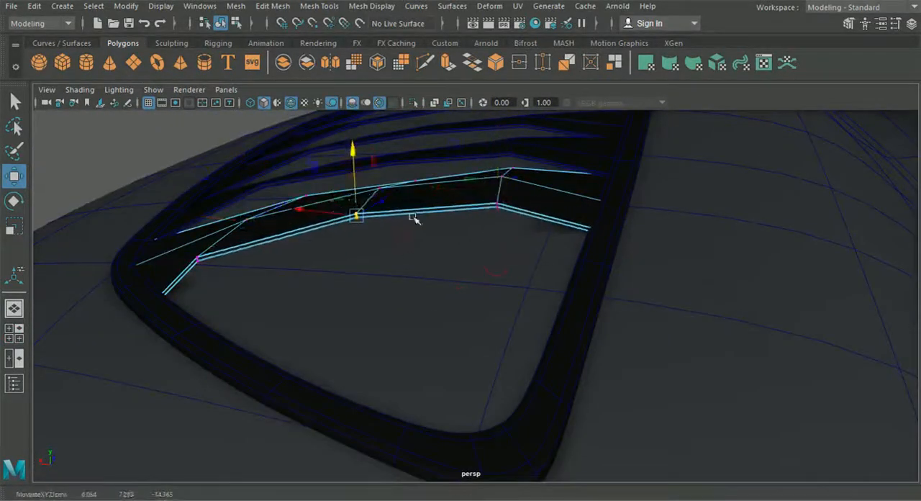
drag(476, 187, 438, 167)
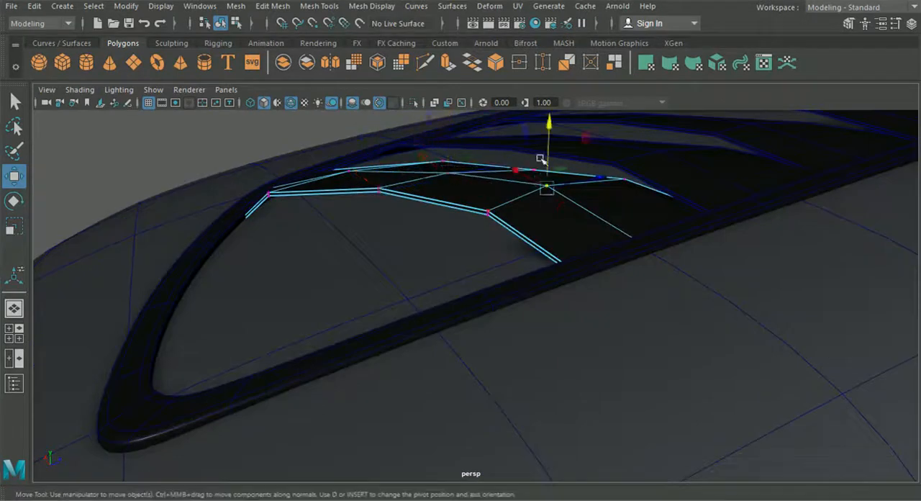
alt+drag(541, 159, 522, 263)
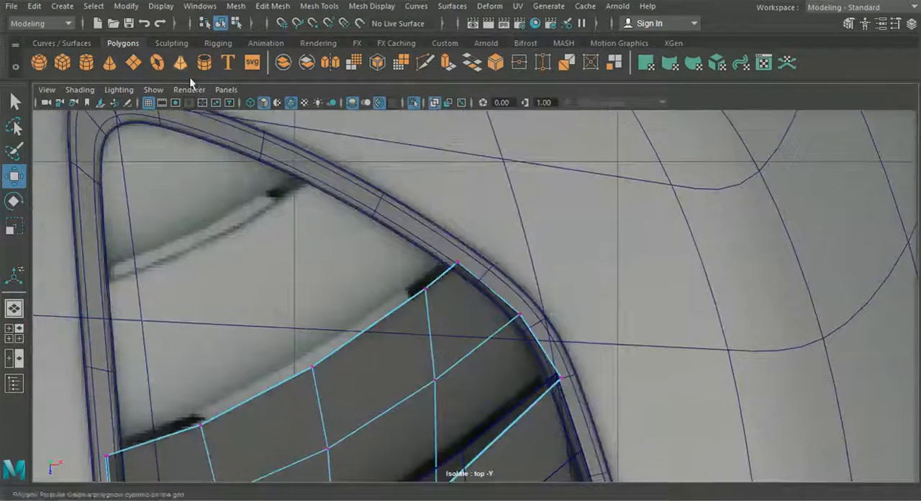
Step: Duplicate the fitted slat and move the copy onto the next slat toward the frame's narrow rear end
scroll(320, 300, down, 8)
right_drag(417, 286, 464, 269)
key(ctrl+d)
drag(465, 269, 449, 241)
scroll(448, 230, up, 4)
alt+middle_drag(448, 230, 461, 303)
drag(464, 277, 458, 261)
Step: Shift the new slat's inner-end vertices onto the frame's straight side
right_drag(446, 238, 384, 105)
scroll(359, 216, up, 3)
drag(348, 225, 372, 220)
drag(355, 286, 381, 276)
drag(363, 374, 388, 358)
Step: Pull the new slat's outer and middle vertices inward to match the frame's curved side and the blueprint's slat line
alt+middle_drag(718, 229, 611, 350)
drag(606, 286, 574, 330)
drag(407, 275, 367, 303)
drag(418, 343, 387, 358)
click(498, 214)
drag(506, 286, 447, 342)
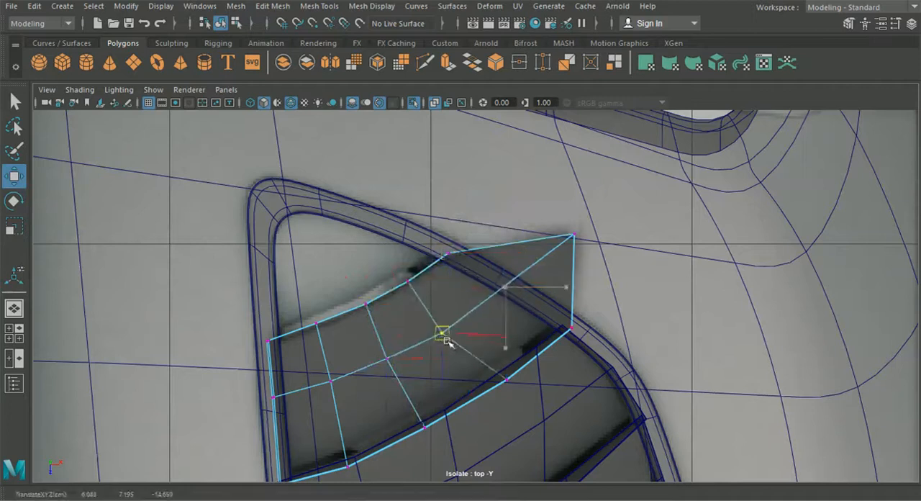
drag(574, 233, 502, 287)
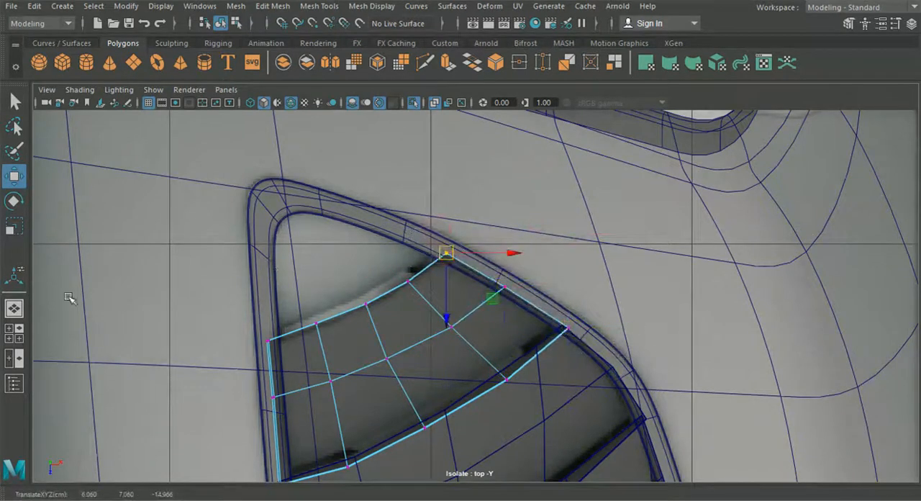
Step: Lower the new slat's inner-end vertices into the frame's straight side in perspective
key(space)
key(space)
alt+drag(580, 216, 423, 300)
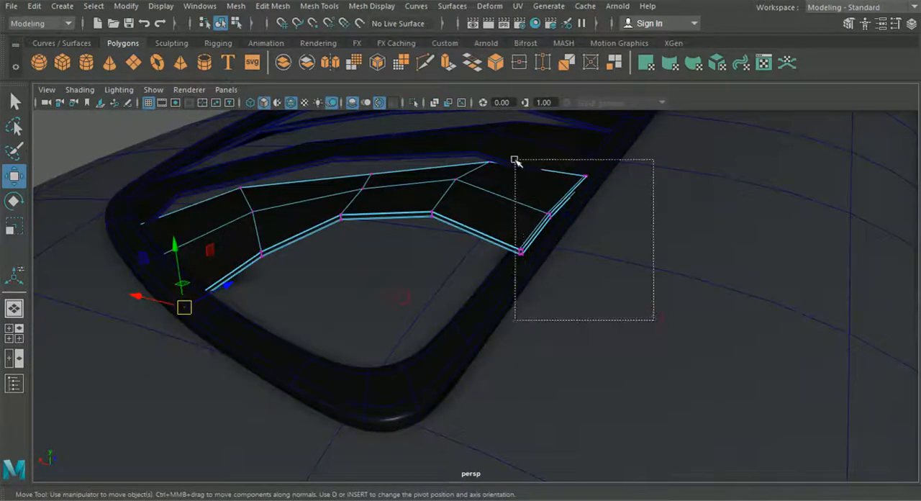
drag(516, 160, 515, 159)
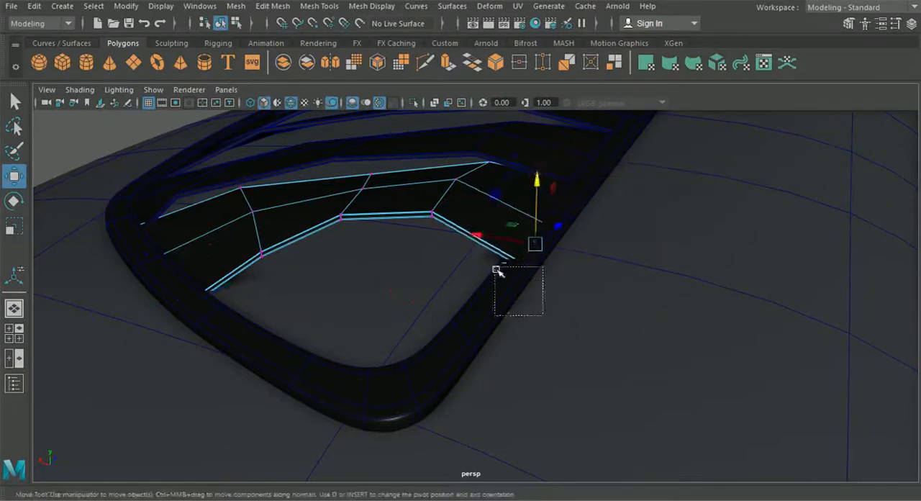
alt+drag(523, 204, 510, 274)
alt+drag(479, 167, 469, 218)
Step: Adjust the height of the vertices along the new slat's free edge to form a smooth curve over the panel
drag(333, 263, 300, 234)
drag(311, 211, 305, 271)
drag(272, 285, 244, 259)
drag(241, 259, 268, 198)
drag(270, 194, 270, 179)
drag(366, 249, 390, 273)
drag(376, 199, 377, 211)
drag(400, 209, 425, 229)
alt+drag(409, 190, 381, 220)
drag(390, 171, 345, 208)
Step: Adjust the edge vertices at the outer end of the neighbouring slat to fit the frame
drag(464, 227, 229, 128)
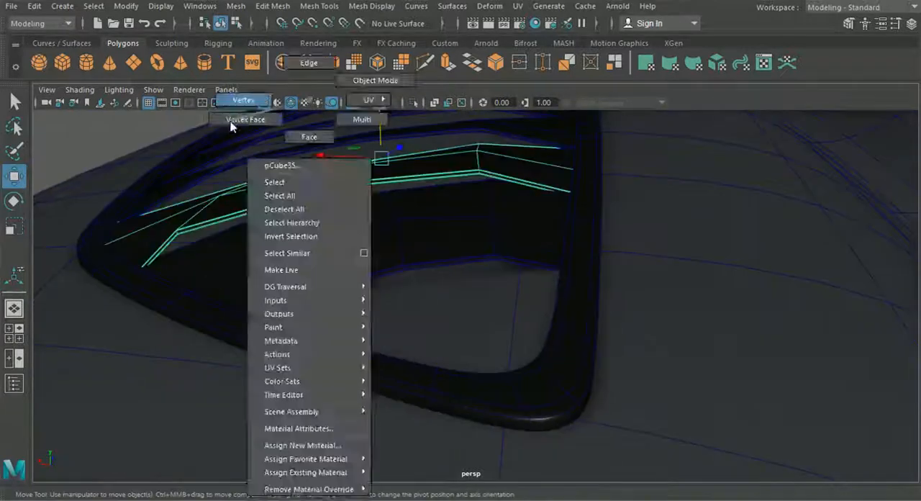
drag(169, 168, 170, 174)
alt+drag(173, 176, 341, 199)
drag(142, 240, 189, 294)
alt+drag(191, 292, 241, 309)
alt+right_drag(241, 310, 270, 235)
alt+drag(349, 153, 619, 382)
Step: Place another copy of the slat over the frame's rear tip in the top view
click(14, 334)
key(space)
click(415, 392)
drag(415, 394, 351, 275)
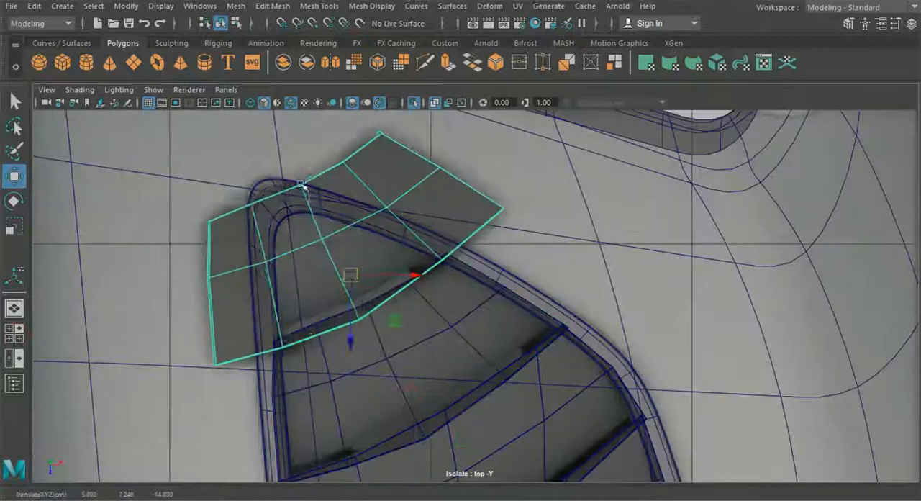
Step: Move the far-edge vertices at the slat's inner end toward the frame's rounded tip in the top view
right_drag(304, 186, 272, 188)
drag(193, 202, 227, 238)
alt+right_drag(105, 208, 137, 218)
alt+middle_drag(138, 218, 170, 240)
drag(153, 218, 178, 248)
key(ctrl+z)
drag(221, 201, 234, 209)
drag(210, 195, 240, 200)
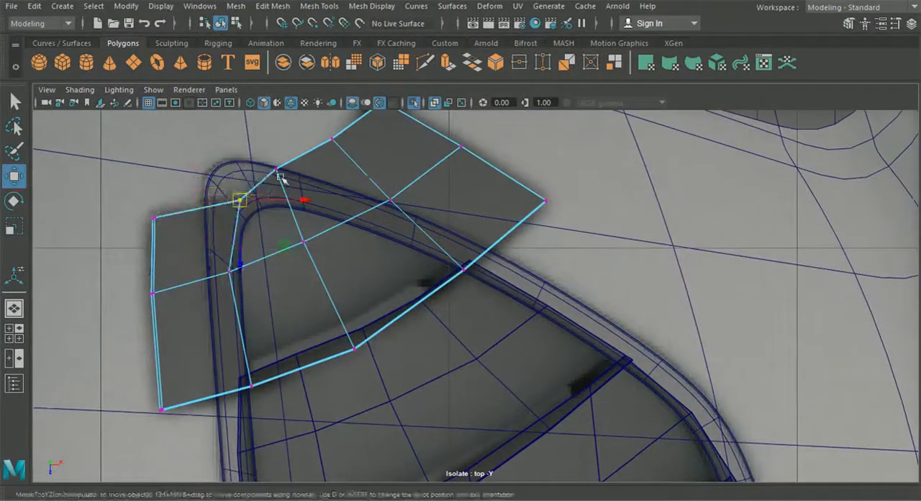
Step: Pull the next far-edge vertex onto the frame's rim and shift the slat's middle-row vertices inward
drag(317, 129, 345, 152)
drag(332, 138, 292, 192)
alt+middle_drag(292, 192, 279, 236)
drag(357, 132, 384, 156)
drag(374, 144, 343, 296)
drag(290, 287, 303, 311)
drag(206, 304, 223, 329)
drag(217, 316, 268, 323)
Step: Bring the slat's inner-end edge and far corner onto the frame's straight side
drag(128, 325, 149, 350)
drag(140, 338, 223, 336)
drag(130, 250, 152, 274)
drag(142, 263, 219, 288)
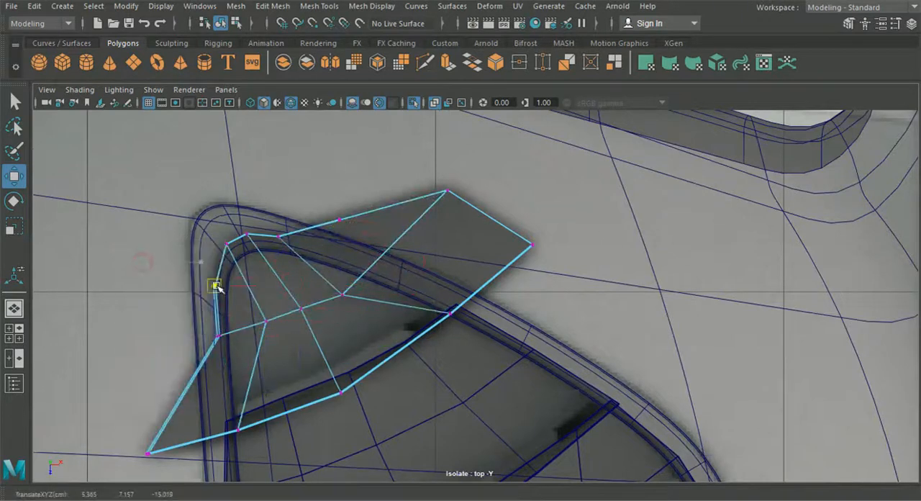
Step: Move the remaining far-edge vertices and the outer corner of the slat onto the frame's slanted side
click(327, 203)
alt+middle_drag(328, 203, 335, 217)
key(ctrl+z)
drag(333, 219, 356, 245)
drag(345, 234, 337, 263)
drag(437, 191, 464, 215)
drag(453, 204, 399, 284)
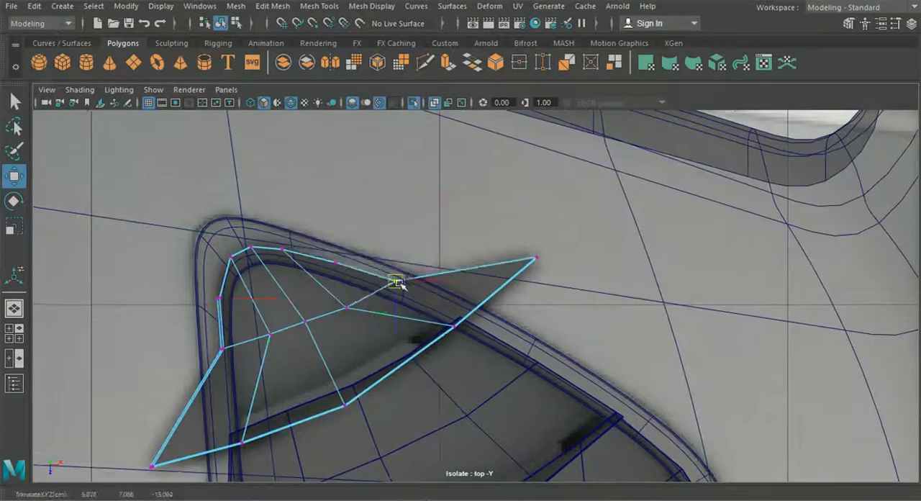
drag(522, 245, 549, 269)
drag(536, 259, 477, 318)
Step: Reposition the slat's middle-row and near-edge vertices so the mesh spreads evenly inside the frame's tip
drag(441, 313, 414, 366)
alt+middle_drag(282, 413, 367, 352)
drag(315, 367, 340, 394)
drag(328, 381, 386, 362)
drag(224, 391, 251, 417)
drag(238, 405, 312, 389)
Step: Lower the first vertices of the tip slat into the frame in perspective
click(15, 308)
alt+drag(446, 304, 338, 317)
alt+right_drag(338, 316, 460, 374)
alt+middle_drag(460, 374, 358, 387)
alt+drag(358, 387, 302, 432)
drag(372, 329, 341, 277)
drag(362, 229, 366, 251)
drag(408, 215, 412, 256)
drag(496, 290, 430, 243)
drag(444, 201, 461, 239)
drag(469, 204, 469, 217)
Step: Lower the next vertices along the tip slat's rim so they sit inside the frame
alt+drag(446, 302, 581, 236)
alt+drag(327, 231, 237, 291)
drag(569, 269, 526, 217)
drag(536, 165, 536, 183)
drag(618, 230, 574, 175)
drag(584, 144, 585, 160)
alt+drag(505, 222, 427, 161)
drag(400, 162, 403, 181)
Step: Adjust the height of the tip slat's remaining rim and inner vertices to follow the frame
drag(277, 209, 277, 210)
click(392, 179)
right_drag(392, 179, 332, 179)
drag(244, 229, 318, 265)
drag(286, 207, 286, 208)
alt+drag(310, 216, 532, 302)
click(504, 284)
right_drag(504, 285, 426, 133)
mouse_move(504, 209)
alt+mouse_down()
mouse_move(494, 382)
mouse_move(435, 372)
alt+mouse_up()
drag(435, 305, 436, 312)
alt+drag(439, 317, 504, 287)
drag(455, 270, 480, 298)
drag(471, 238, 471, 247)
Step: Lower two neighbouring vertices along the tip slat's upper edge below the frame rim and finish vertex editing
alt+drag(474, 316, 575, 338)
drag(491, 309, 518, 340)
drag(504, 275, 463, 354)
alt+drag(508, 335, 370, 347)
alt+drag(428, 382, 493, 319)
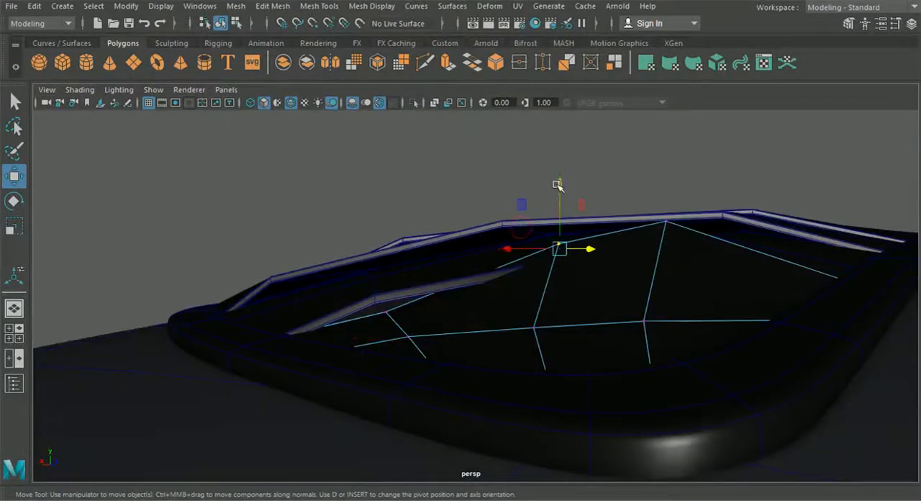
drag(562, 189, 562, 210)
click(667, 221)
drag(667, 169, 667, 216)
click(237, 23)
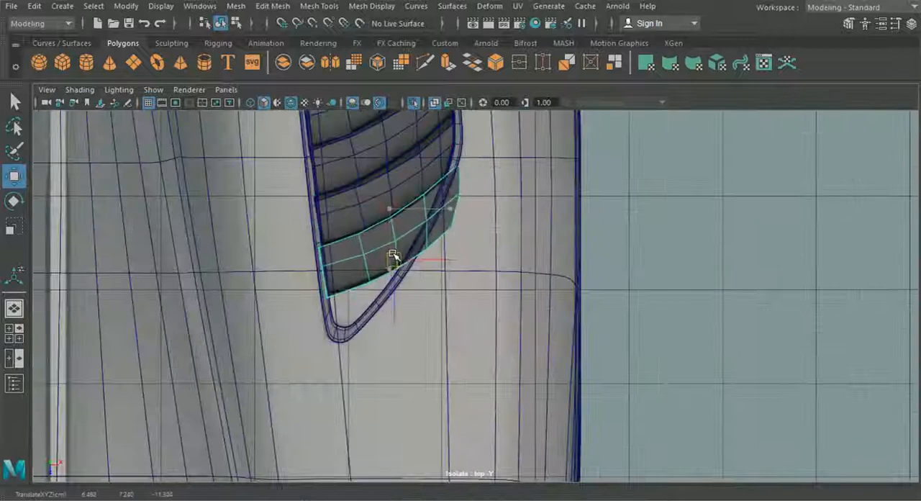
Step: Edit the slat nearest the opposite narrow tip, sliding its near-edge vertices inward to the frame in the top view
right_click(323, 164)
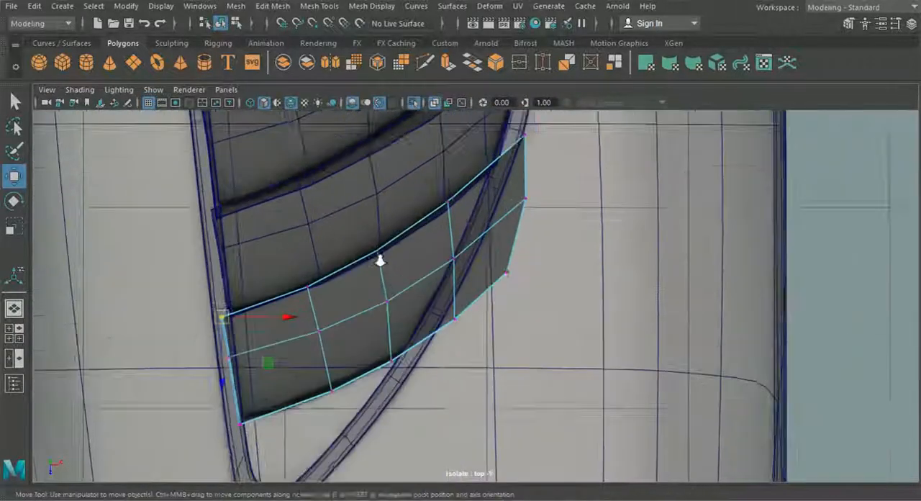
click(346, 246)
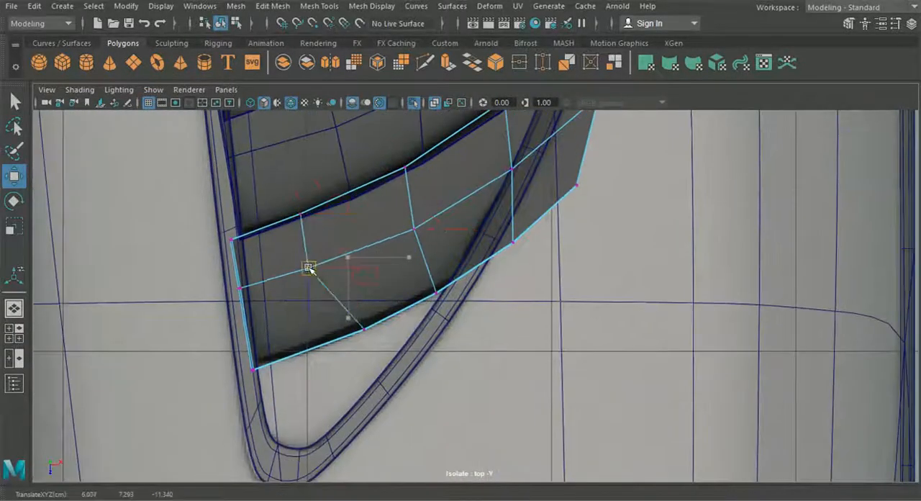
middle_drag(308, 267, 325, 285)
drag(324, 283, 326, 284)
drag(312, 268, 308, 271)
drag(419, 281, 450, 306)
drag(438, 295, 360, 334)
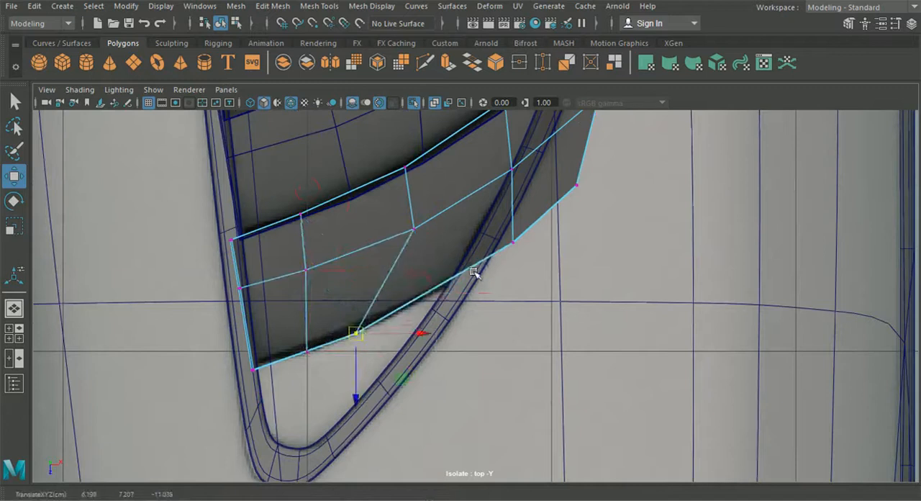
drag(500, 230, 526, 255)
drag(516, 243, 422, 300)
drag(420, 297, 392, 317)
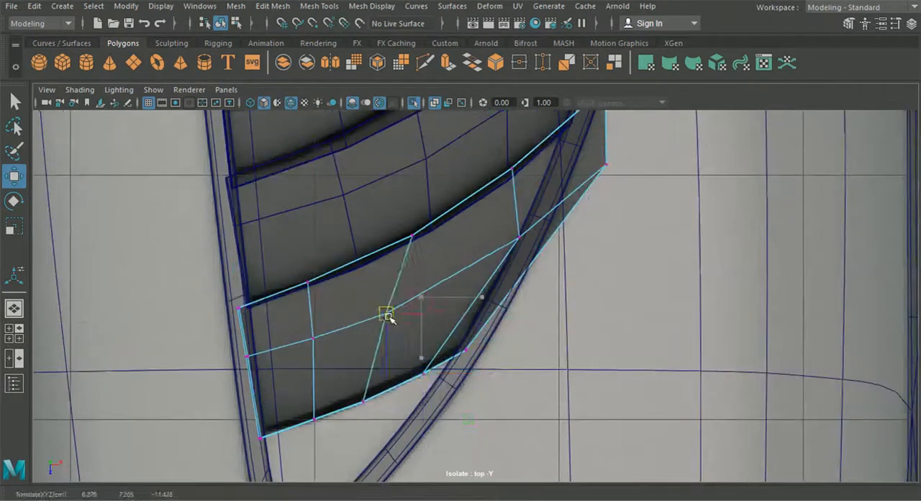
Step: Fit the slat's outer-end vertices to the frame's curved side and even out its inner vertices
drag(594, 153, 617, 176)
drag(606, 164, 516, 249)
alt+middle_drag(516, 252, 532, 230)
scroll(531, 230, up, 2)
drag(432, 249, 455, 273)
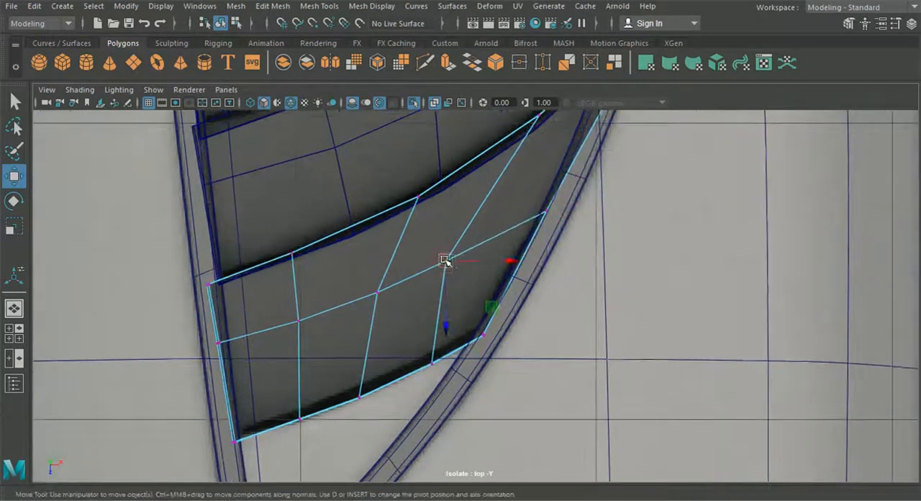
alt+middle_drag(395, 173, 376, 273)
drag(420, 351, 442, 372)
drag(429, 361, 439, 356)
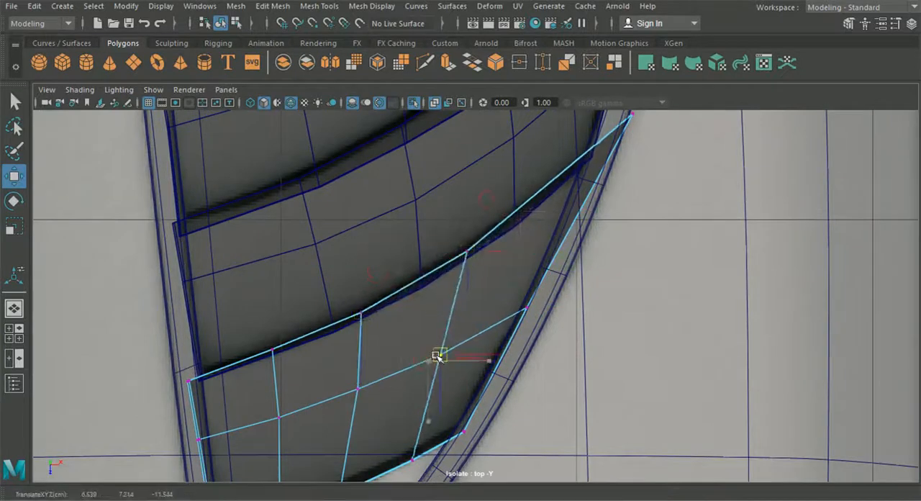
alt+middle_drag(490, 288, 463, 334)
drag(591, 148, 617, 173)
drag(605, 160, 600, 165)
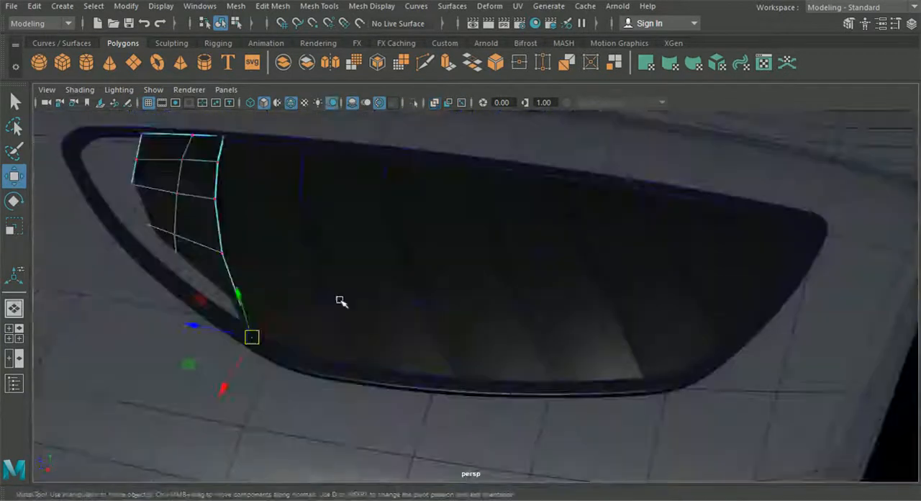
Step: Adjust the height of the slat's outer-end and edge vertices in perspective to fit the frame
alt+drag(340, 303, 290, 264)
drag(367, 236, 370, 238)
drag(339, 175, 338, 163)
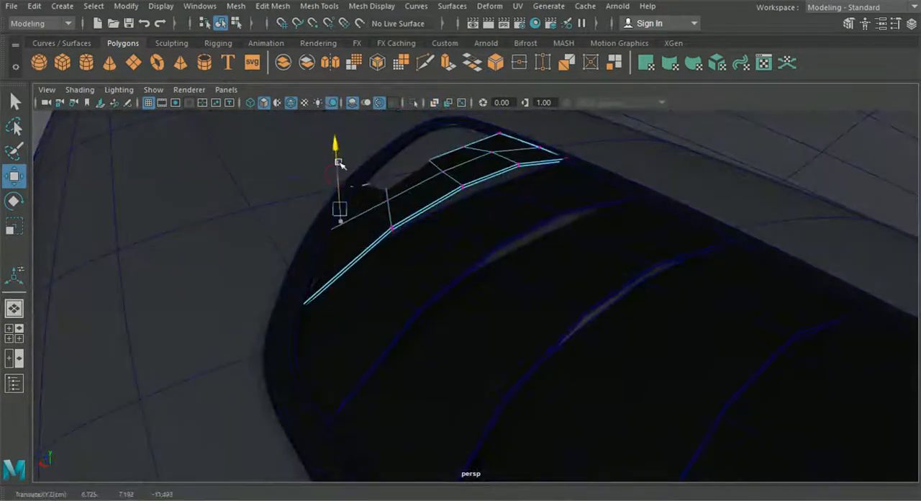
alt+drag(343, 230, 386, 210)
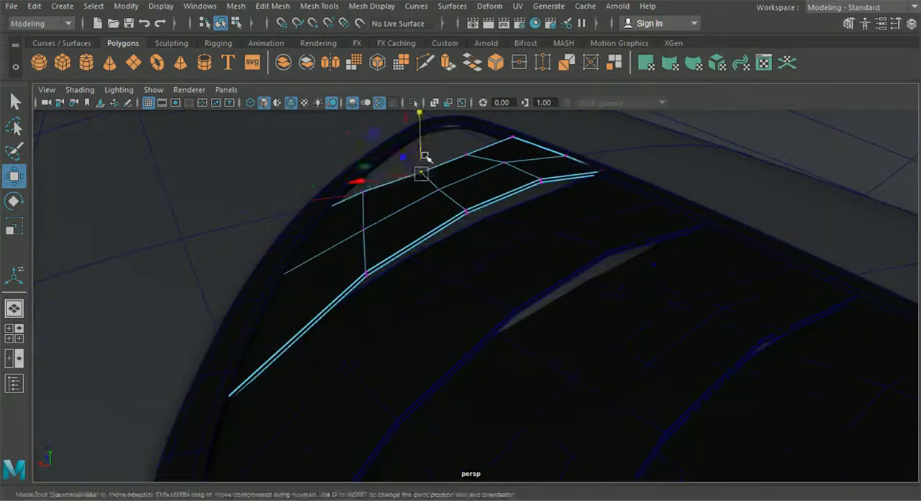
drag(429, 181, 429, 181)
alt+drag(430, 182, 475, 186)
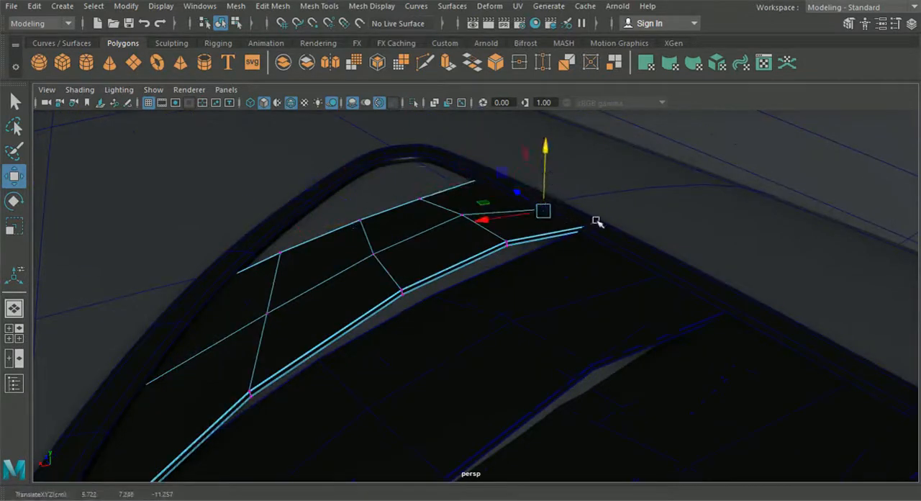
alt+drag(597, 188, 606, 242)
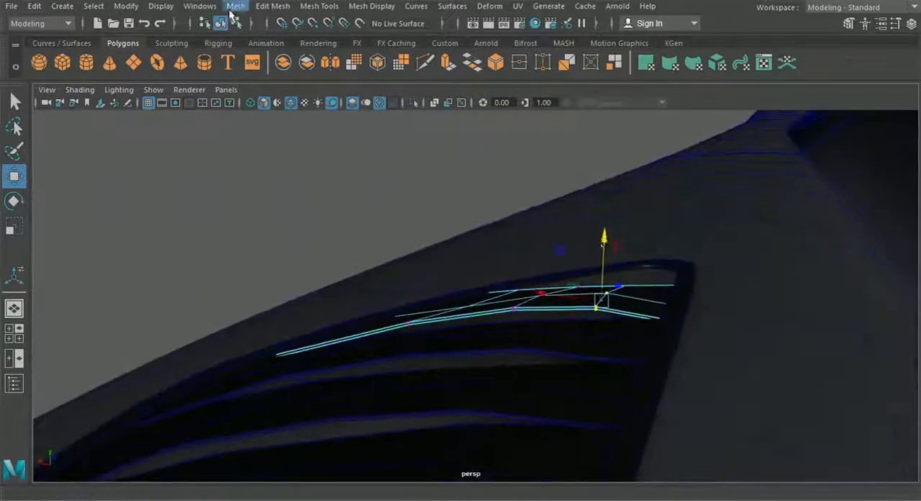
Step: Place another copy of the slat over the frame's narrow tip in the top view and start editing its vertices
click(221, 23)
click(267, 295)
scroll(267, 295, down, 4)
alt+drag(267, 296, 392, 316)
click(401, 322)
click(14, 332)
key(space)
scroll(429, 259, up, 8)
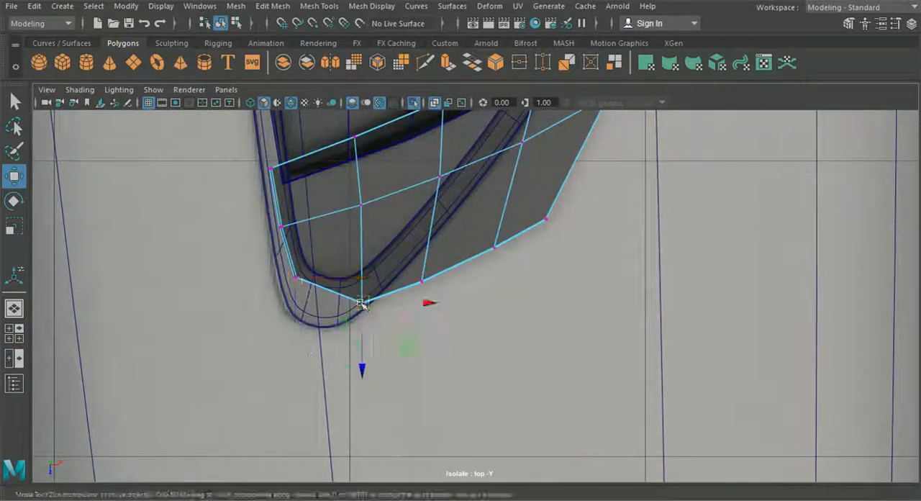
Step: Wrap the new slat's near-edge vertices around the frame's rounded narrow tip
drag(494, 247, 371, 278)
click(546, 218)
drag(546, 219, 401, 249)
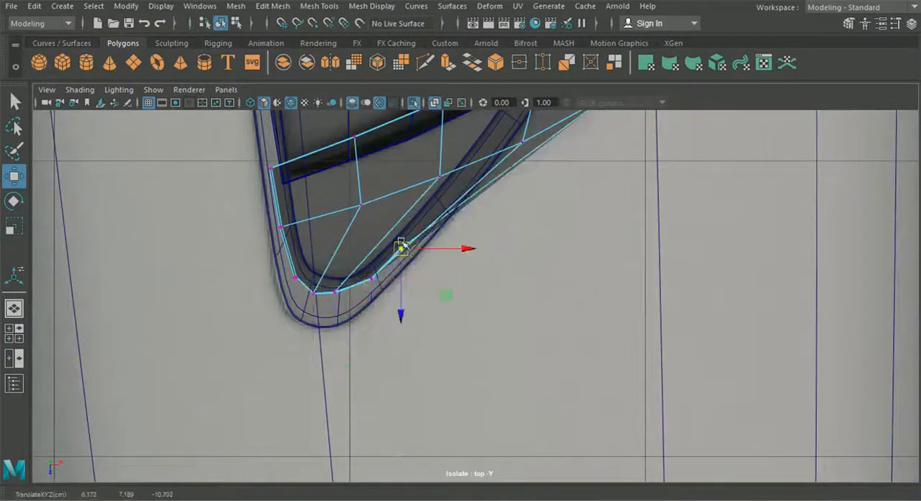
scroll(400, 250, up, 2)
alt+middle_drag(400, 251, 445, 367)
Step: Move the new slat's far-edge vertices inward along the neighbouring slat's edge
click(271, 258)
drag(271, 258, 280, 268)
click(372, 220)
drag(372, 219, 341, 249)
click(465, 165)
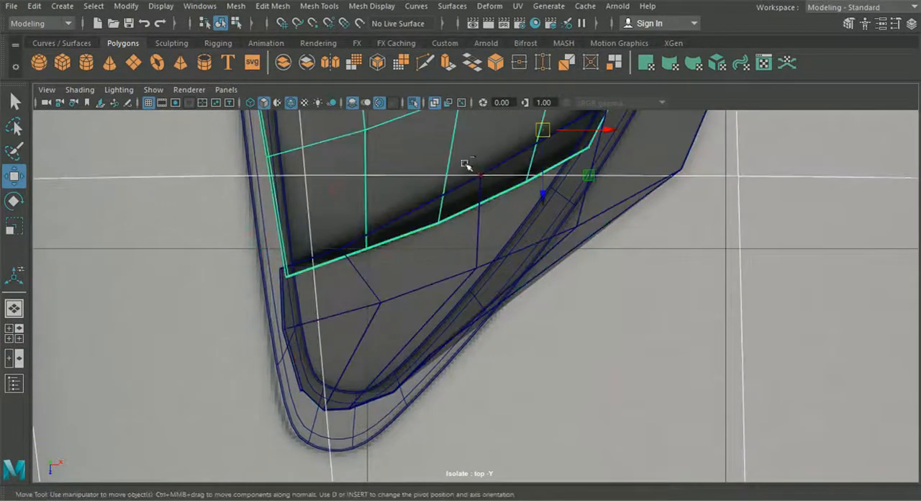
key(ctrl+z)
alt+middle_drag(479, 173, 469, 209)
click(469, 211)
drag(469, 211, 406, 257)
alt+middle_drag(571, 113, 507, 176)
drag(536, 200, 436, 277)
alt+middle_drag(565, 174, 508, 251)
Step: Pull the new slat's middle-row vertices and outer-end point inside the narrow tip of the frame
drag(633, 148, 466, 307)
alt+middle_drag(381, 410, 475, 232)
drag(344, 297, 294, 315)
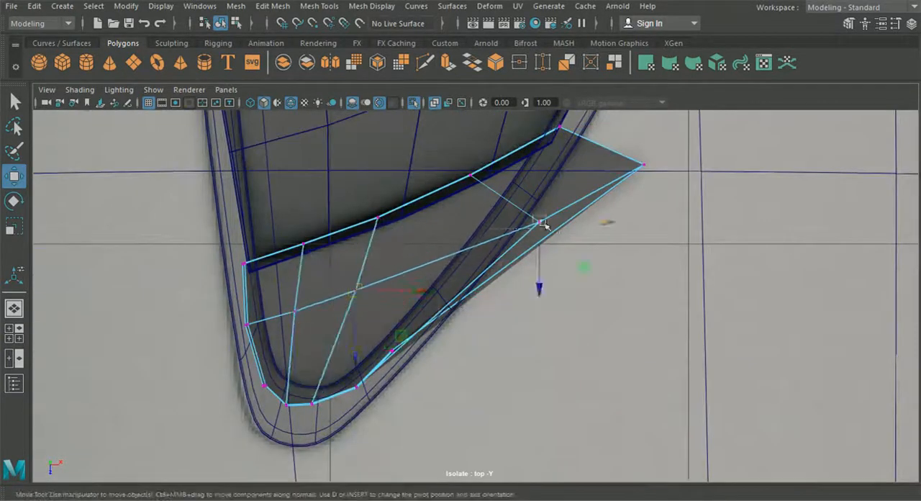
drag(642, 165, 507, 230)
Step: Raise the outer-end vertices of the narrow-tip slat to meet the frame in perspective
click(14, 308)
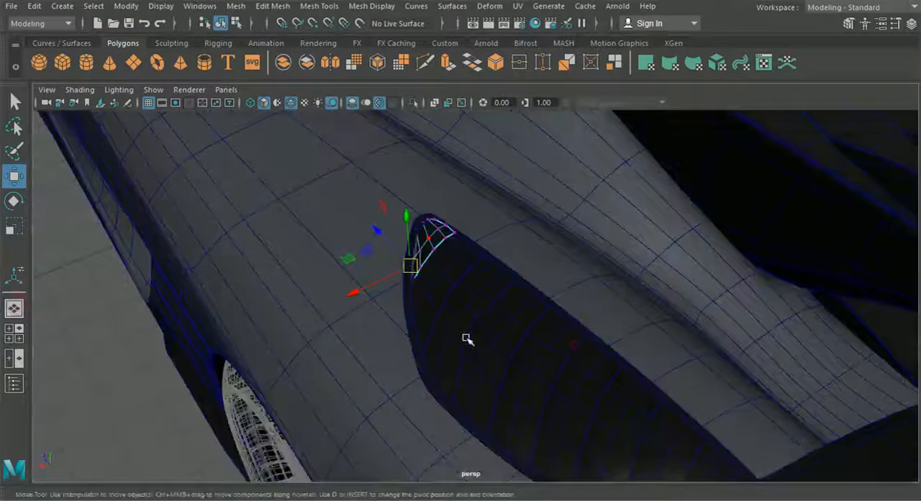
alt+drag(467, 339, 466, 308)
scroll(467, 309, up, 5)
drag(368, 310, 368, 299)
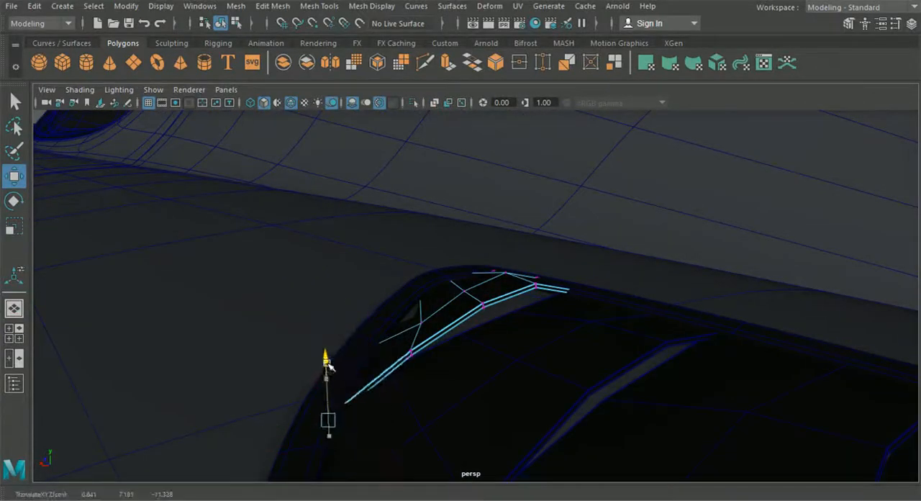
drag(326, 367, 326, 362)
Step: Lower the vertex pair beside the outer end of the narrow-tip slat's far edge
scroll(421, 370, up, 1)
scroll(424, 273, up, 5)
drag(483, 310, 504, 309)
alt+drag(453, 338, 503, 360)
drag(518, 361, 483, 315)
drag(509, 270, 510, 286)
Step: Lower the narrow-tip slat's outer-end vertices to sit inside the rounded corner of the frame
drag(586, 289, 560, 274)
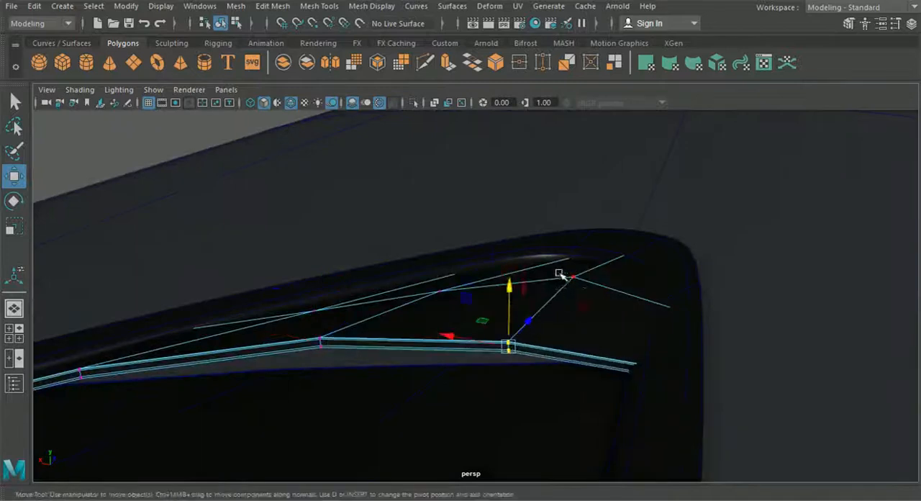
drag(701, 344, 649, 296)
drag(682, 253, 683, 275)
drag(736, 436, 618, 355)
drag(662, 324, 661, 332)
Step: Lower the remaining raised vertices of the narrow-tip slat to fit its curve beneath the frame's rim
scroll(652, 333, up, 5)
alt+middle_drag(652, 324, 475, 389)
drag(570, 215, 702, 361)
drag(630, 234, 630, 251)
drag(472, 252, 560, 307)
drag(523, 222, 524, 234)
Step: Deselect the slat and examine the finished vent, followed by the whole car from its front three-quarter side
scroll(518, 252, down, 5)
alt+drag(503, 273, 374, 245)
click(217, 158)
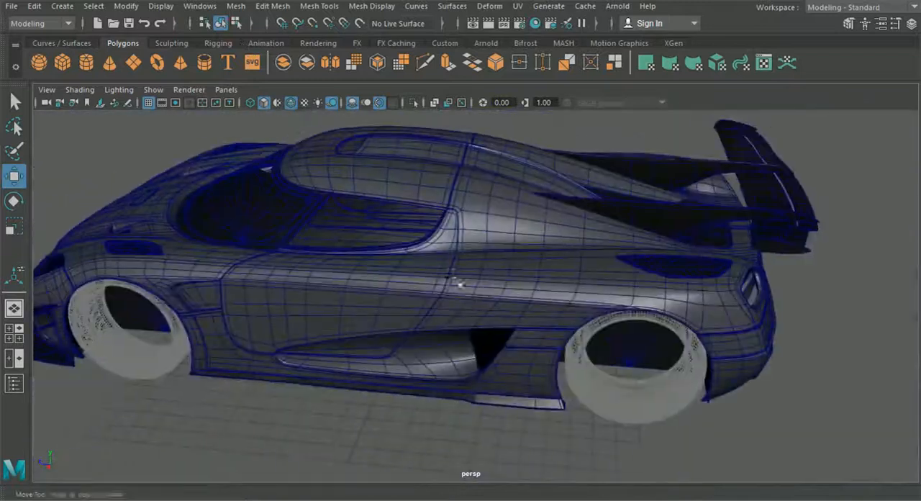
scroll(434, 257, up, 5)
alt+drag(434, 257, 374, 369)
scroll(327, 349, down, 5)
alt+drag(326, 349, 586, 299)
alt+right_drag(586, 299, 614, 326)
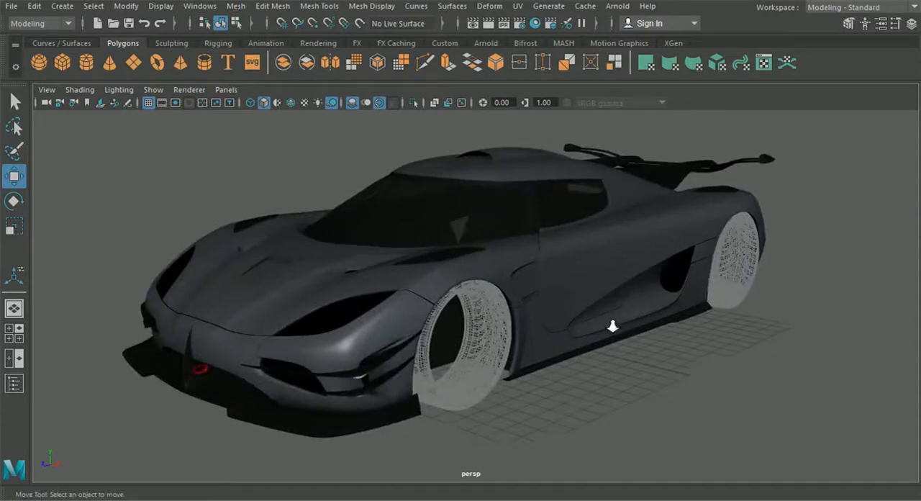